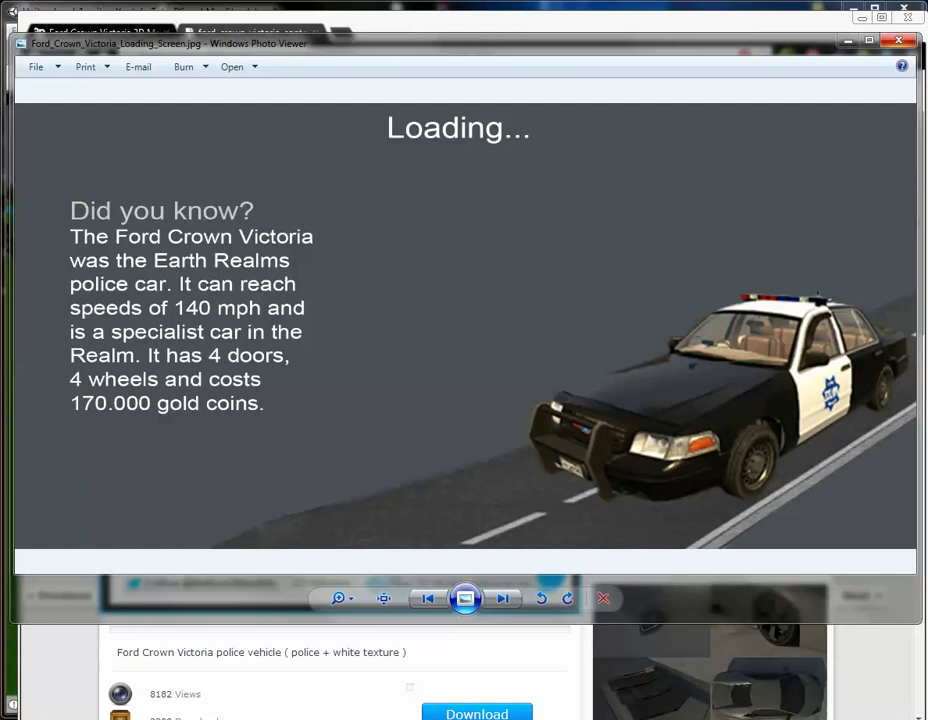
# Step: Close the loading-screen picture, look at the police car reference image in the browser, and switch to Unity
pyautogui.hotkey('alt', 'F4')
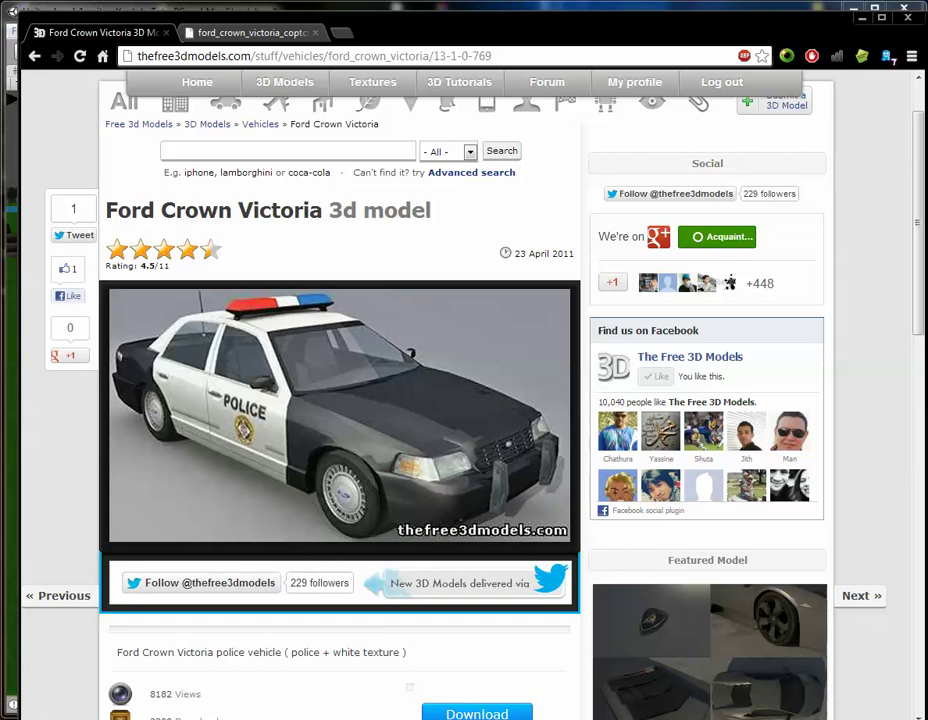
pyautogui.hotkey('ctrl', 'Tab')
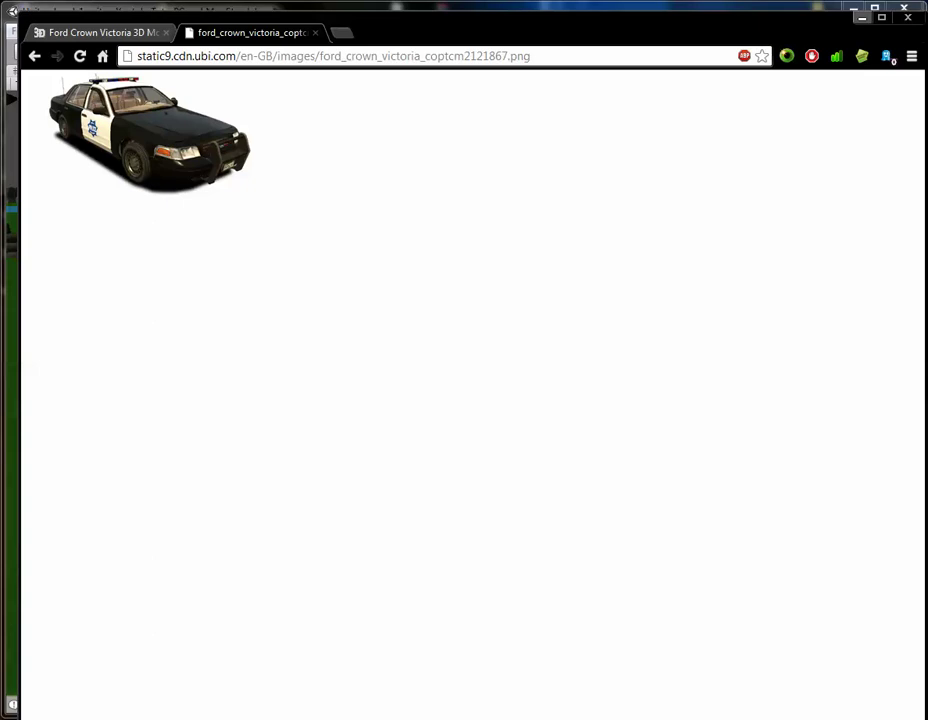
pyautogui.click(861, 17)
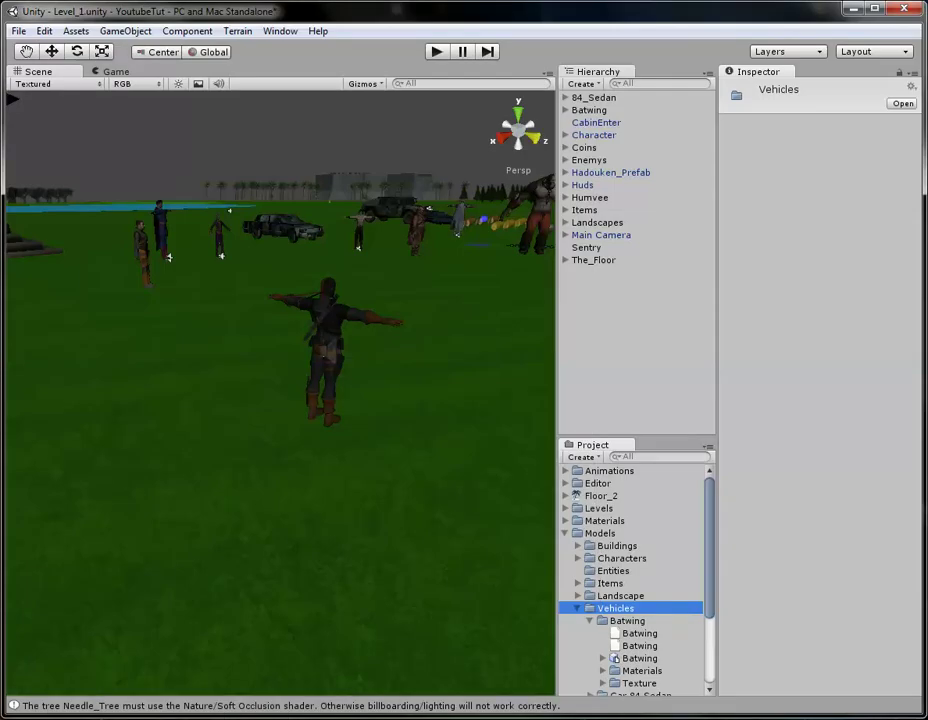
# Step: Collapse the Batwing folder, open the Ford Crown Victoria folder under Vehicles, and preview both crown_victoria models
pyautogui.click(590, 620)
pyautogui.scroll(-1, 630, 580)
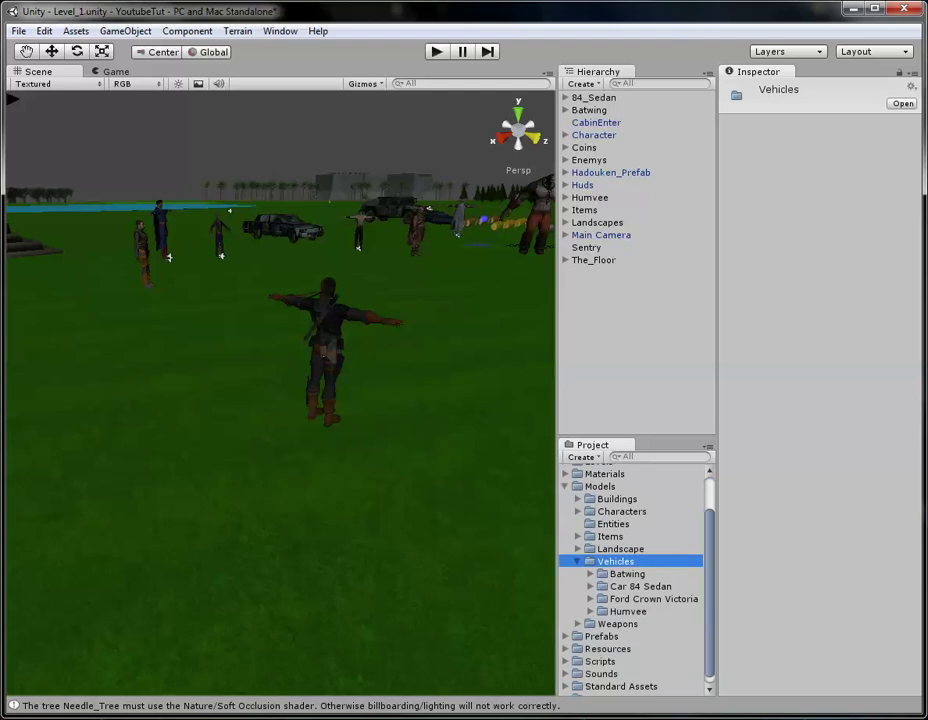
pyautogui.click(590, 599)
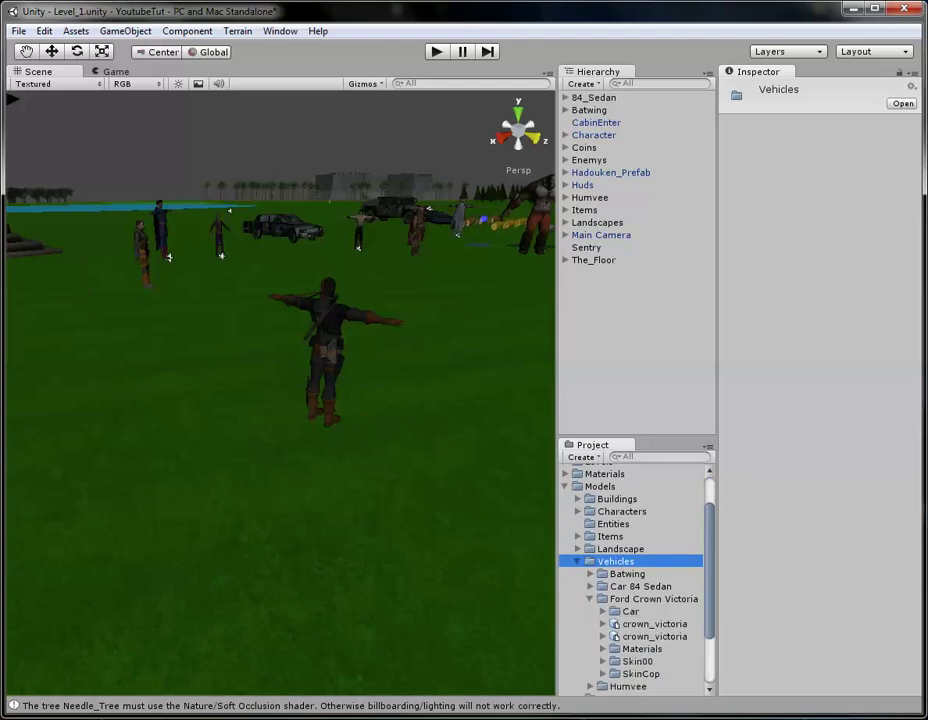
pyautogui.click(654, 624)
pyautogui.click(654, 636)
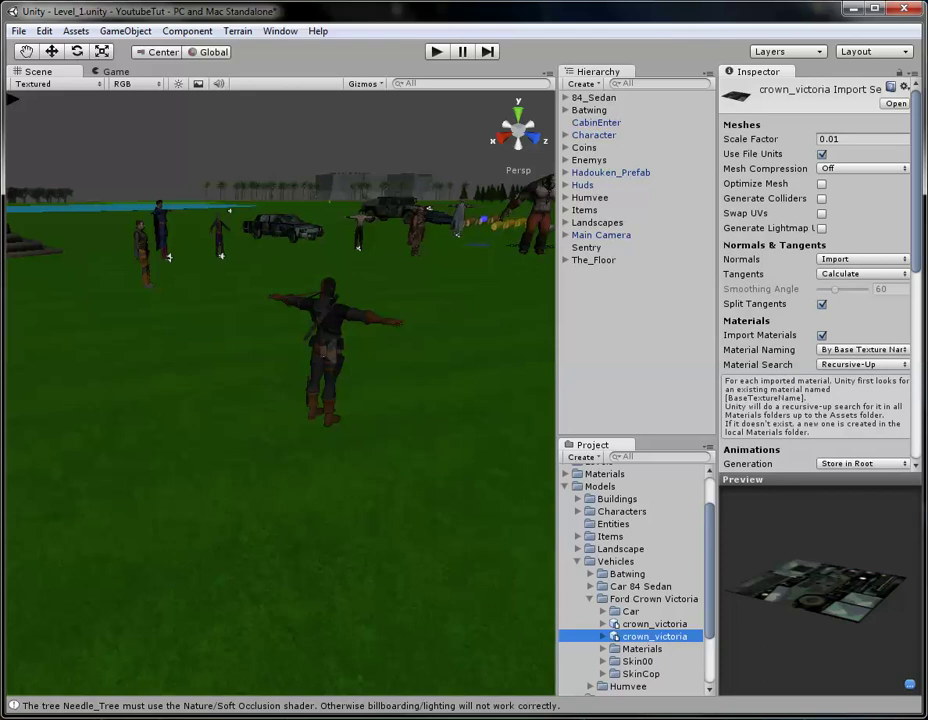
# Step: Look through the Skin00, SkinCop and Car texture folders of the Ford Crown Victoria, leaving SkinCop and Car expanded
pyautogui.click(602, 661)
pyautogui.scroll(-3, 632, 577)
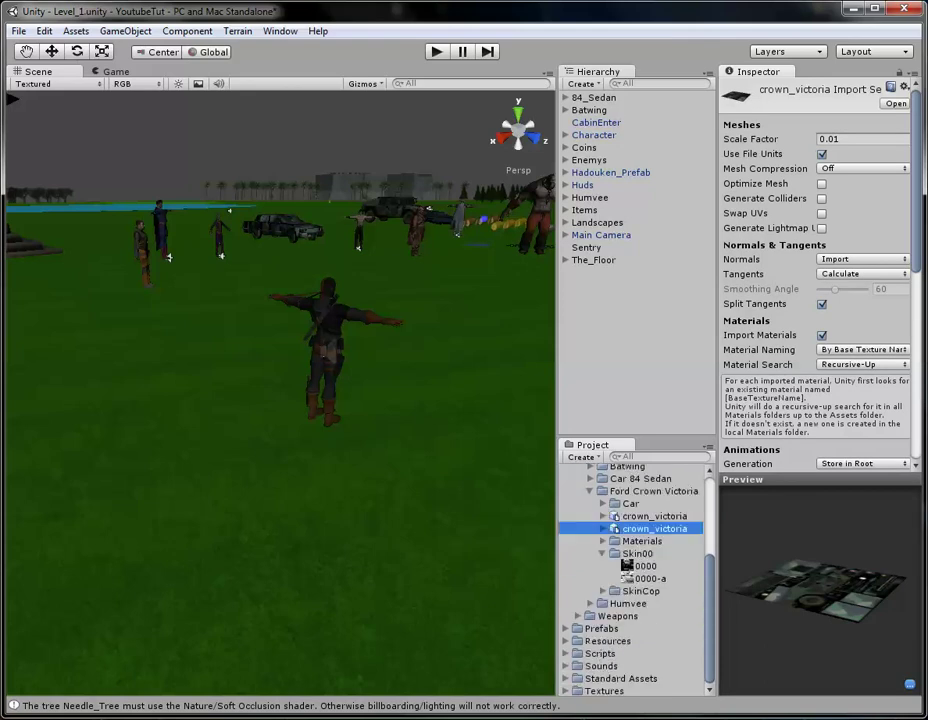
pyautogui.click(641, 591)
pyautogui.click(602, 591)
pyautogui.click(602, 553)
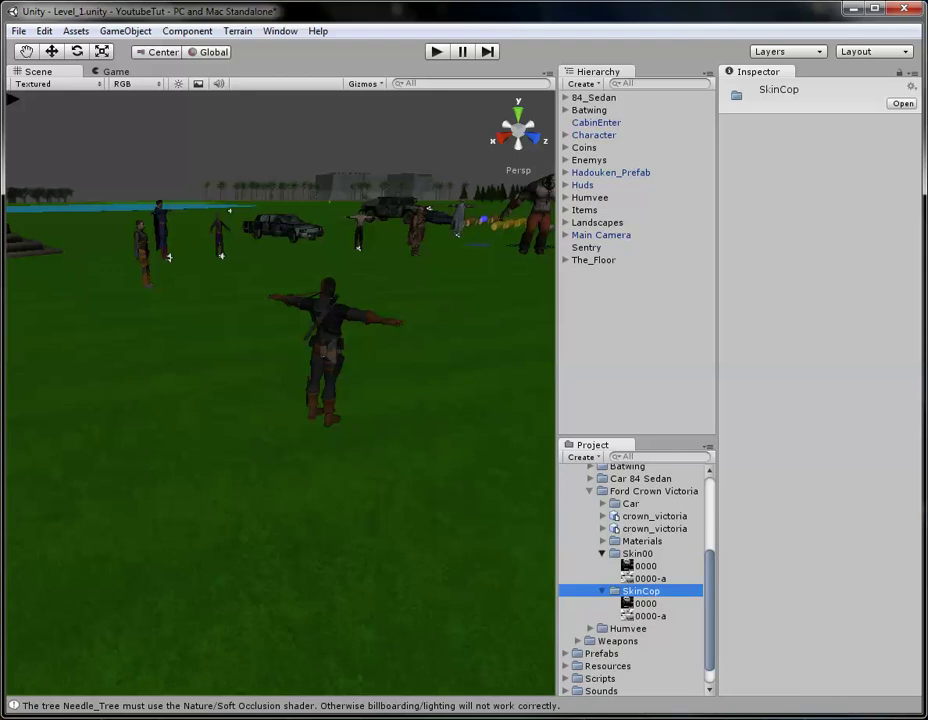
pyautogui.click(654, 516)
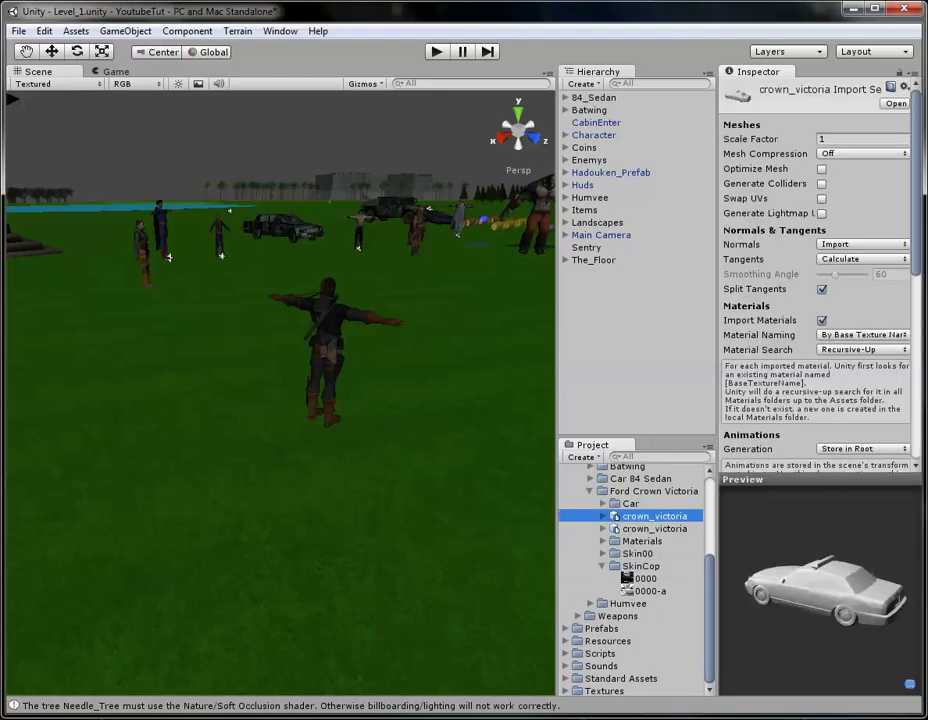
pyautogui.click(630, 503)
pyautogui.click(602, 503)
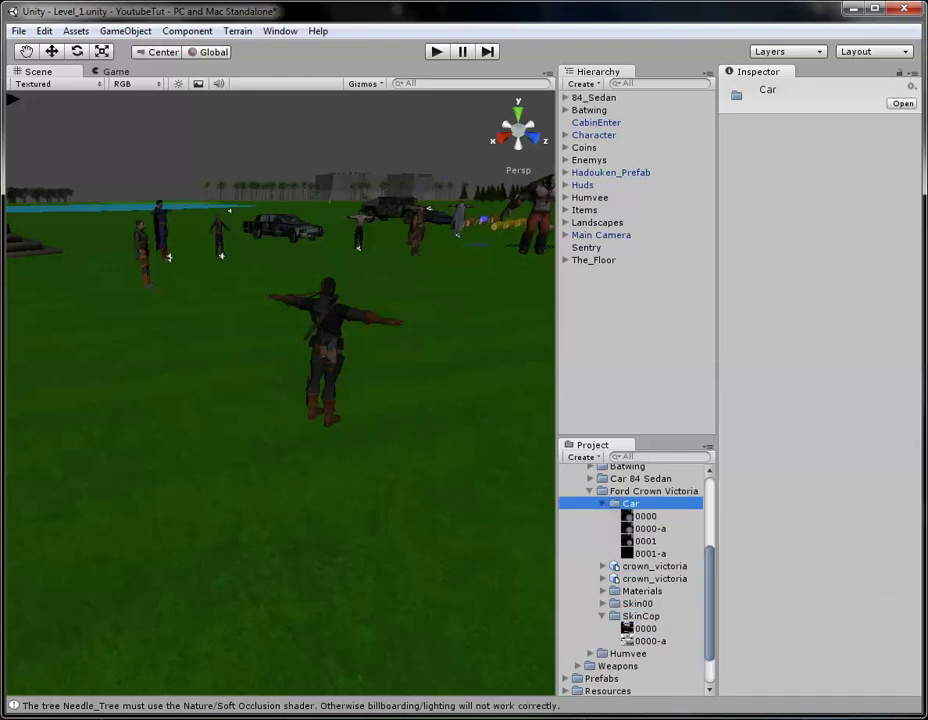
pyautogui.click(654, 566)
pyautogui.click(654, 578)
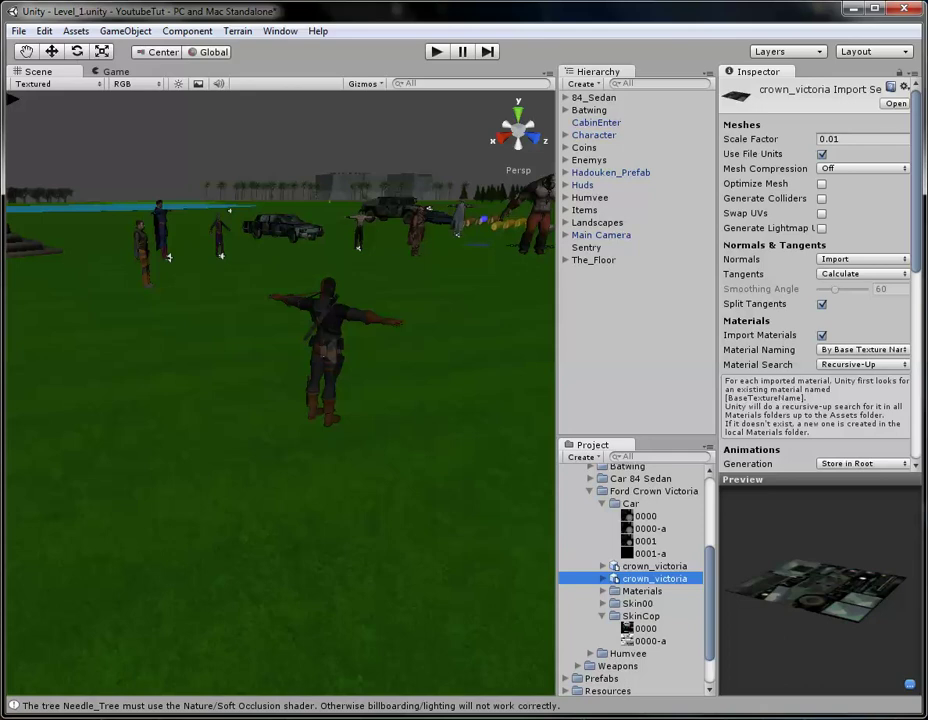
pyautogui.moveTo(655, 578); pyautogui.dragTo(280, 480)
pyautogui.hotkey('ctrl', 'z')
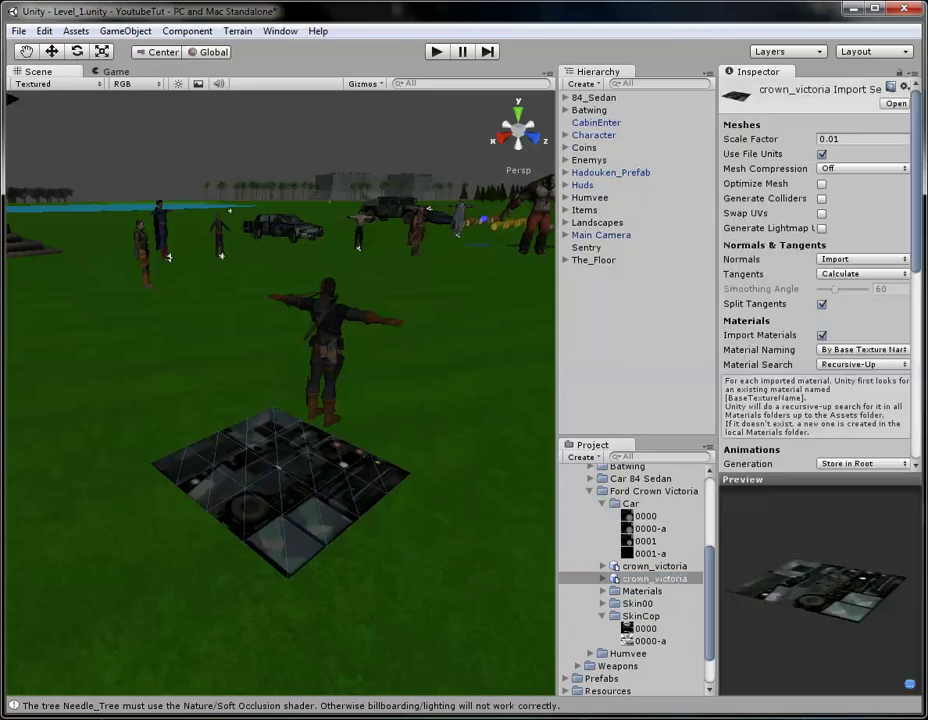
# Step: Place the car-shaped crown_victoria model in the scene and, from the top view, move it beside the black sedan
pyautogui.moveTo(654, 566); pyautogui.dragTo(262, 243)
pyautogui.click(518, 113)
pyautogui.press('f')
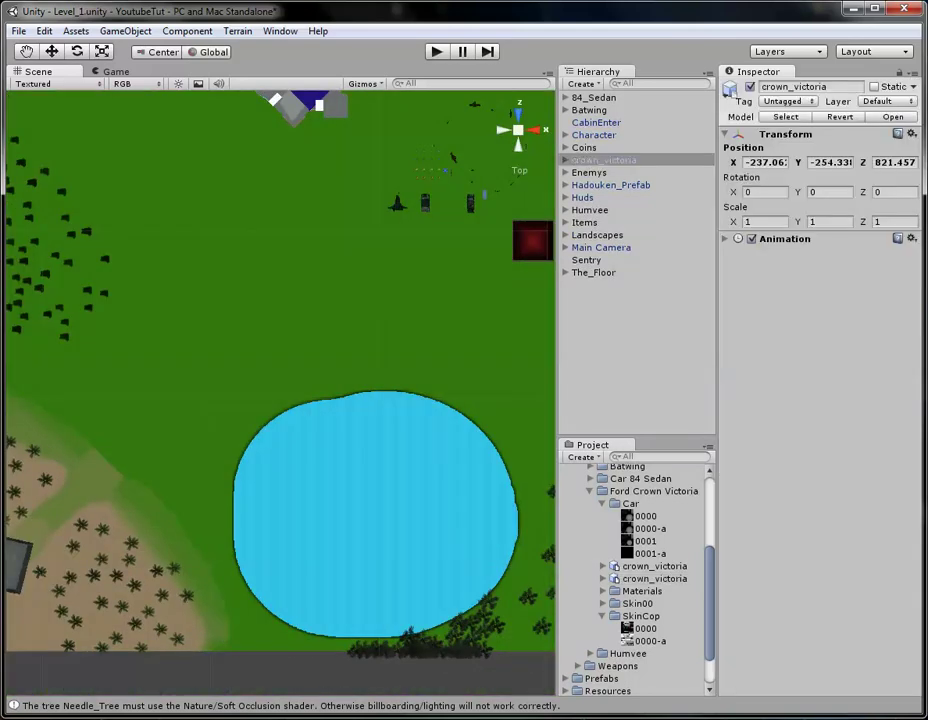
pyautogui.scroll(-10, 281, 392)
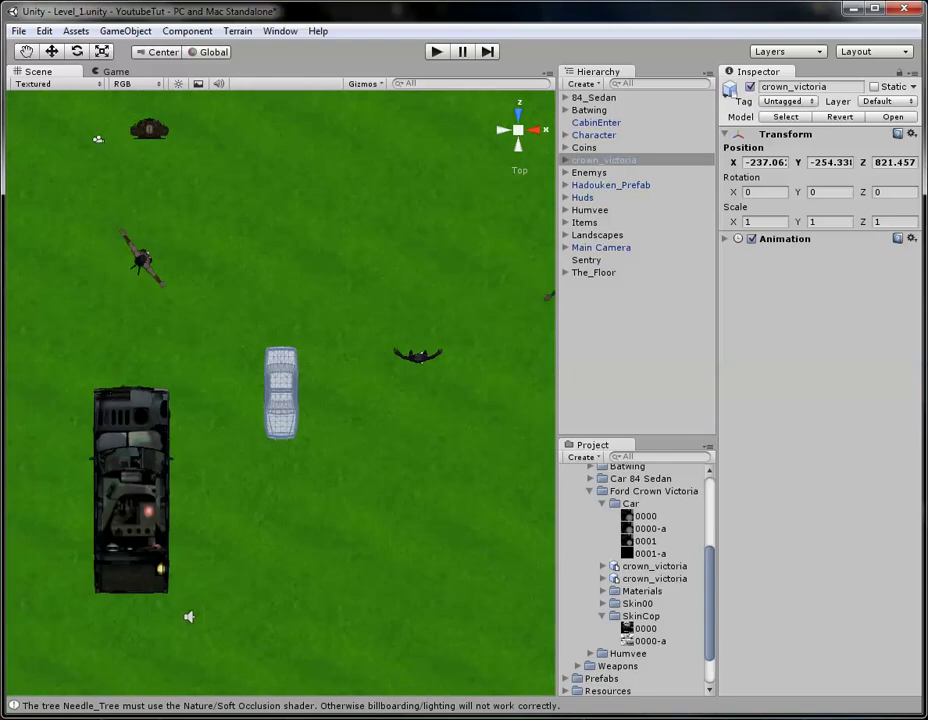
pyautogui.moveTo(281, 392); pyautogui.dragTo(367, 395, button='middle')
pyautogui.press('w')
pyautogui.moveTo(369, 392); pyautogui.dragTo(347, 498)
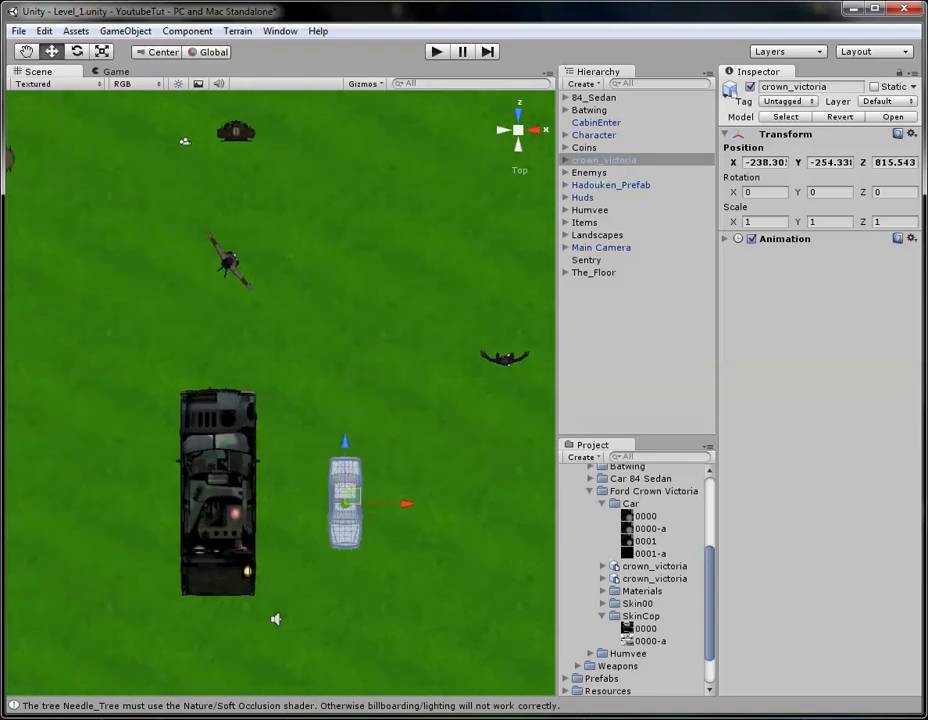
# Step: Set the import scale factor of the car-shaped crown_victoria model to 3 and apply it
pyautogui.click(654, 578)
pyautogui.click(654, 566)
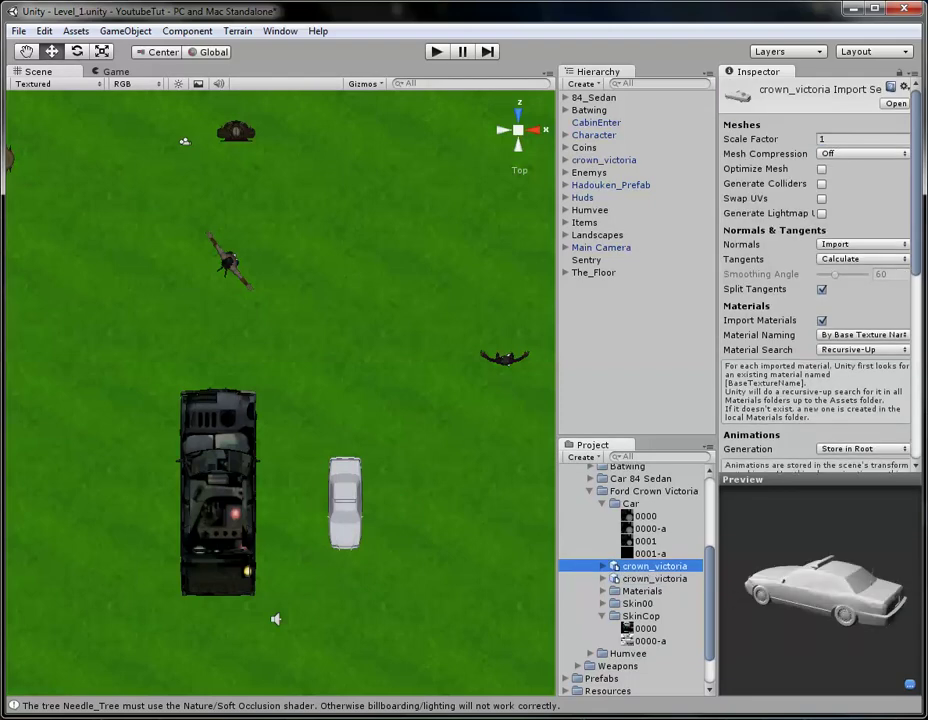
pyautogui.click(826, 139)
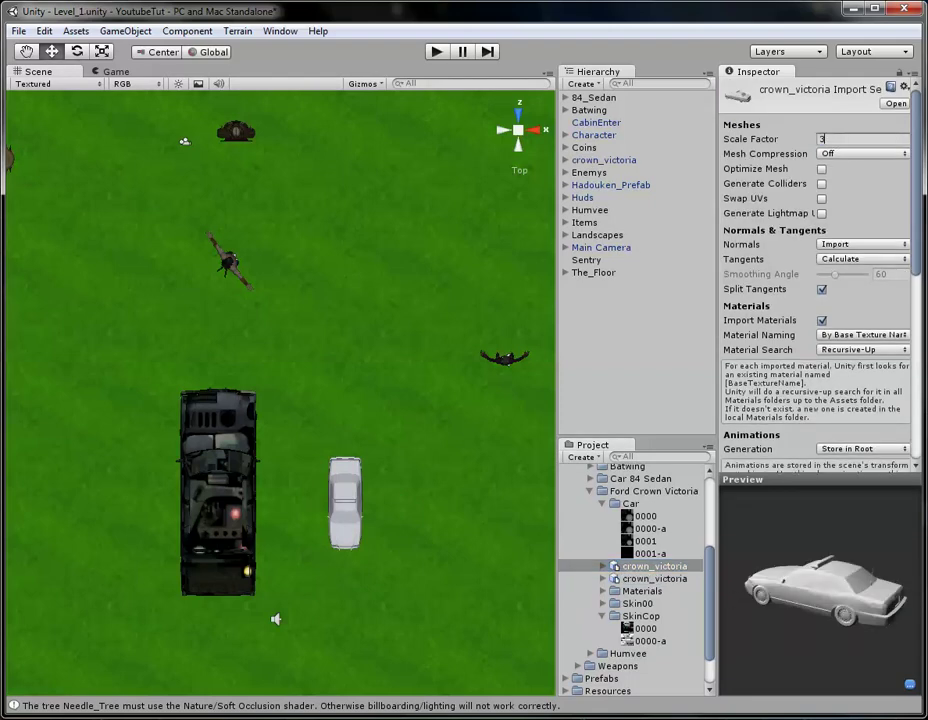
pyautogui.scroll(-8, 815, 270)
pyautogui.click(894, 370)
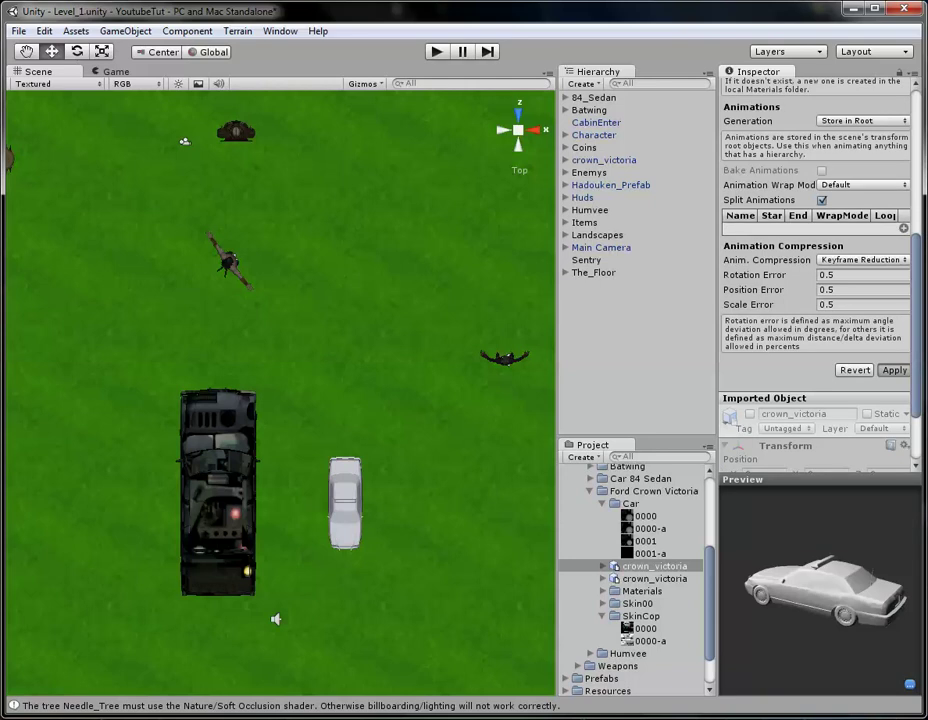
pyautogui.click(894, 370)
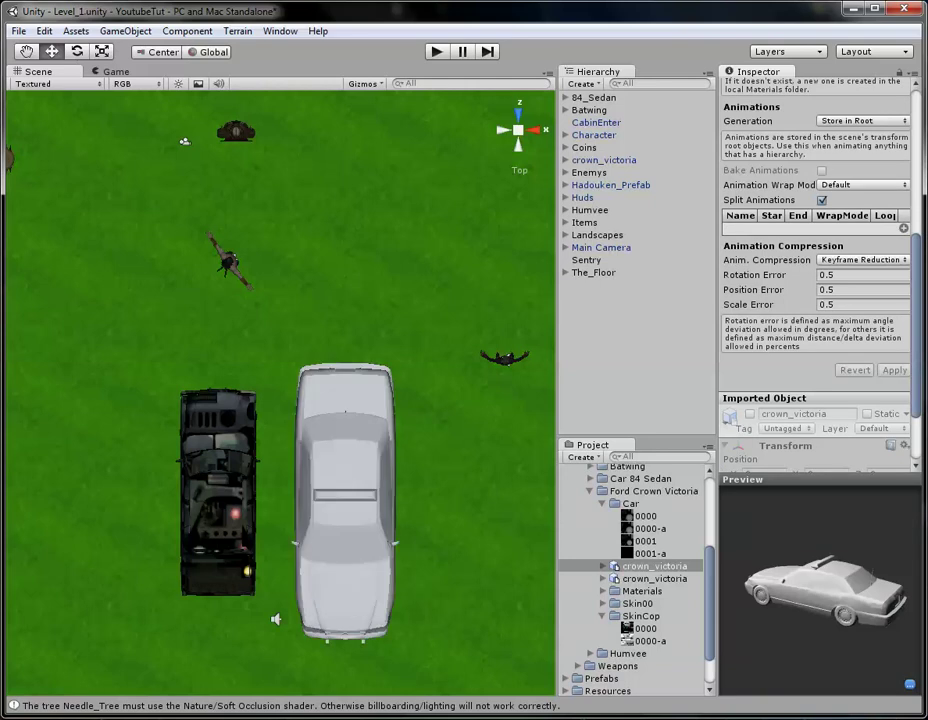
# Step: Lower the crown_victoria model's import scale factor to bring it closer to the sedan's size, and apply it
pyautogui.scroll(8, 815, 270)
pyautogui.write('2.3')
pyautogui.scroll(-6, 815, 270)
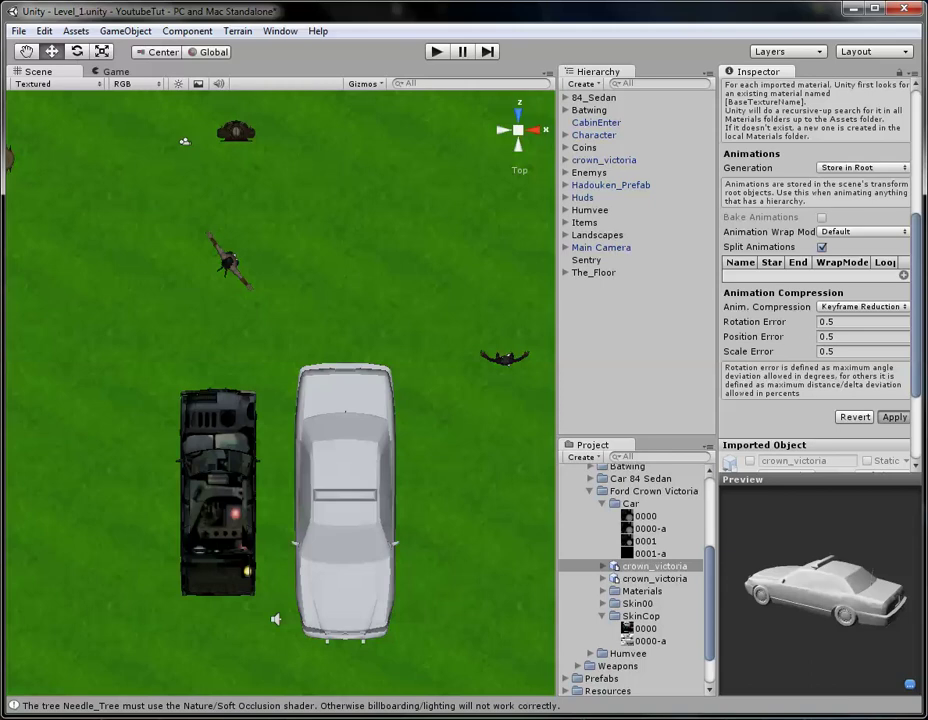
pyautogui.click(894, 416)
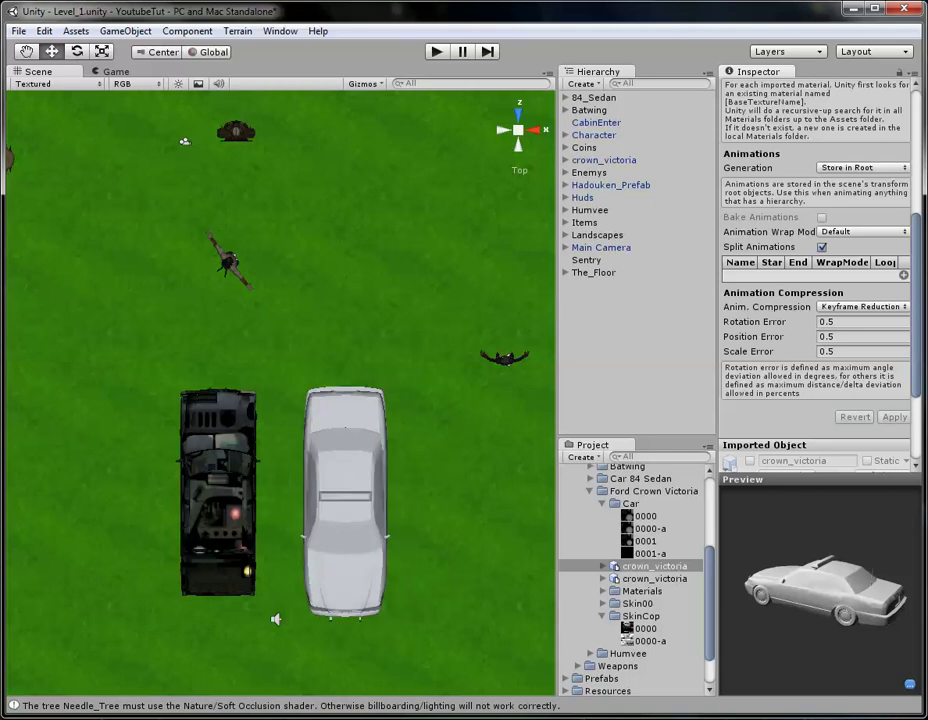
# Step: Expand crown_victoria in the scene hierarchy and examine the materials of its parts, including part_000 and part_007
pyautogui.click(604, 160)
pyautogui.click(565, 160)
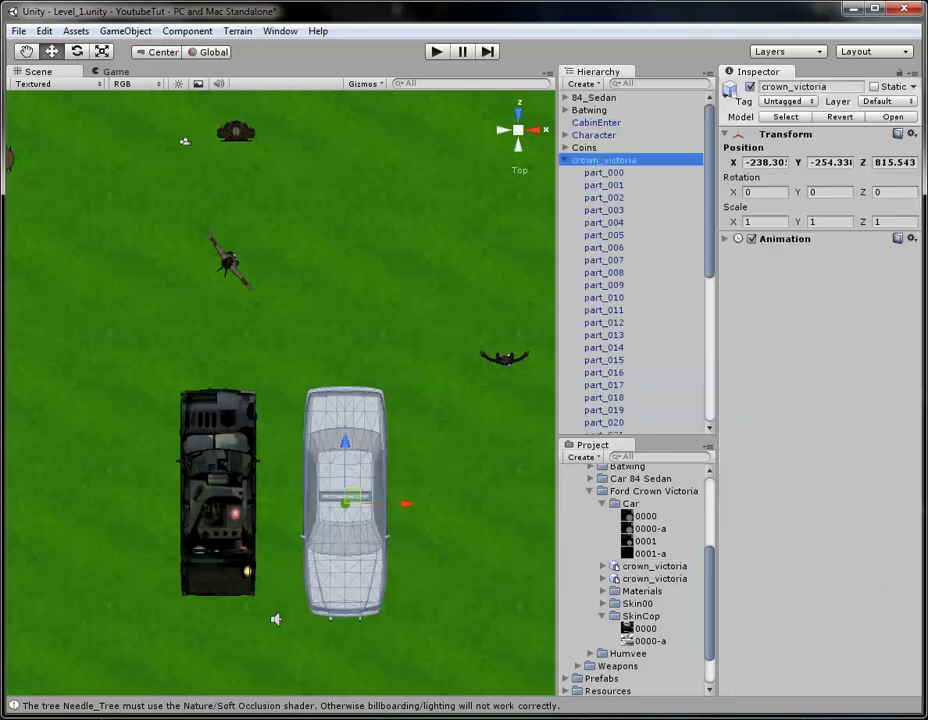
pyautogui.scroll(-6, 632, 260)
pyautogui.scroll(6, 630, 260)
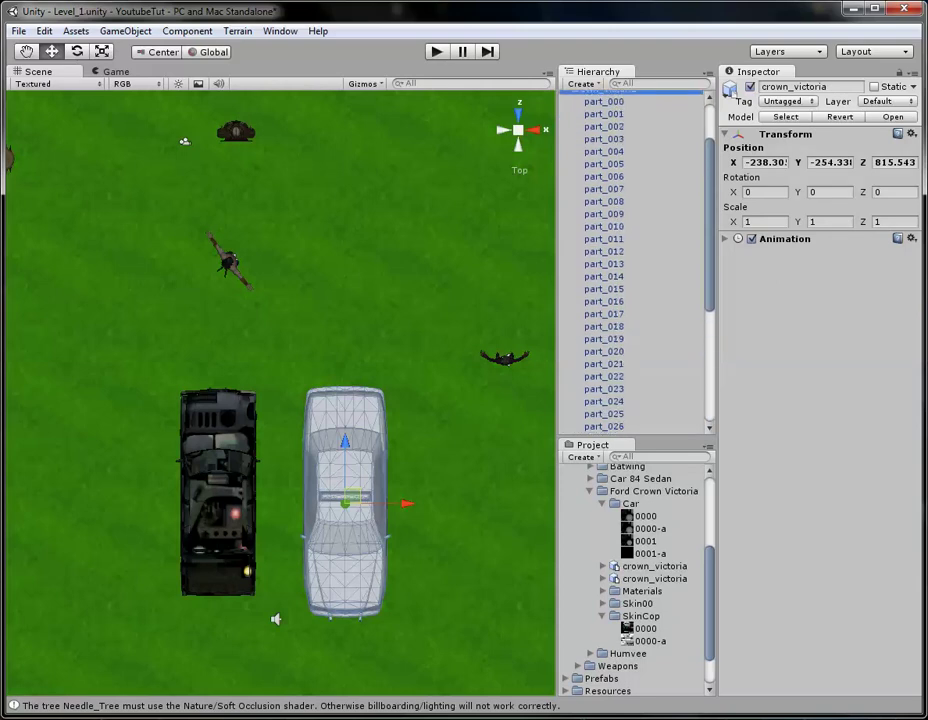
pyautogui.click(604, 101)
pyautogui.click(790, 290)
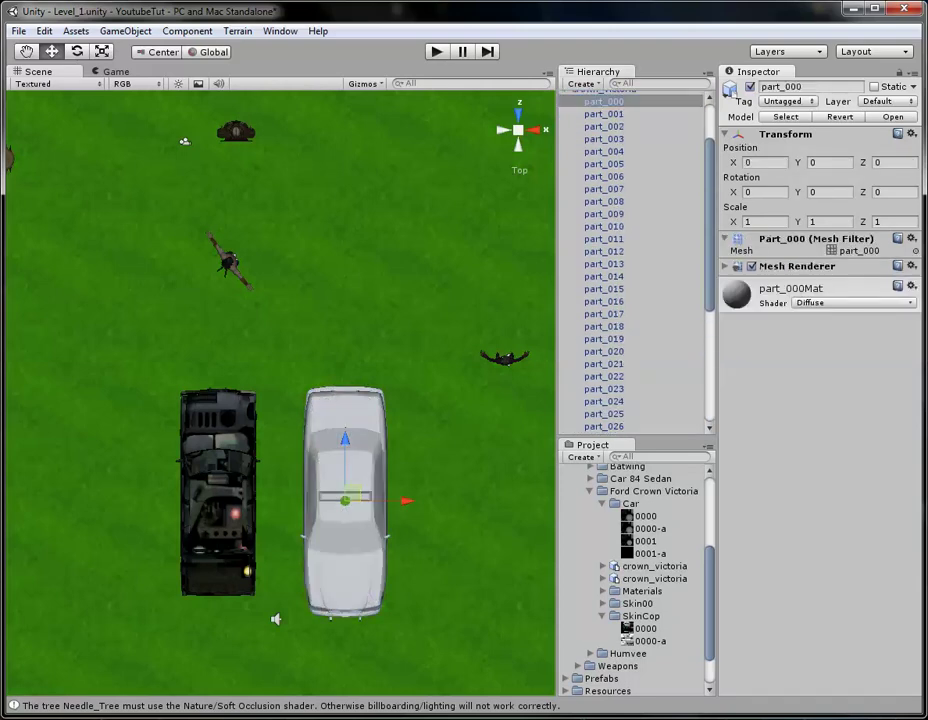
pyautogui.click(604, 189)
pyautogui.scroll(2, 604, 189)
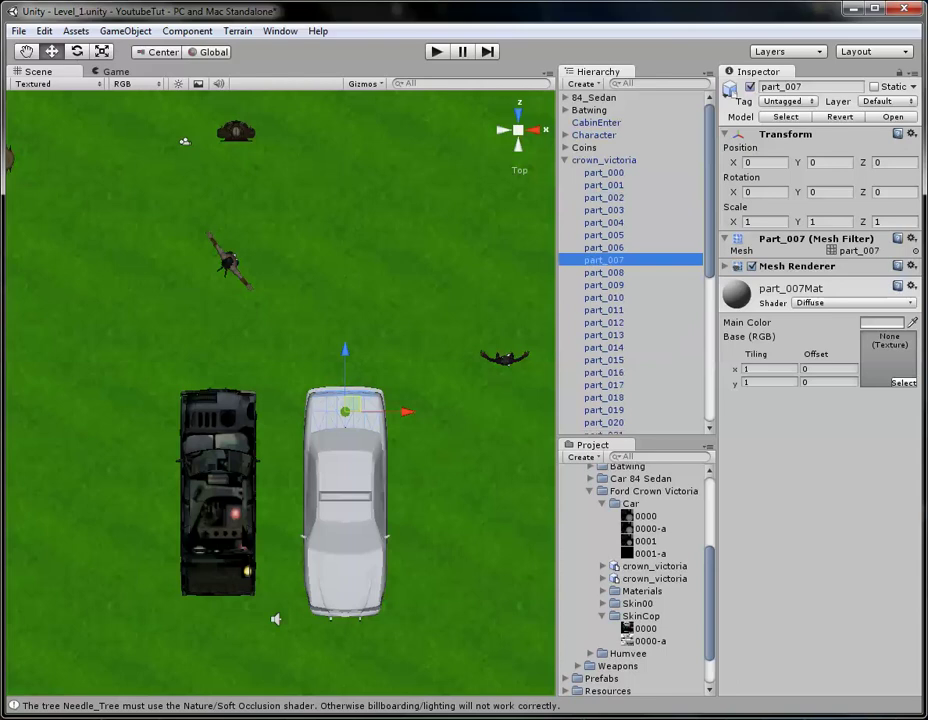
# Step: View the placed car up close in perspective and preview the SkinCop textures 0000 and 0000-a
pyautogui.click(604, 160)
pyautogui.click(518, 130)
pyautogui.keyDown('alt'); pyautogui.moveTo(210, 430); pyautogui.dragTo(90, 315); pyautogui.keyUp('alt')
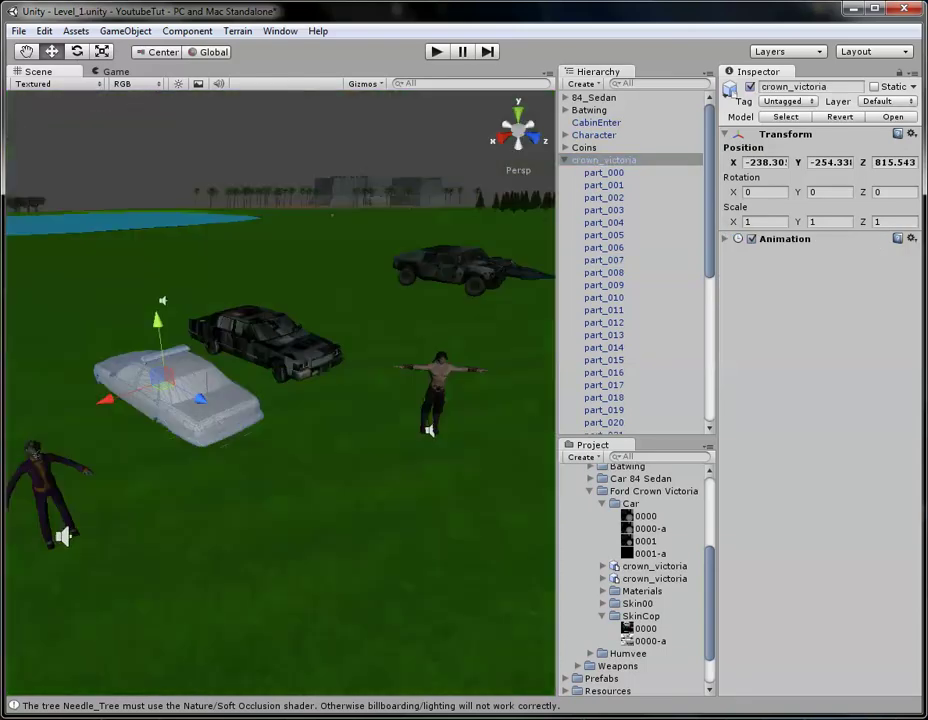
pyautogui.scroll(5, 90, 315)
pyautogui.click(645, 628)
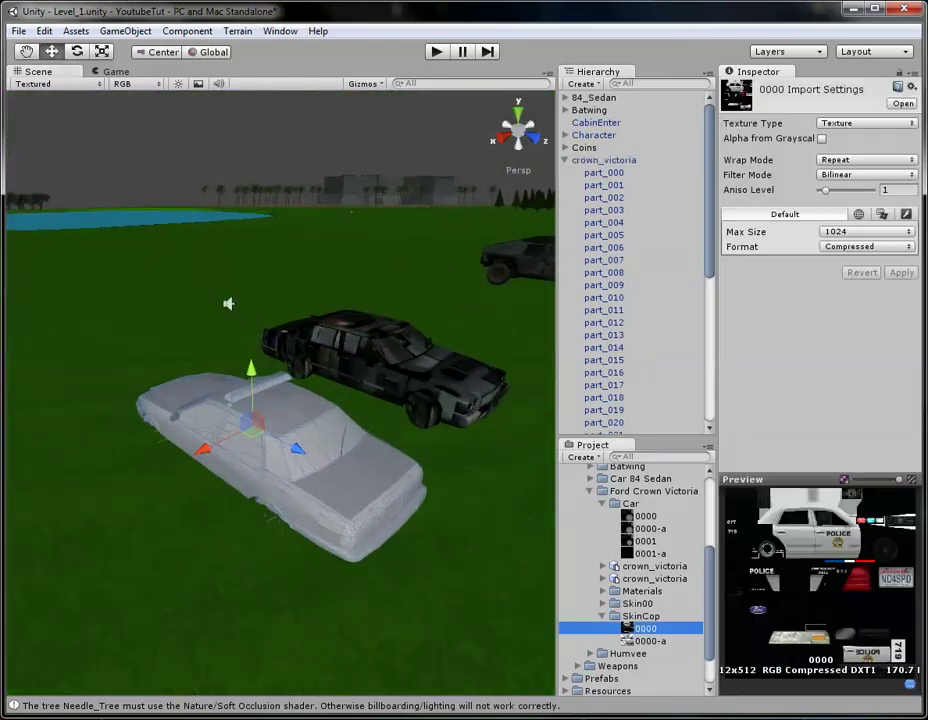
pyautogui.click(650, 640)
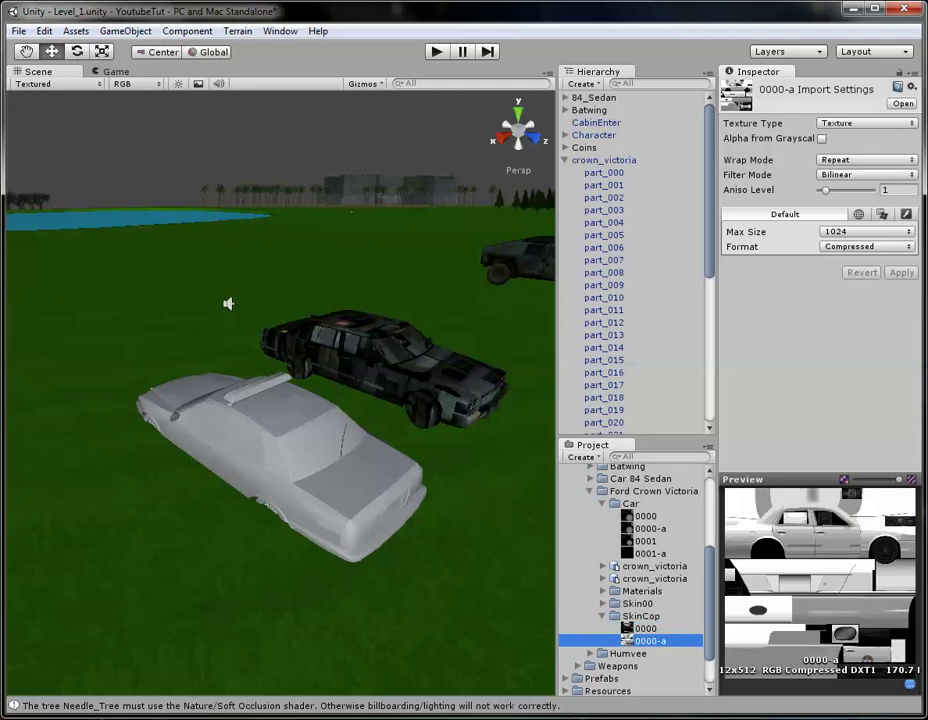
pyautogui.click(645, 628)
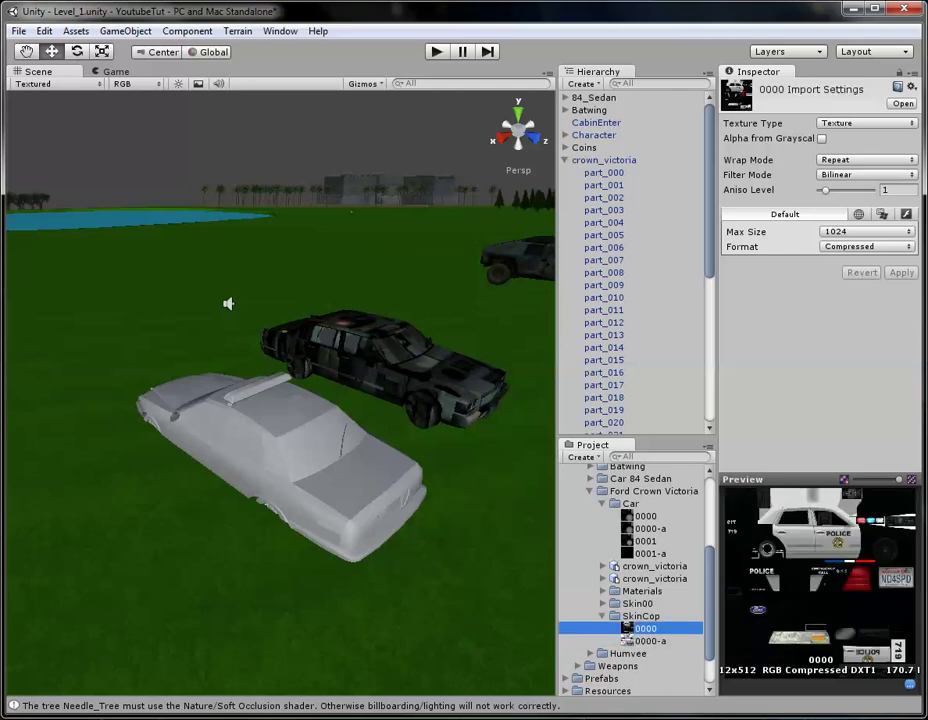
# Step: Create a material from the SkinCop 0000 texture, assign it to all car parts from part_000 to part_037, and inspect the car
pyautogui.click(604, 172)
pyautogui.scroll(-6, 632, 265)
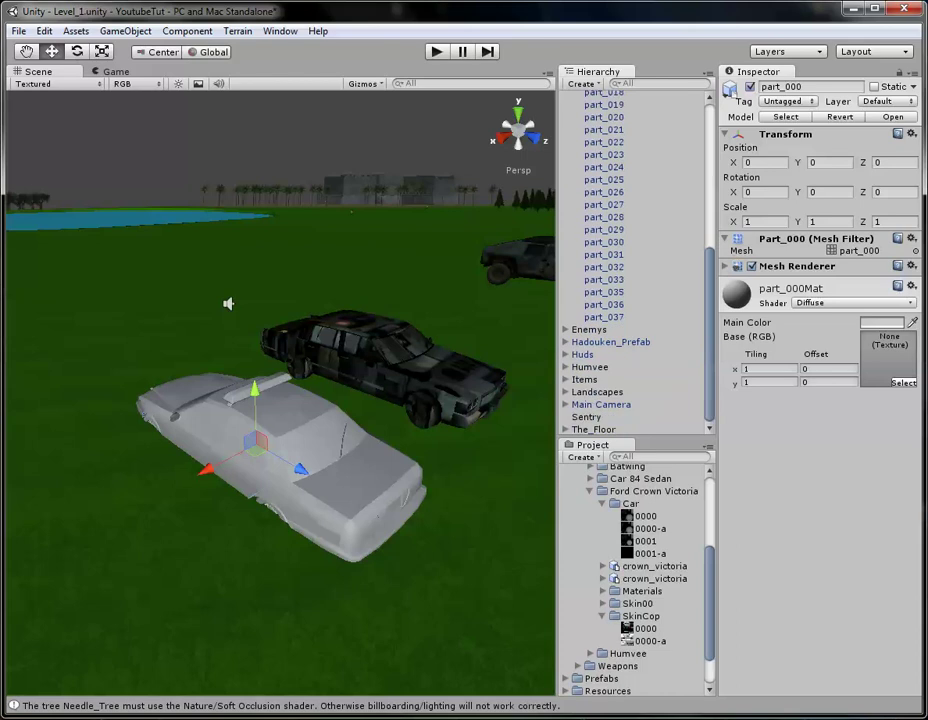
pyautogui.keyDown('shift'); pyautogui.click(604, 317); pyautogui.keyUp('shift')
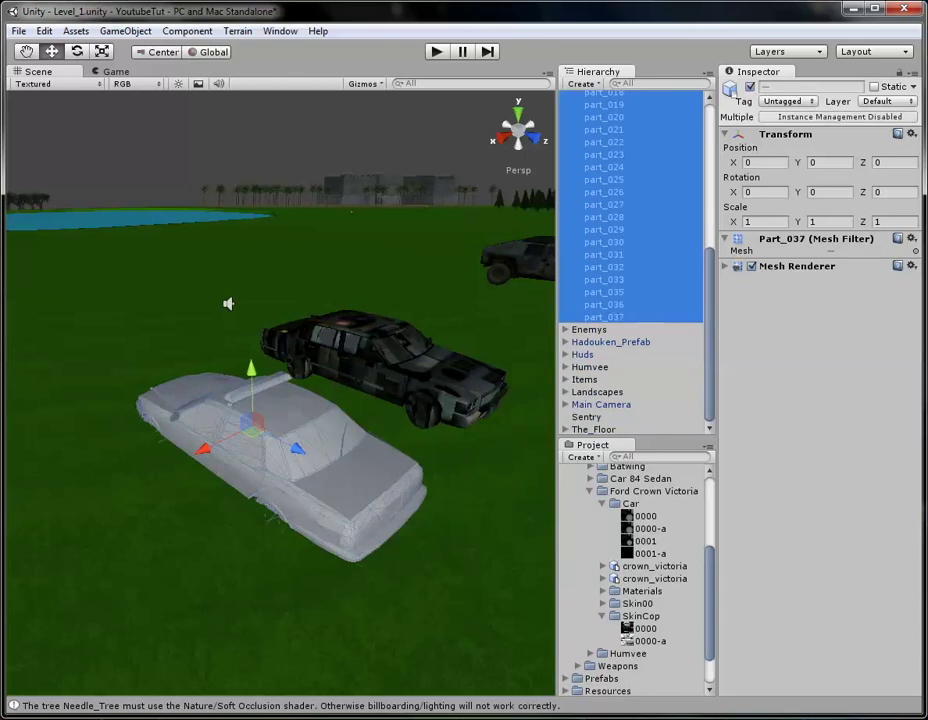
pyautogui.click(725, 266)
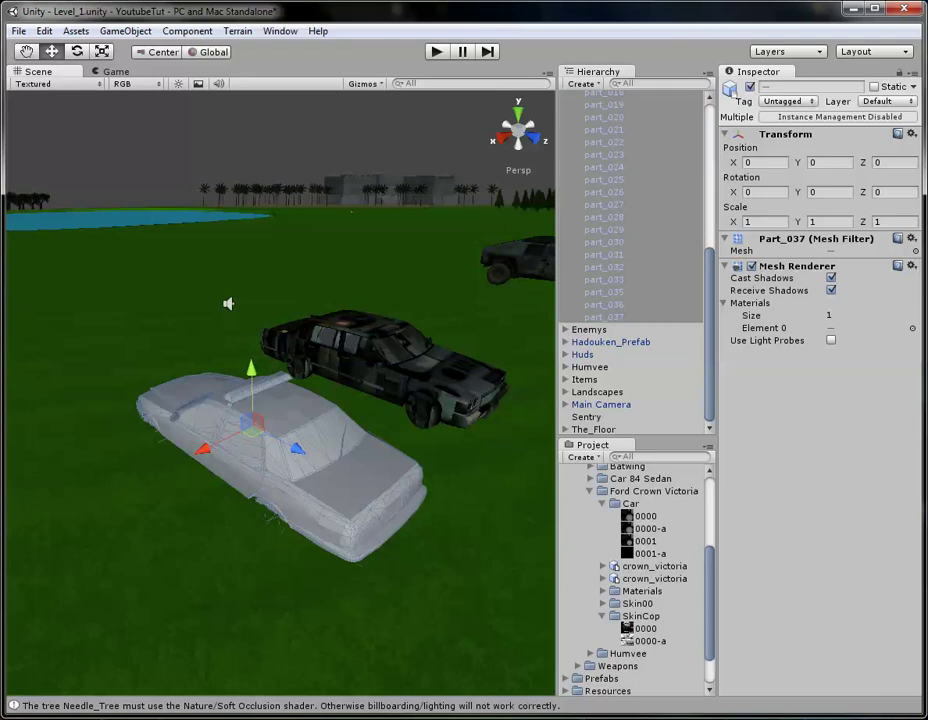
pyautogui.moveTo(645, 629); pyautogui.dragTo(357, 481)
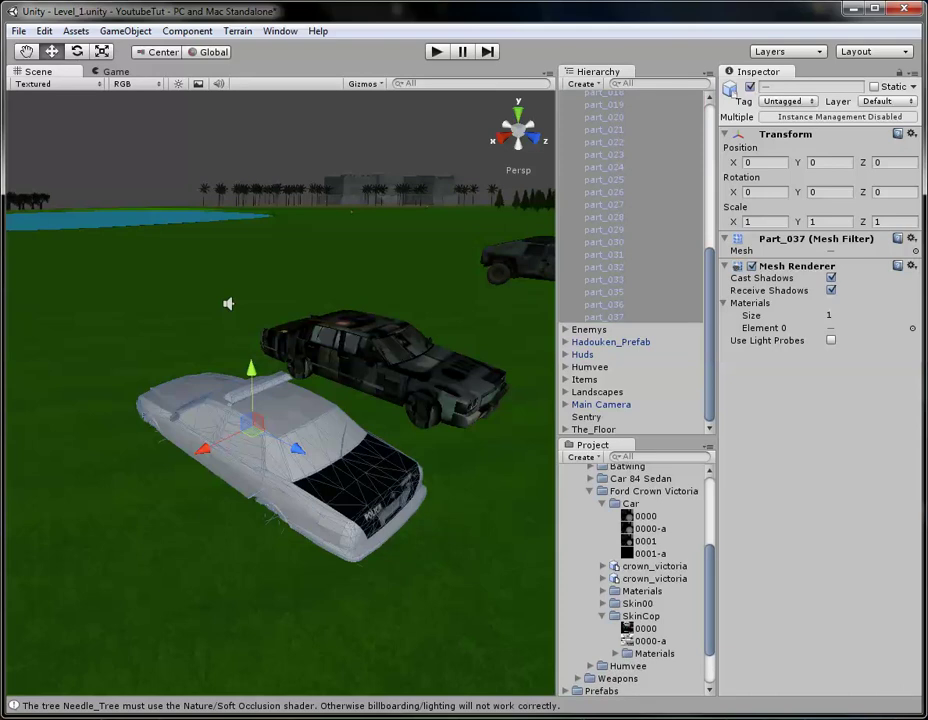
pyautogui.moveTo(657, 666); pyautogui.dragTo(866, 328)
pyautogui.moveTo(658, 666); pyautogui.dragTo(870, 328)
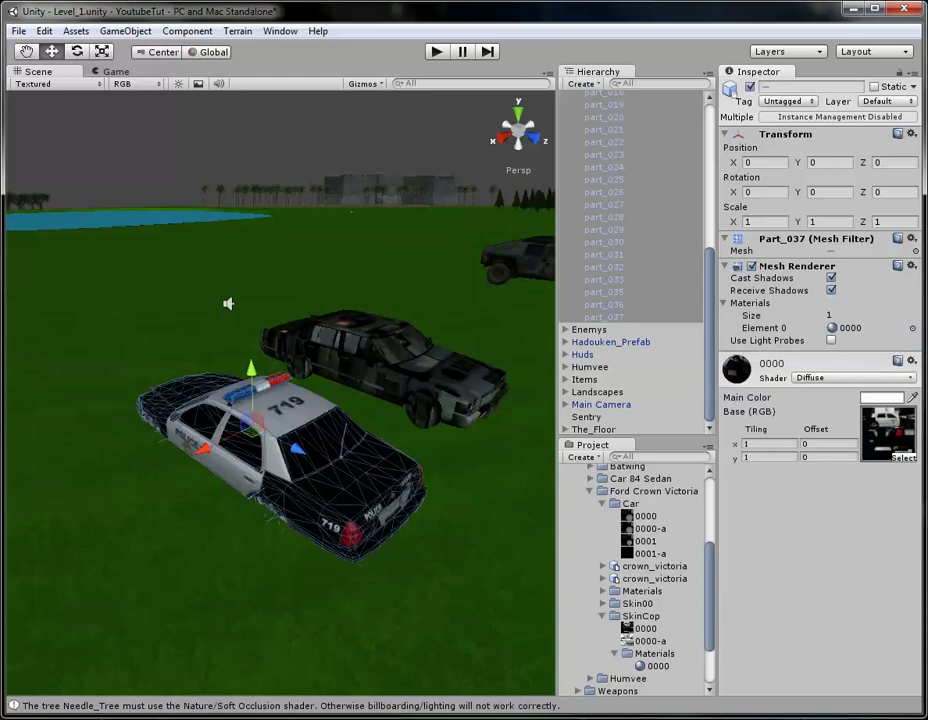
pyautogui.click(420, 140)
pyautogui.keyDown('alt'); pyautogui.moveTo(200, 400); pyautogui.dragTo(440, 320); pyautogui.keyUp('alt')
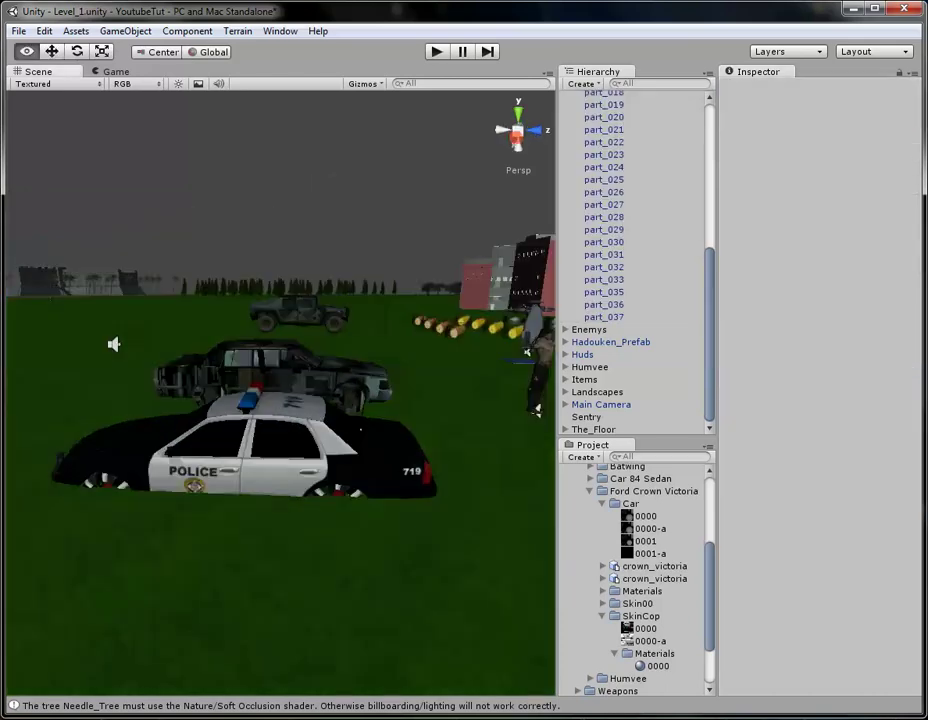
# Step: Raise the crown_victoria car to a Y position of about -252.46 so its wheels stand above the grass
pyautogui.keyDown('alt'); pyautogui.moveTo(361, 429); pyautogui.dragTo(235, 452); pyautogui.keyUp('alt')
pyautogui.click(275, 440)
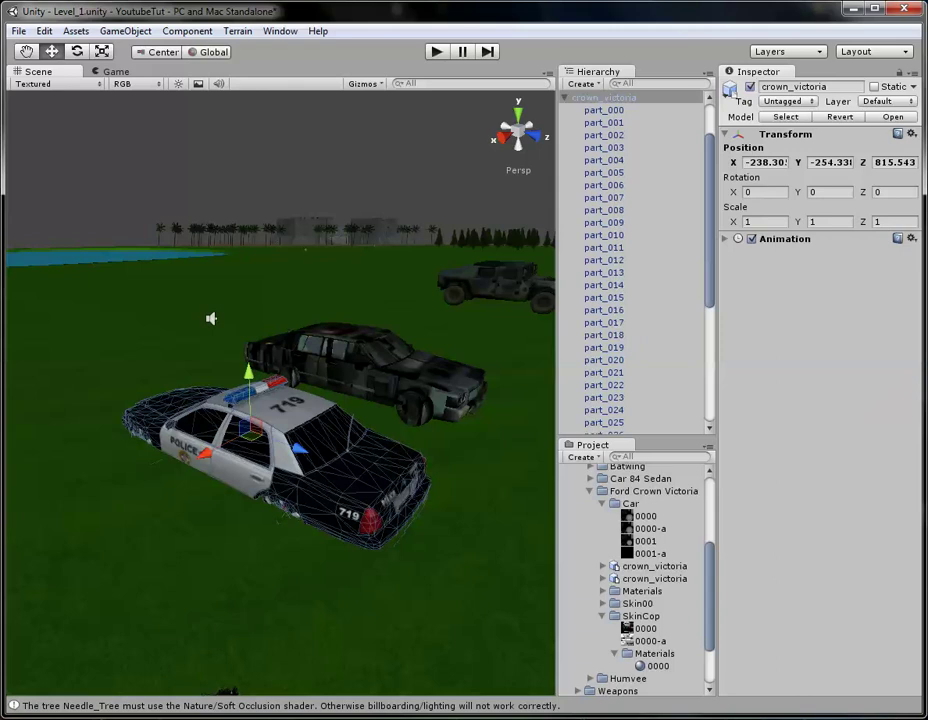
pyautogui.moveTo(248, 376); pyautogui.dragTo(247, 326)
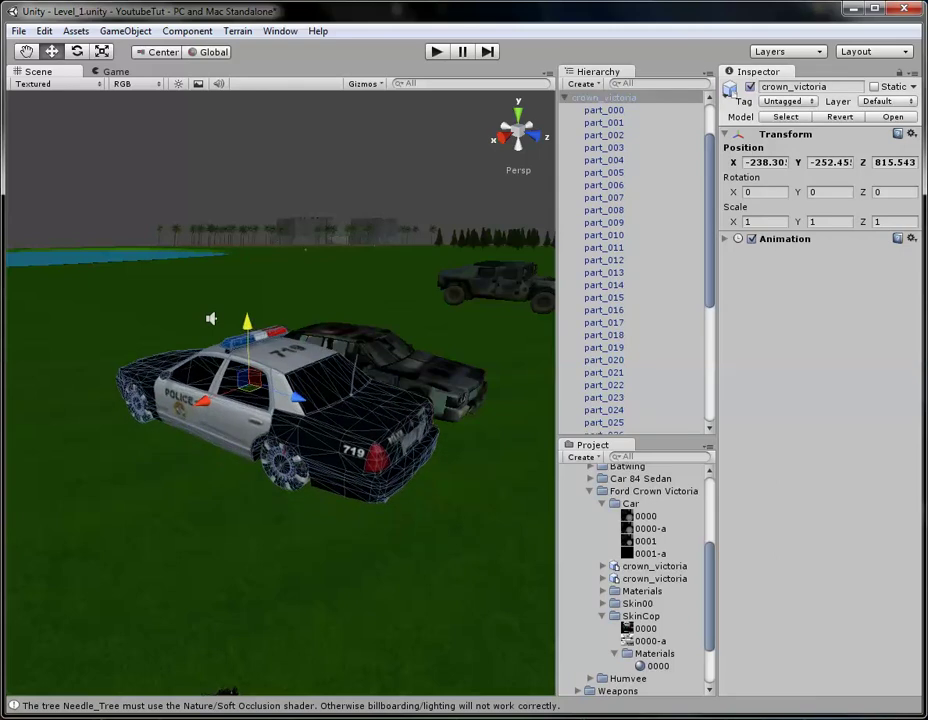
pyautogui.click(305, 249)
# Step: Examine which parts form the car's wheels, checking part_029 through part_032 from several sides
pyautogui.keyDown('alt'); pyautogui.moveTo(175, 463); pyautogui.dragTo(433, 408); pyautogui.keyUp('alt')
pyautogui.click(112, 450)
pyautogui.click(112, 450)
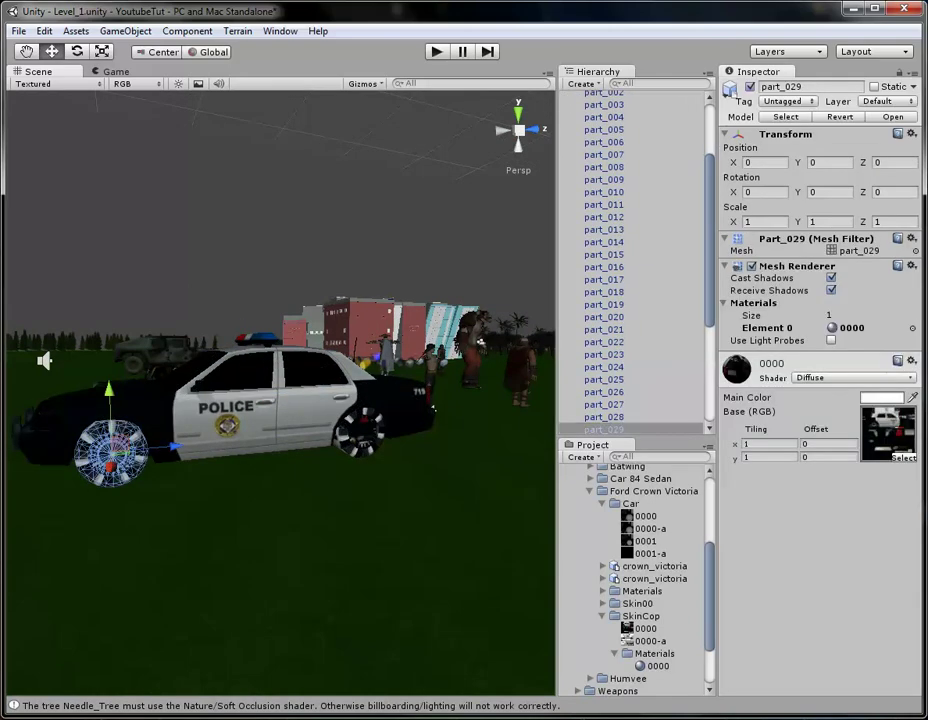
pyautogui.keyDown('alt'); pyautogui.moveTo(83, 376); pyautogui.dragTo(440, 395); pyautogui.keyUp('alt')
pyautogui.scroll(-2, 604, 348)
pyautogui.click(598, 348)
pyautogui.click(604, 361)
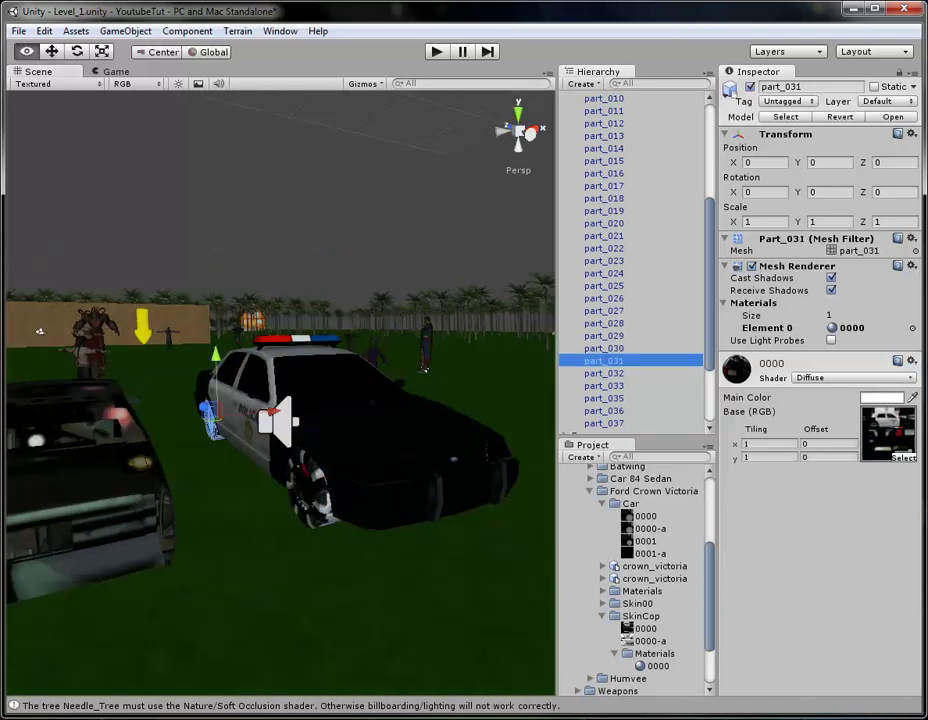
pyautogui.click(604, 373)
pyautogui.keyDown('shift'); pyautogui.click(604, 336); pyautogui.keyUp('shift')
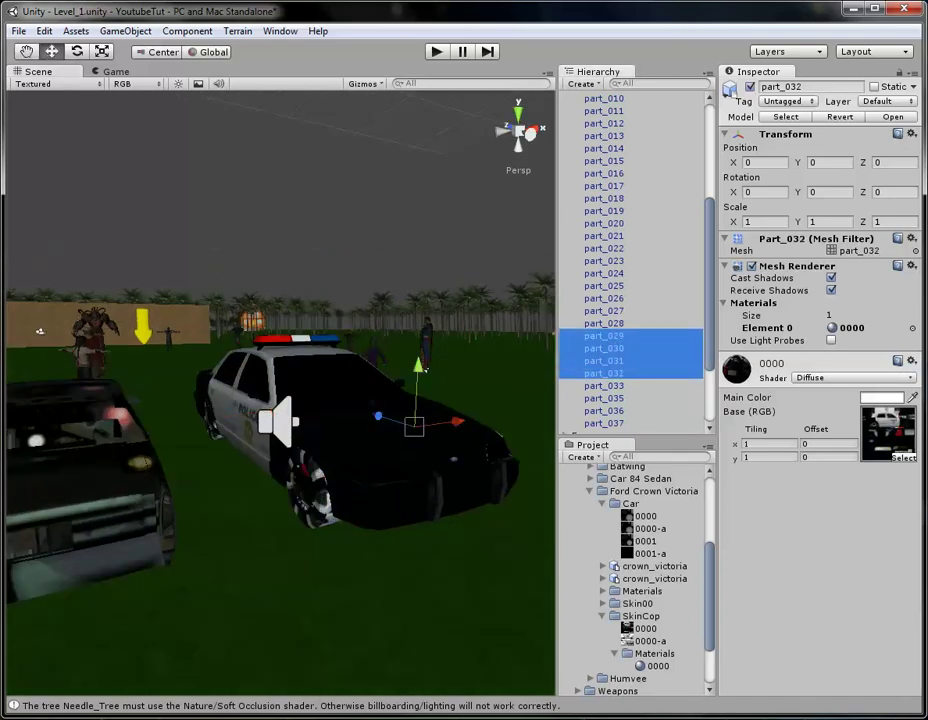
pyautogui.keyDown('alt'); pyautogui.moveTo(330, 420); pyautogui.dragTo(40, 425); pyautogui.keyUp('alt')
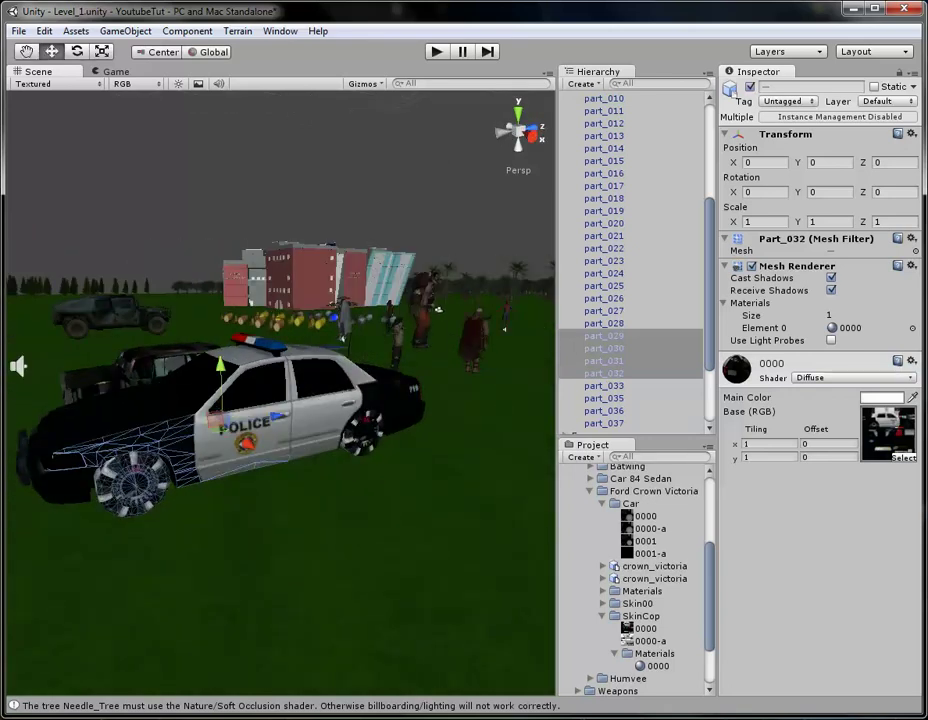
# Step: Check part_029, part_031, part_033, part_035 and part_036 against the car's four wheels
pyautogui.click(604, 336)
pyautogui.click(604, 386)
pyautogui.keyDown('alt'); pyautogui.moveTo(120, 440); pyautogui.dragTo(235, 440); pyautogui.keyUp('alt')
pyautogui.click(604, 373)
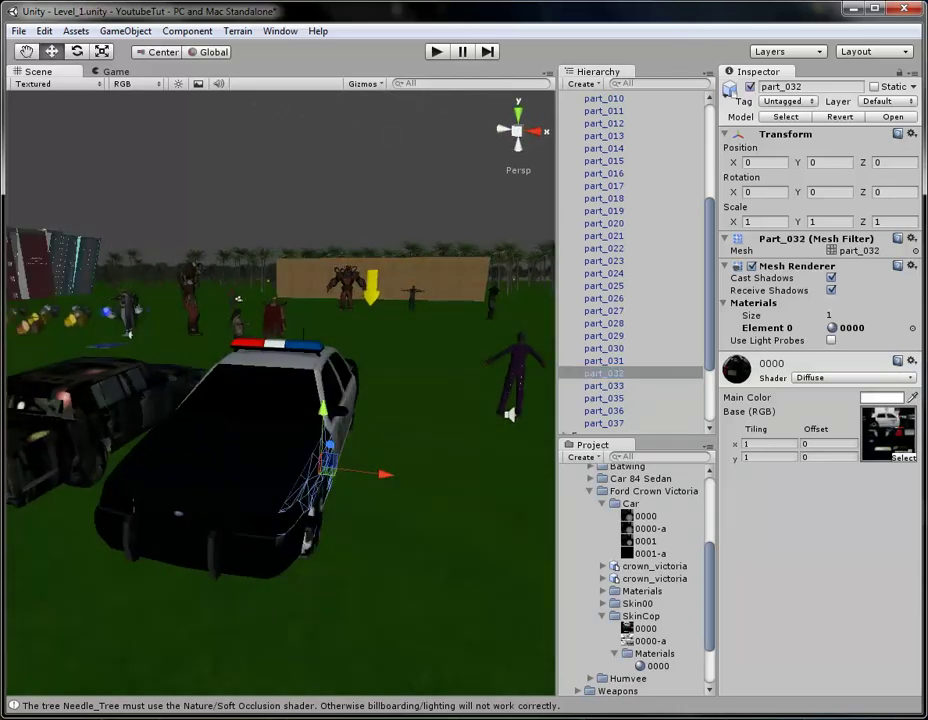
pyautogui.click(311, 528)
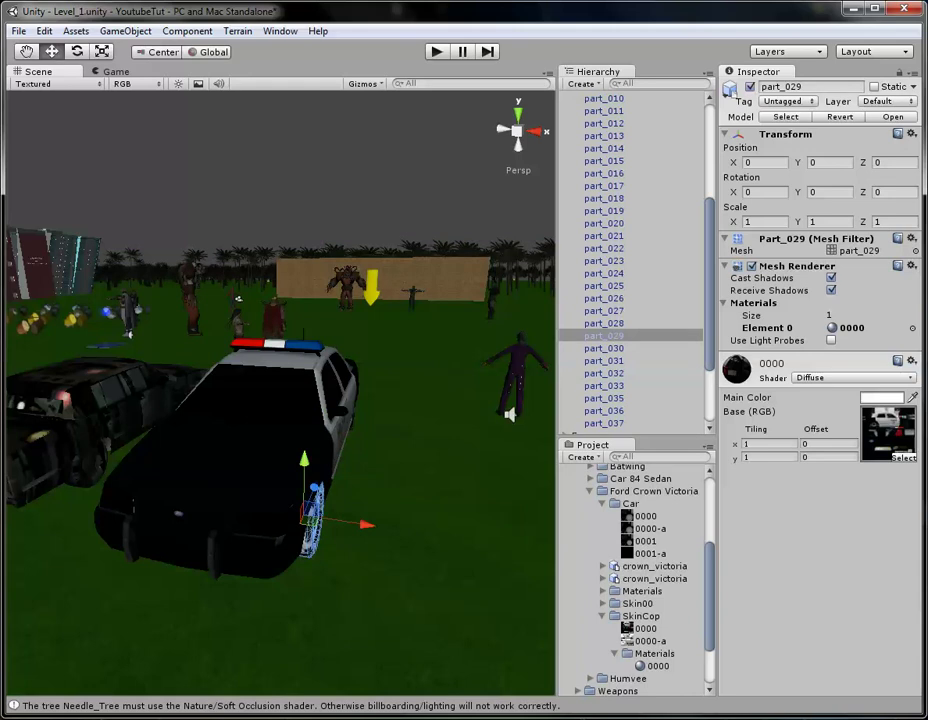
pyautogui.keyDown('ctrl'); pyautogui.click(604, 360); pyautogui.keyUp('ctrl')
pyautogui.keyDown('ctrl'); pyautogui.click(604, 385); pyautogui.keyUp('ctrl')
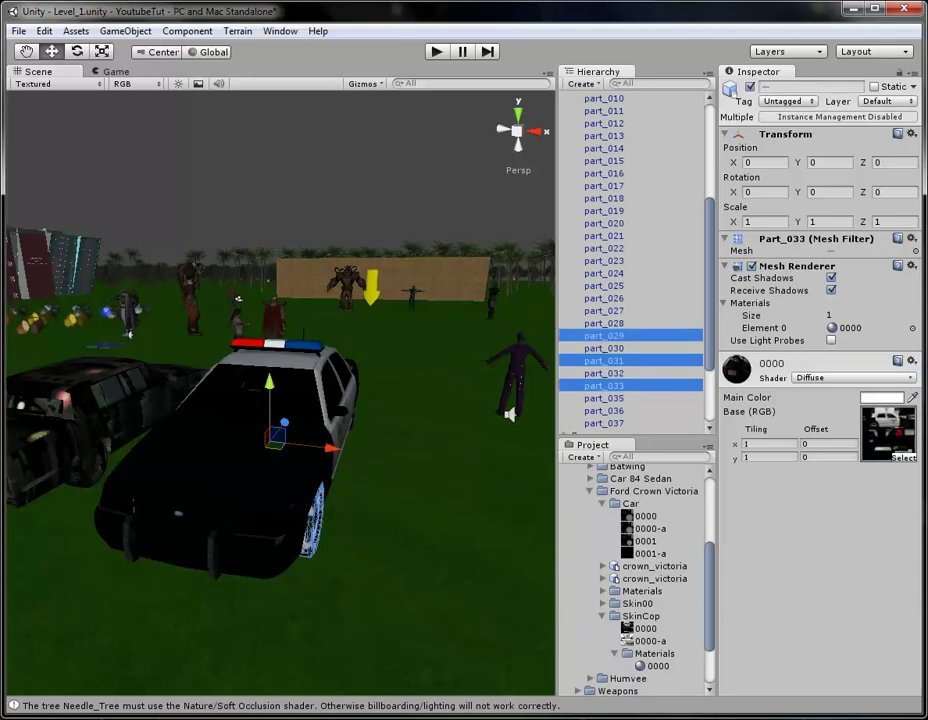
pyautogui.keyDown('ctrl'); pyautogui.click(604, 398); pyautogui.keyUp('ctrl')
pyautogui.keyDown('alt'); pyautogui.moveTo(300, 450); pyautogui.dragTo(275, 450); pyautogui.keyUp('alt')
pyautogui.keyDown('ctrl'); pyautogui.click(604, 398); pyautogui.keyUp('ctrl')
pyautogui.keyDown('ctrl'); pyautogui.click(604, 410); pyautogui.keyUp('ctrl')
pyautogui.keyDown('alt'); pyautogui.moveTo(215, 446); pyautogui.dragTo(447, 442); pyautogui.keyUp('alt')
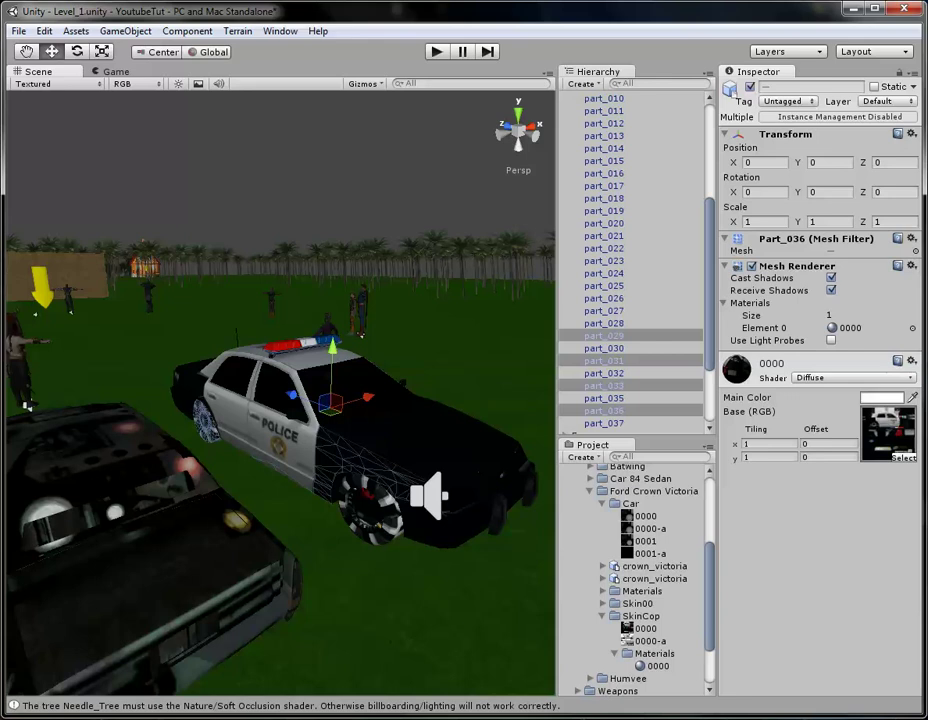
# Step: Select the four wheels together, part_028 to part_031
pyautogui.click(604, 348)
pyautogui.keyDown('shift'); pyautogui.click(206, 422); pyautogui.keyUp('shift')
pyautogui.keyDown('alt'); pyautogui.moveTo(330, 420); pyautogui.dragTo(55, 415); pyautogui.keyUp('alt')
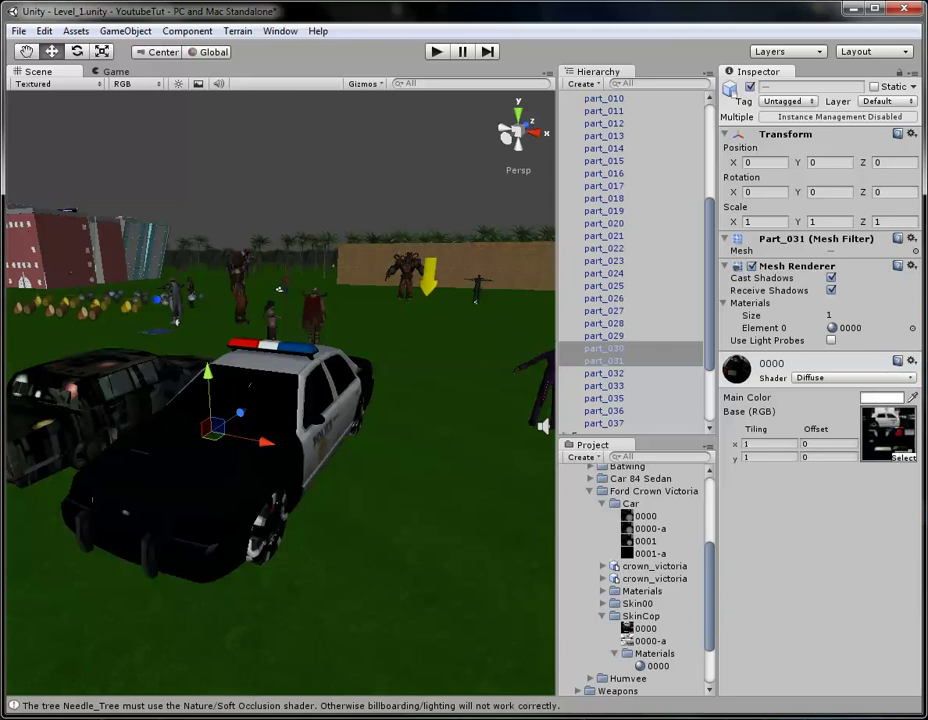
pyautogui.keyDown('shift'); pyautogui.click(358, 417); pyautogui.keyUp('shift')
pyautogui.keyDown('shift'); pyautogui.click(266, 527); pyautogui.keyUp('shift')
pyautogui.keyDown('alt'); pyautogui.moveTo(266, 527); pyautogui.dragTo(35, 515); pyautogui.keyUp('alt')
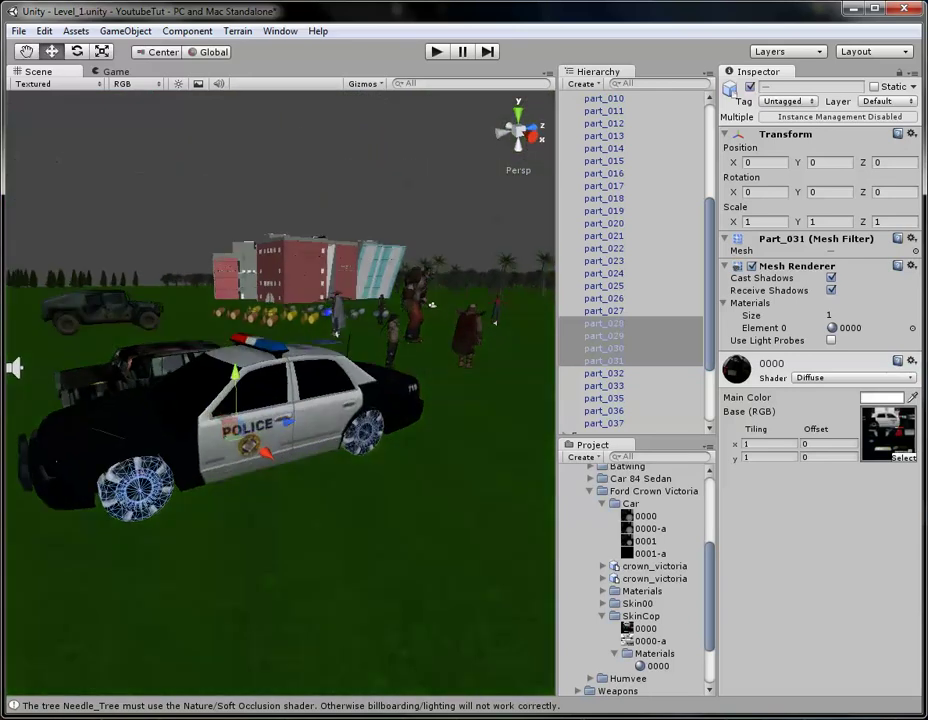
# Step: Preview the Car folder's textures 0000, 0000-a, 0001 and 0001-a to compare the wheel artwork
pyautogui.click(645, 516)
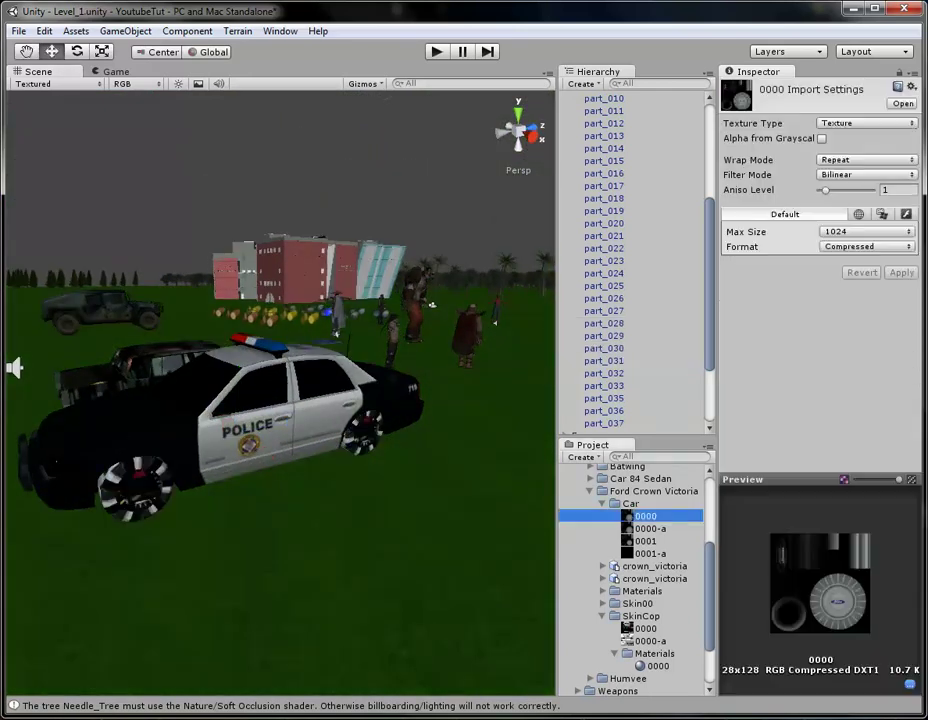
pyautogui.click(649, 528)
pyautogui.click(645, 541)
pyautogui.click(650, 553)
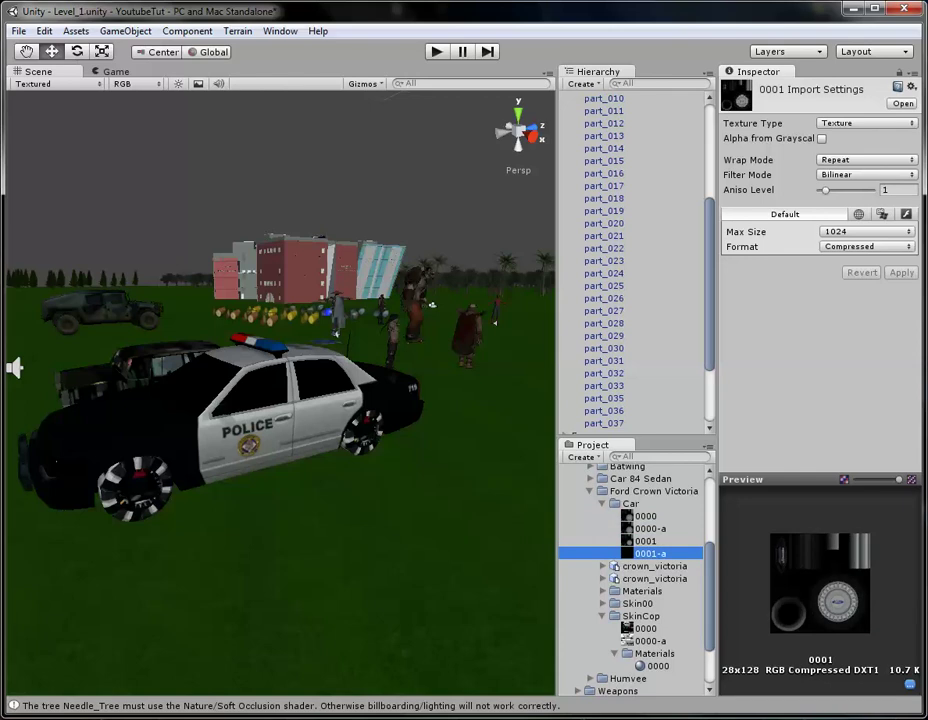
pyautogui.click(645, 516)
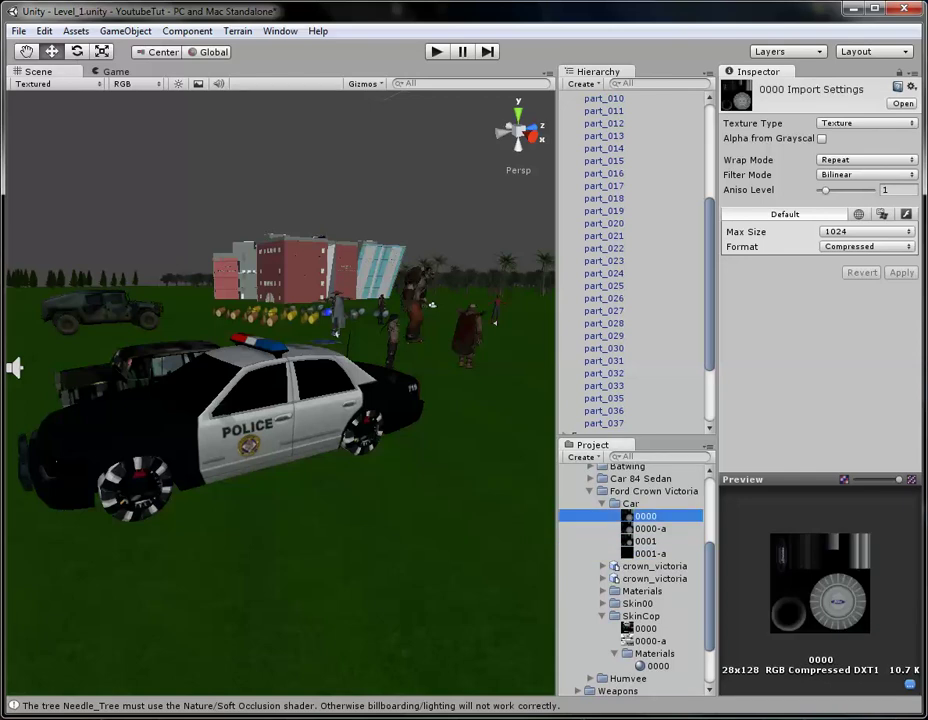
# Step: Apply the Car folder's 0001 texture to the front wheel, part_029
pyautogui.click(645, 541)
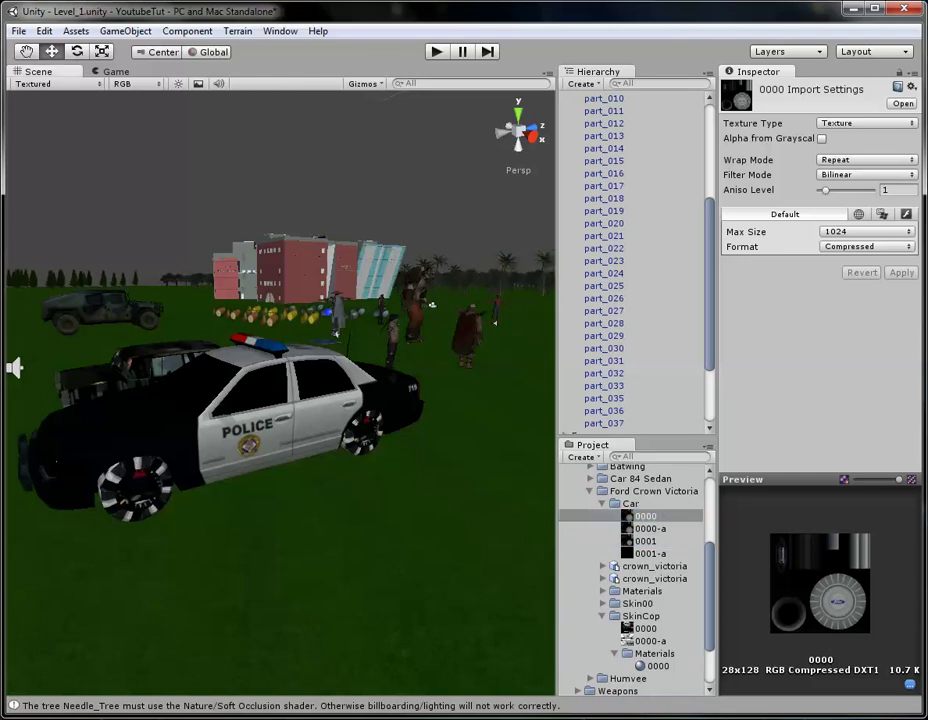
pyautogui.click(245, 420)
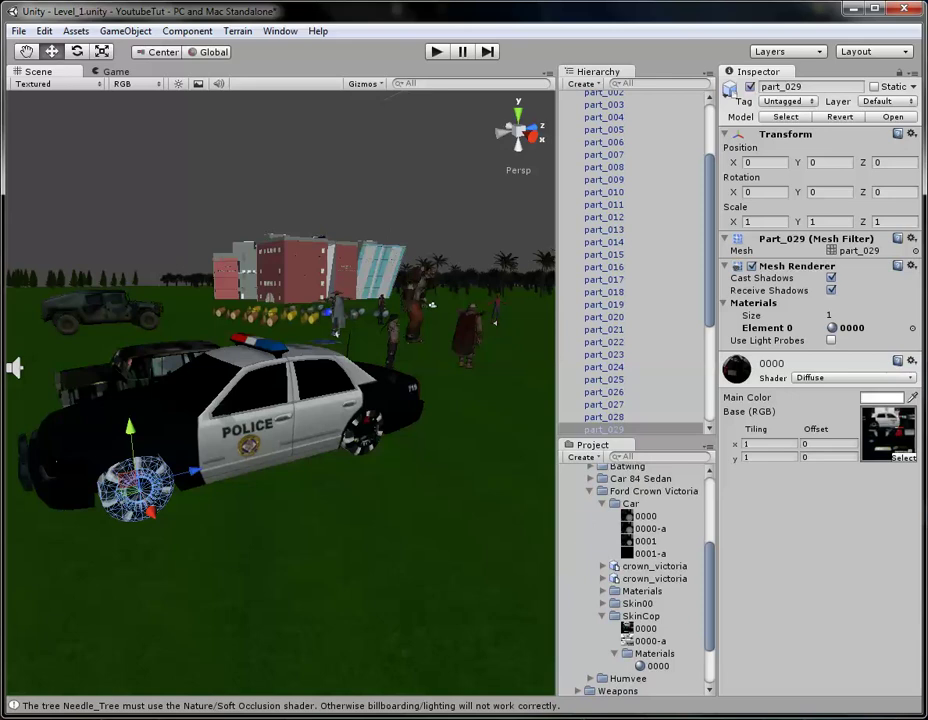
pyautogui.moveTo(645, 541); pyautogui.dragTo(138, 489)
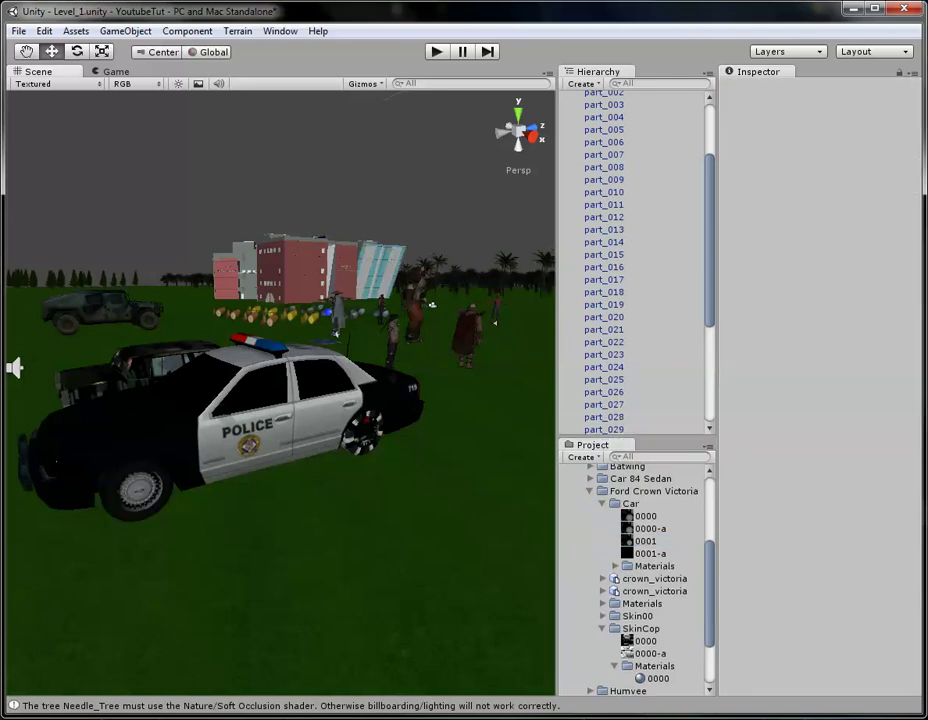
# Step: Assign the 0001 wheel material to the other three wheels, part_028, part_030 and part_031, and inspect the car
pyautogui.click(366, 421)
pyautogui.click(366, 421)
pyautogui.keyDown('alt'); pyautogui.moveTo(366, 421); pyautogui.dragTo(440, 423); pyautogui.keyUp('alt')
pyautogui.keyDown('alt'); pyautogui.moveTo(352, 308); pyautogui.dragTo(800, 299); pyautogui.keyUp('alt')
pyautogui.keyDown('shift'); pyautogui.click(387, 496); pyautogui.keyUp('shift')
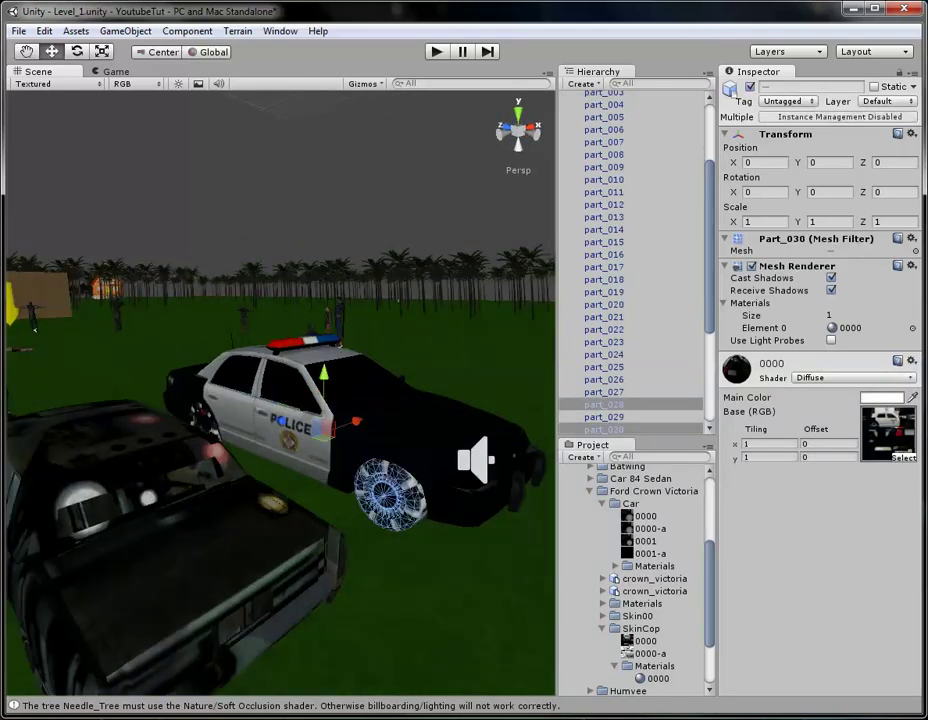
pyautogui.keyDown('shift'); pyautogui.click(204, 420); pyautogui.keyUp('shift')
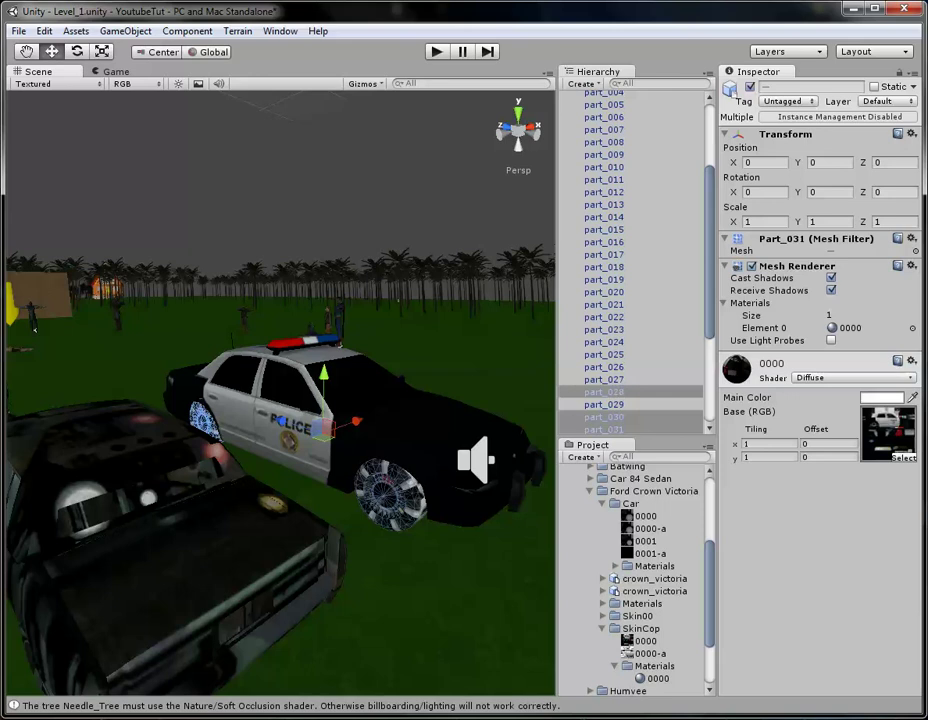
pyautogui.click(615, 566)
pyautogui.moveTo(657, 578); pyautogui.dragTo(845, 327)
pyautogui.click(336, 320)
pyautogui.keyDown('alt'); pyautogui.moveTo(480, 400); pyautogui.dragTo(150, 415); pyautogui.keyUp('alt')
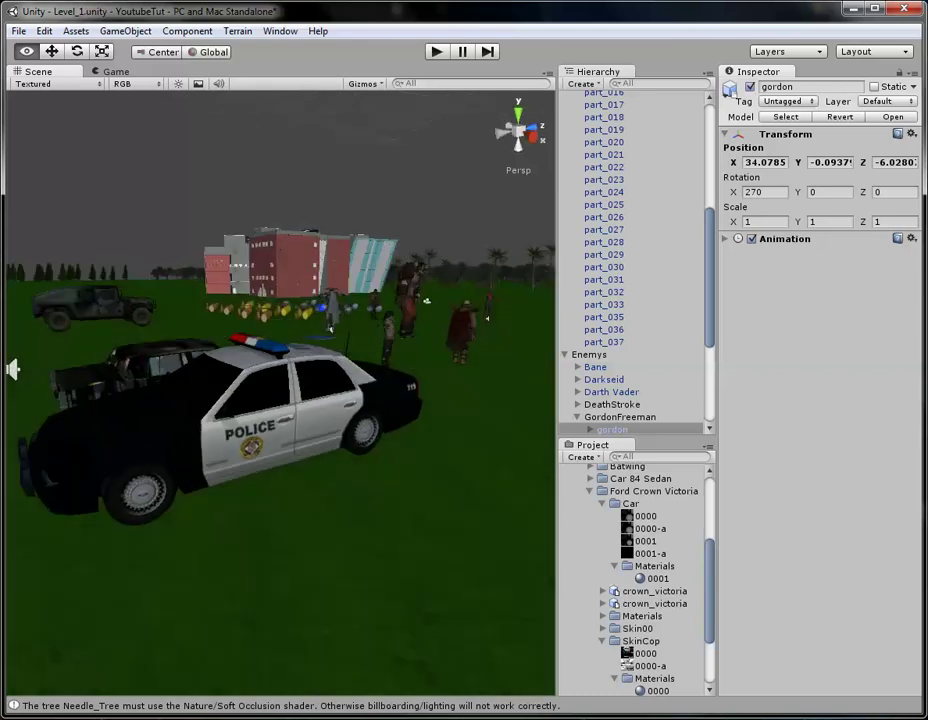
# Step: Collapse the crown_victoria and Enemys groups, and move the car along X to about -236.83, away from the sedan
pyautogui.click(230, 420)
pyautogui.click(565, 160)
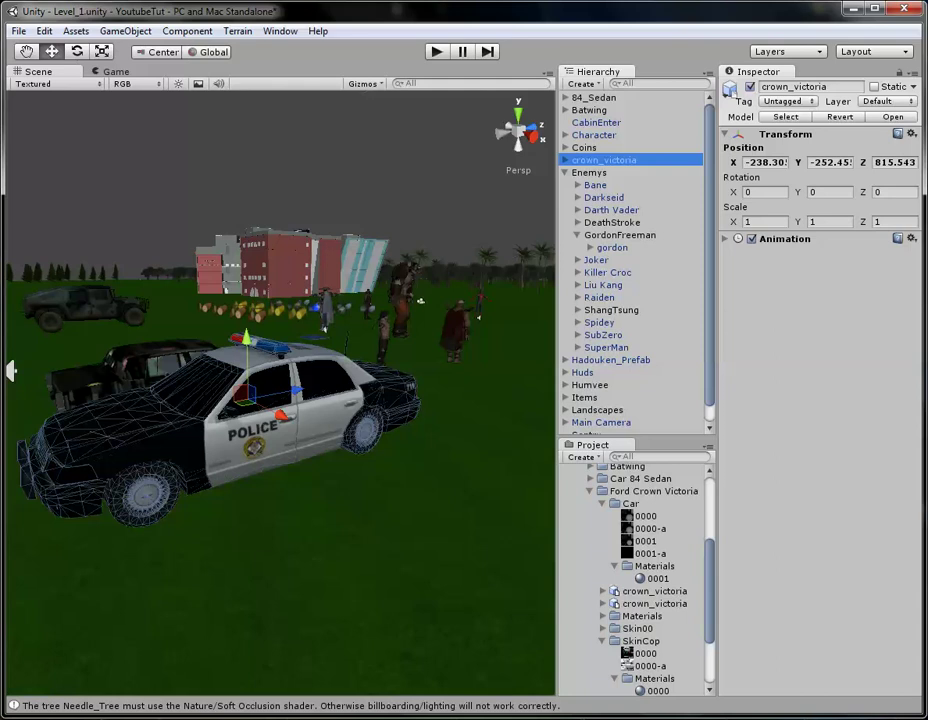
pyautogui.click(565, 172)
pyautogui.moveTo(283, 416); pyautogui.dragTo(306, 430)
pyautogui.moveTo(306, 430); pyautogui.dragTo(424, 499, button='middle')
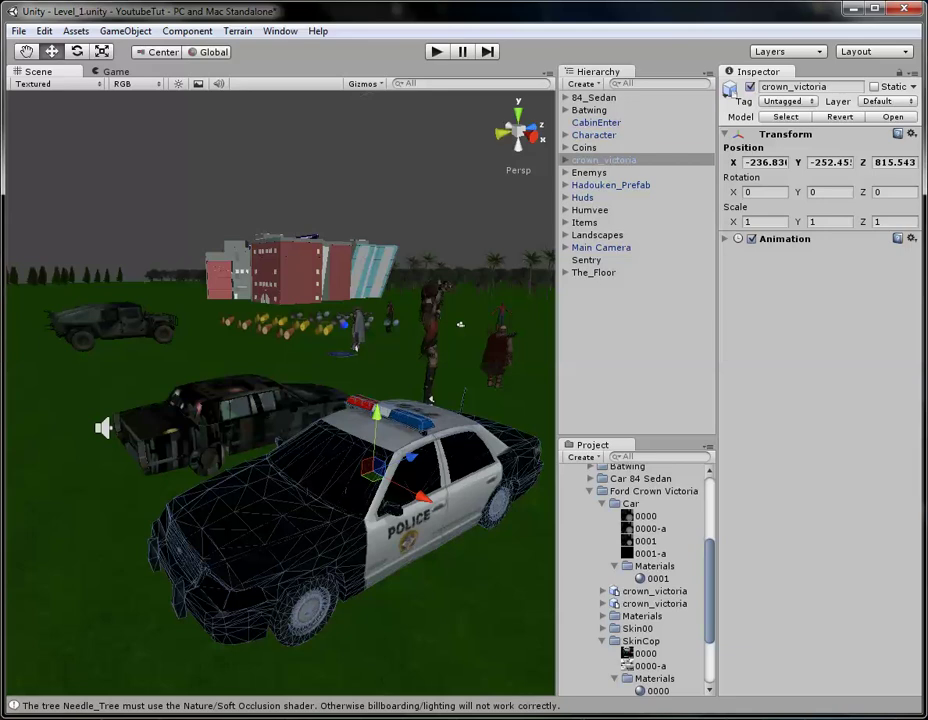
# Step: Rename the crown_victoria object in the scene hierarchy to Ford_Crown_Victoria
pyautogui.press('F2')
pyautogui.press('Home')
pyautogui.press('Delete')
pyautogui.write('Ford C')
pyautogui.press('Right')
pyautogui.press('Right')
pyautogui.press('Right')
pyautogui.press('Right')
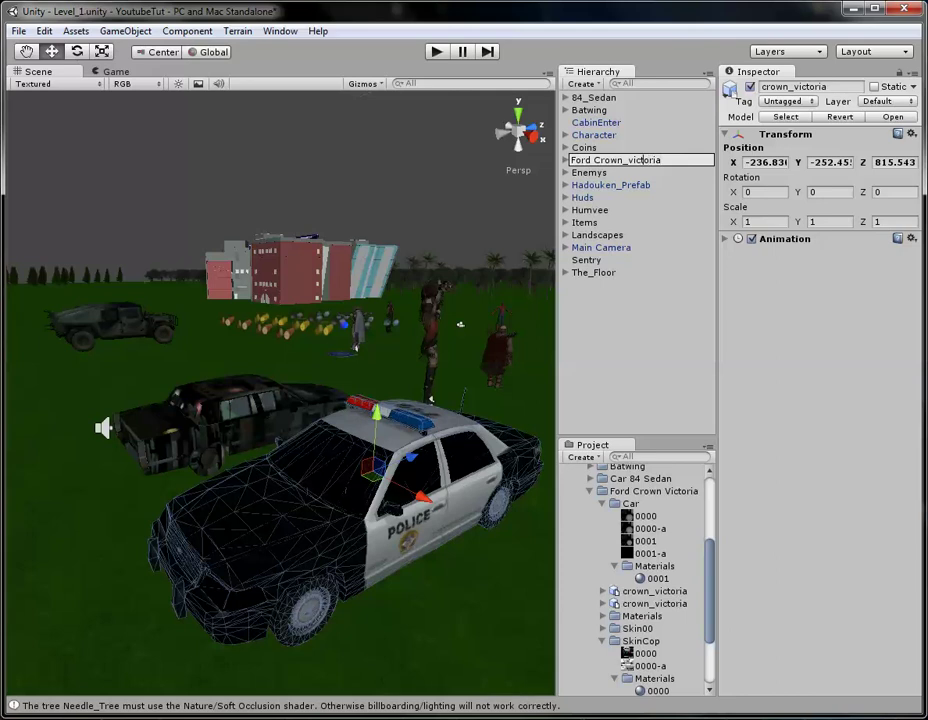
pyautogui.press('Delete')
pyautogui.press('Delete')
pyautogui.write('_V')
pyautogui.press('Left')
pyautogui.press('Left')
pyautogui.press('Left')
pyautogui.press('Left')
pyautogui.press('Left')
pyautogui.press('BackSpace')
pyautogui.write('_')
pyautogui.press('Return')
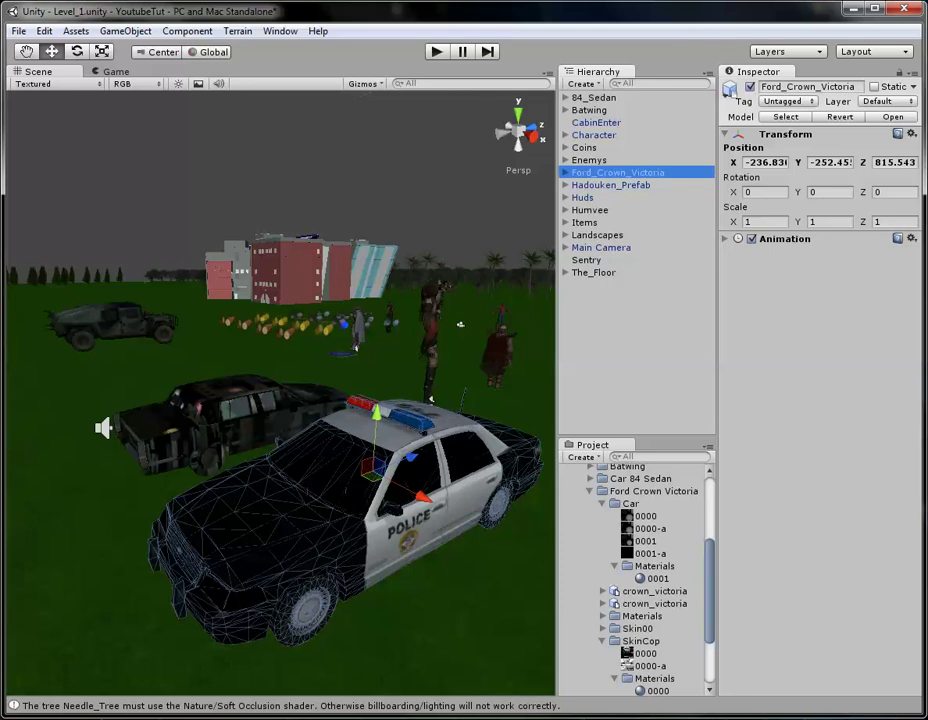
# Step: Compare the police car with the sedan and the Humvee, including how their meshes are nested and oriented
pyautogui.keyDown('alt'); pyautogui.moveTo(460, 324); pyautogui.dragTo(543, 343); pyautogui.keyUp('alt')
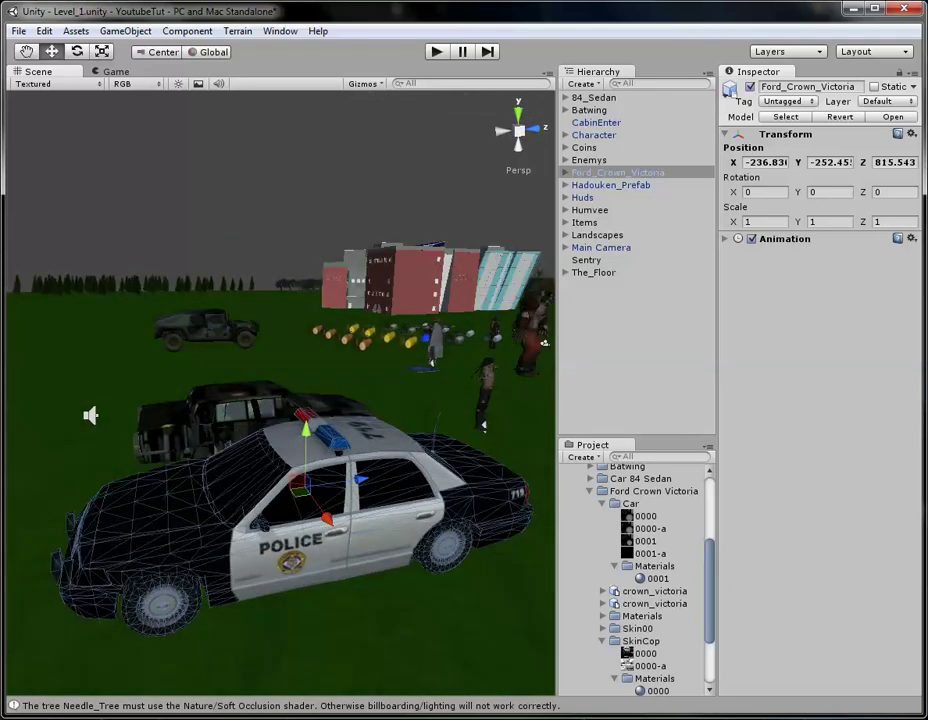
pyautogui.click(240, 410)
pyautogui.keyDown('alt'); pyautogui.moveTo(240, 410); pyautogui.dragTo(276, 440); pyautogui.keyUp('alt')
pyautogui.click(200, 335)
pyautogui.click(172, 292)
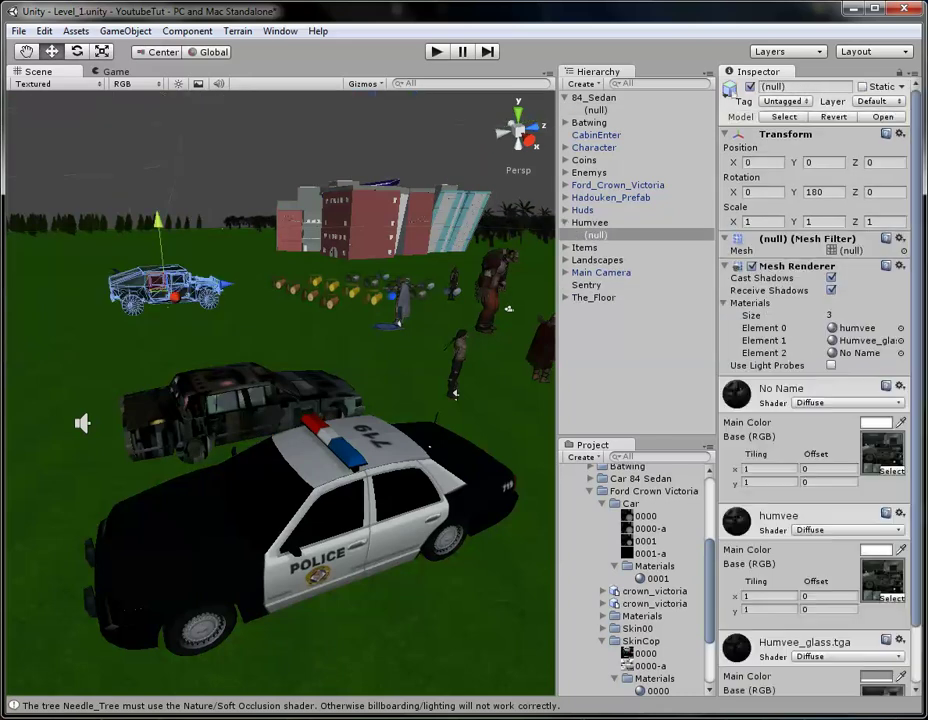
pyautogui.keyDown('alt'); pyautogui.moveTo(172, 292); pyautogui.dragTo(215, 291); pyautogui.keyUp('alt')
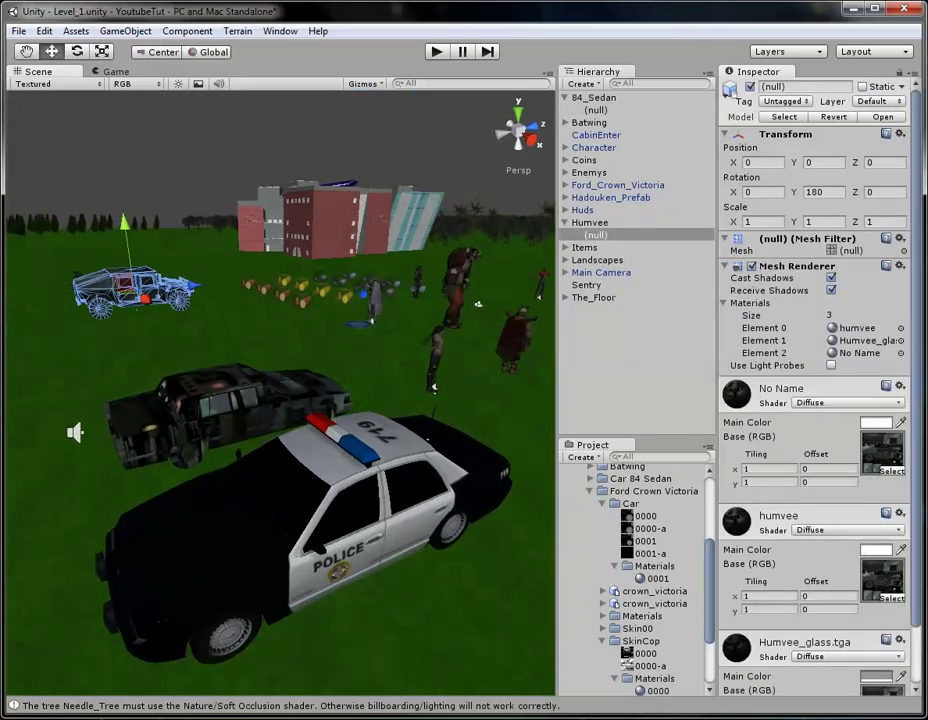
# Step: Move all parts from part_000 to part_037 out of Ford_Crown_Victoria to the scene's top level, accepting the lost prefab connection
pyautogui.click(300, 520)
pyautogui.click(565, 185)
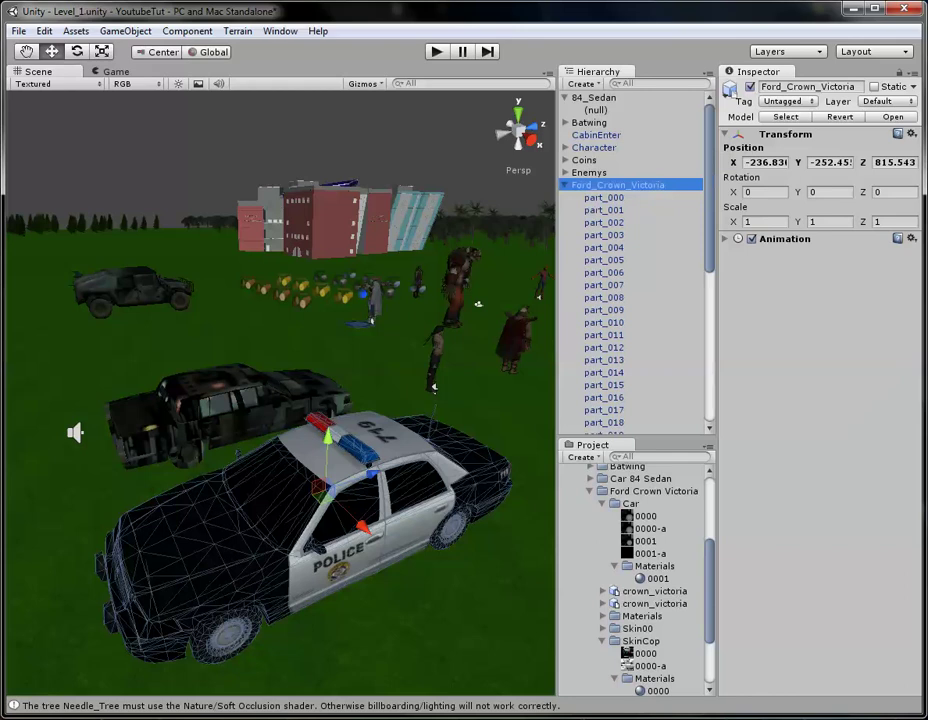
pyautogui.click(604, 197)
pyautogui.scroll(-5, 630, 260)
pyautogui.keyDown('shift'); pyautogui.click(604, 366); pyautogui.keyUp('shift')
pyautogui.scroll(8, 630, 250)
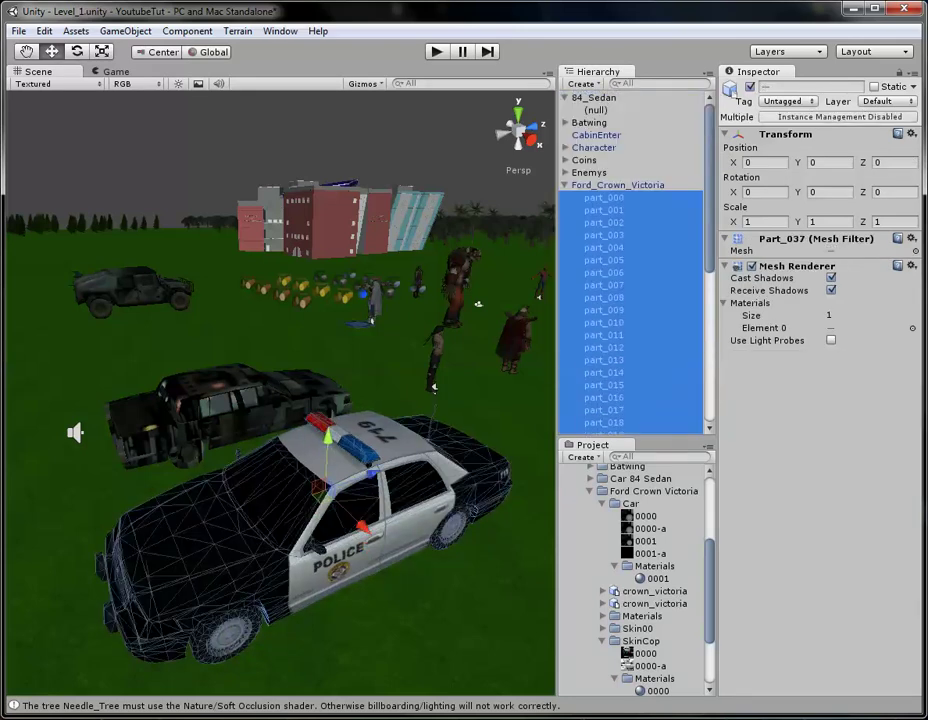
pyautogui.moveTo(604, 197); pyautogui.dragTo(618, 178)
pyautogui.click(499, 396)
pyautogui.press('Return')
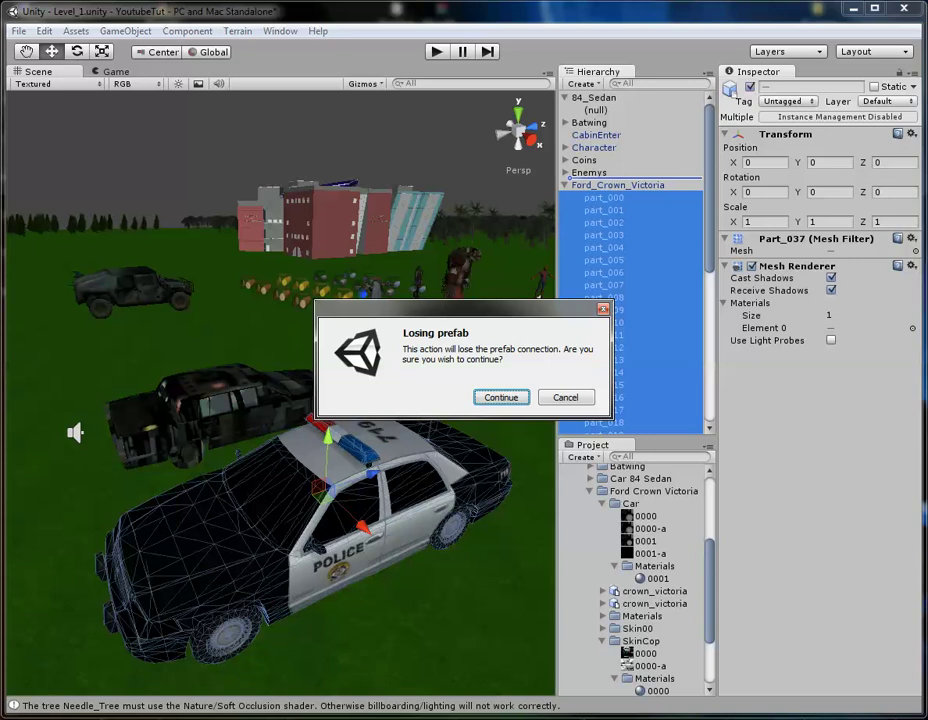
pyautogui.press('Return')
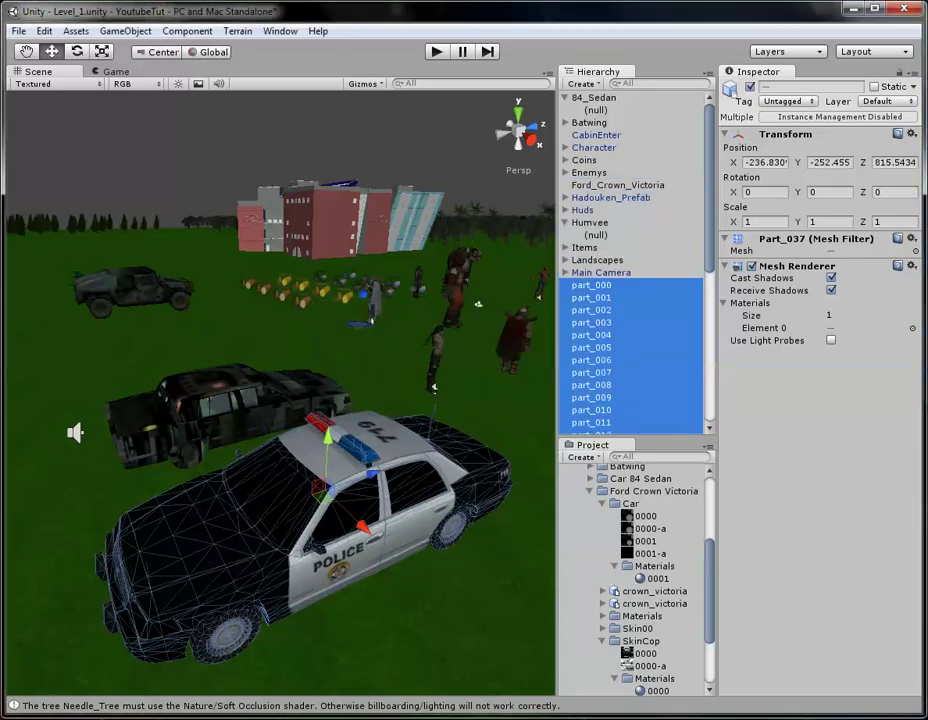
# Step: Rotate the selected car parts by about 180.6 degrees around the Y axis
pyautogui.press('e')
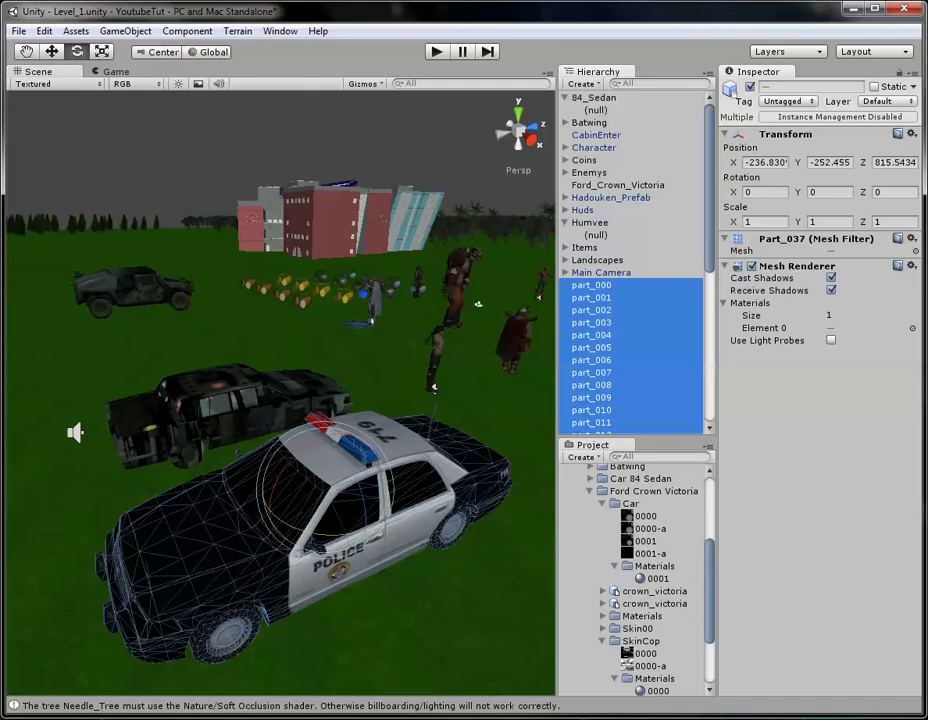
pyautogui.moveTo(362, 528); pyautogui.dragTo(9, 558)
pyautogui.moveTo(254, 530); pyautogui.dragTo(251, 530)
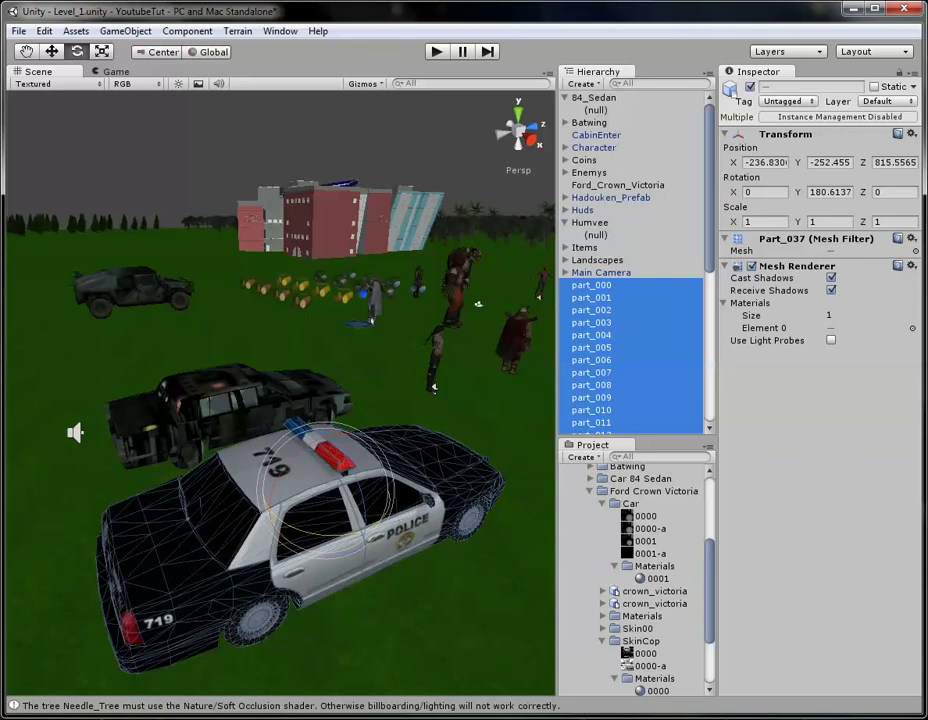
# Step: Set the Y rotation of the selected car parts to exactly 180 degrees
pyautogui.click(829, 192)
pyautogui.moveTo(827, 192); pyautogui.dragTo(851, 192)
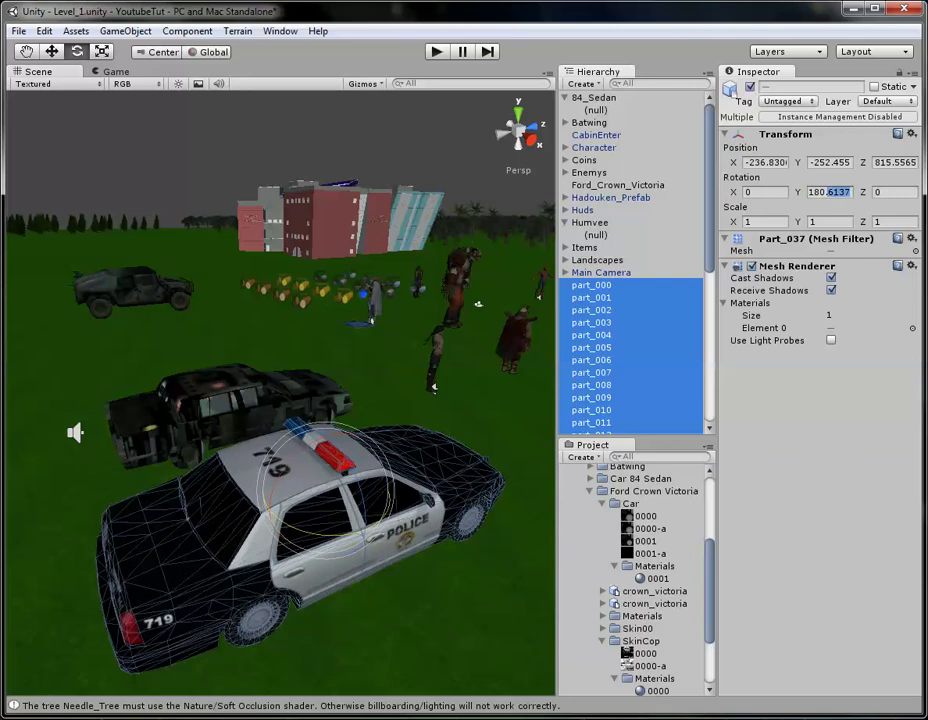
pyautogui.press('BackSpace')
pyautogui.press('BackSpace')
# Step: Move the selected parts back under Ford_Crown_Victoria and collapse that object in the hierarchy
pyautogui.moveTo(600, 298); pyautogui.dragTo(615, 185)
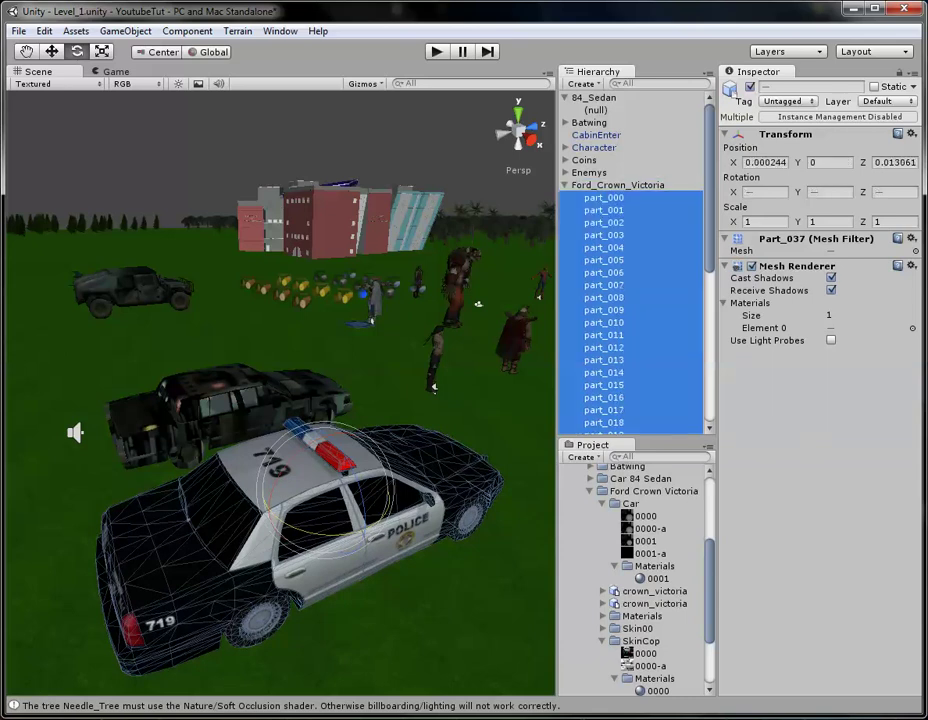
pyautogui.click(565, 185)
pyautogui.click(617, 185)
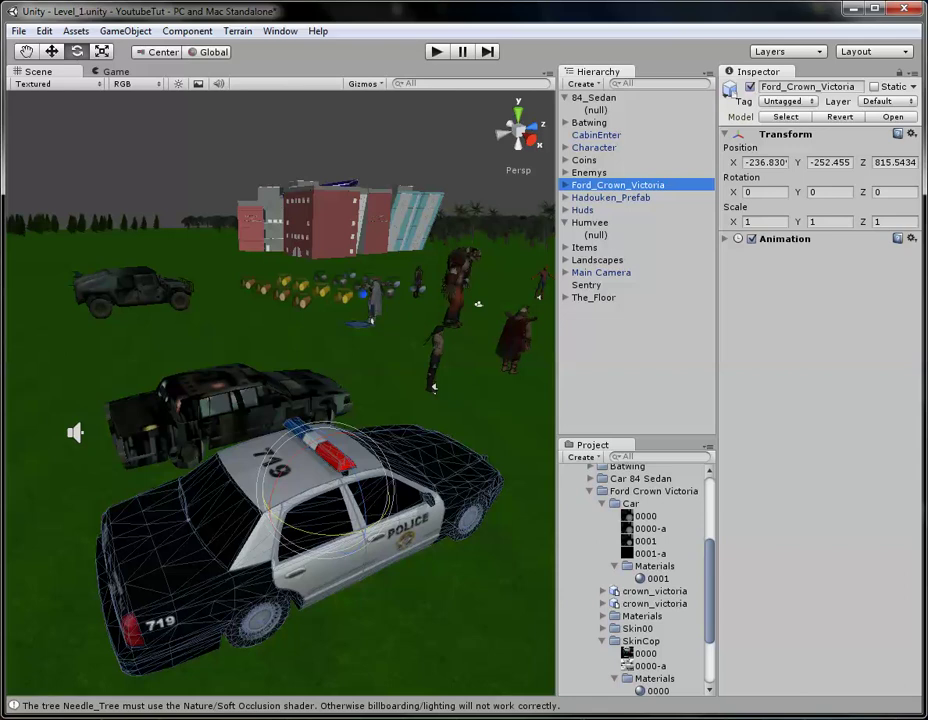
# Step: Check which components 84_Sedan uses, and add a Character Controller and a Rigidbody to Ford_Crown_Victoria
pyautogui.click(594, 97)
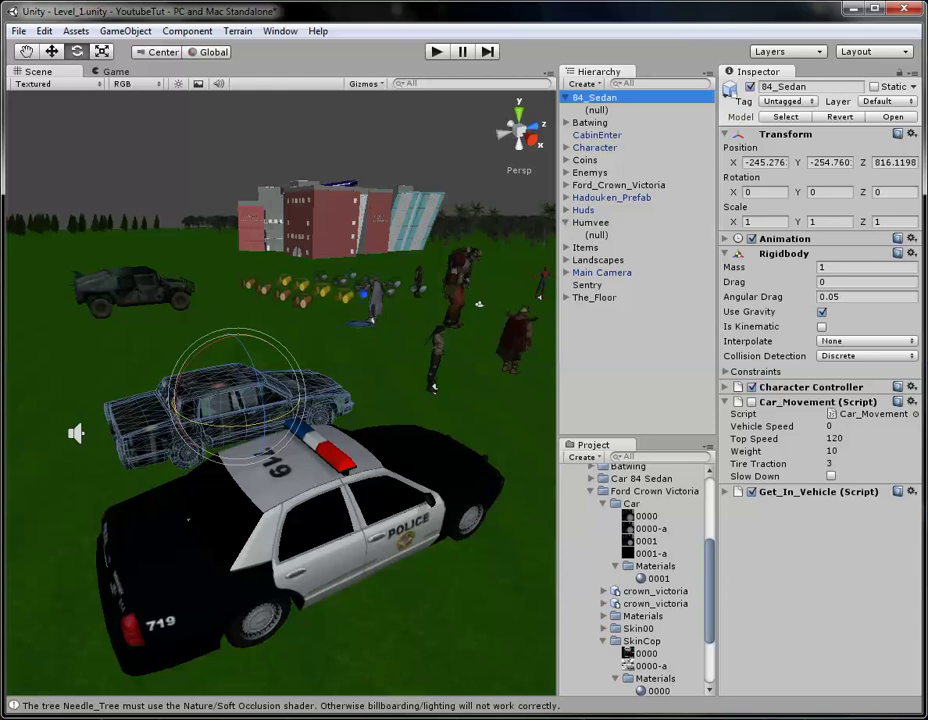
pyautogui.click(618, 185)
pyautogui.click(187, 31)
pyautogui.moveTo(200, 83)
pyautogui.click(342, 97)
pyautogui.click(187, 31)
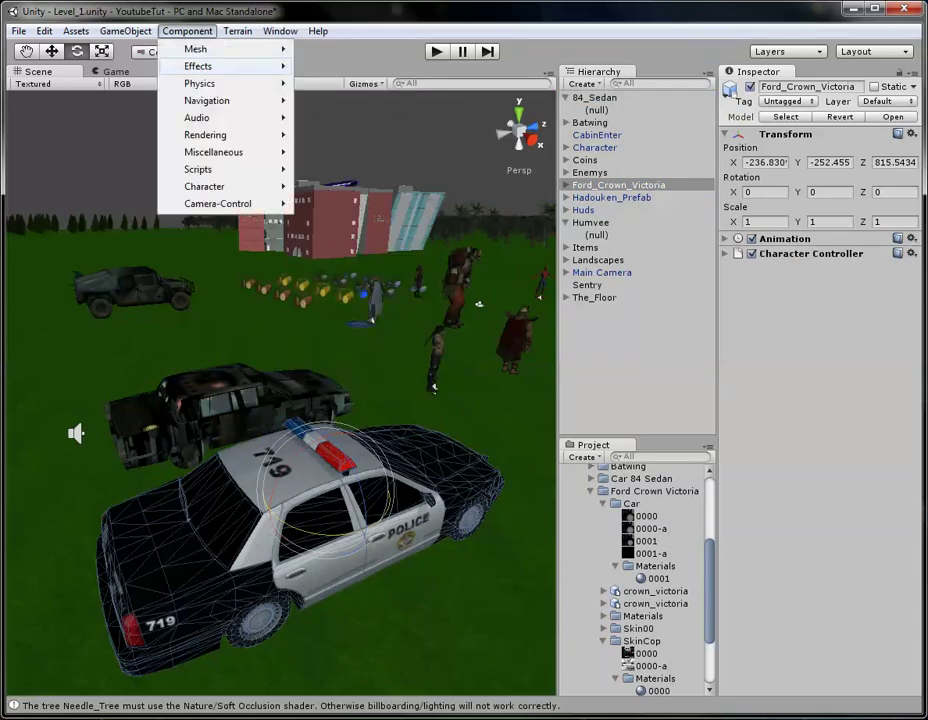
pyautogui.moveTo(200, 83)
pyautogui.click(340, 83)
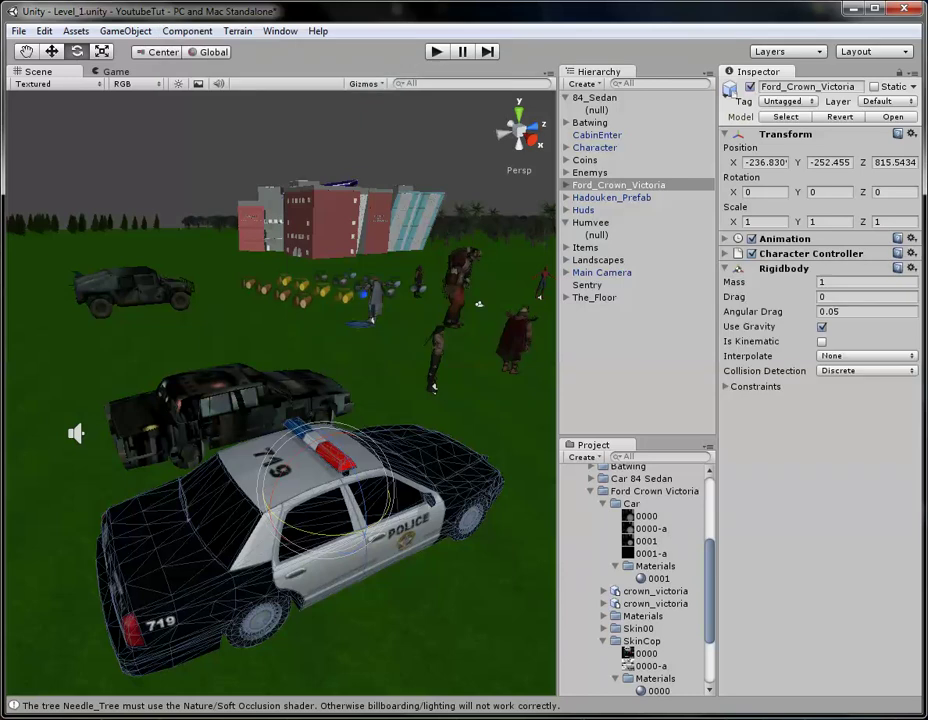
# Step: Search the project assets for "car" and attach the Car_Movement script to Ford_Crown_Victoria
pyautogui.click(590, 491)
pyautogui.scroll(2, 634, 578)
pyautogui.click(566, 520)
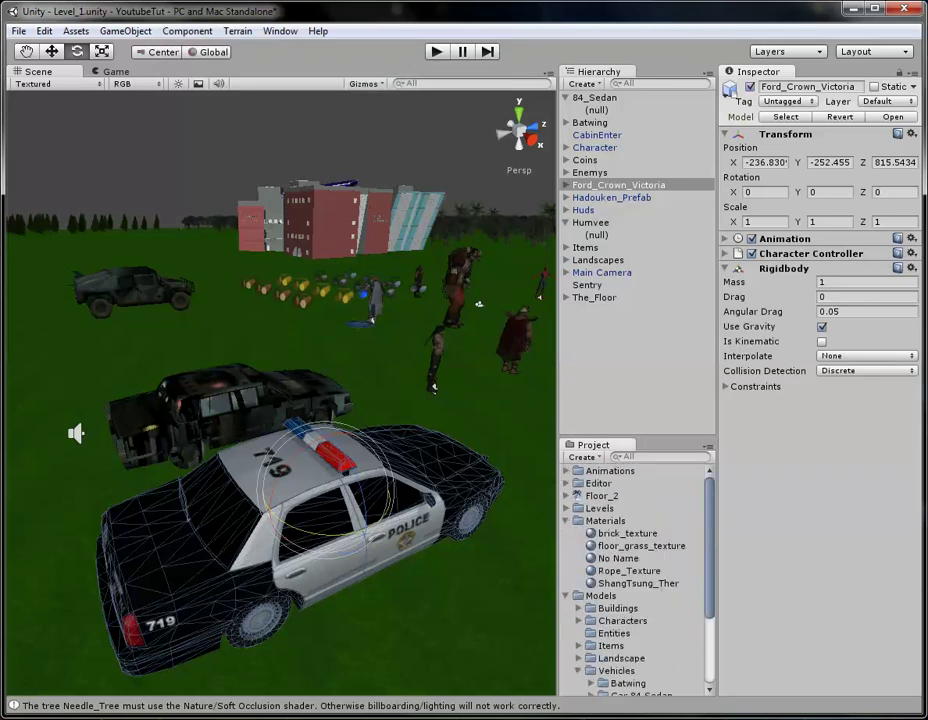
pyautogui.click(605, 520)
pyautogui.click(566, 520)
pyautogui.click(566, 533)
pyautogui.click(623, 456)
pyautogui.write('car')
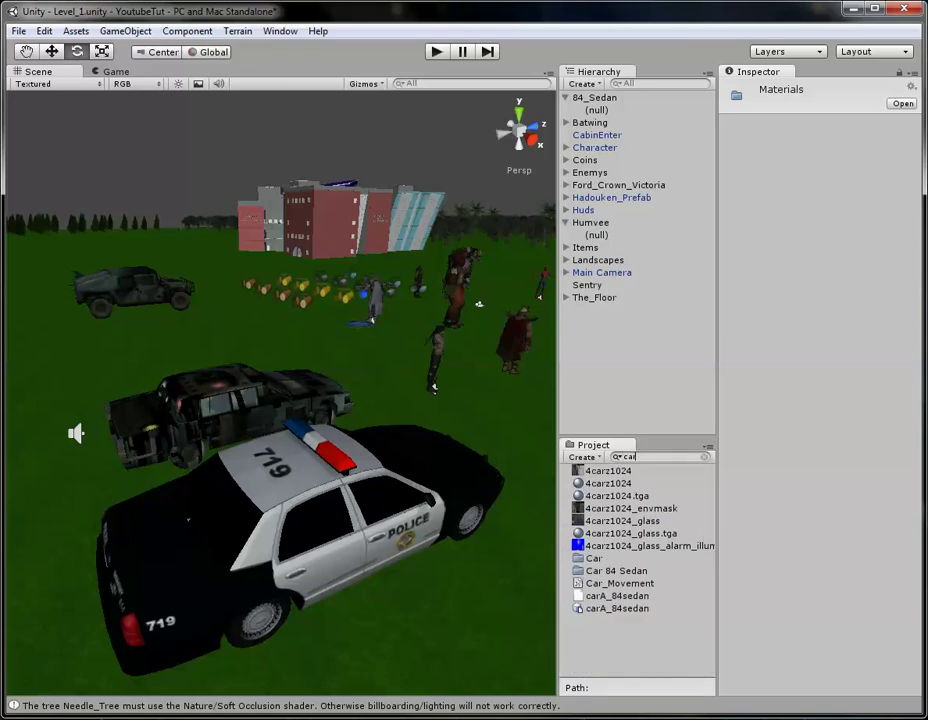
pyautogui.click(188, 519)
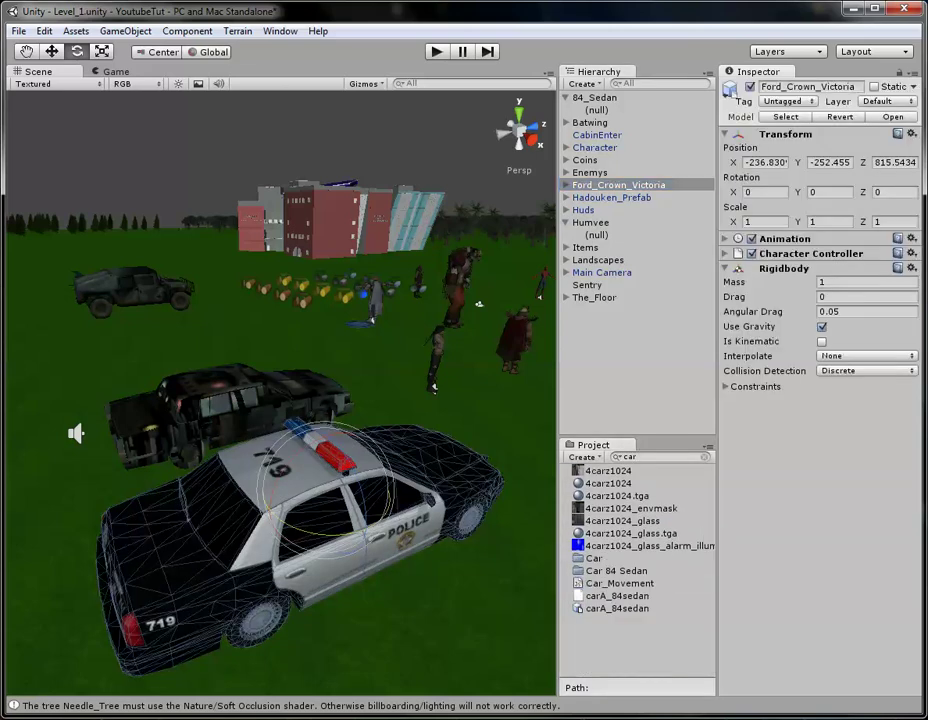
pyautogui.moveTo(619, 583); pyautogui.dragTo(618, 185)
# Step: Search the project assets for "get" and attach the Get_In_Vehicle script to Ford_Crown_Victoria
pyautogui.click(633, 457)
pyautogui.write('get')
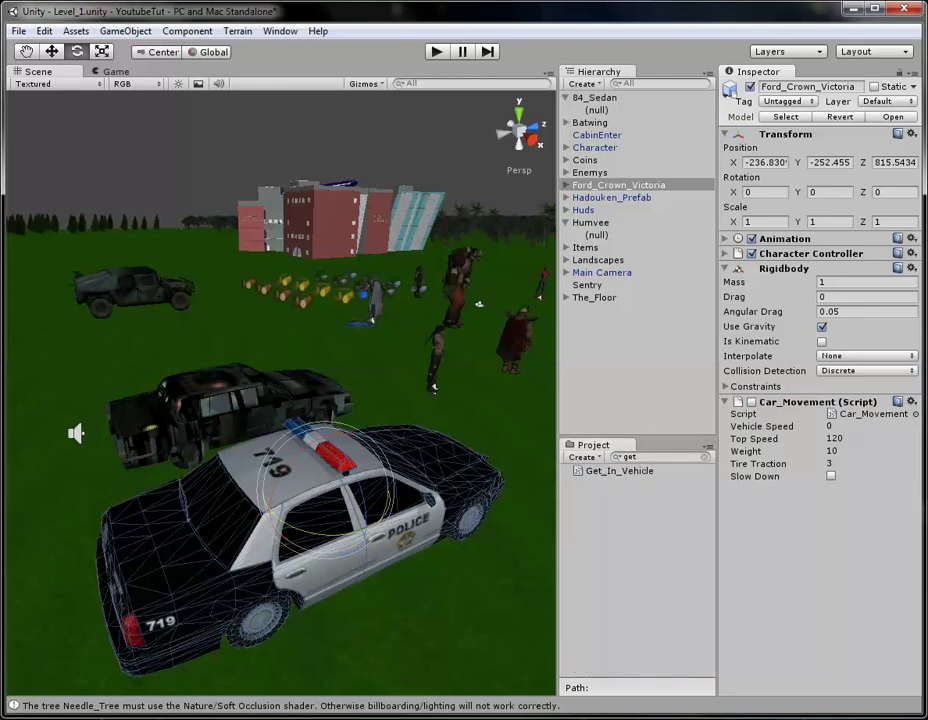
pyautogui.moveTo(619, 470); pyautogui.dragTo(618, 185)
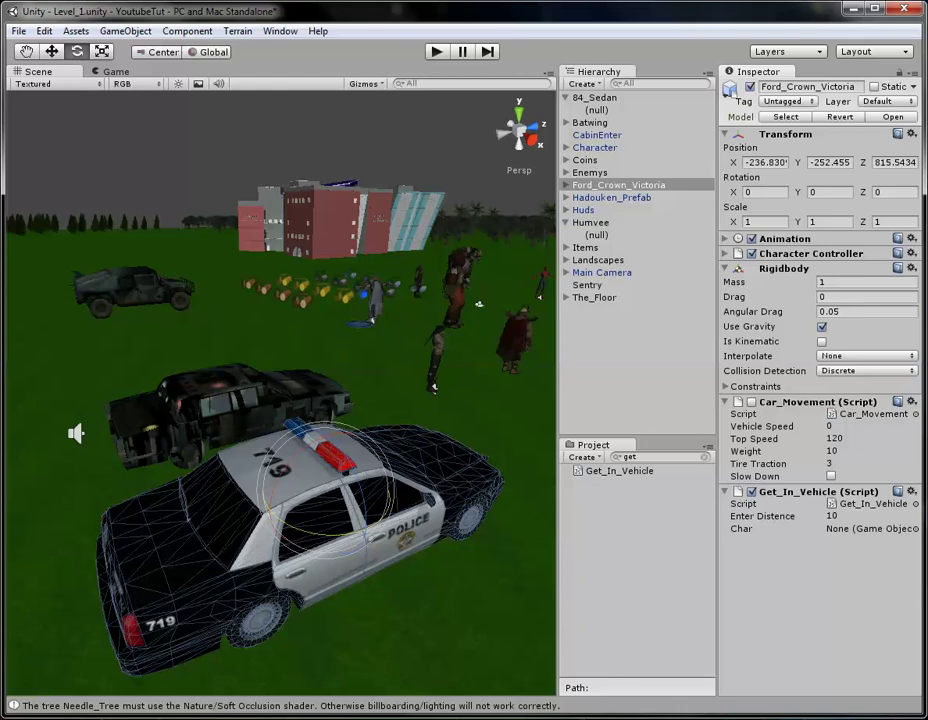
# Step: Set the Top Speed of the police car's Car_Movement script to 140
pyautogui.click(836, 438)
pyautogui.write('4')
pyautogui.press('Return')
pyautogui.click(836, 438)
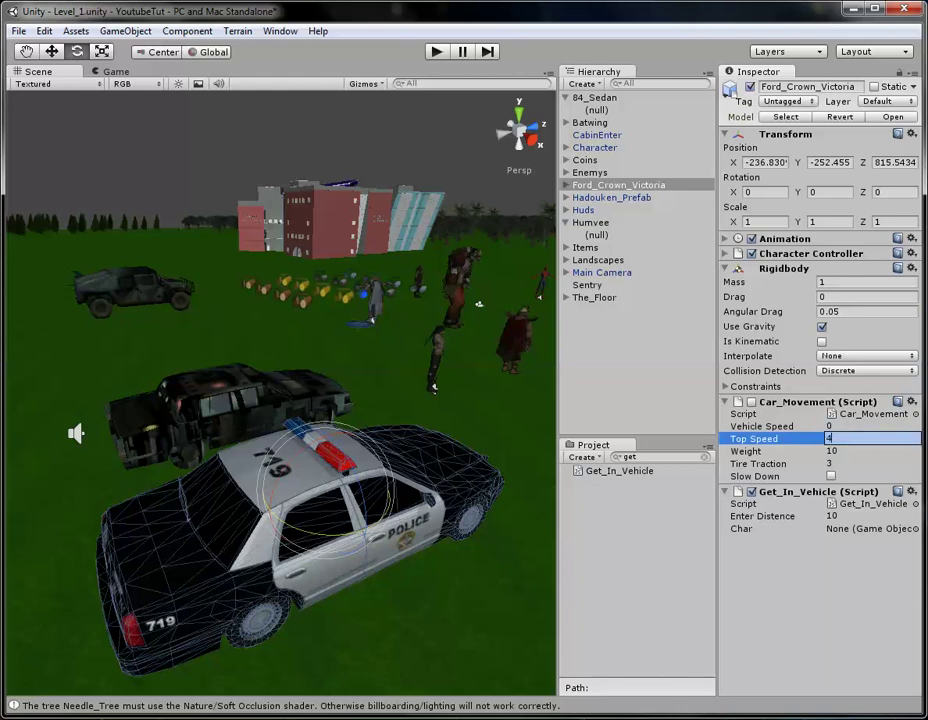
pyautogui.write('140')
pyautogui.press('Return')
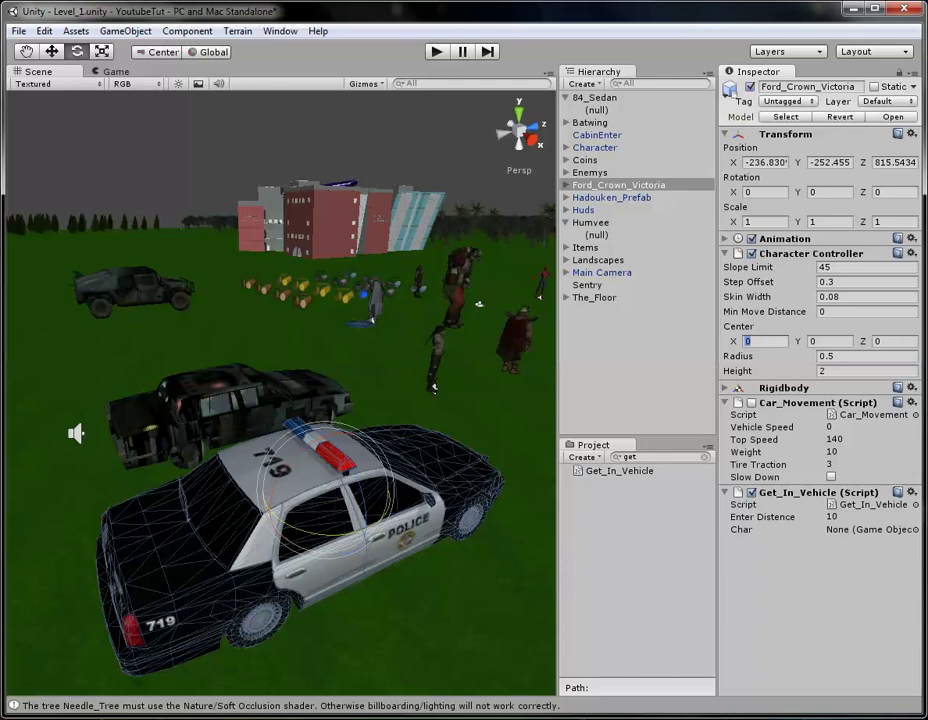
# Step: Fit the police car's Character Controller to its body with a radius of 2.44 and a center Y of 0.51
pyautogui.click(532, 140)
pyautogui.moveTo(300, 430); pyautogui.dragTo(318, 411, button='middle')
pyautogui.scroll(5, 190, 426)
pyautogui.moveTo(190, 426); pyautogui.dragTo(169, 412, button='middle')
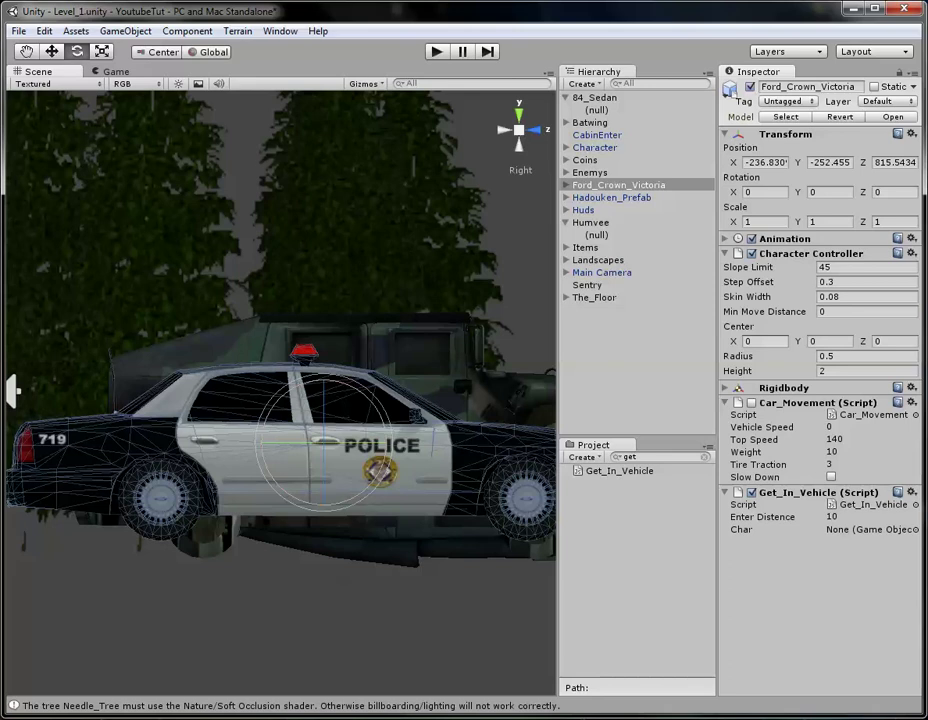
pyautogui.moveTo(738, 356); pyautogui.dragTo(791, 356)
pyautogui.click(535, 130)
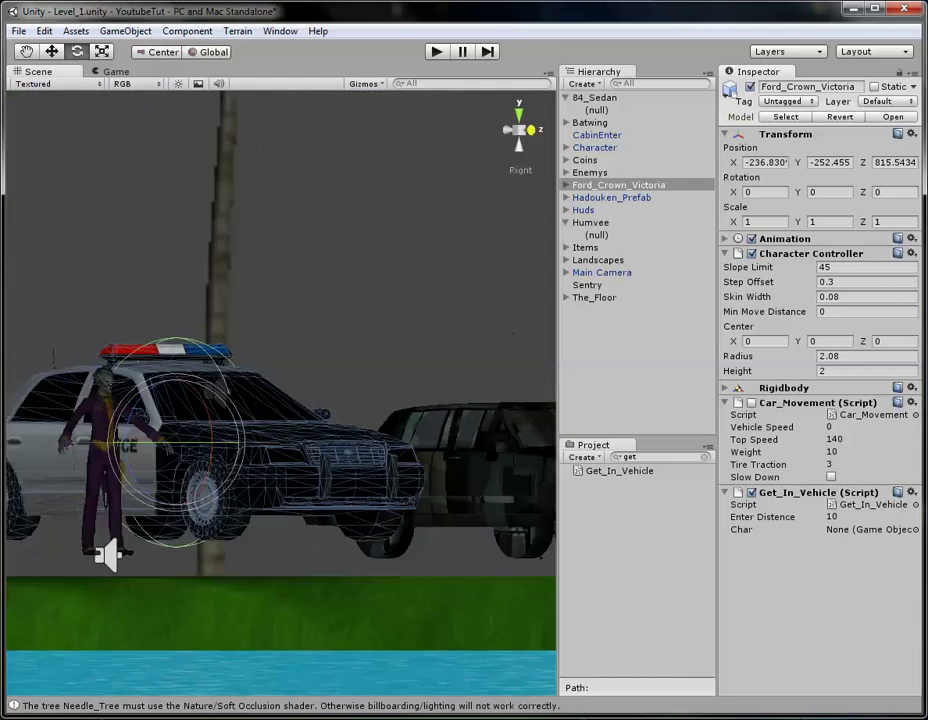
pyautogui.moveTo(250, 350); pyautogui.dragTo(412, 352, button='middle')
pyautogui.press('e')
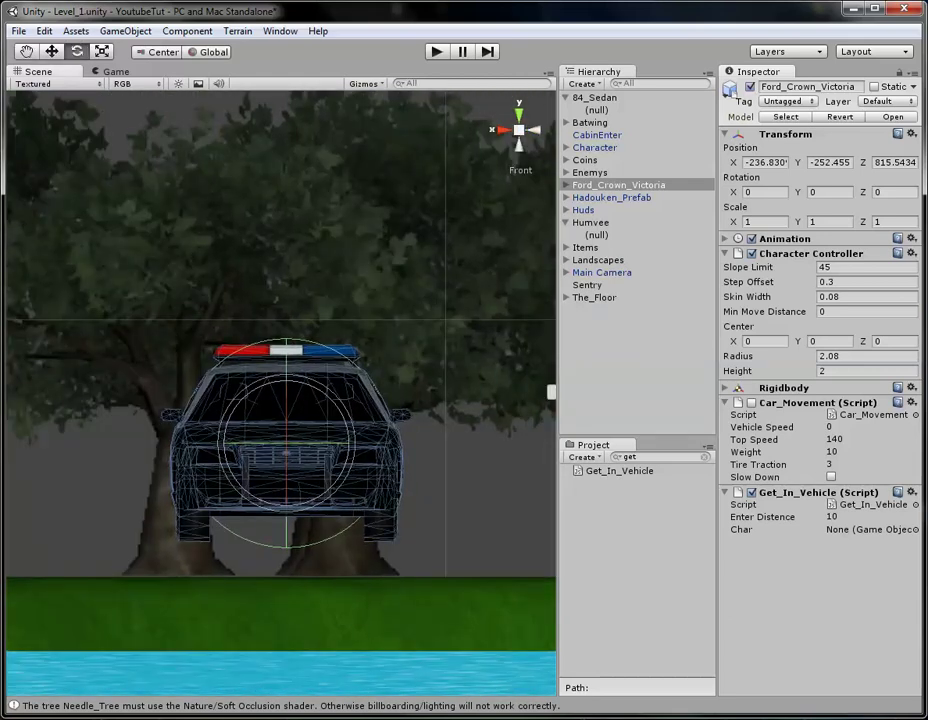
pyautogui.moveTo(741, 356); pyautogui.dragTo(745, 358)
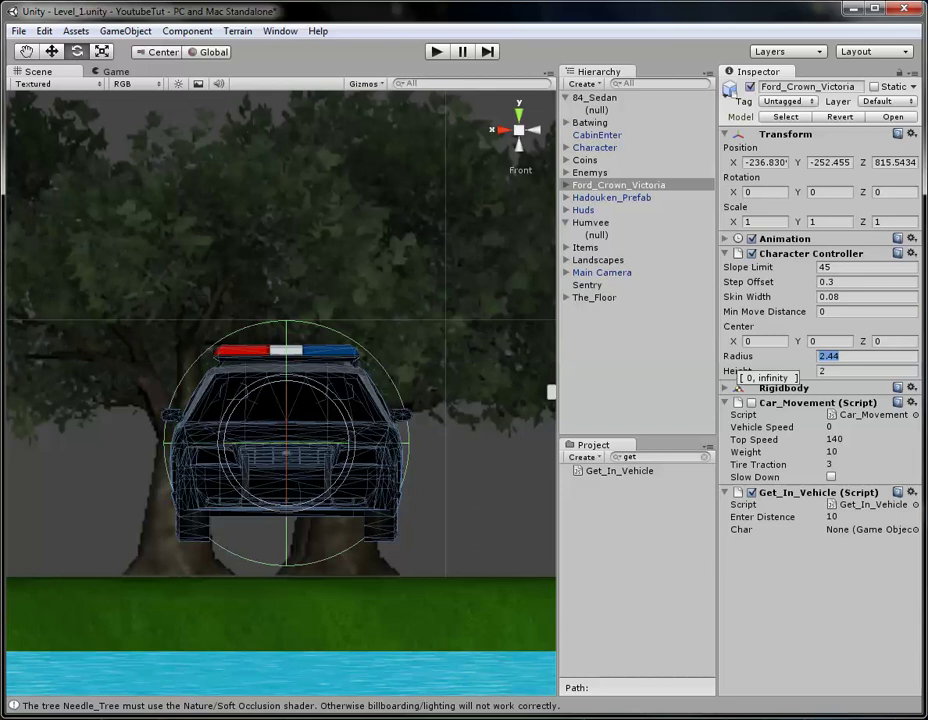
pyautogui.moveTo(797, 341); pyautogui.dragTo(800, 341)
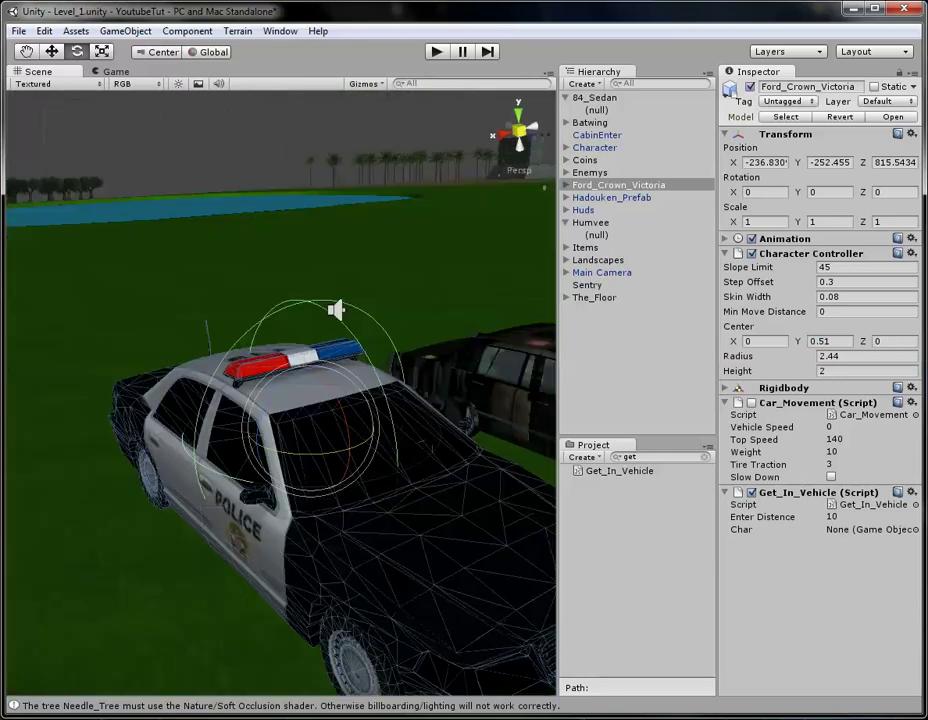
pyautogui.scroll(-15, 281, 393)
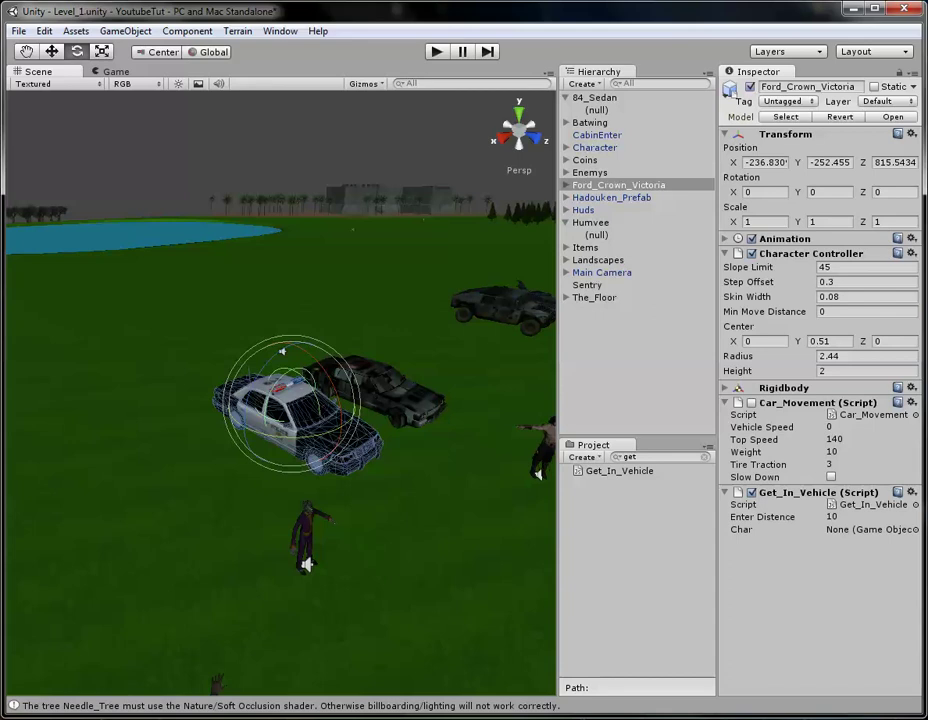
# Step: Clear the project asset search and save the scene
pyautogui.click(629, 457)
pyautogui.press('BackSpace')
pyautogui.hotkey('ctrl', 's')
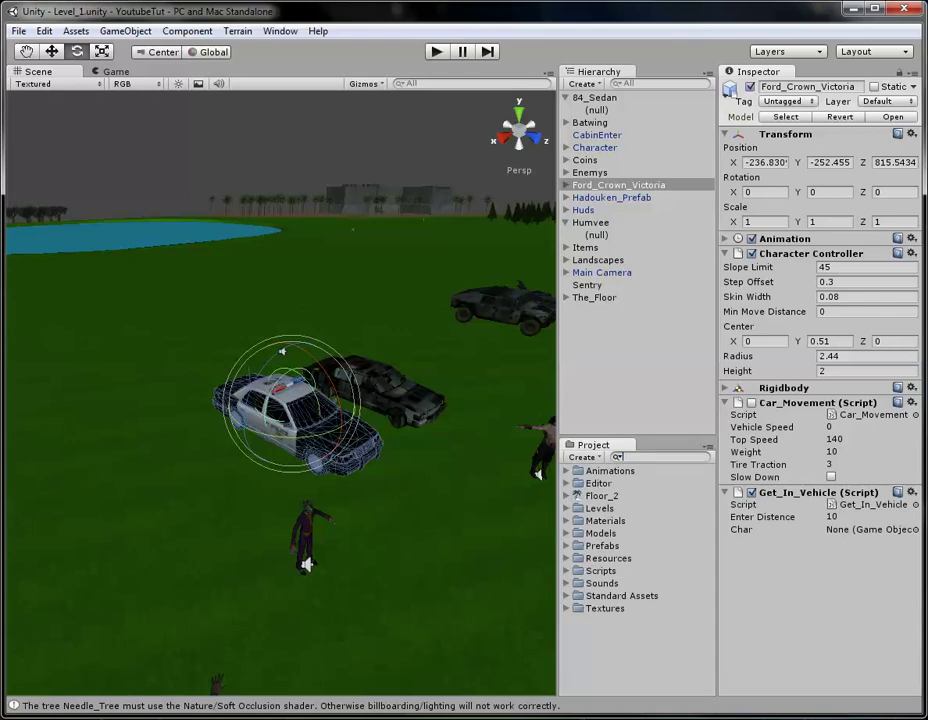
pyautogui.press('Escape')
# Step: Play-test the level by walking the character to the police car, getting in and driving it around, and end the test
pyautogui.hotkey('ctrl', 'p')
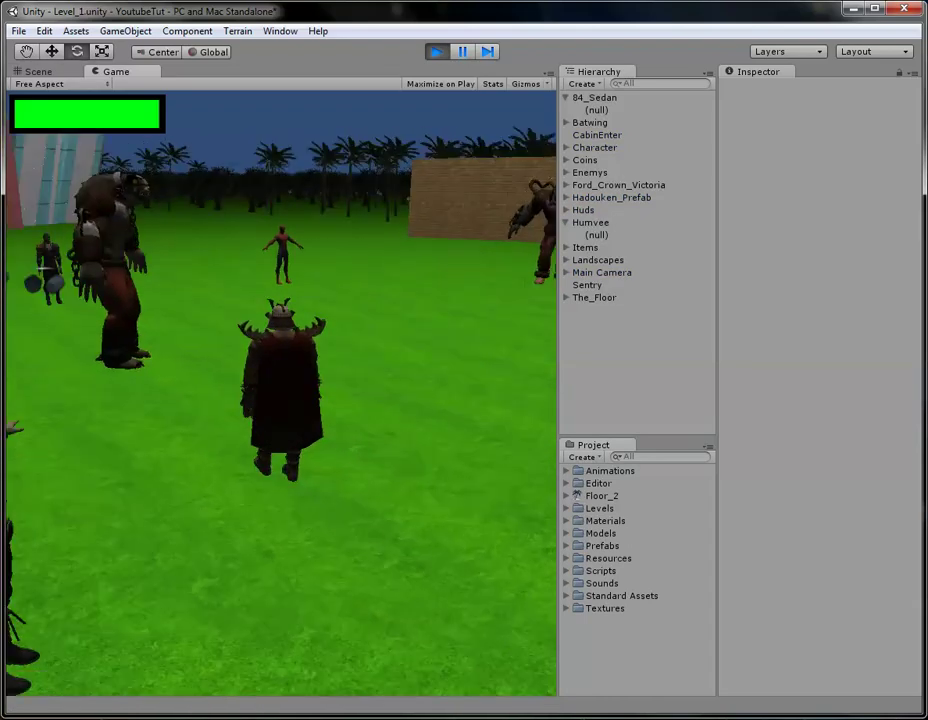
pyautogui.press('w')
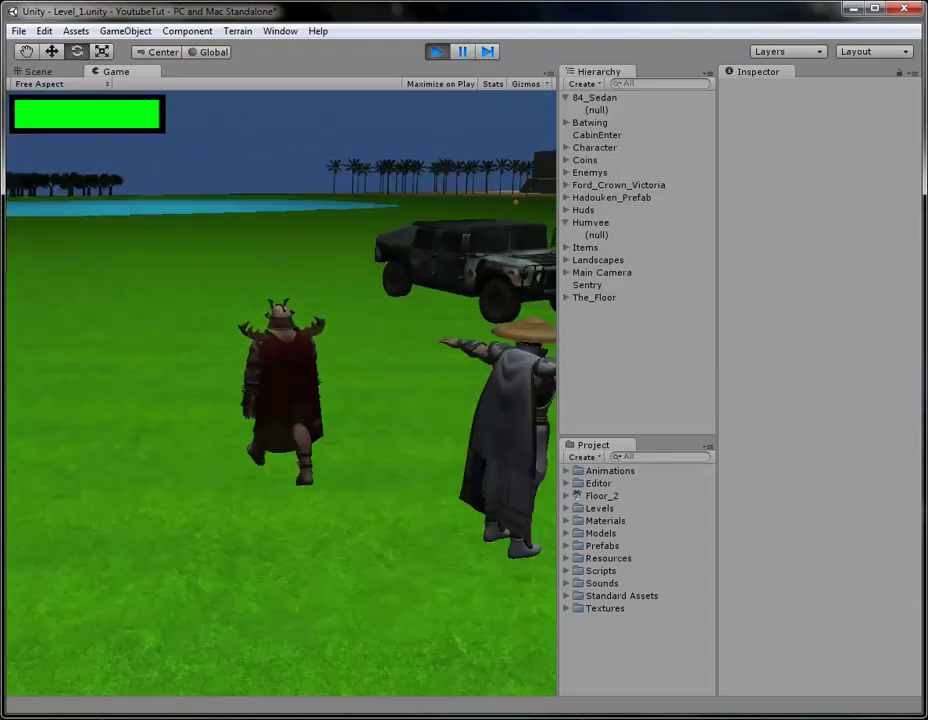
pyautogui.press('w')
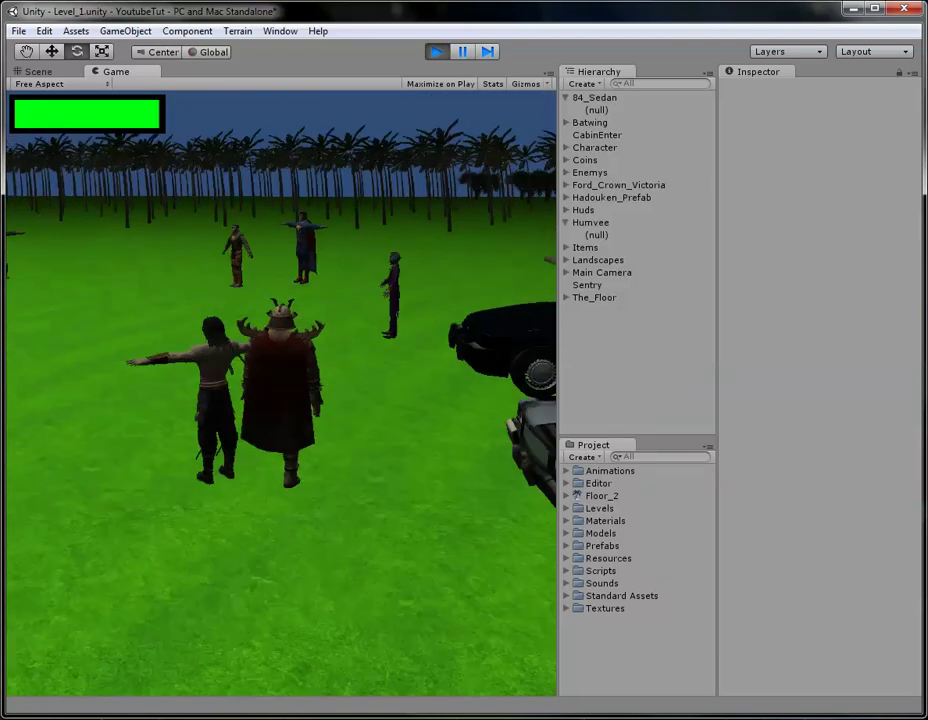
pyautogui.press('w')
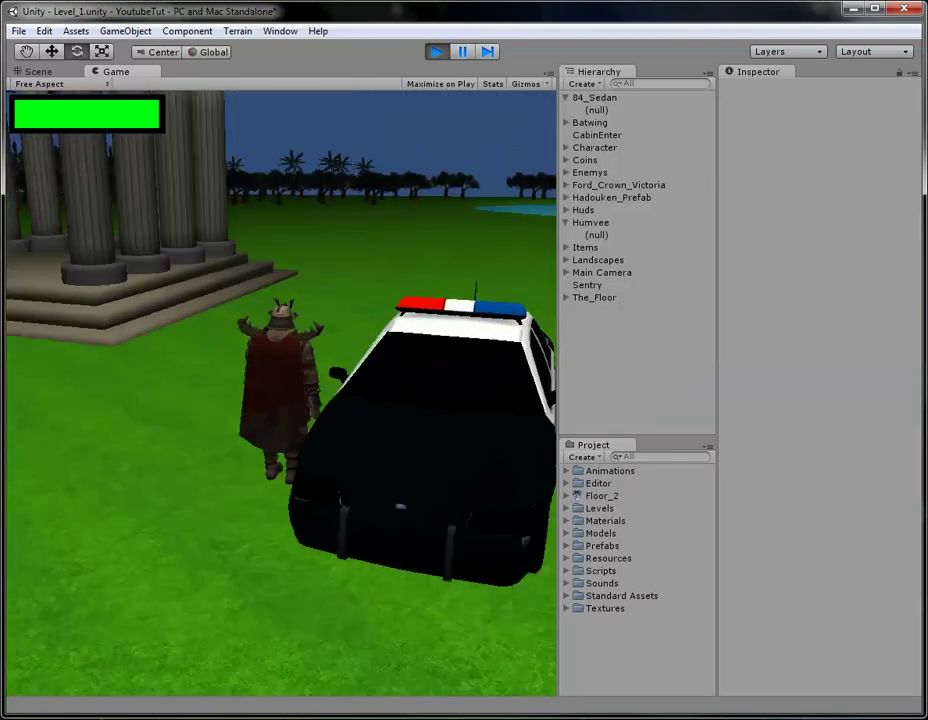
pyautogui.press('w')
pyautogui.press('e')
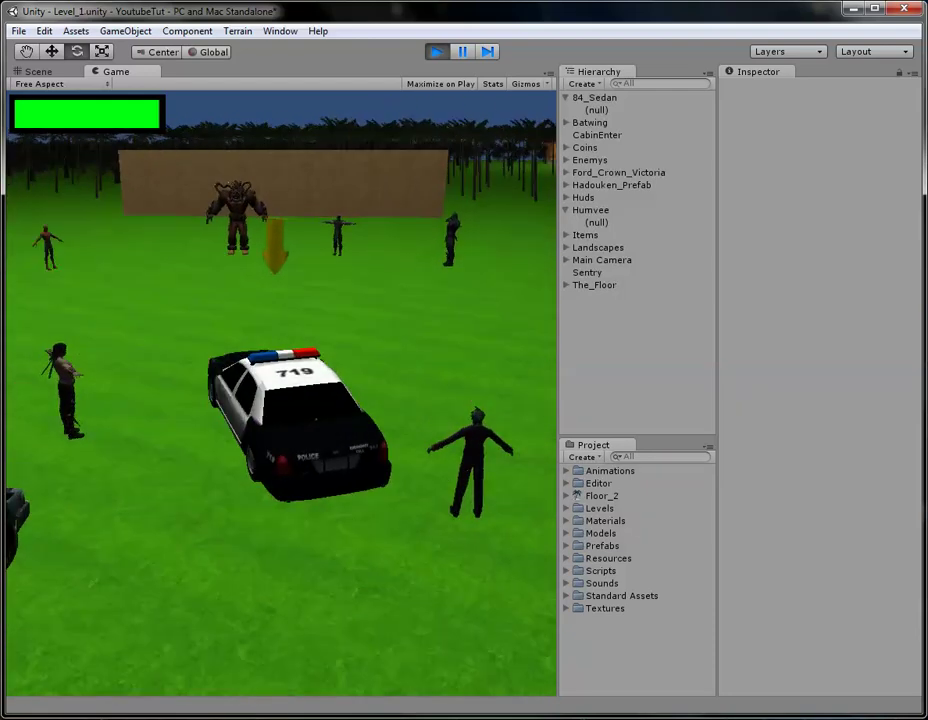
pyautogui.press('w')
pyautogui.press('d')
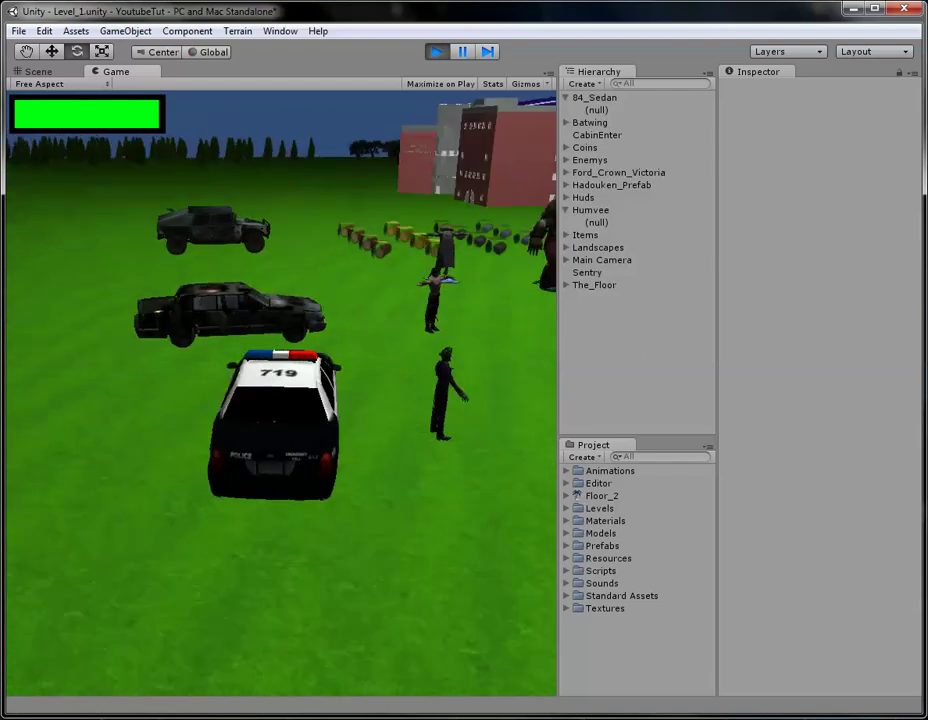
pyautogui.hotkey('ctrl', 'p')
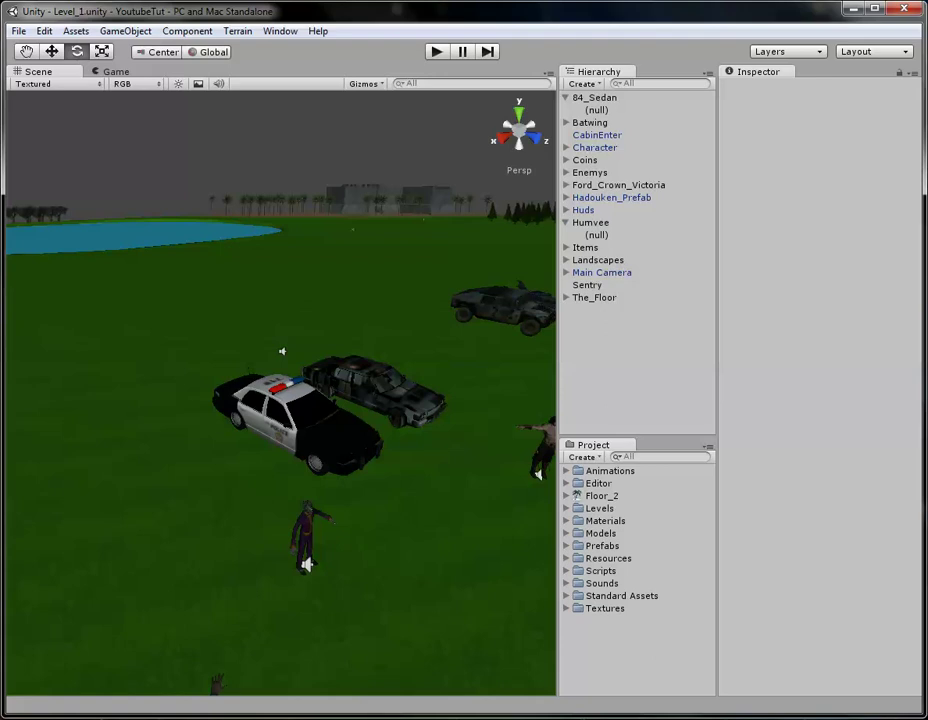
# Step: Inspect the police car's front wheel part, and collapse Ford_Crown_Victoria again with nothing selected
pyautogui.click(318, 478)
pyautogui.click(318, 462)
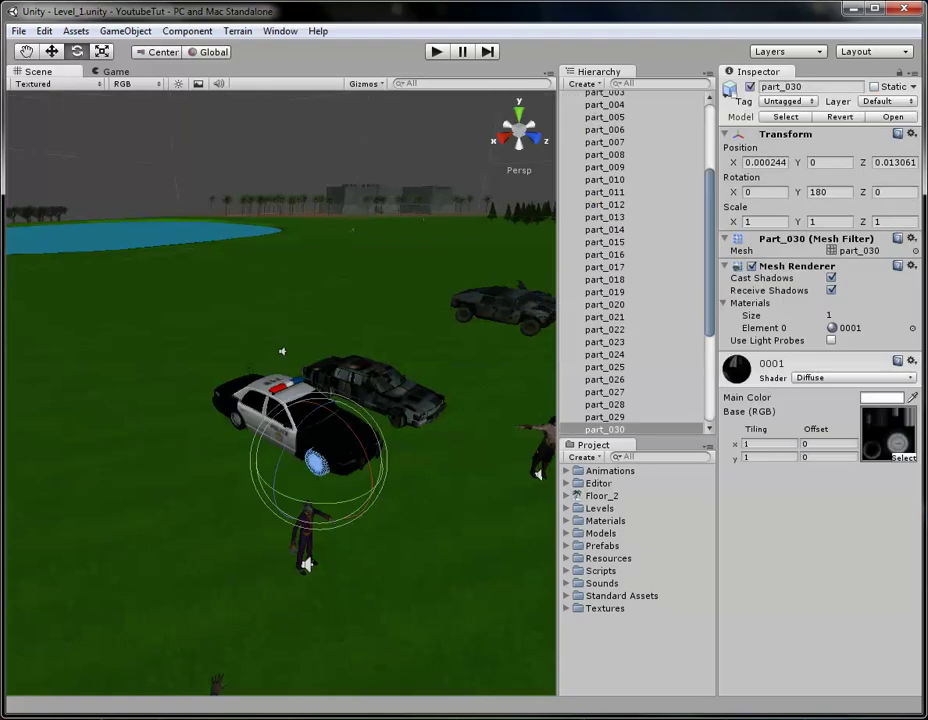
pyautogui.scroll(5, 635, 262)
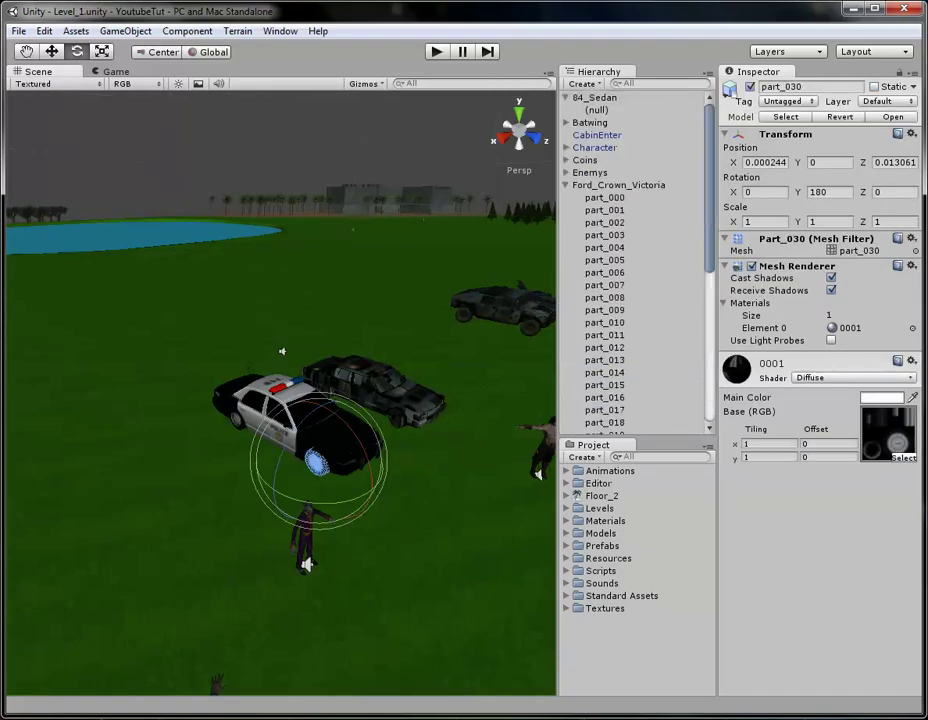
pyautogui.click(566, 185)
pyautogui.click(635, 360)
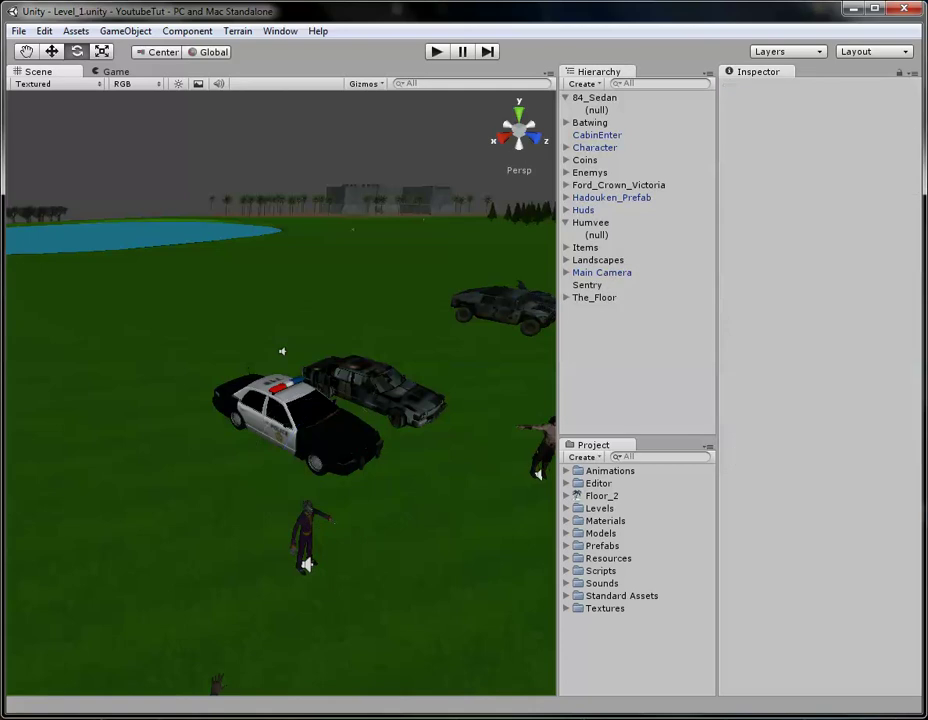
# Step: Examine the sedan mesh's materials and locate the base texture of its No Name material in the project assets
pyautogui.scroll(-3, 281, 392)
pyautogui.moveTo(281, 392); pyautogui.dragTo(215, 392, button='middle')
pyautogui.scroll(10, 281, 392)
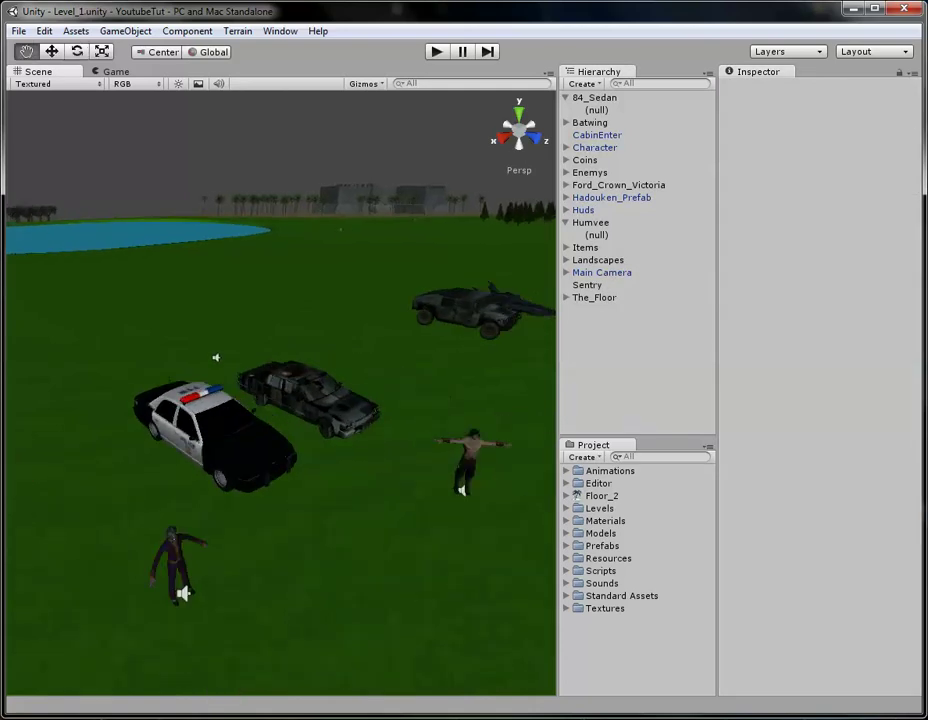
pyautogui.click(325, 405)
pyautogui.scroll(10, 325, 405)
pyautogui.moveTo(325, 405); pyautogui.dragTo(265, 425, button='middle')
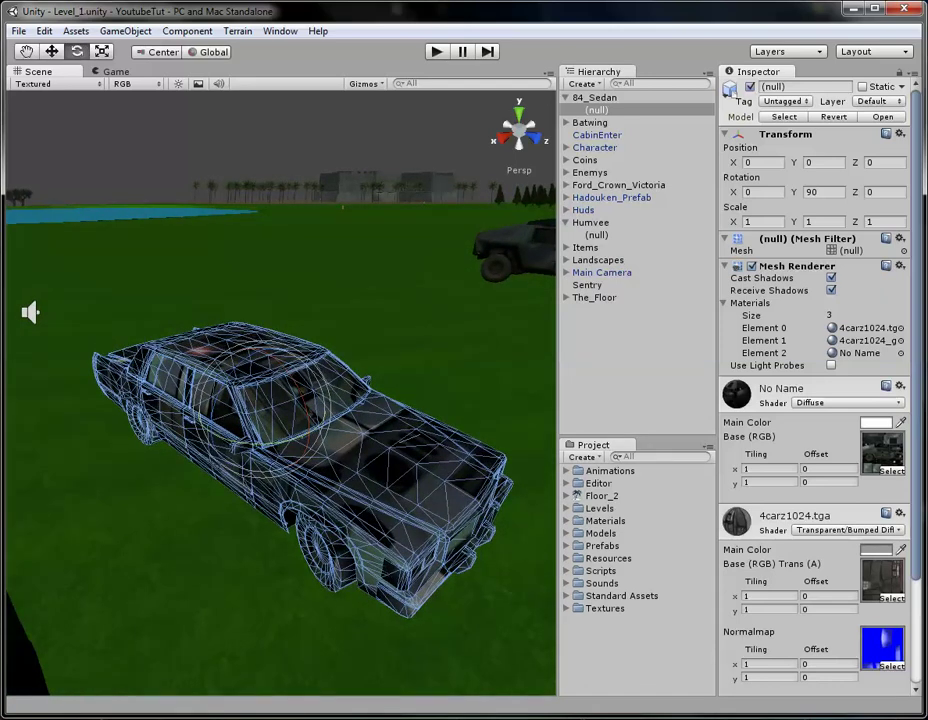
pyautogui.scroll(-1, 815, 400)
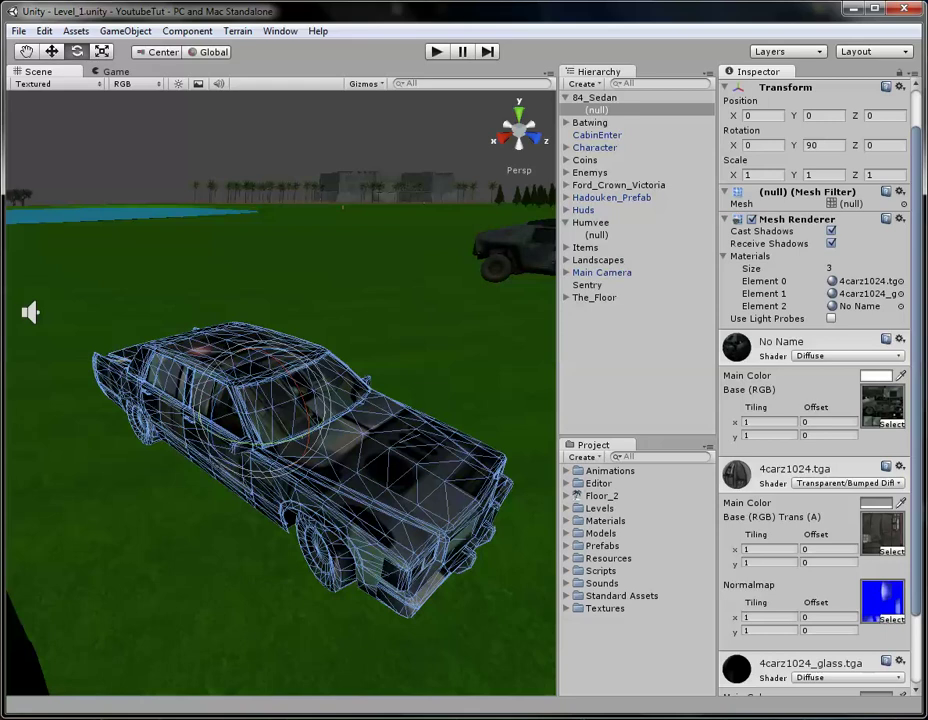
pyautogui.click(882, 405)
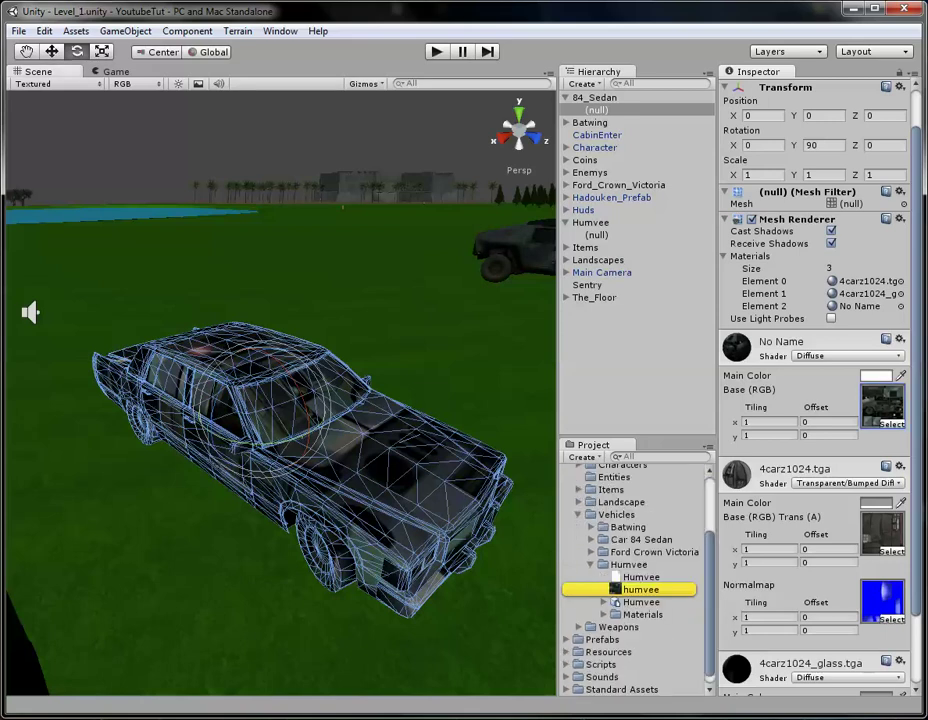
pyautogui.press('Escape')
pyautogui.click(300, 440)
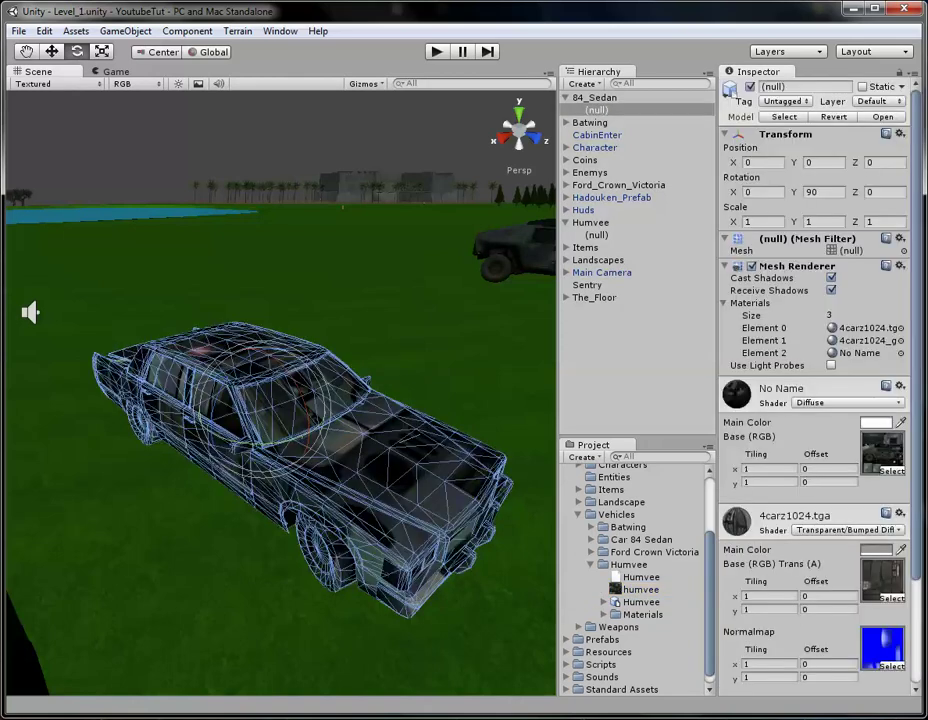
# Step: Assign the 4carz1024 material from the Car 84 Sedan Materials folder to Element 2 of the sedan mesh
pyautogui.click(591, 564)
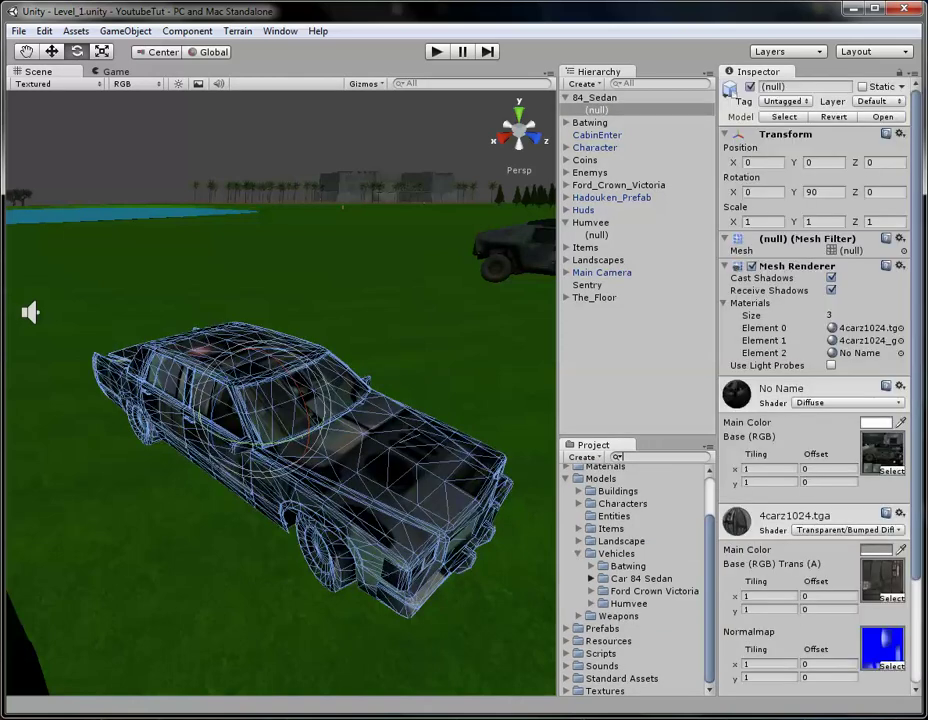
pyautogui.click(591, 578)
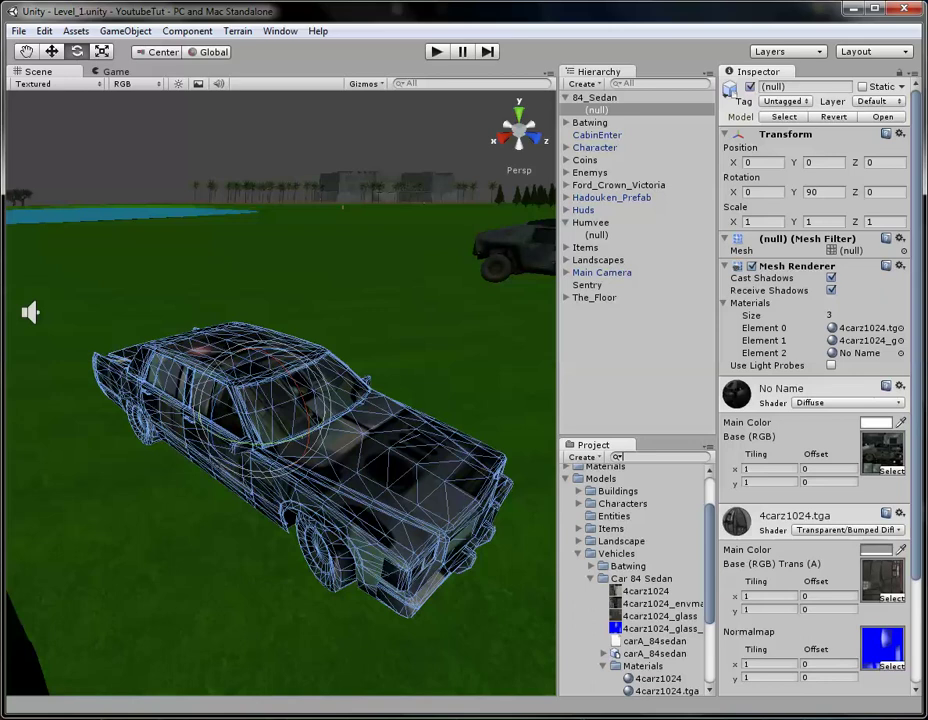
pyautogui.scroll(-3, 640, 580)
pyautogui.click(658, 584)
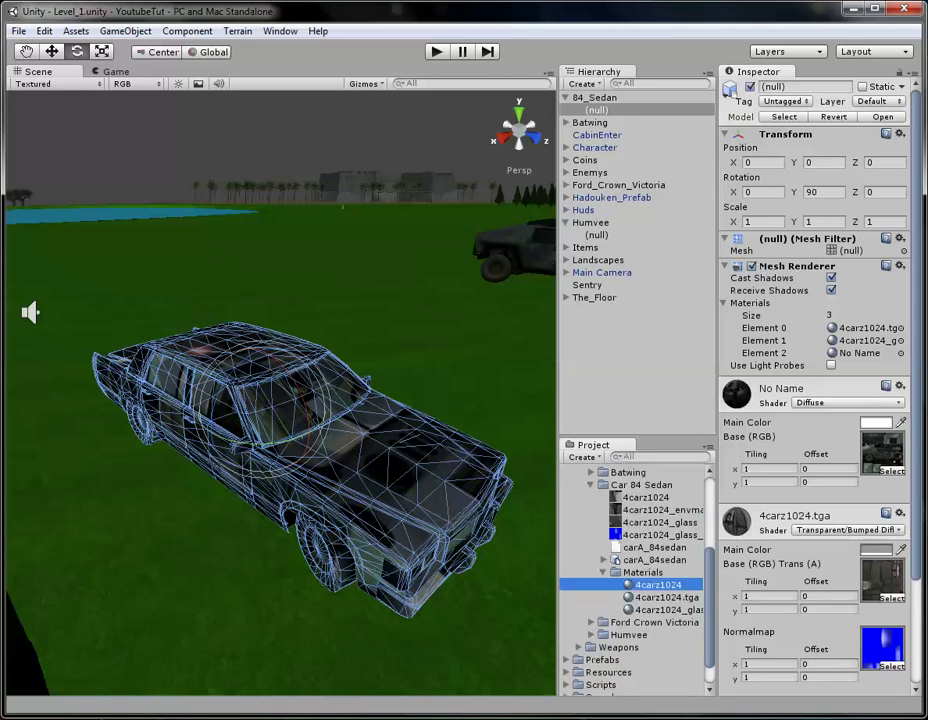
pyautogui.click(300, 420)
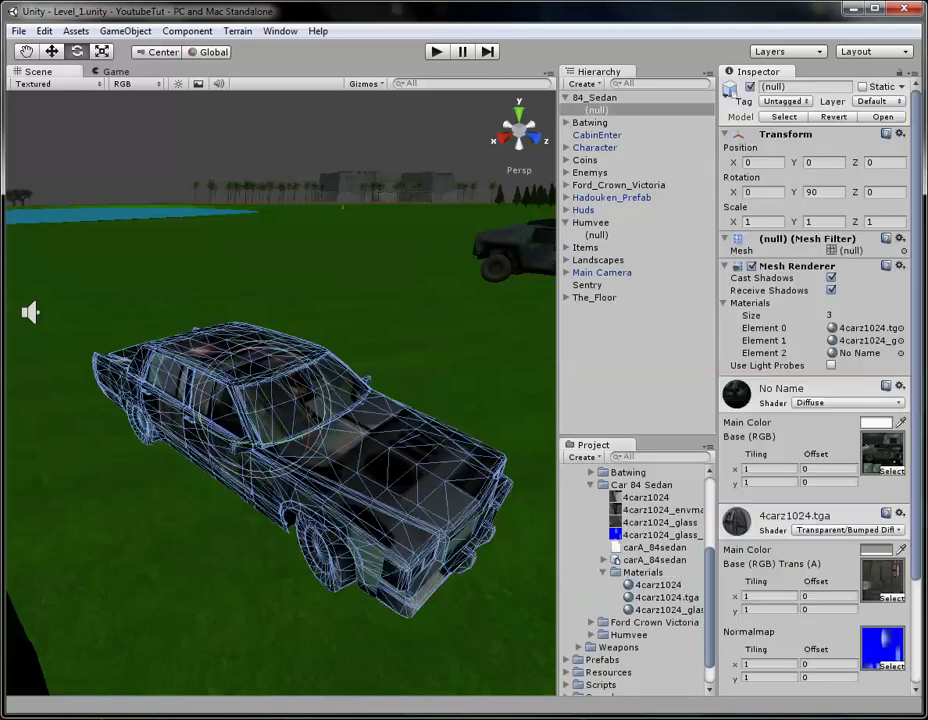
pyautogui.moveTo(658, 584); pyautogui.dragTo(860, 353)
pyautogui.click(636, 360)
pyautogui.keyDown('alt'); pyautogui.moveTo(280, 400); pyautogui.dragTo(310, 356); pyautogui.keyUp('alt')
pyautogui.click(300, 460)
pyautogui.keyDown('alt'); pyautogui.moveTo(300, 460); pyautogui.dragTo(310, 510); pyautogui.keyUp('alt')
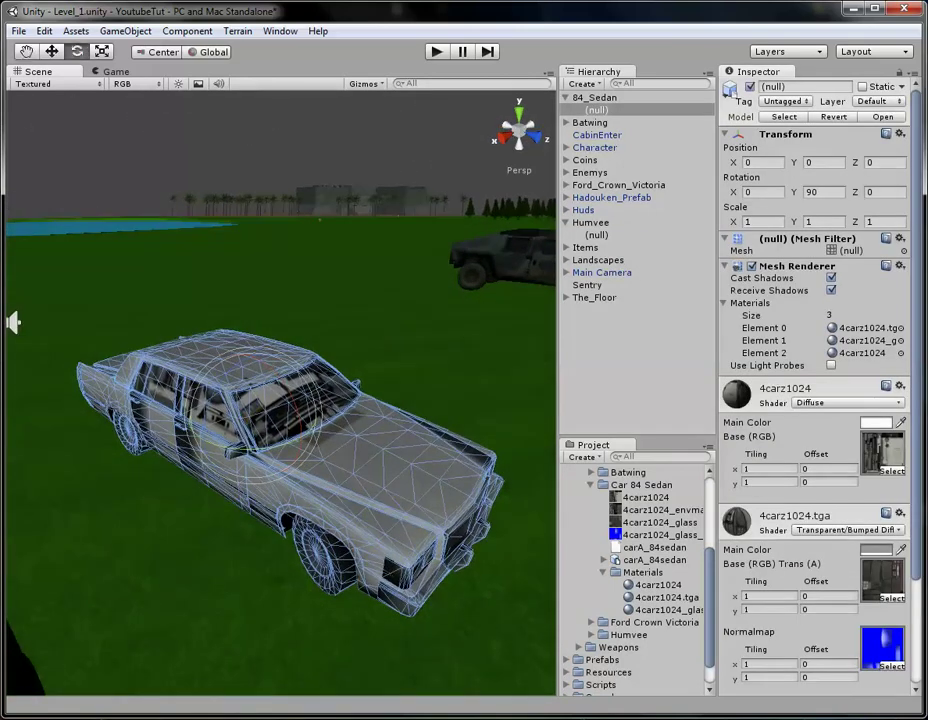
# Step: Replace the sedan mesh's Element 0 material with 4carz1024
pyautogui.scroll(-4, 815, 400)
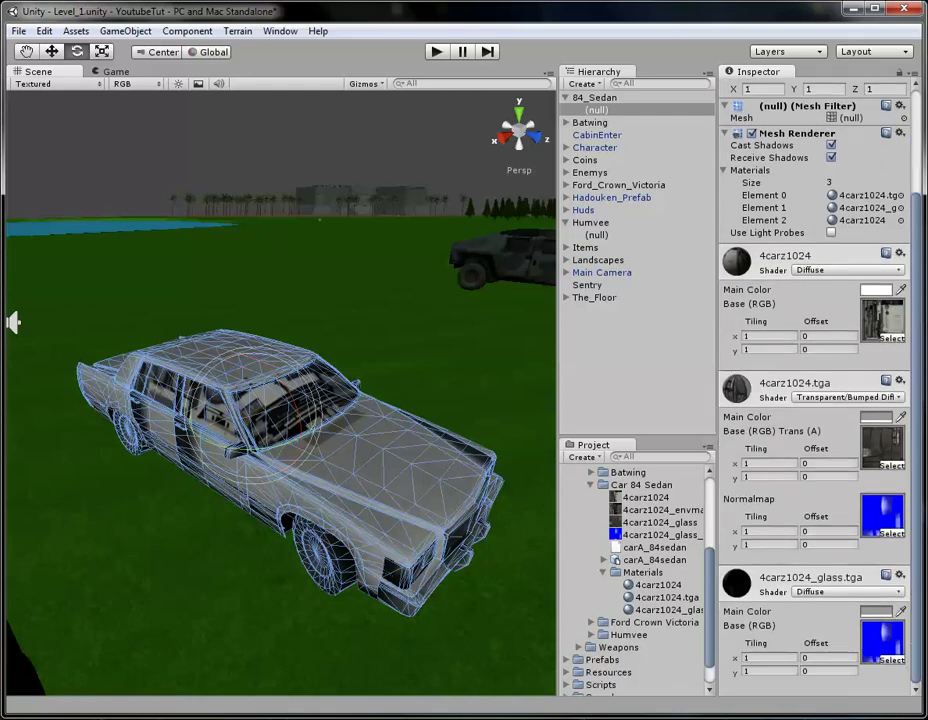
pyautogui.scroll(3, 815, 400)
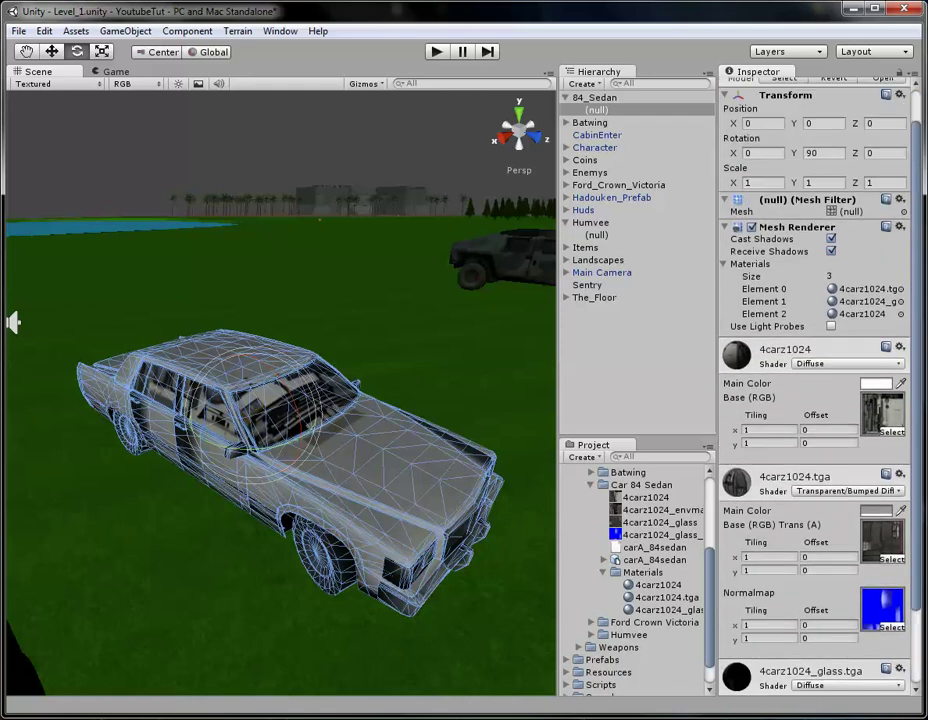
pyautogui.moveTo(657, 585); pyautogui.dragTo(862, 289)
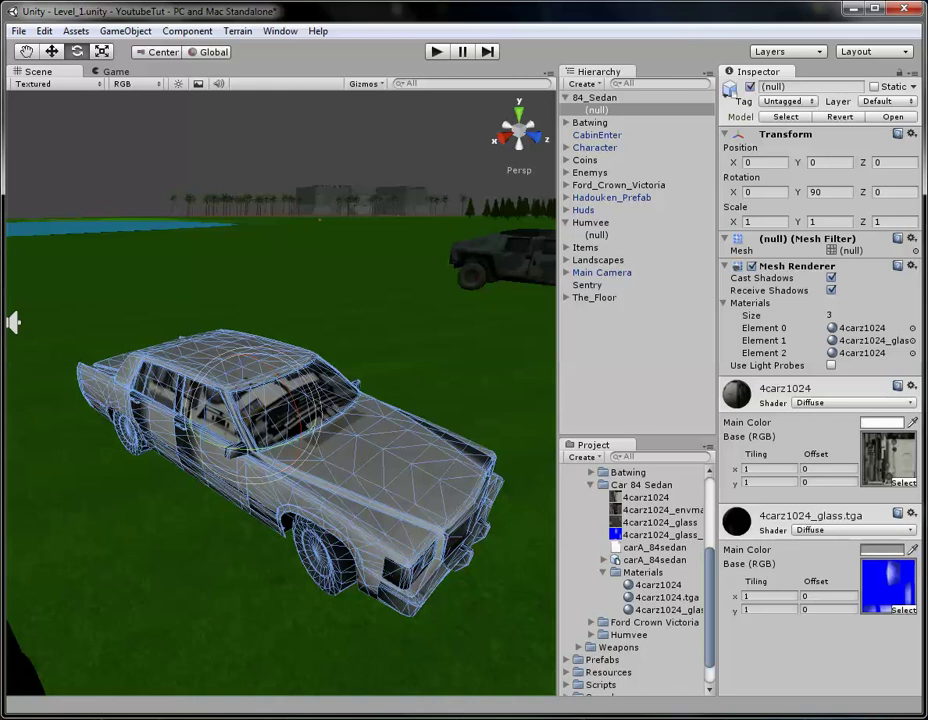
# Step: Try the 4carz1024_glass texture as the base of the sedan's 4carz1024_glass.tga material, and restore its blue base texture
pyautogui.click(668, 609)
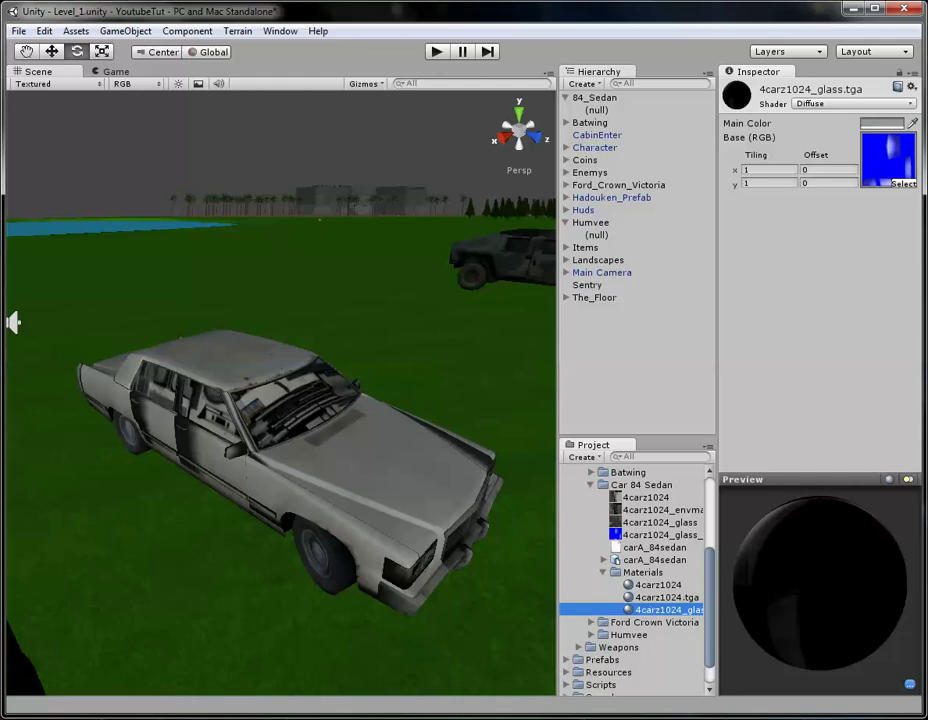
pyautogui.scroll(1, 634, 578)
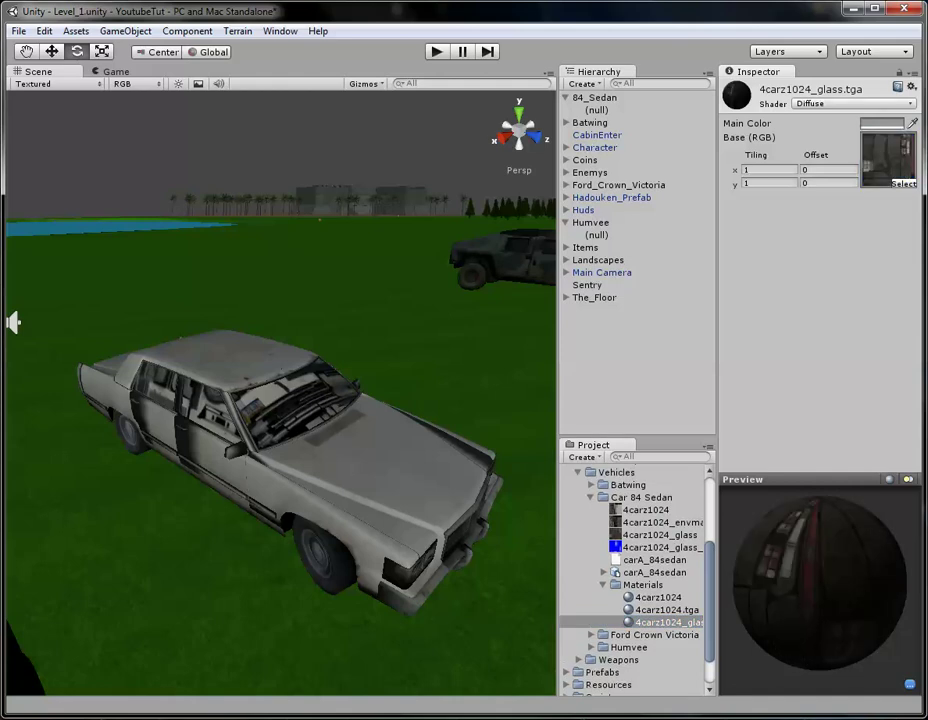
pyautogui.click(660, 522)
pyautogui.click(270, 420)
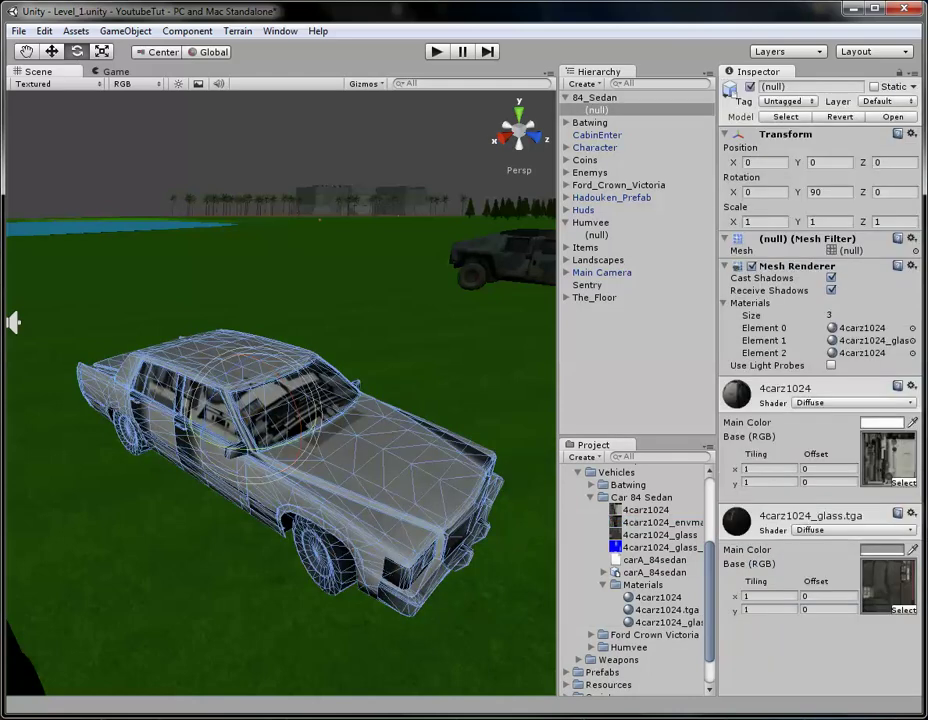
pyautogui.click(862, 328)
pyautogui.click(420, 330)
pyautogui.click(270, 420)
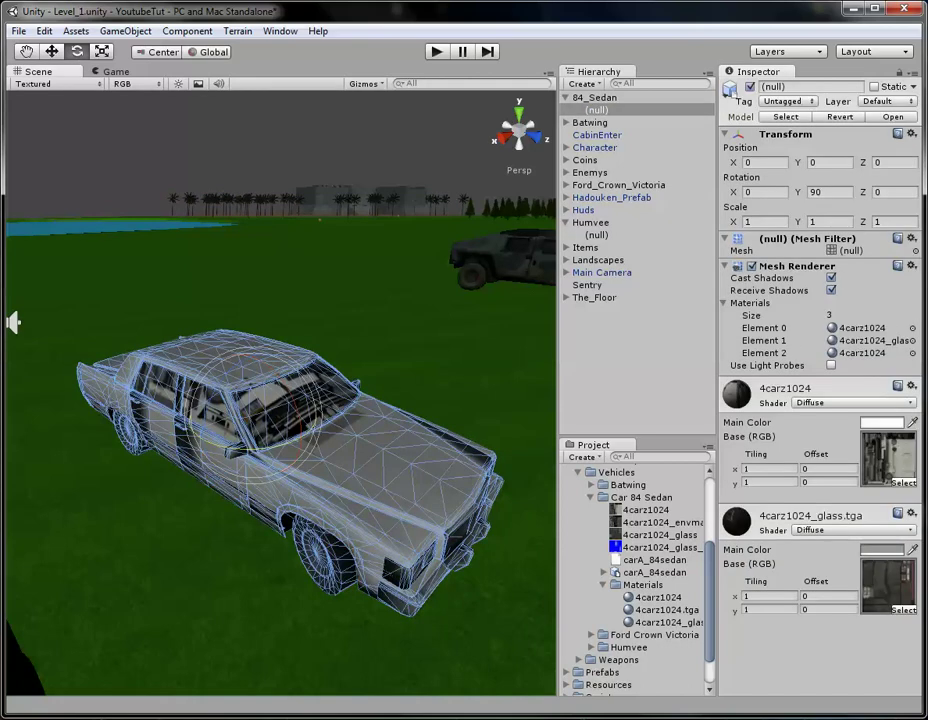
pyautogui.moveTo(660, 547); pyautogui.dragTo(888, 585)
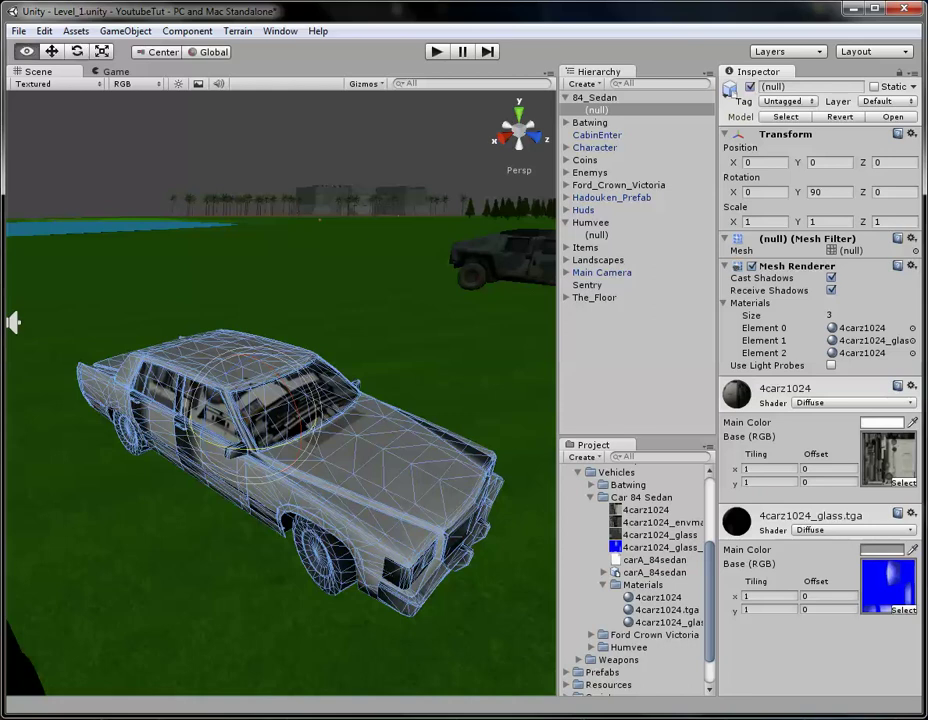
# Step: Deselect the sedan and examine its new textures from the front and the side
pyautogui.click(358, 199)
pyautogui.click(358, 150)
pyautogui.keyDown('alt'); pyautogui.moveTo(13, 322); pyautogui.dragTo(323, 358); pyautogui.keyUp('alt')
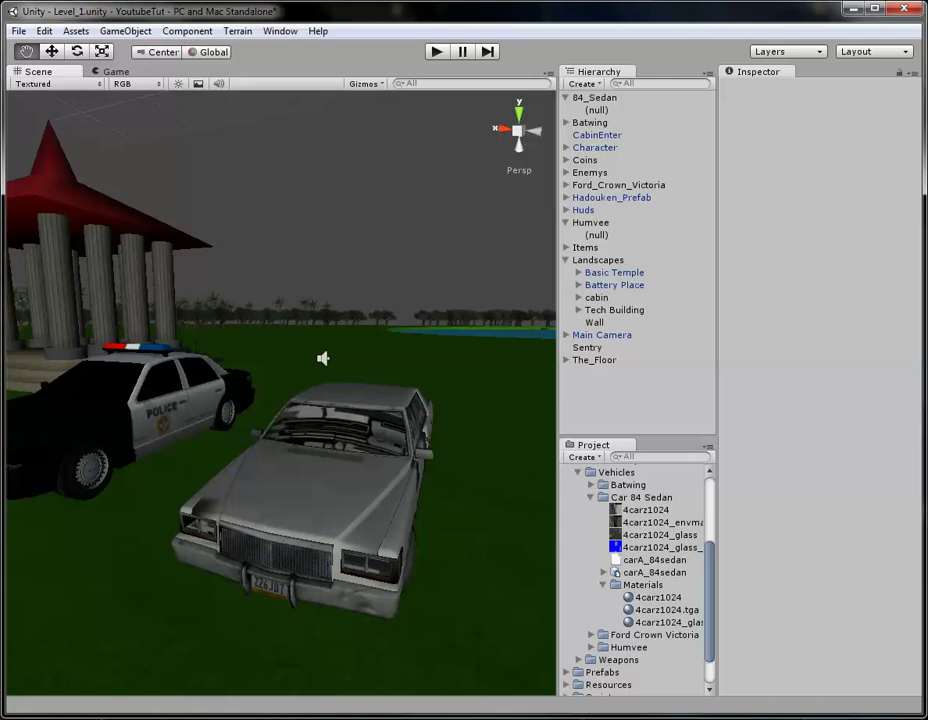
pyautogui.moveTo(281, 393); pyautogui.dragTo(290, 340, button='middle')
pyautogui.scroll(-3, 281, 393)
pyautogui.keyDown('alt'); pyautogui.moveTo(290, 340); pyautogui.dragTo(180, 362); pyautogui.keyUp('alt')
pyautogui.moveTo(391, 360); pyautogui.dragTo(102, 388, button='middle')
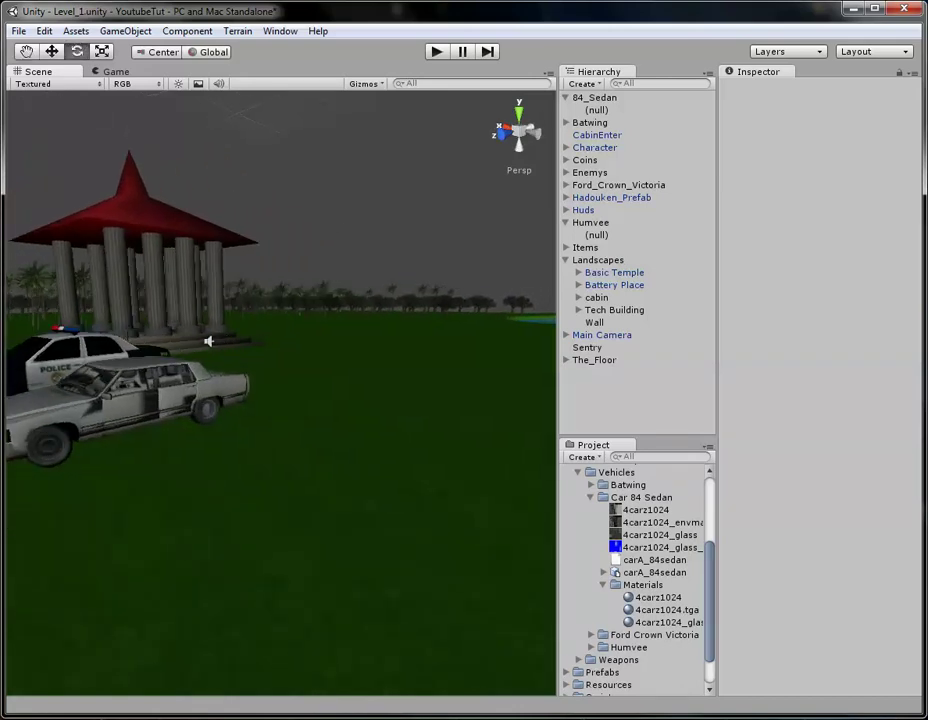
# Step: Go to the Batwing and examine its cockpit windows and the materials of its mesh
pyautogui.scroll(-3, 281, 393)
pyautogui.moveTo(460, 420); pyautogui.dragTo(215, 448, button='middle')
pyautogui.scroll(3, 281, 393)
pyautogui.moveTo(281, 448); pyautogui.dragTo(281, 350, button='middle')
pyautogui.scroll(1, 281, 393)
pyautogui.keyDown('alt'); pyautogui.moveTo(70, 332); pyautogui.dragTo(39, 388, button='right'); pyautogui.keyUp('alt')
pyautogui.moveTo(281, 417); pyautogui.dragTo(253, 351, button='middle')
pyautogui.scroll(3, 281, 393)
pyautogui.moveTo(281, 393); pyautogui.dragTo(281, 300, button='middle')
pyautogui.scroll(3, 281, 393)
pyautogui.click(400, 450)
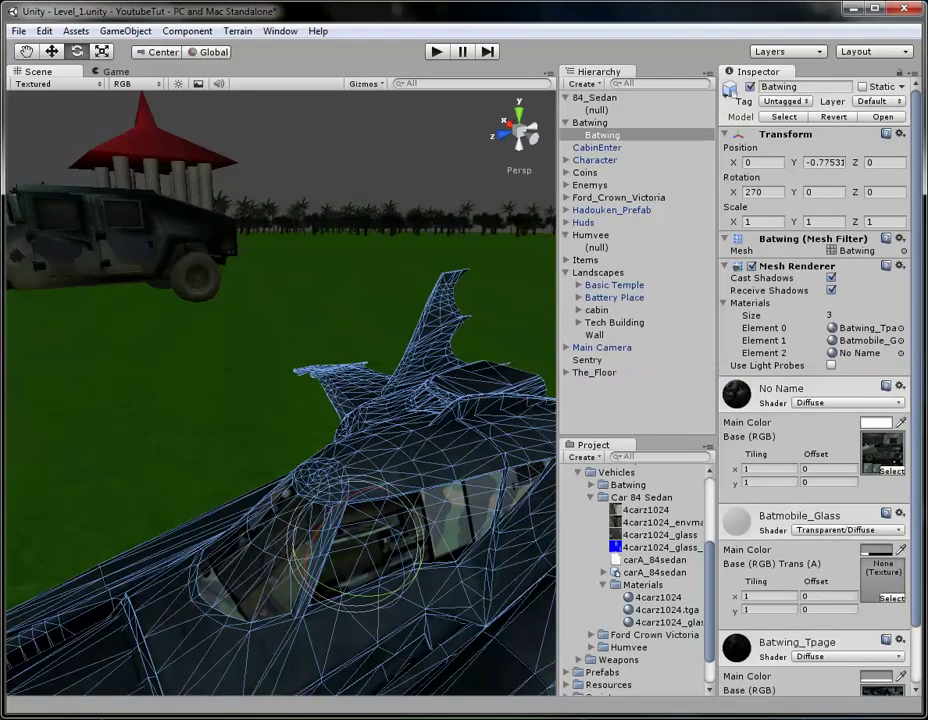
pyautogui.scroll(-3, 815, 390)
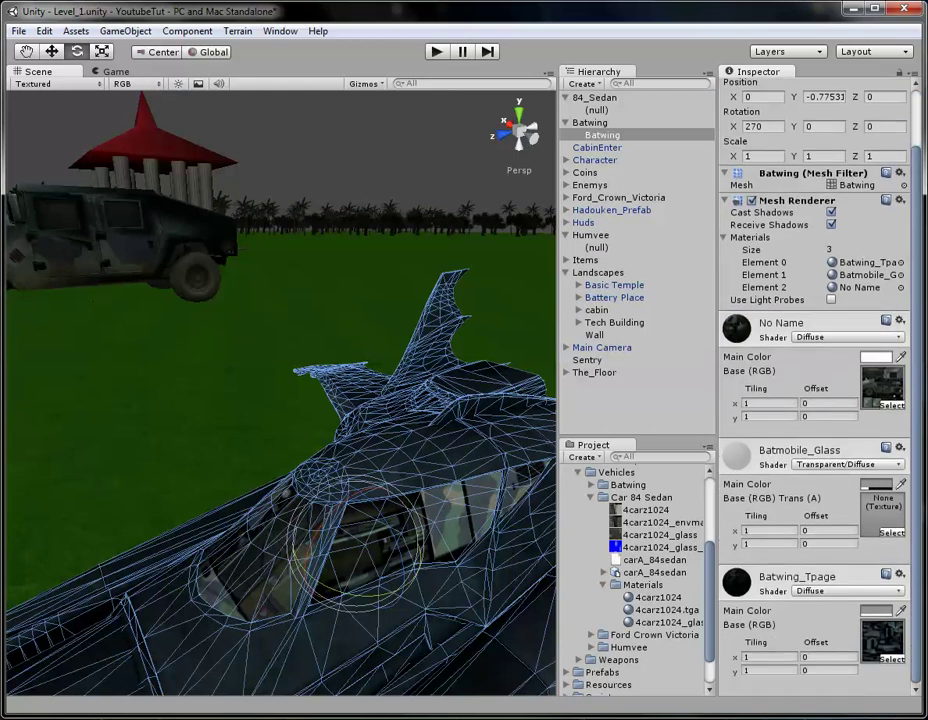
pyautogui.click(350, 170)
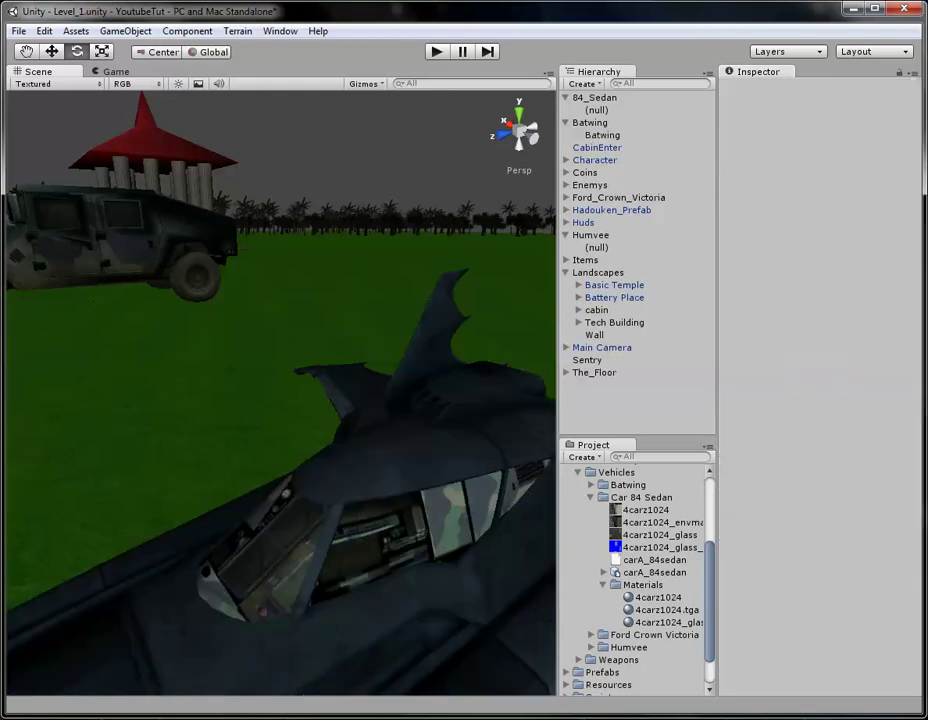
pyautogui.click(400, 450)
pyautogui.scroll(-3, 815, 390)
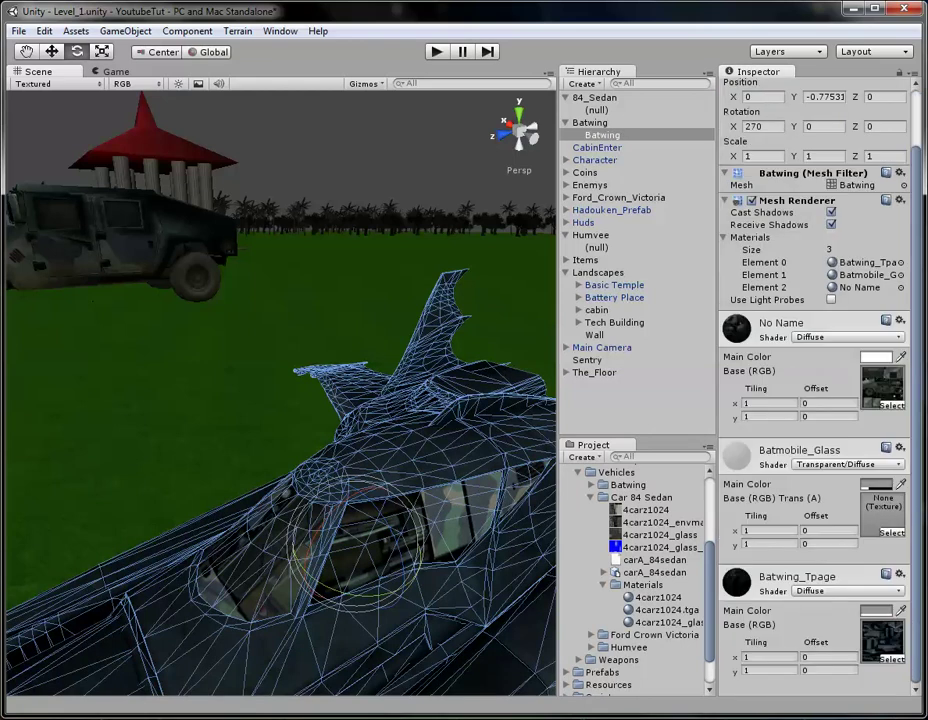
# Step: Look through the textures and materials in the project's Batwing folder and compare them with the Batwing mesh's materials
pyautogui.click(591, 497)
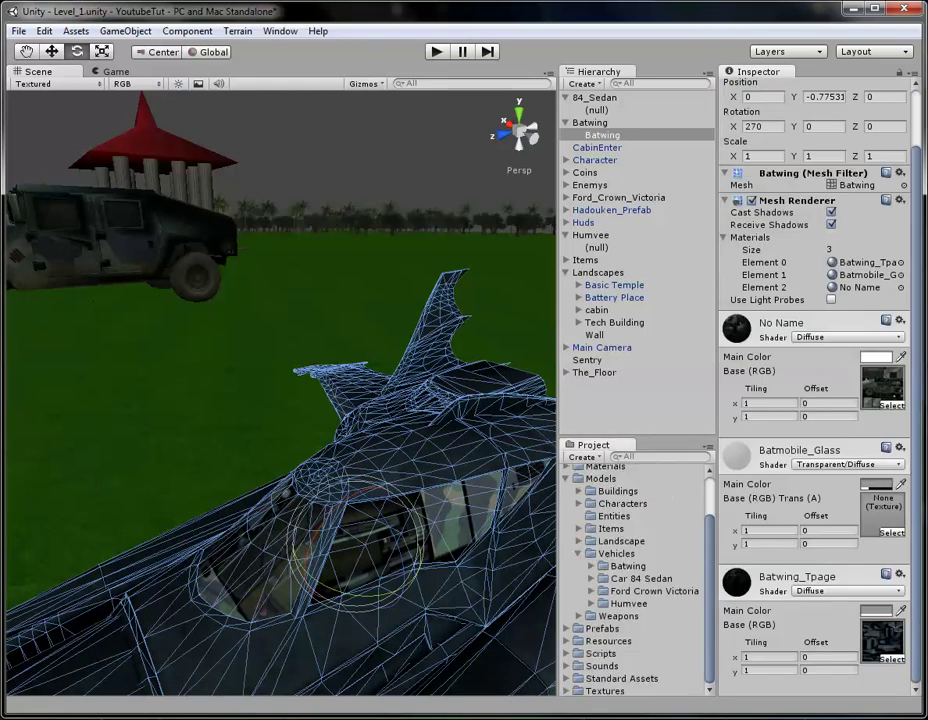
pyautogui.click(591, 566)
pyautogui.click(604, 628)
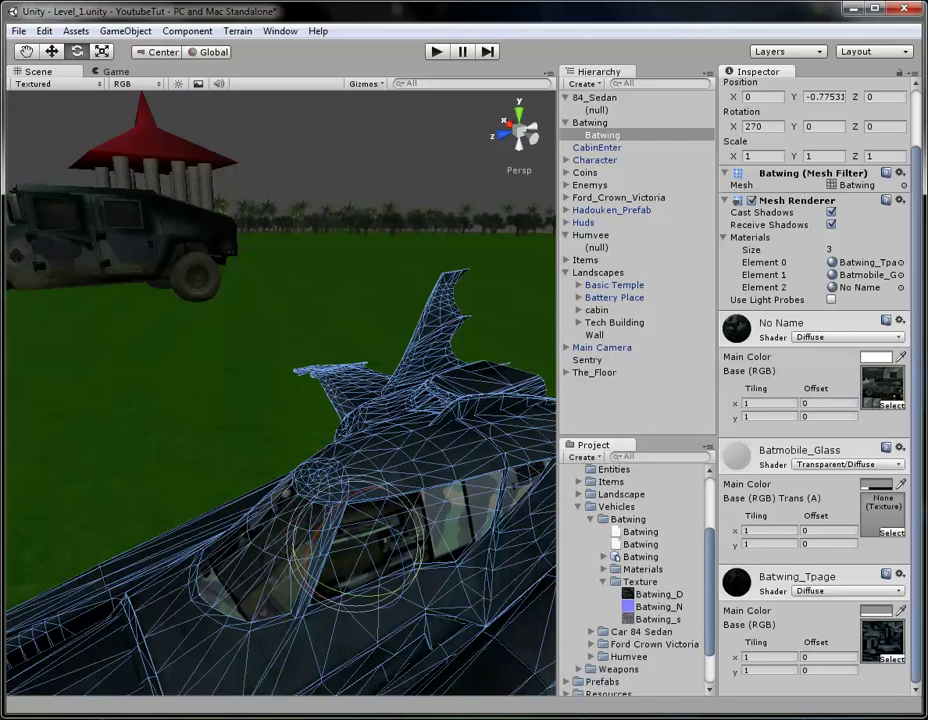
pyautogui.click(661, 606)
pyautogui.click(661, 594)
pyautogui.click(665, 606)
pyautogui.click(676, 619)
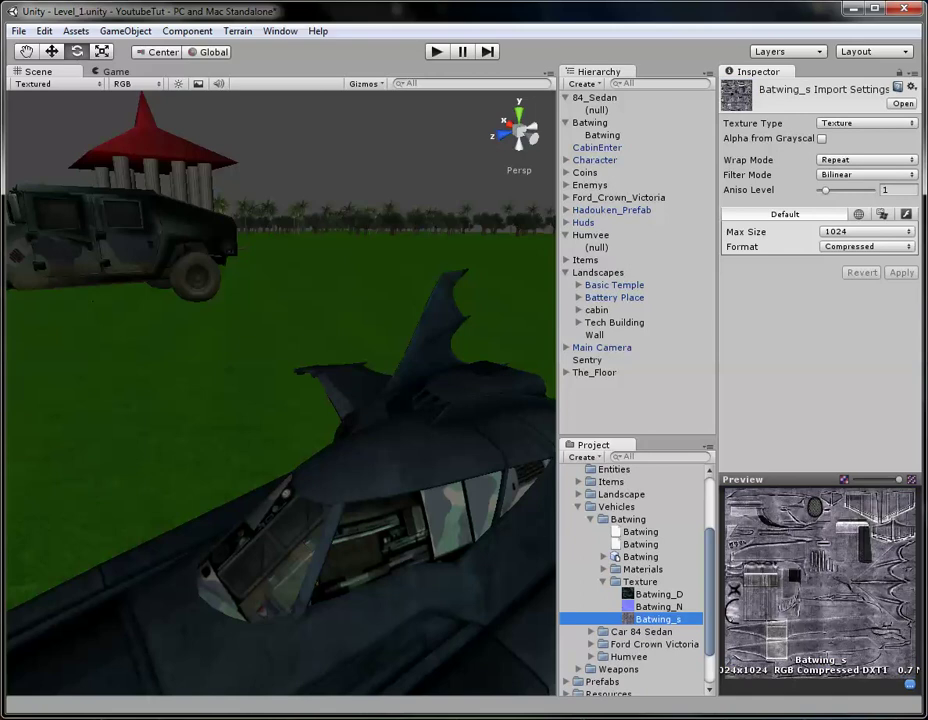
pyautogui.click(658, 594)
pyautogui.click(604, 569)
pyautogui.click(668, 581)
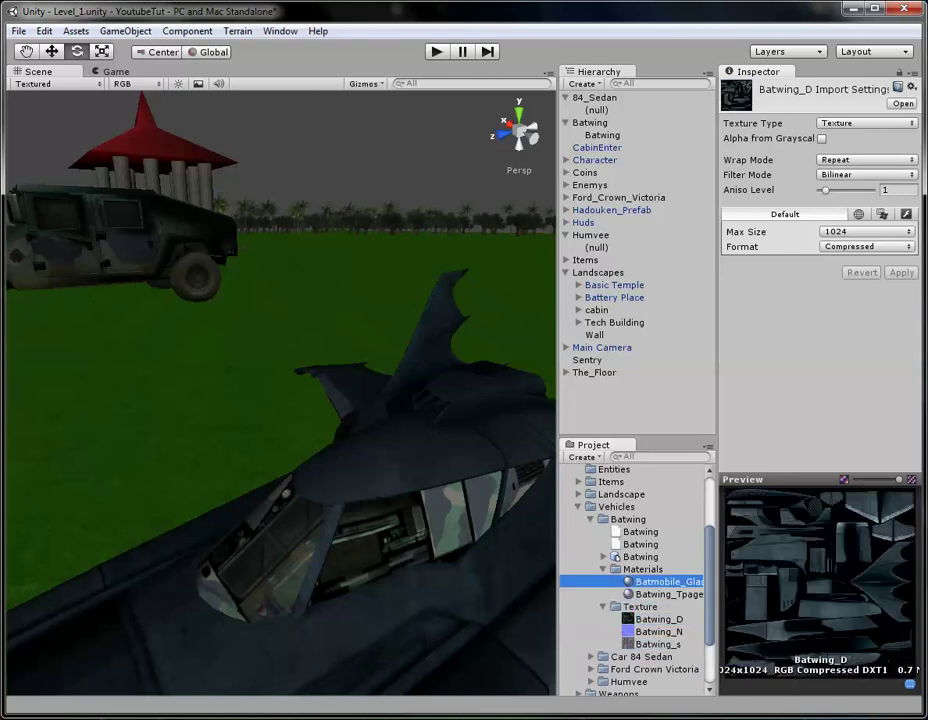
pyautogui.click(400, 450)
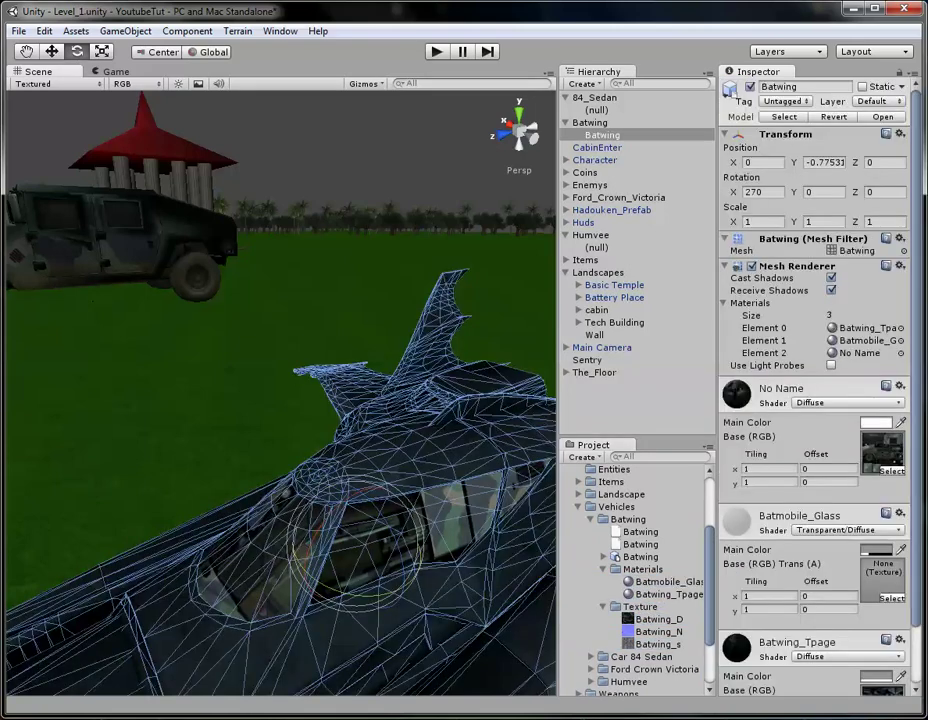
pyautogui.scroll(-3, 815, 400)
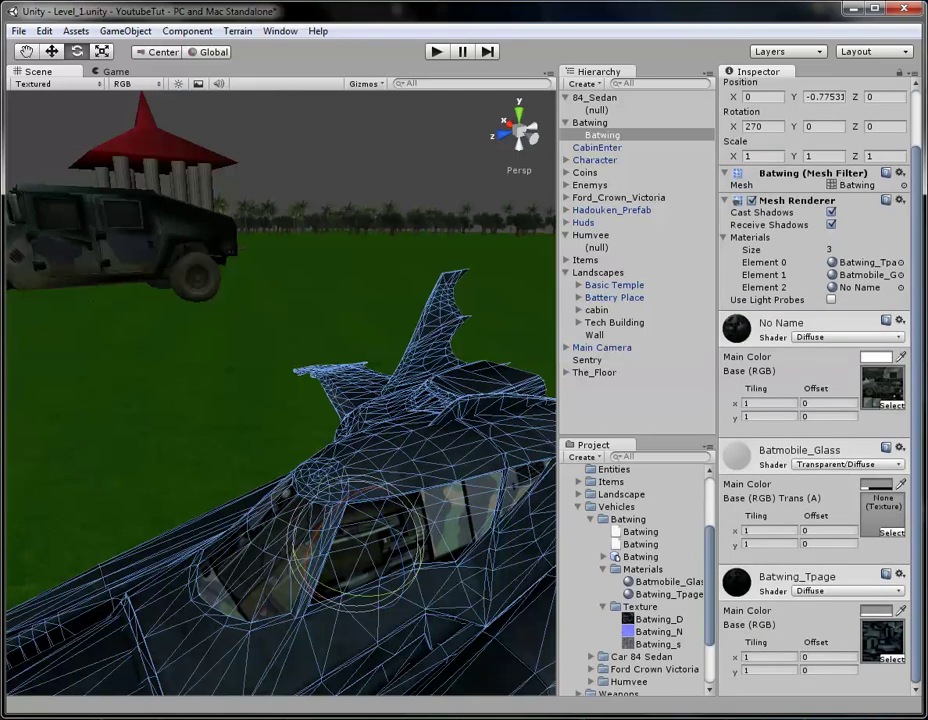
pyautogui.click(658, 644)
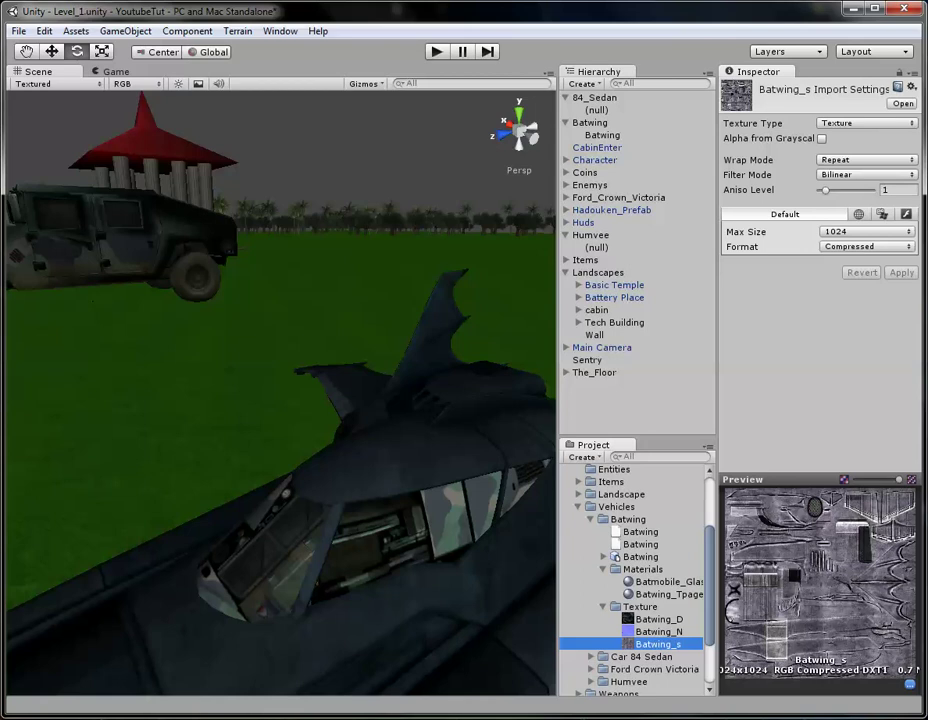
pyautogui.moveTo(557, 400)
pyautogui.mouseDown()
pyautogui.moveTo(441, 400)
pyautogui.moveTo(557, 400)
pyautogui.mouseUp()
pyautogui.click(400, 450)
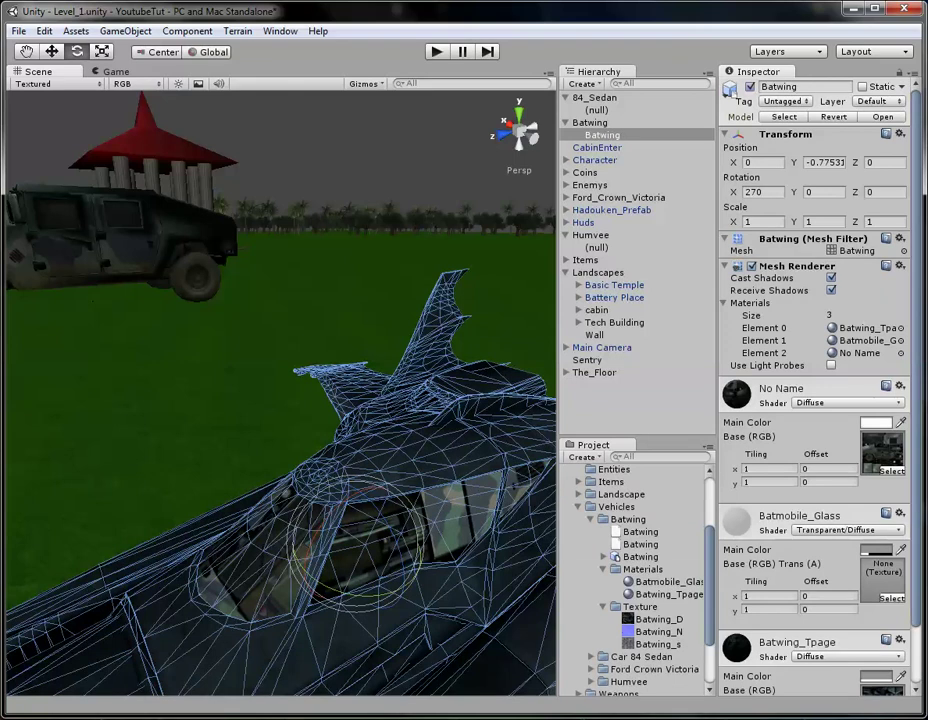
# Step: Create a new material named GlassTexture in the Batwing Materials folder
pyautogui.click(643, 569)
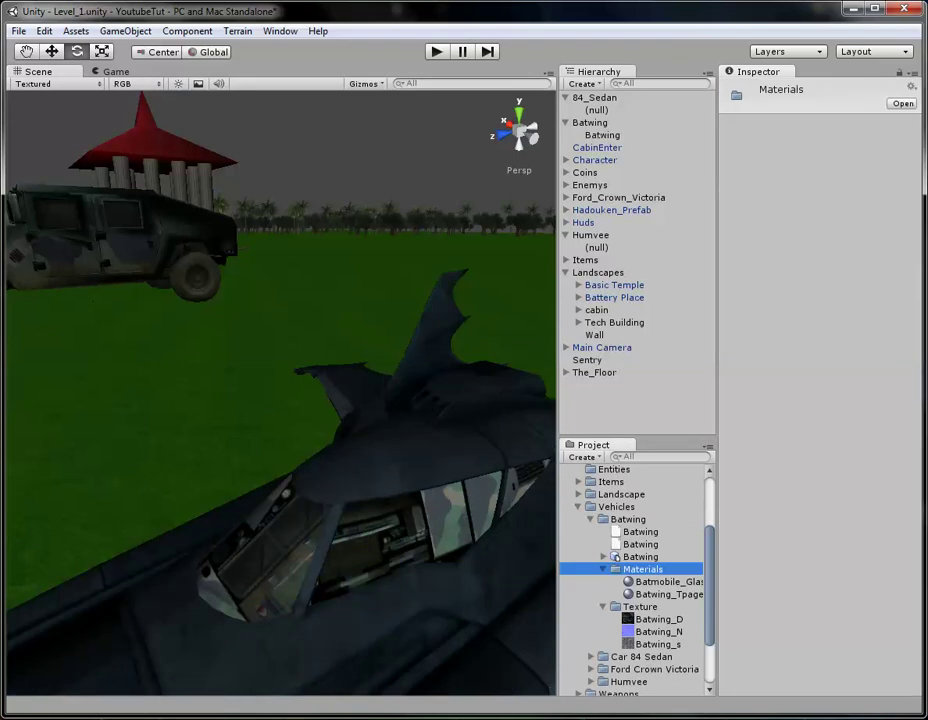
pyautogui.rightClick(630, 569)
pyautogui.moveTo(669, 577)
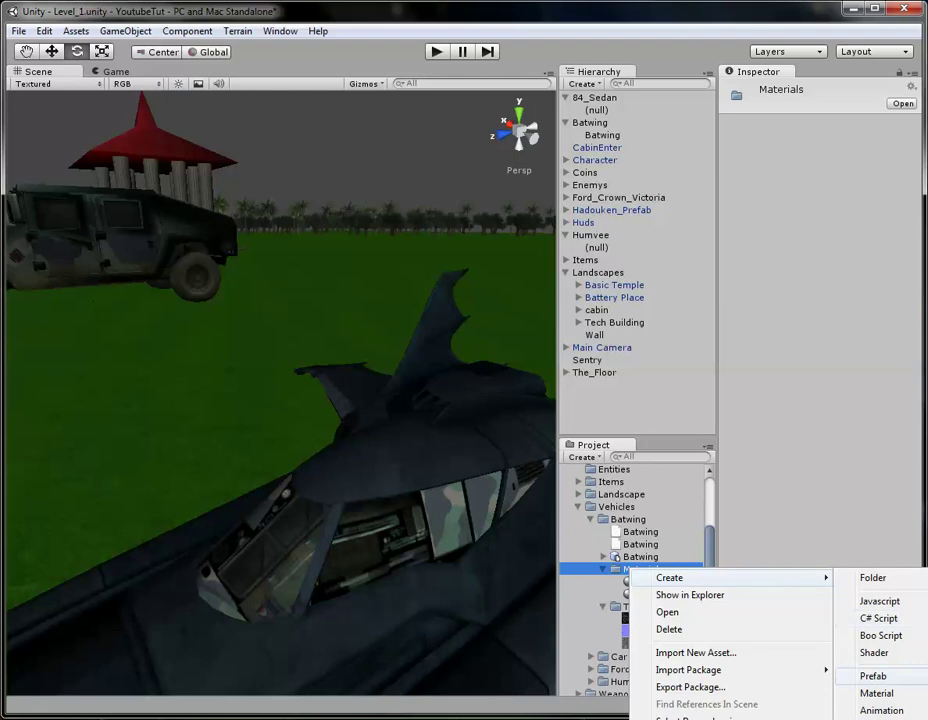
pyautogui.click(876, 693)
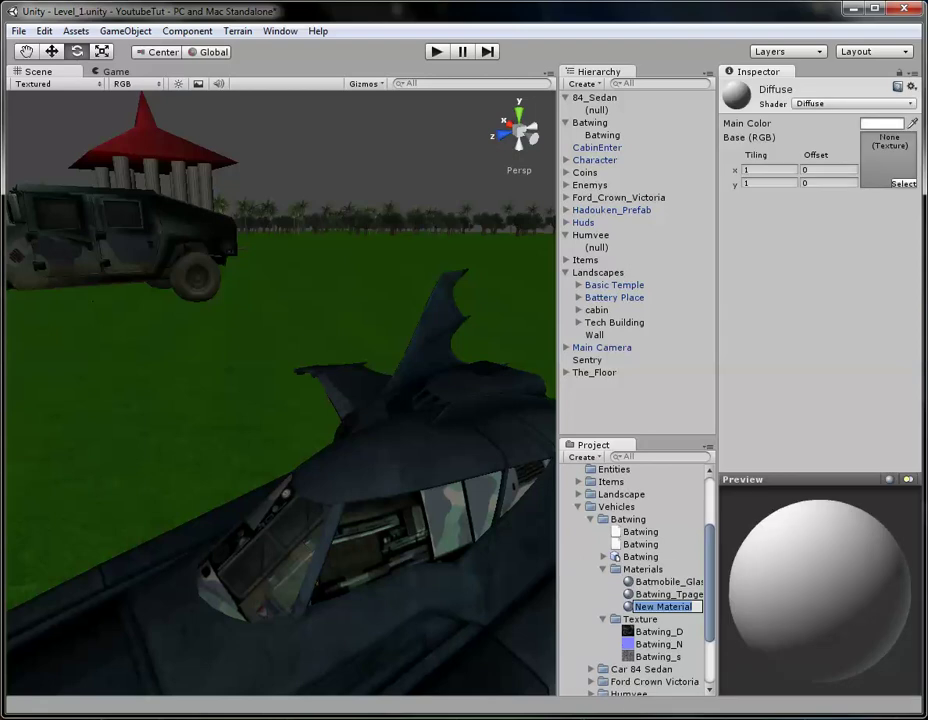
pyautogui.write('Glas')
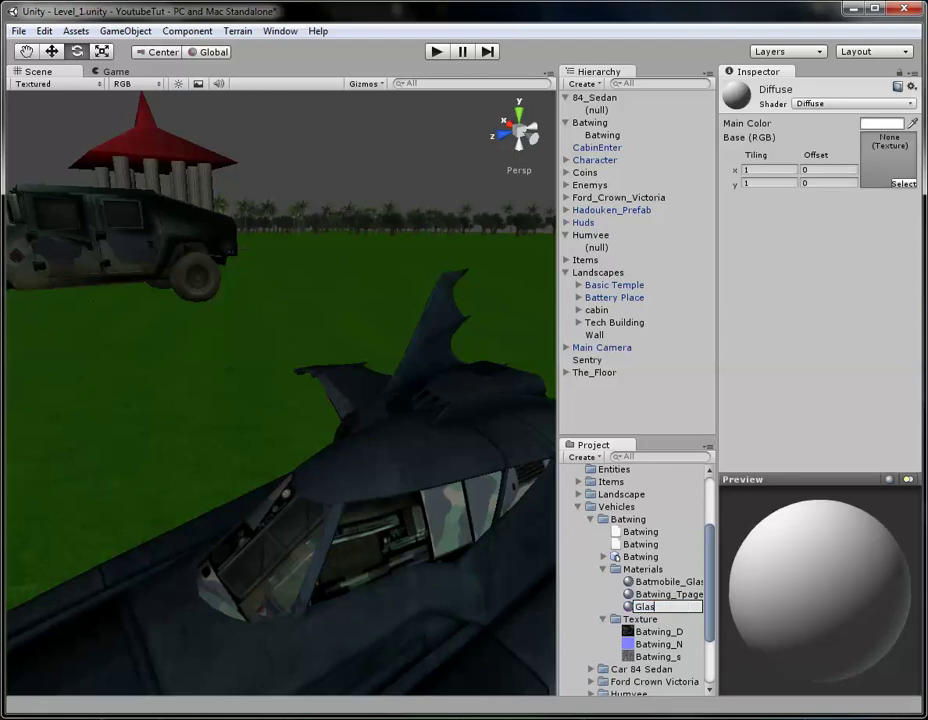
pyautogui.write('sTexture')
pyautogui.press('Return')
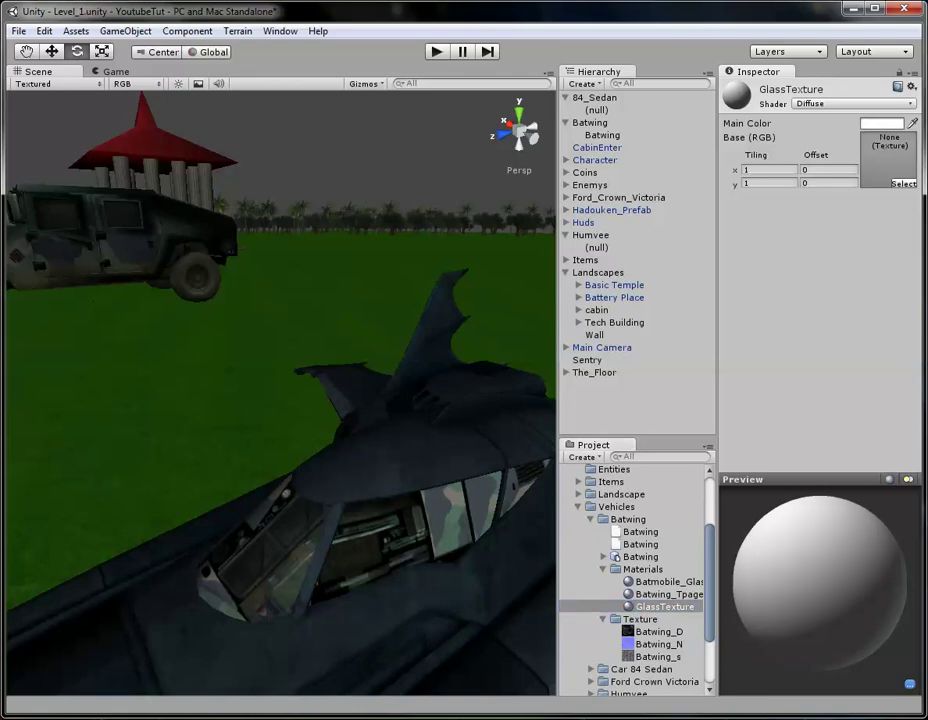
# Step: Assign the GlassTexture material to Element 2 of the Batwing mesh, with Batwing_D as its base texture
pyautogui.click(355, 545)
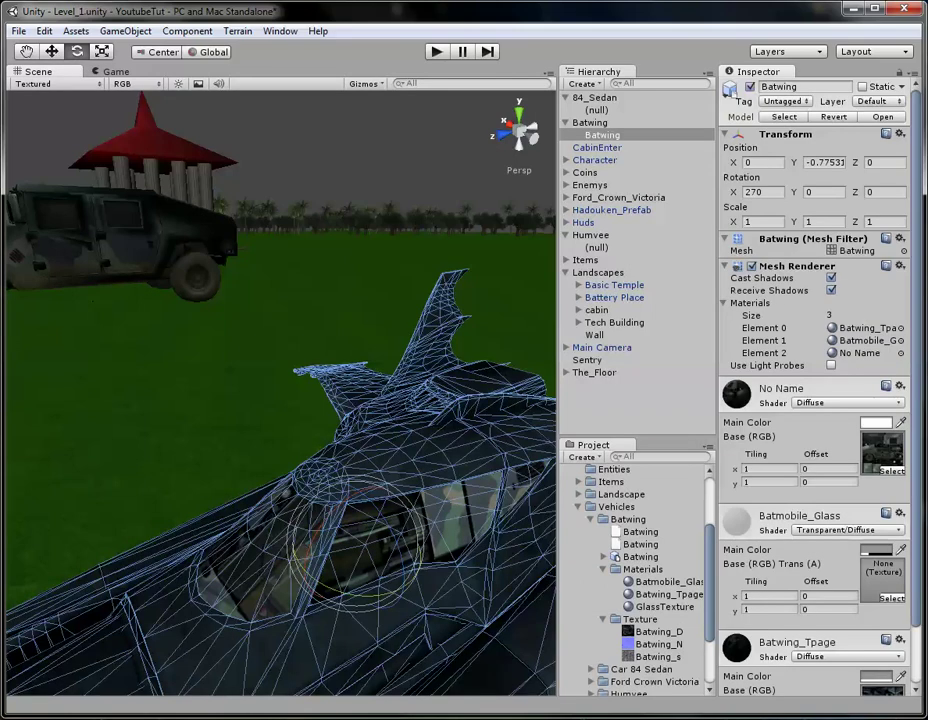
pyautogui.moveTo(664, 606); pyautogui.dragTo(800, 520)
pyautogui.scroll(-3, 813, 450)
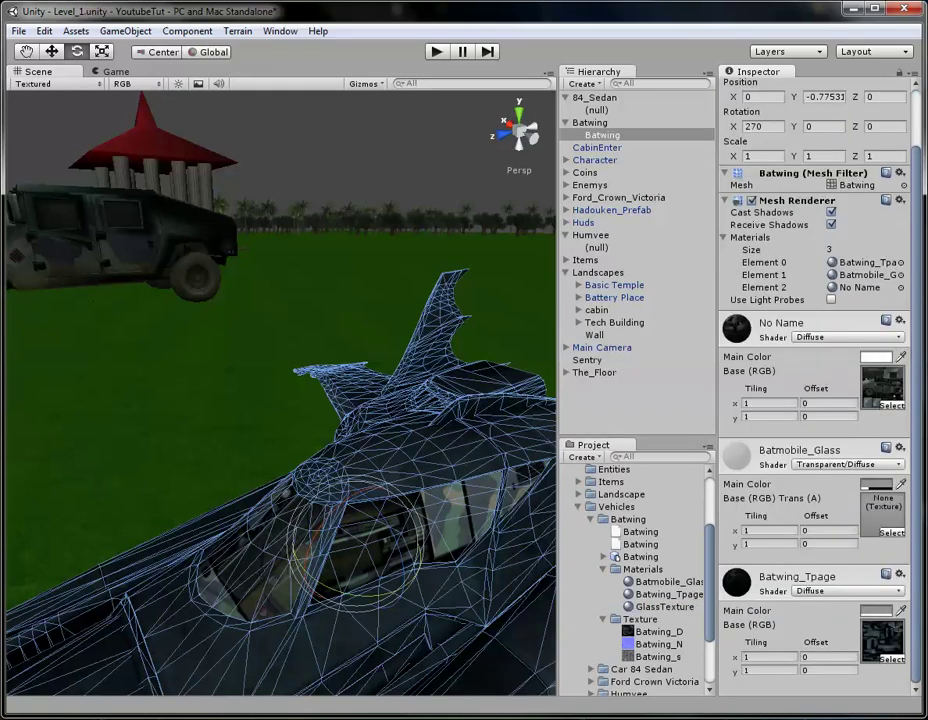
pyautogui.moveTo(658, 606); pyautogui.dragTo(866, 287)
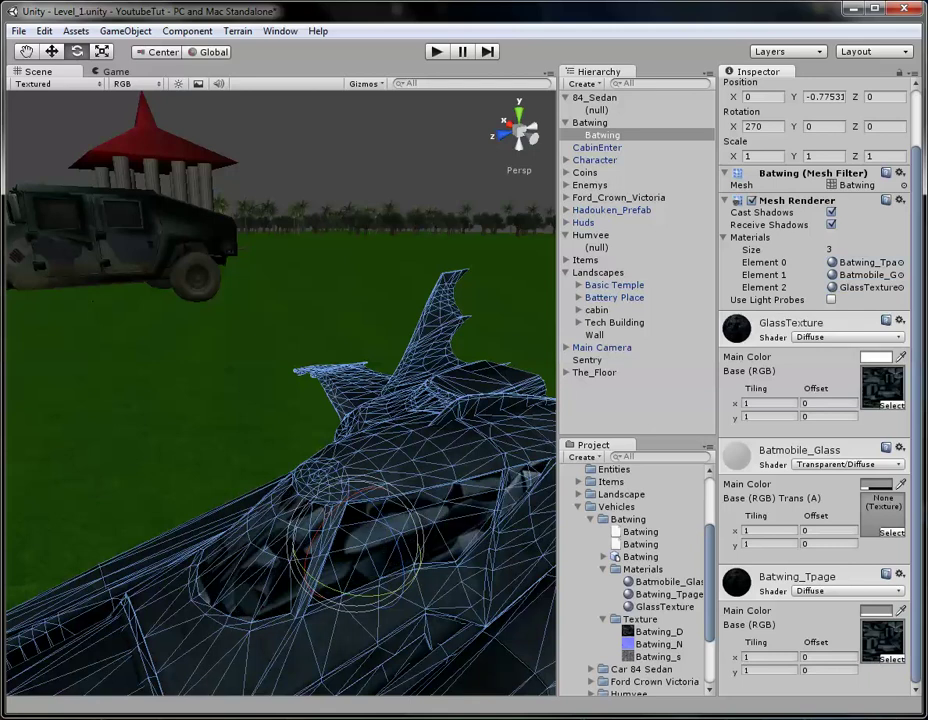
# Step: Deselect the Batwing and look over the textured vehicles and the whole level from a distance
pyautogui.click(280, 275)
pyautogui.scroll(-10, 145, 260)
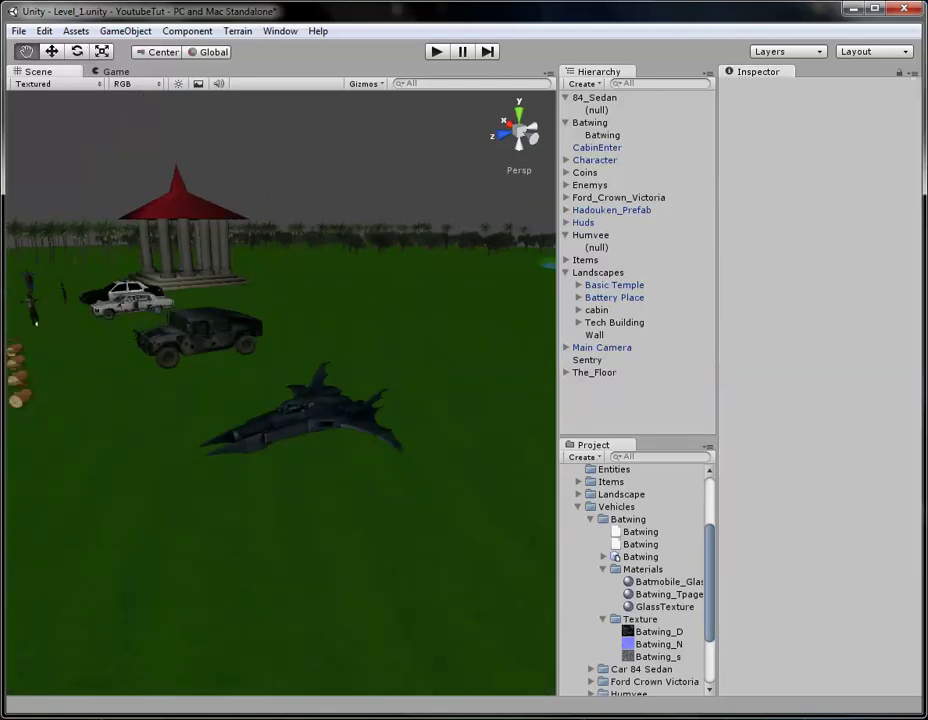
pyautogui.scroll(4, 145, 260)
pyautogui.moveTo(145, 260); pyautogui.dragTo(356, 385, button='middle')
pyautogui.scroll(3, 244, 330)
pyautogui.scroll(1, 356, 385)
pyautogui.scroll(1, 281, 393)
pyautogui.scroll(-12, 281, 393)
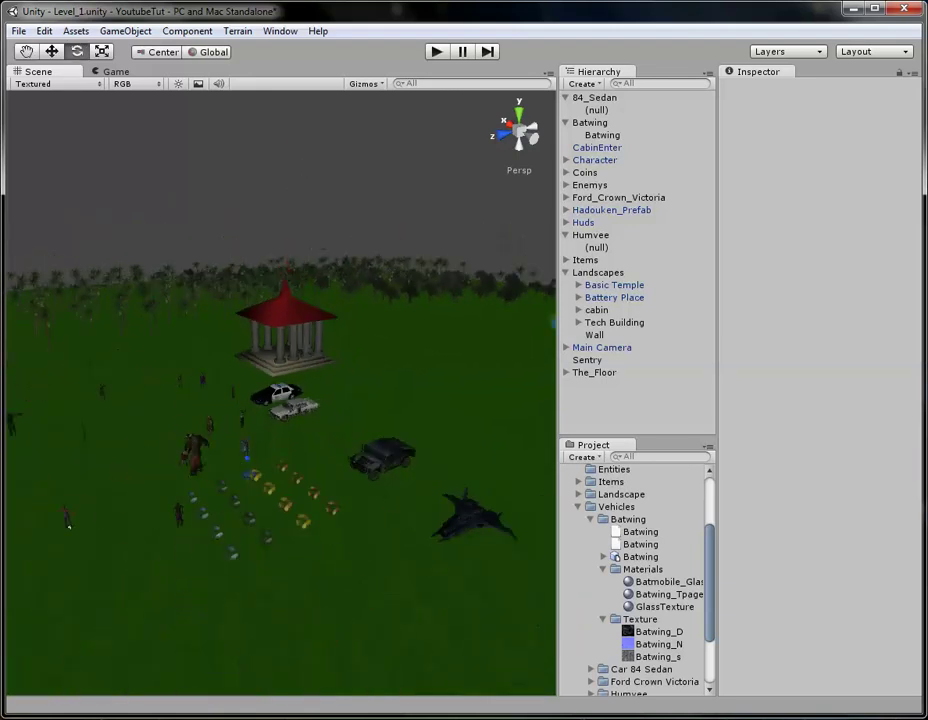
pyautogui.moveTo(362, 381); pyautogui.dragTo(290, 335, button='middle')
pyautogui.scroll(-4, 150, 295)
pyautogui.scroll(4, 290, 335)
pyautogui.scroll(3, 281, 392)
# Step: Look at the police car, sedan, Humvee and Batwing from ground level among the enemy characters
pyautogui.moveTo(281, 392); pyautogui.dragTo(240, 262, button='middle')
pyautogui.scroll(7, 281, 392)
pyautogui.scroll(3, 281, 392)
pyautogui.moveTo(400, 392); pyautogui.dragTo(250, 372, button='middle')
pyautogui.scroll(2, 281, 392)
pyautogui.keyDown('alt'); pyautogui.moveTo(281, 392); pyautogui.dragTo(420, 385); pyautogui.keyUp('alt')
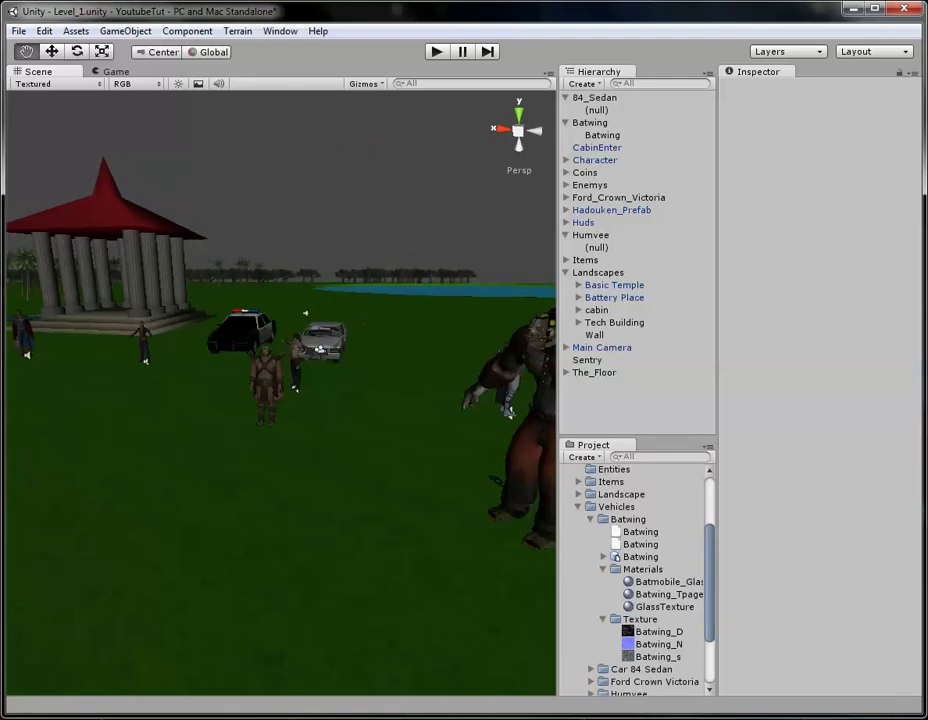
pyautogui.moveTo(420, 385); pyautogui.dragTo(220, 385, button='middle')
pyautogui.scroll(3, 281, 392)
pyautogui.keyDown('alt'); pyautogui.moveTo(281, 392); pyautogui.dragTo(401, 395); pyautogui.keyUp('alt')
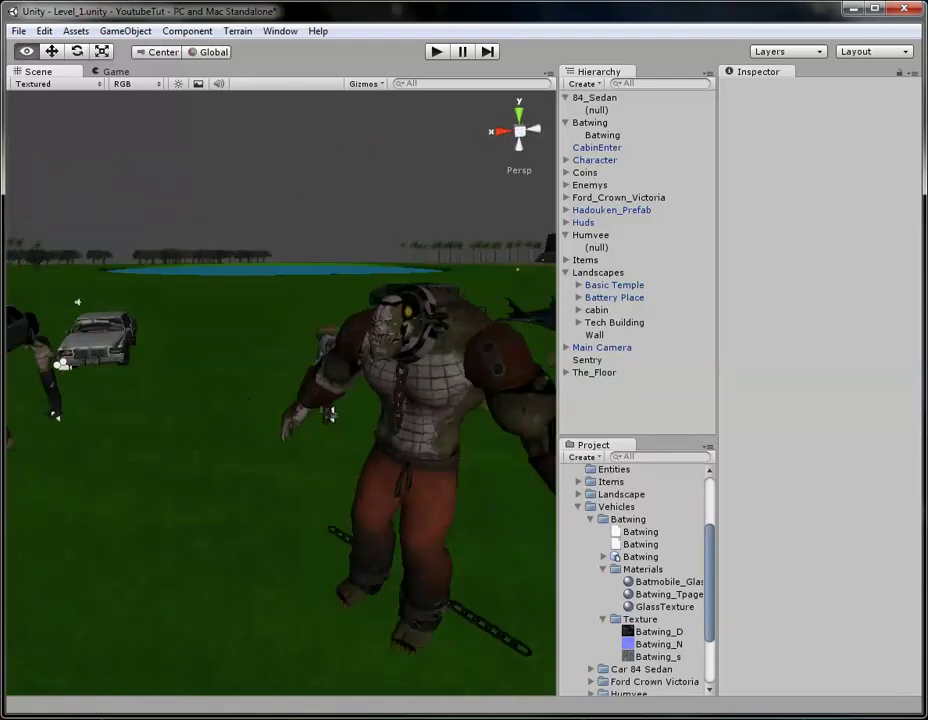
pyautogui.moveTo(401, 395); pyautogui.dragTo(396, 405, button='middle')
pyautogui.moveTo(325, 421); pyautogui.dragTo(255, 500, button='middle')
pyautogui.scroll(2, 255, 500)
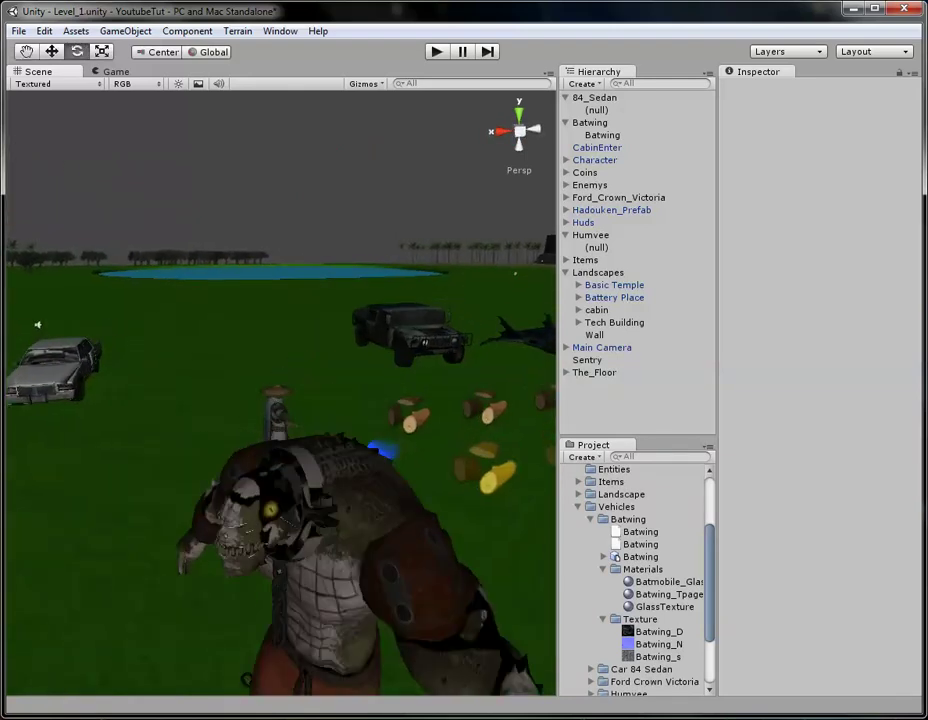
pyautogui.scroll(-3, 281, 392)
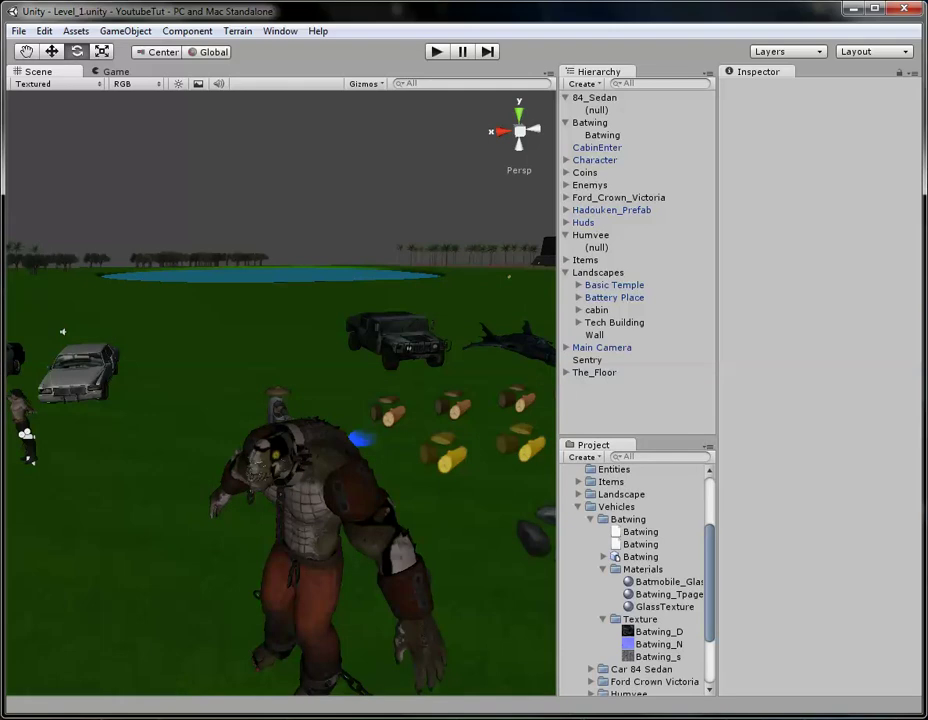
# Step: Collapse the project's model folders and open the Main_Menu scene from the Levels folder
pyautogui.click(578, 506)
pyautogui.click(566, 528)
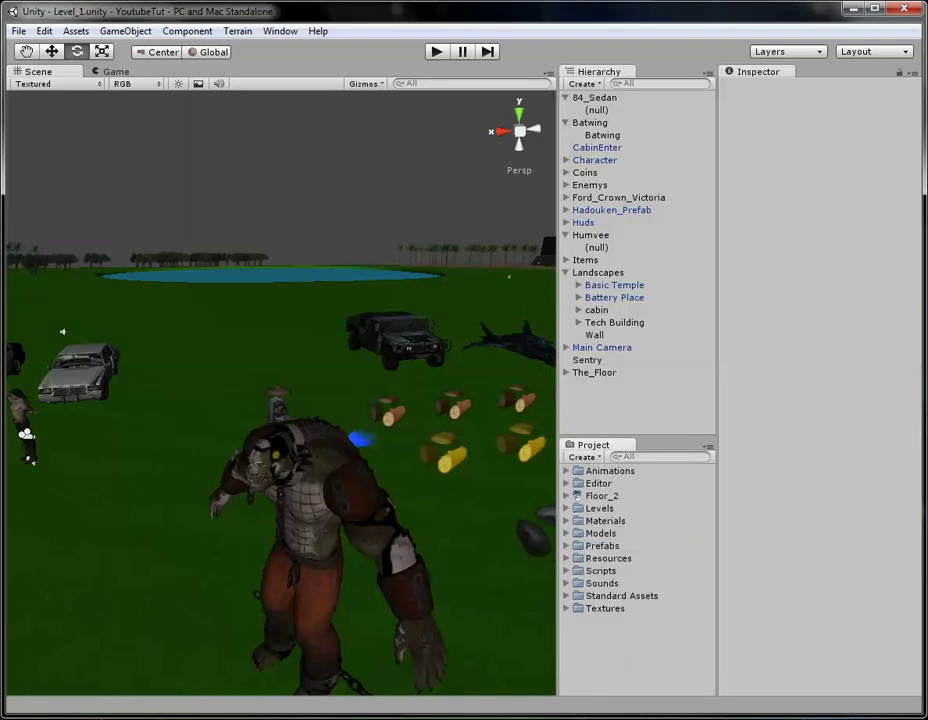
pyautogui.click(566, 508)
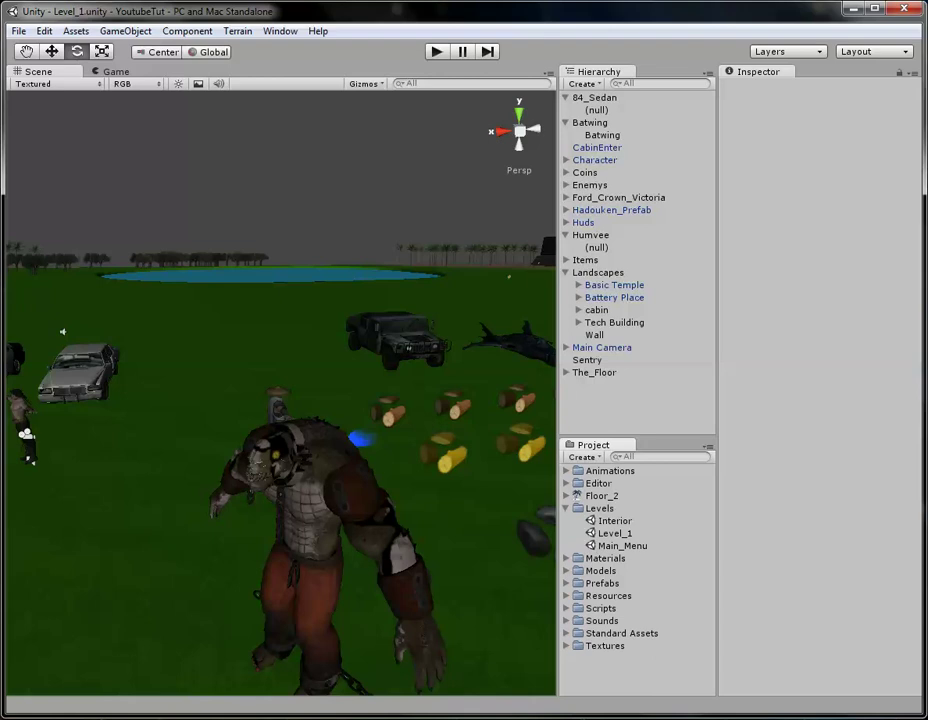
pyautogui.doubleClick(622, 546)
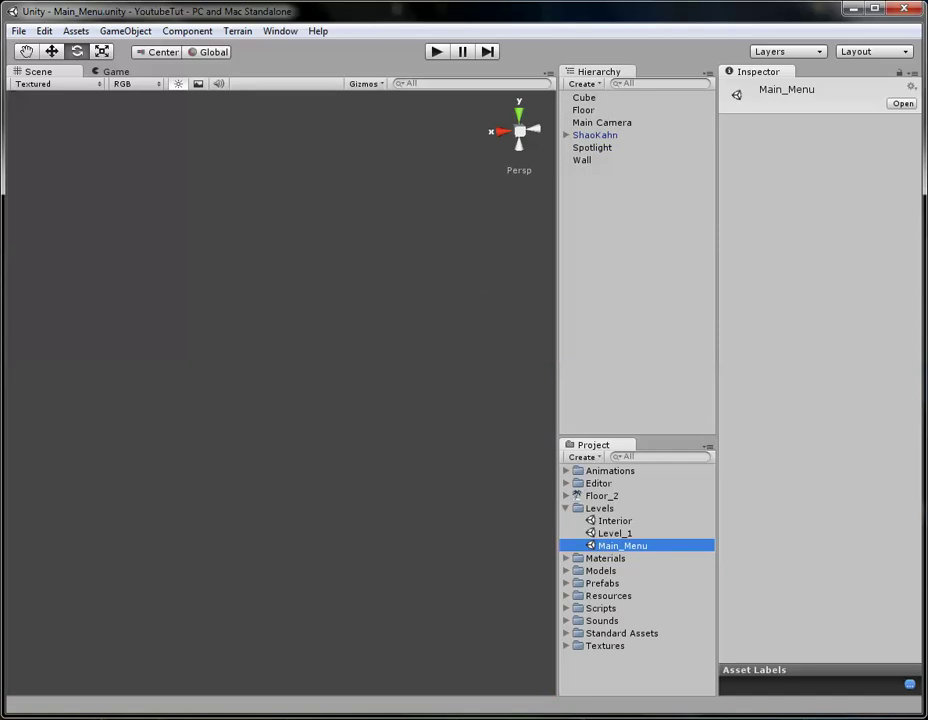
# Step: Find the ShaoKahn character and examine the menu scene around it in an enlarged Scene view
pyautogui.doubleClick(595, 135)
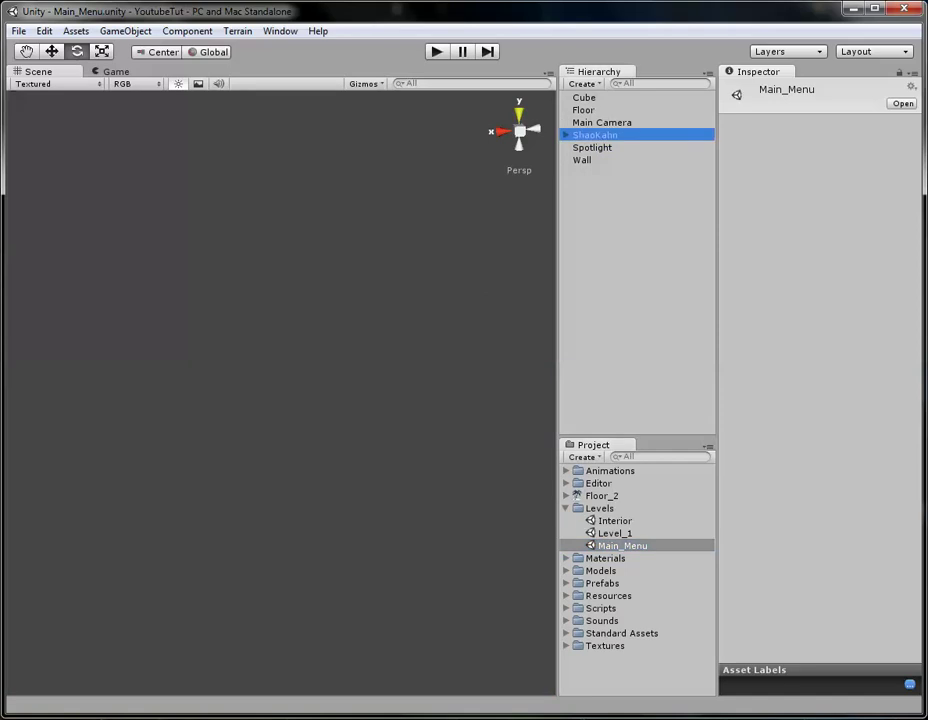
pyautogui.press('Escape')
pyautogui.scroll(-4, 281, 393)
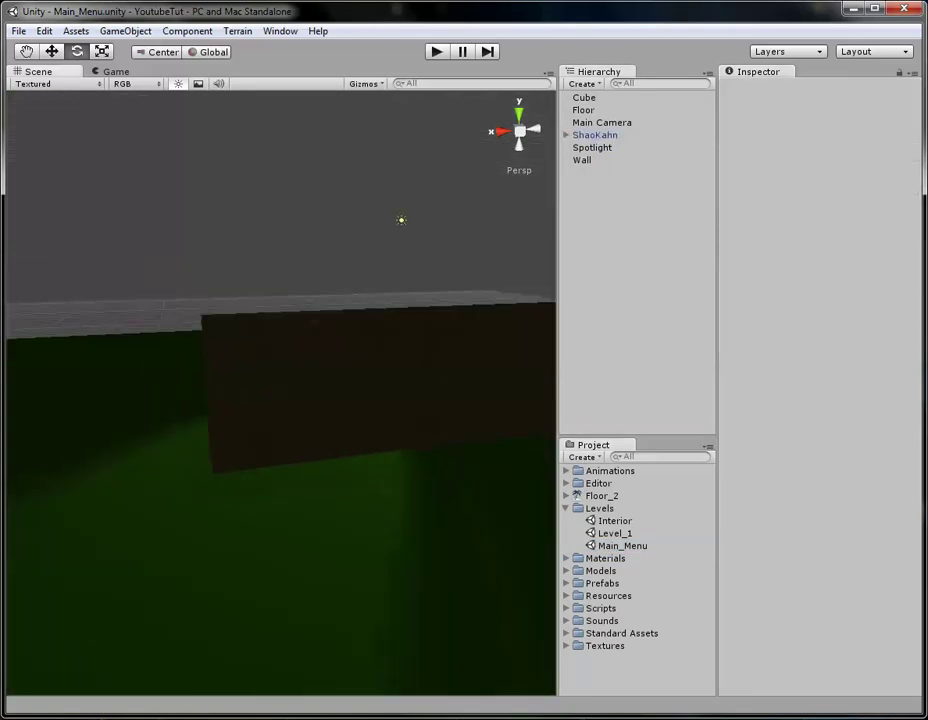
pyautogui.press('space')
pyautogui.keyDown('alt'); pyautogui.moveTo(200, 380); pyautogui.dragTo(850, 410); pyautogui.keyUp('alt')
pyautogui.keyDown('alt'); pyautogui.moveTo(464, 400); pyautogui.dragTo(610, 405); pyautogui.keyUp('alt')
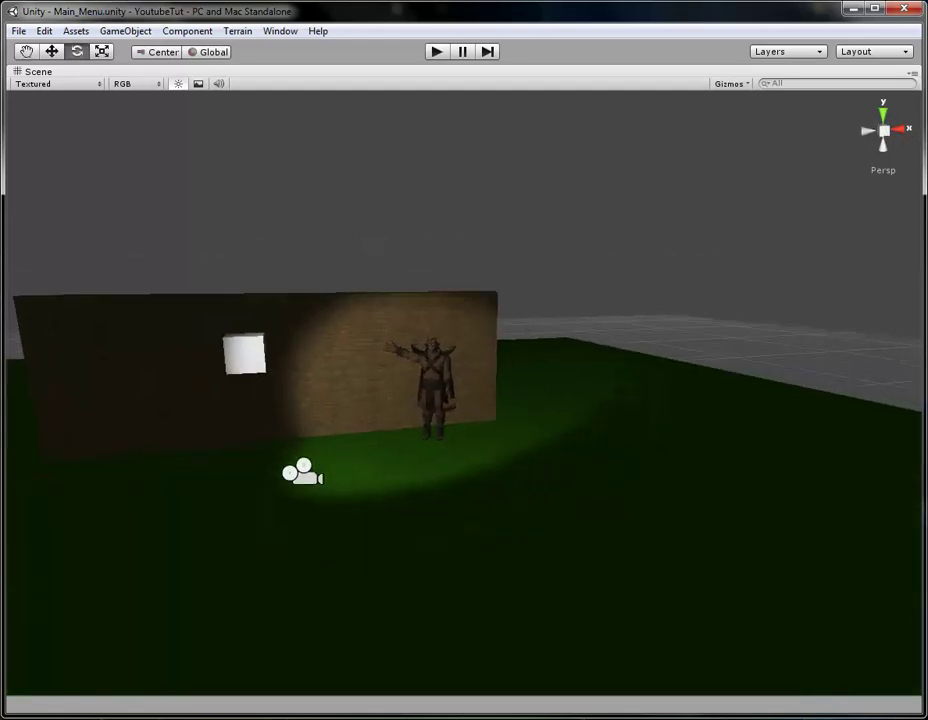
pyautogui.press('space')
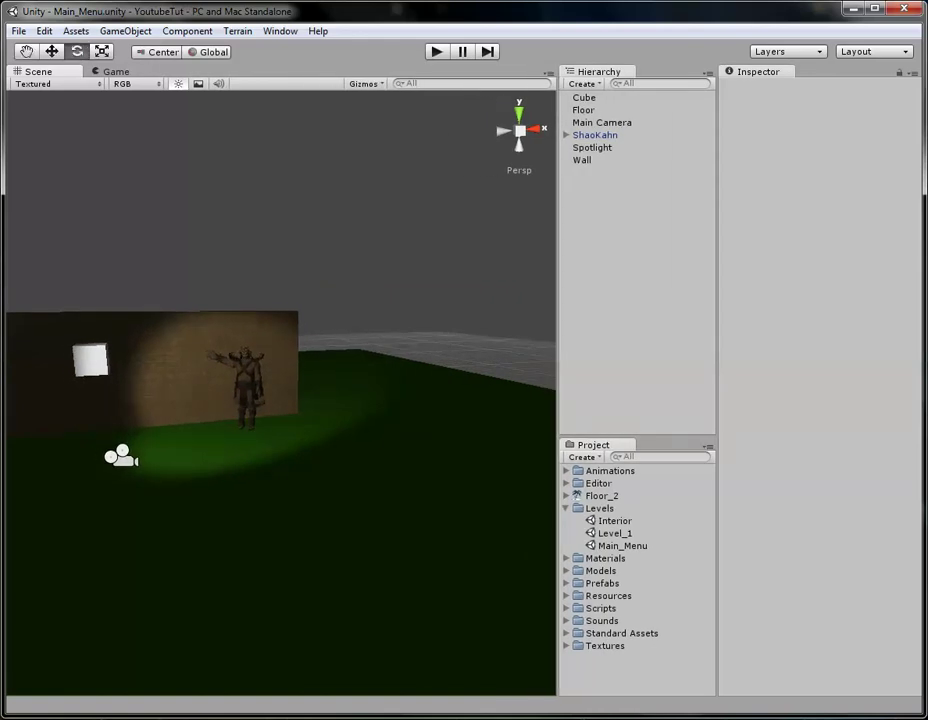
# Step: Check the main menu in a maximized Game view, then return to the Scene view and inspect the setup from above
pyautogui.hotkey('ctrl', '2')
pyautogui.press('space')
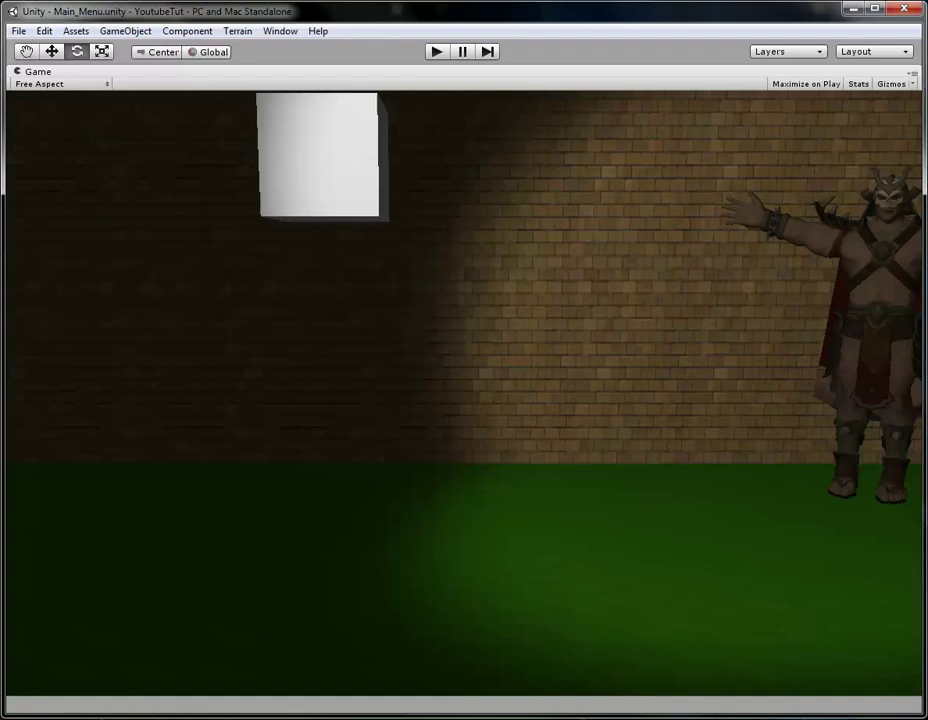
pyautogui.hotkey('shift', 'space')
pyautogui.hotkey('ctrl', '1')
pyautogui.keyDown('alt'); pyautogui.moveTo(280, 390); pyautogui.dragTo(230, 500); pyautogui.keyUp('alt')
pyautogui.moveTo(230, 500); pyautogui.dragTo(313, 445, button='middle')
pyautogui.scroll(1, 313, 445)
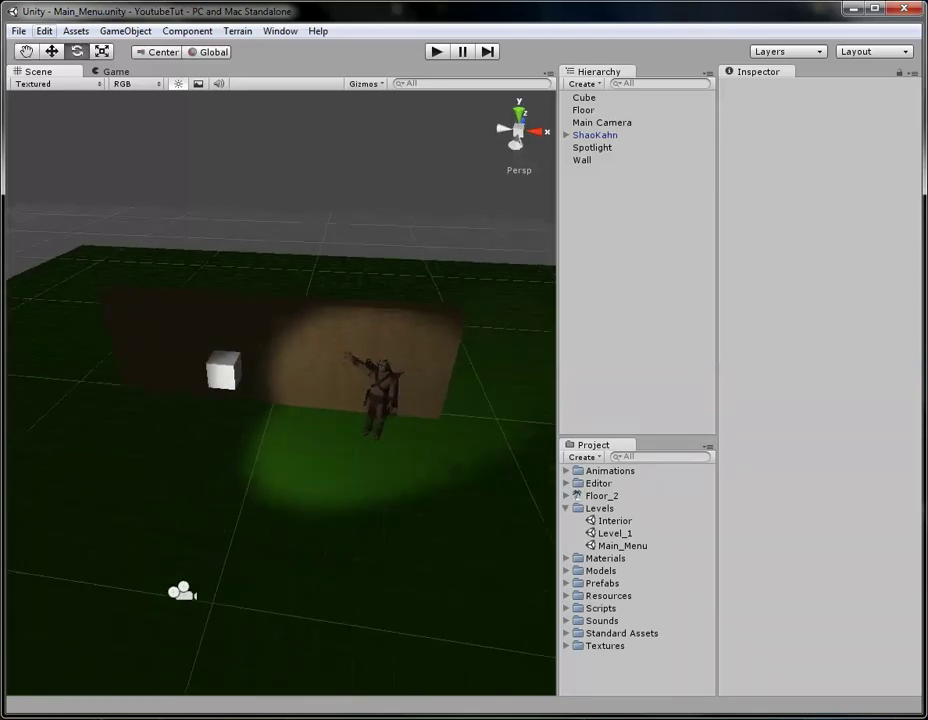
# Step: Open the Render Settings, set the ambient light to black, and check the menu scene in the Game view
pyautogui.click(44, 31)
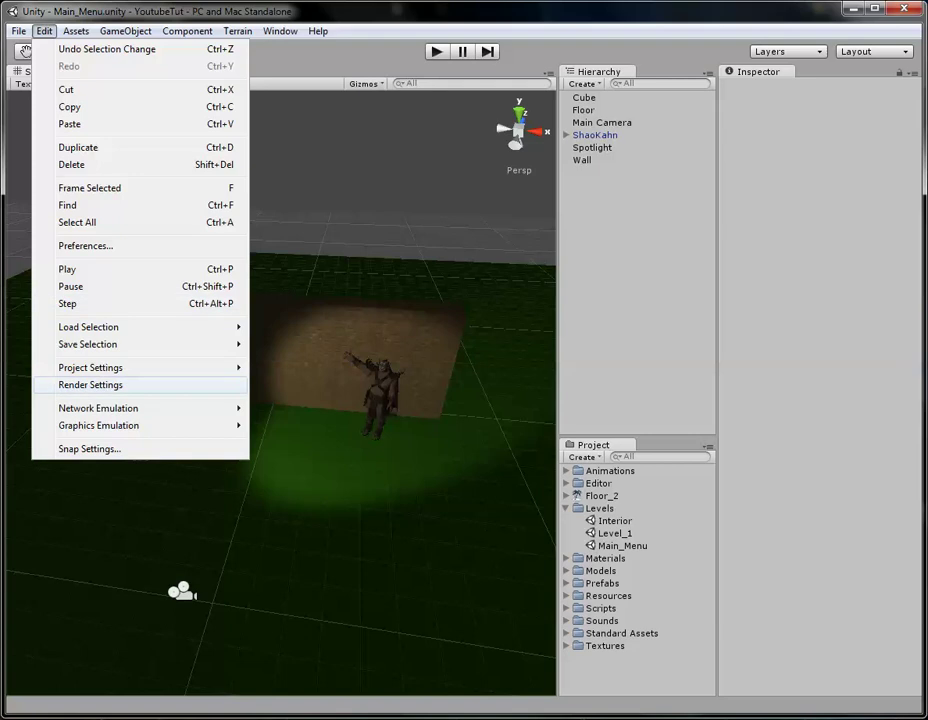
pyautogui.click(90, 384)
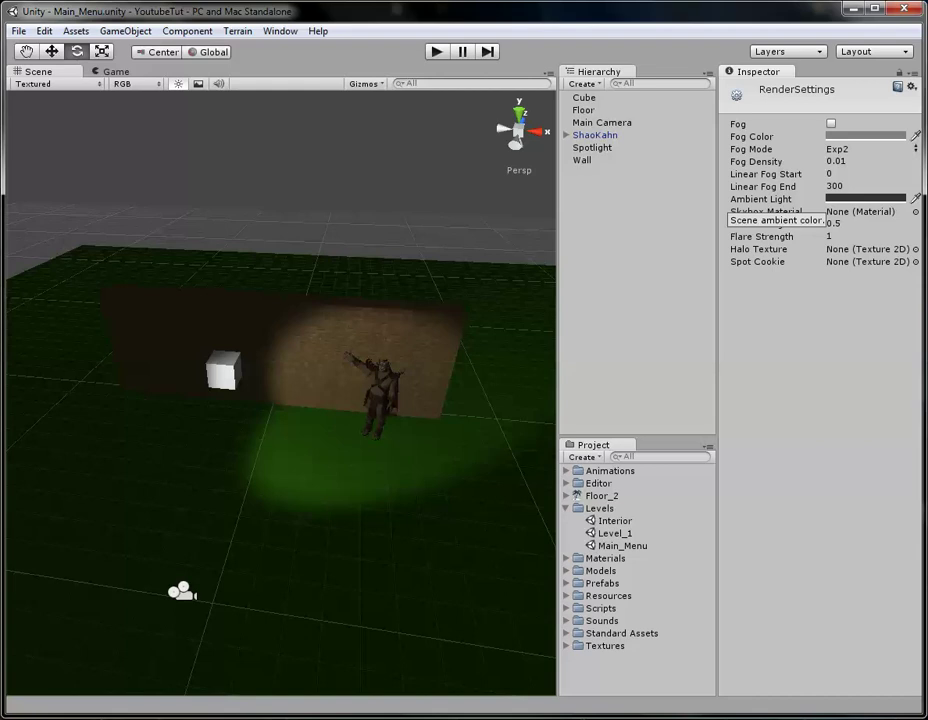
pyautogui.click(866, 198)
pyautogui.moveTo(432, 615)
pyautogui.mouseDown()
pyautogui.moveTo(442, 540)
pyautogui.moveTo(470, 559)
pyautogui.moveTo(535, 531)
pyautogui.moveTo(430, 553)
pyautogui.moveTo(430, 640)
pyautogui.mouseUp()
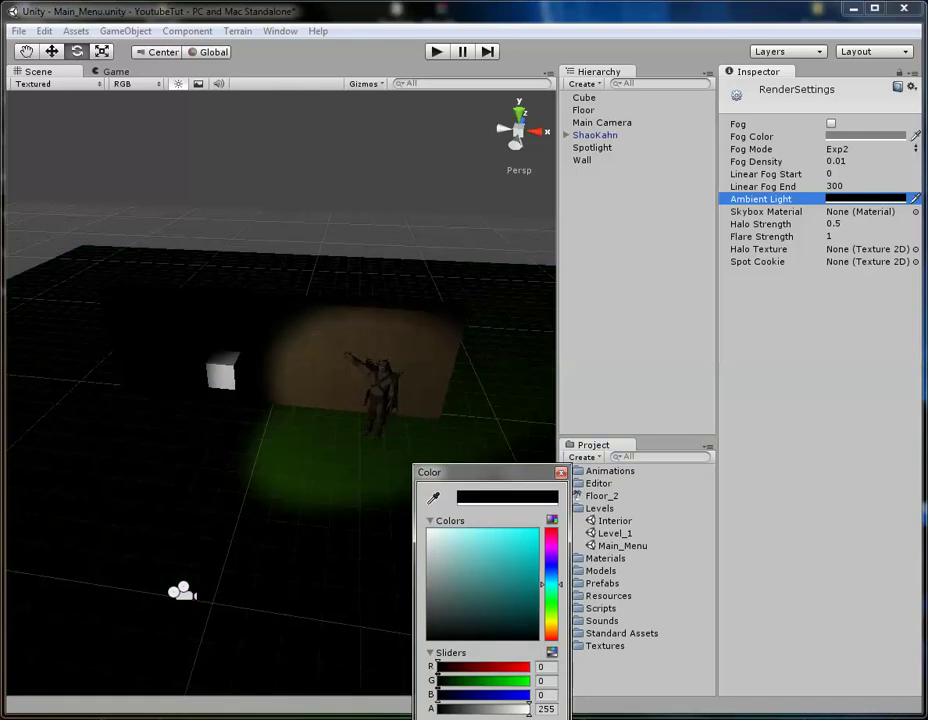
pyautogui.click(561, 472)
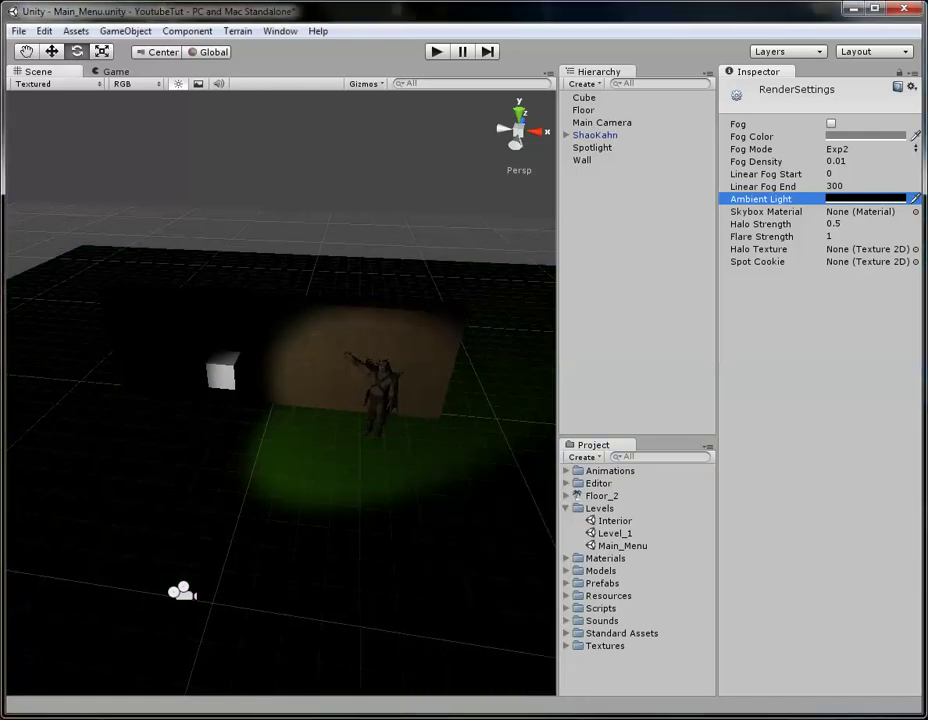
pyautogui.click(115, 71)
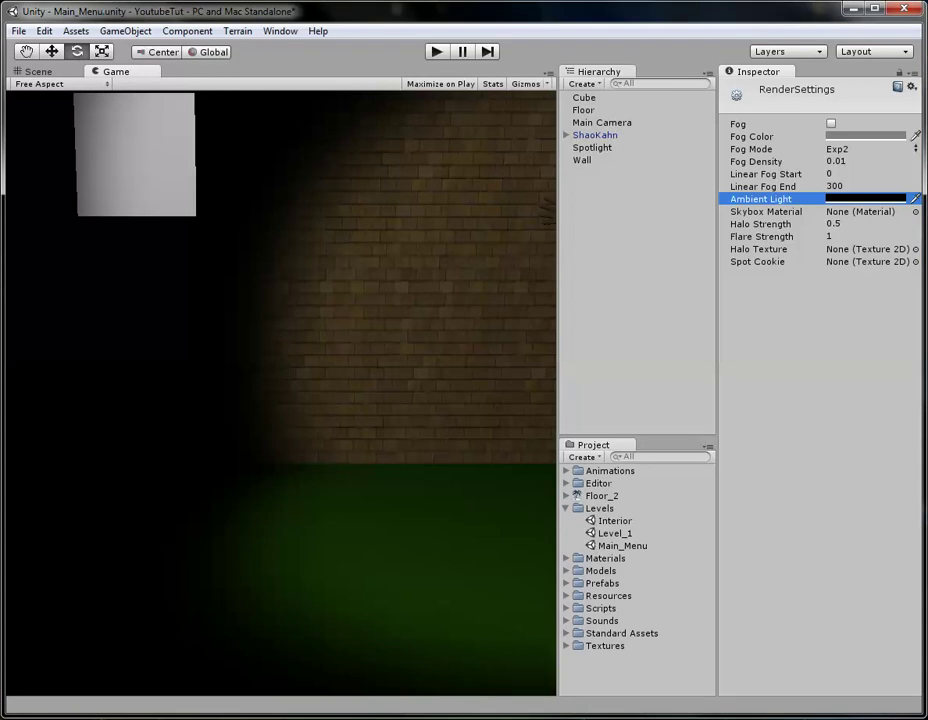
pyautogui.hotkey('ctrl', '1')
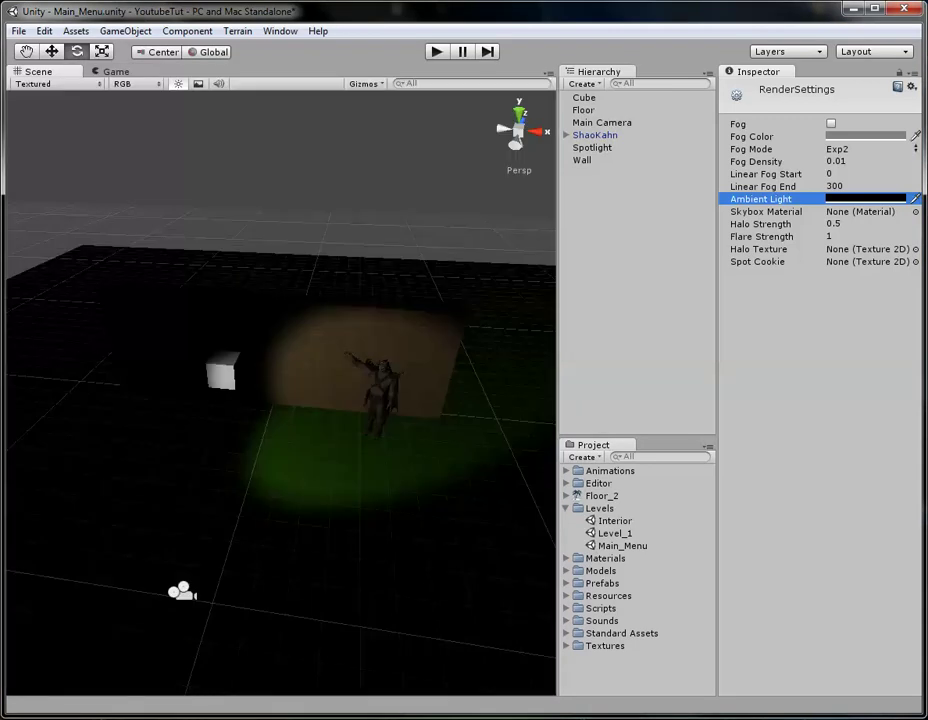
# Step: Set the ambient light to dark grey (R 32, G 33, B 33) and compare it in the Game view
pyautogui.click(865, 198)
pyautogui.click(425, 619)
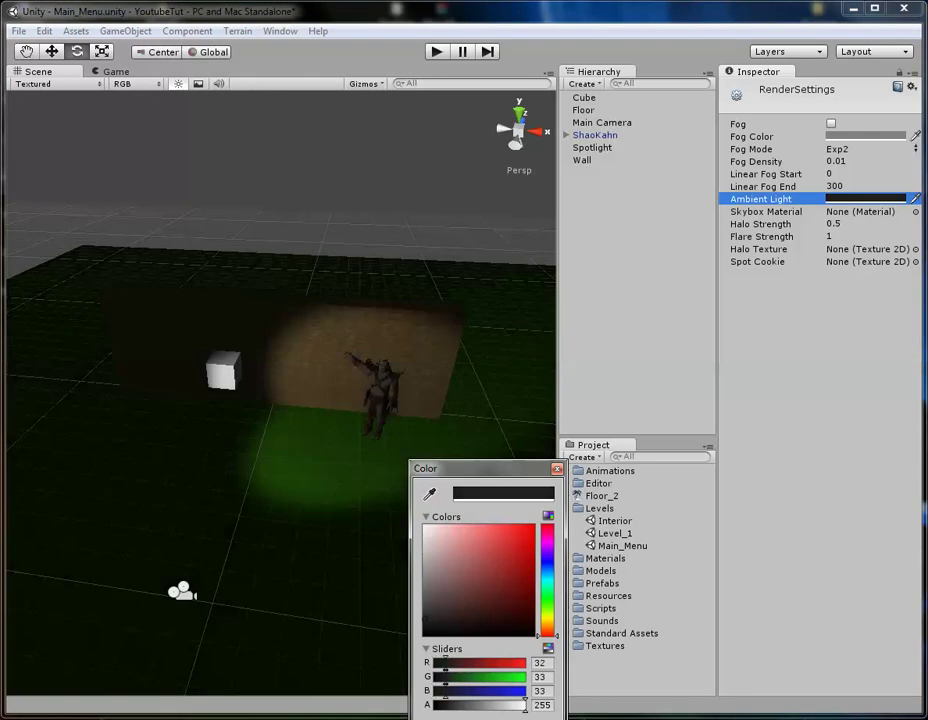
pyautogui.press('Escape')
pyautogui.hotkey('ctrl', '2')
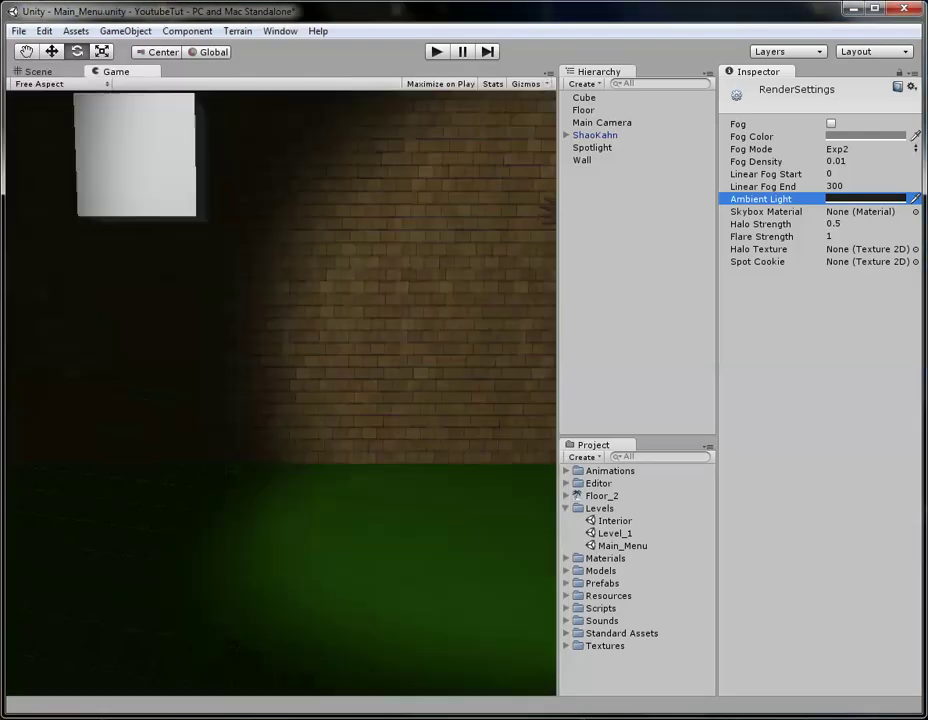
pyautogui.hotkey('ctrl', '1')
# Step: Darken the ambient light to R 11, G 11, B 11 and check the result in a maximized Game view
pyautogui.click(865, 198)
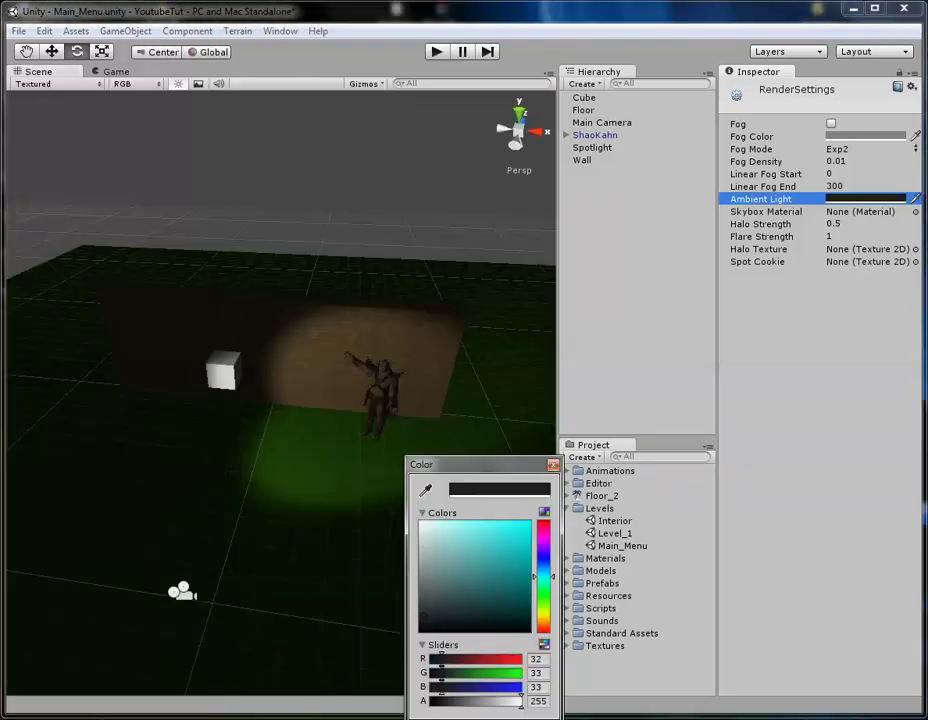
pyautogui.moveTo(424, 615); pyautogui.dragTo(420, 628)
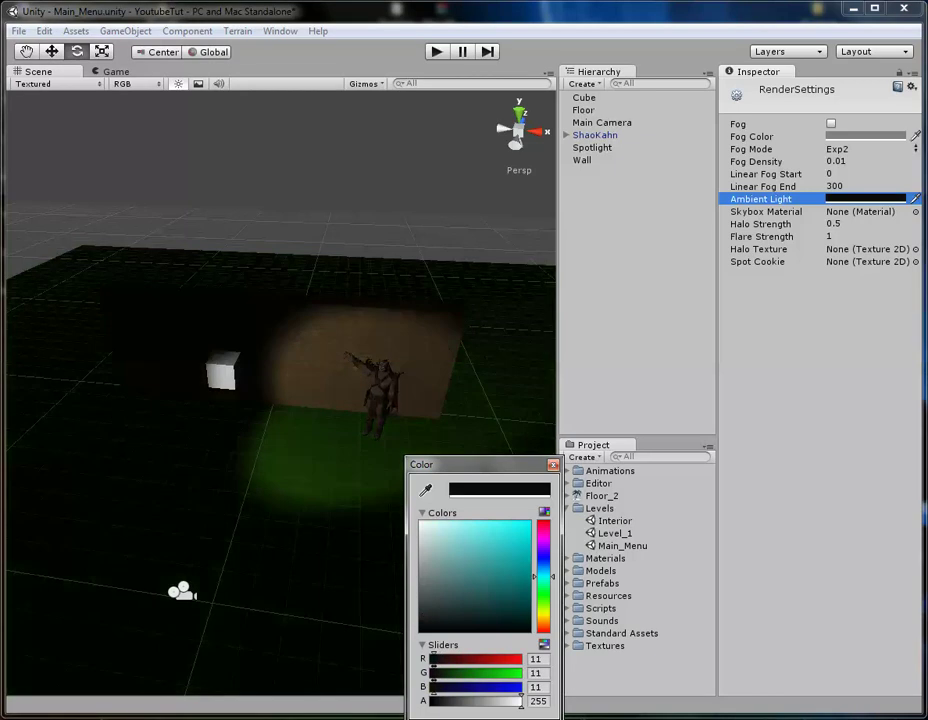
pyautogui.click(553, 464)
pyautogui.hotkey('ctrl', '2')
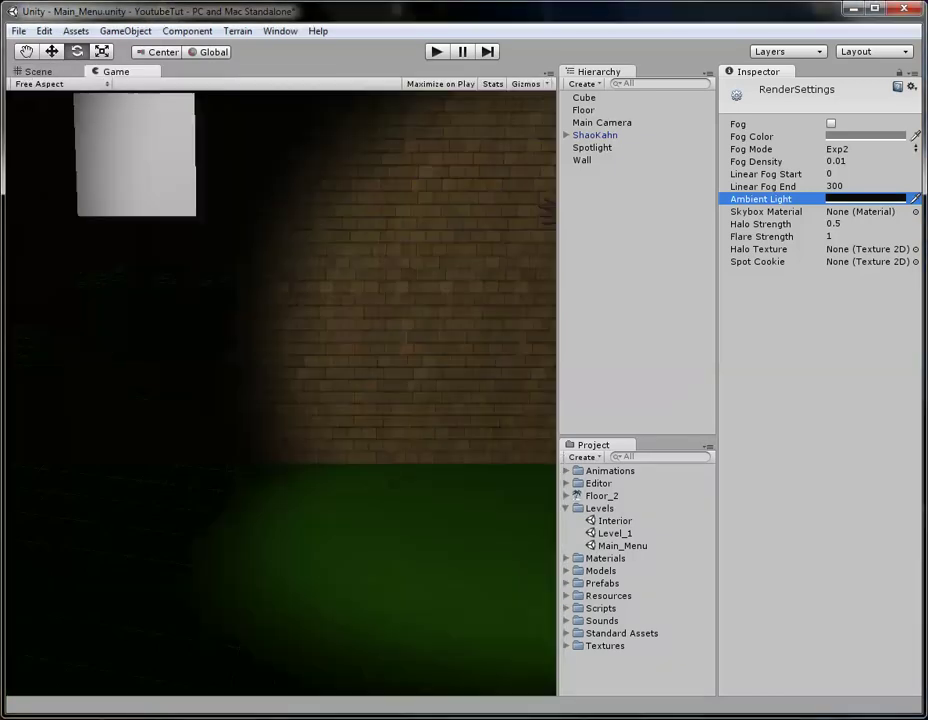
pyautogui.press('space')
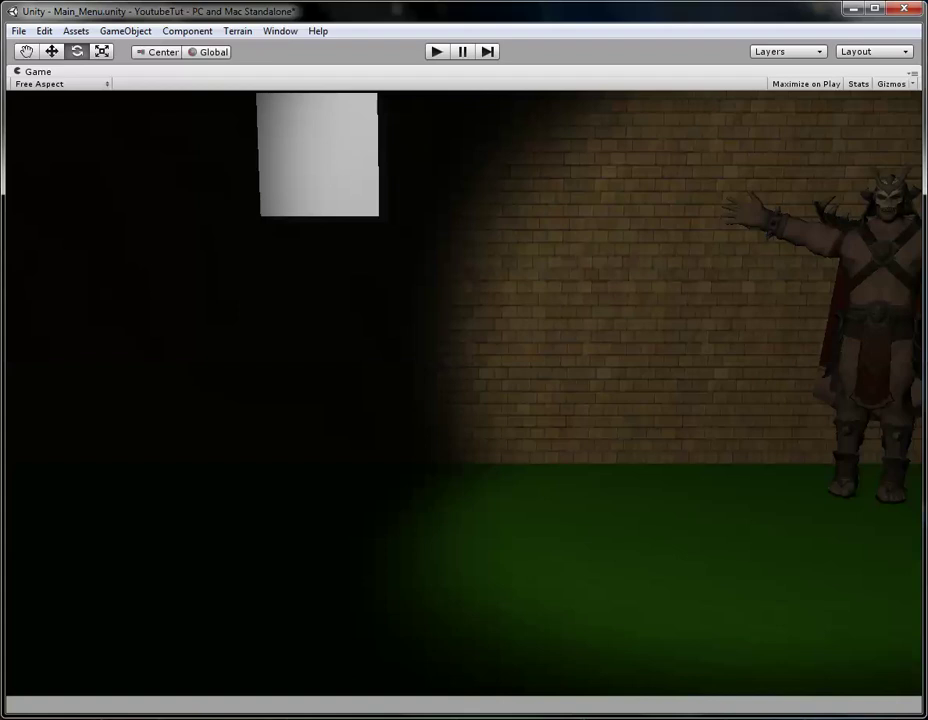
pyautogui.hotkey('shift', 'space')
pyautogui.hotkey('ctrl', '1')
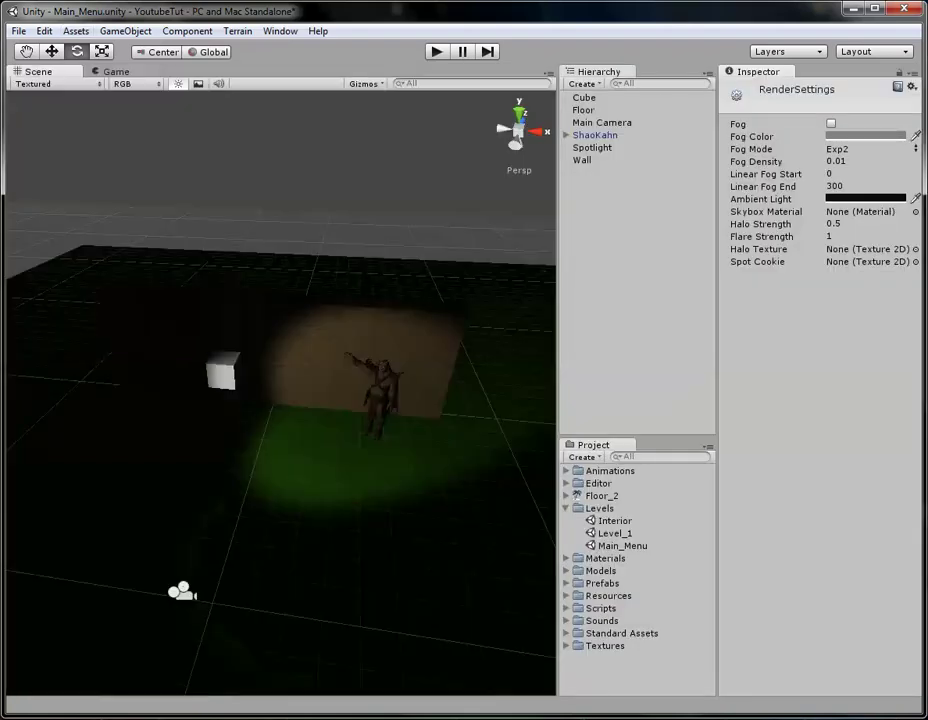
# Step: In the top view, move the spotlight along the X axis to about -4.25
pyautogui.click(592, 147)
pyautogui.moveTo(281, 393); pyautogui.dragTo(326, 403, button='middle')
pyautogui.scroll(-3, 281, 393)
pyautogui.scroll(-1, 281, 393)
pyautogui.press('Escape')
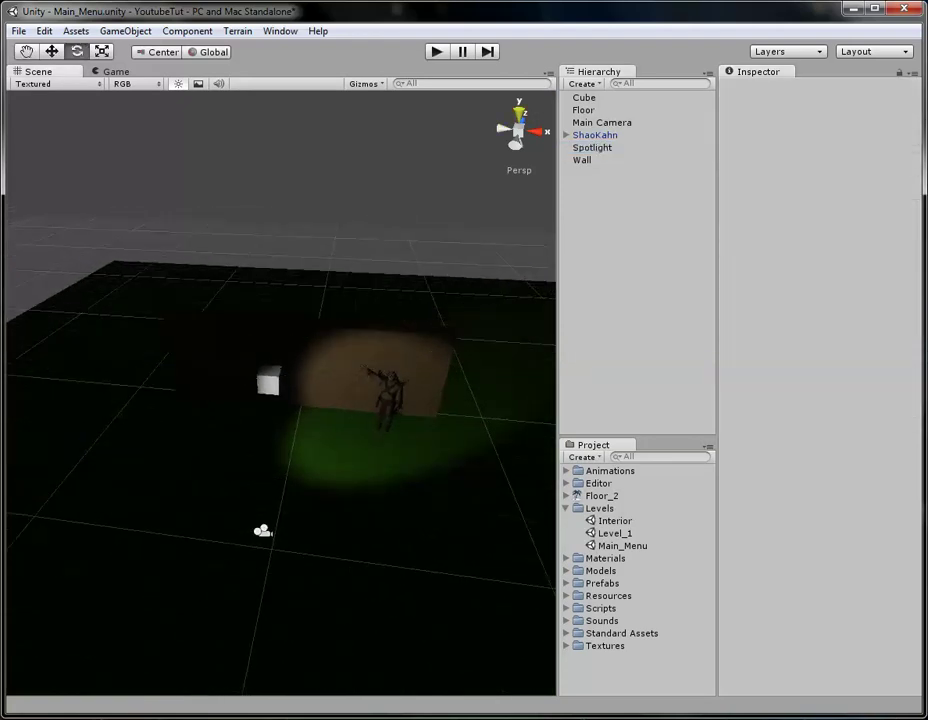
pyautogui.click(519, 113)
pyautogui.click(592, 147)
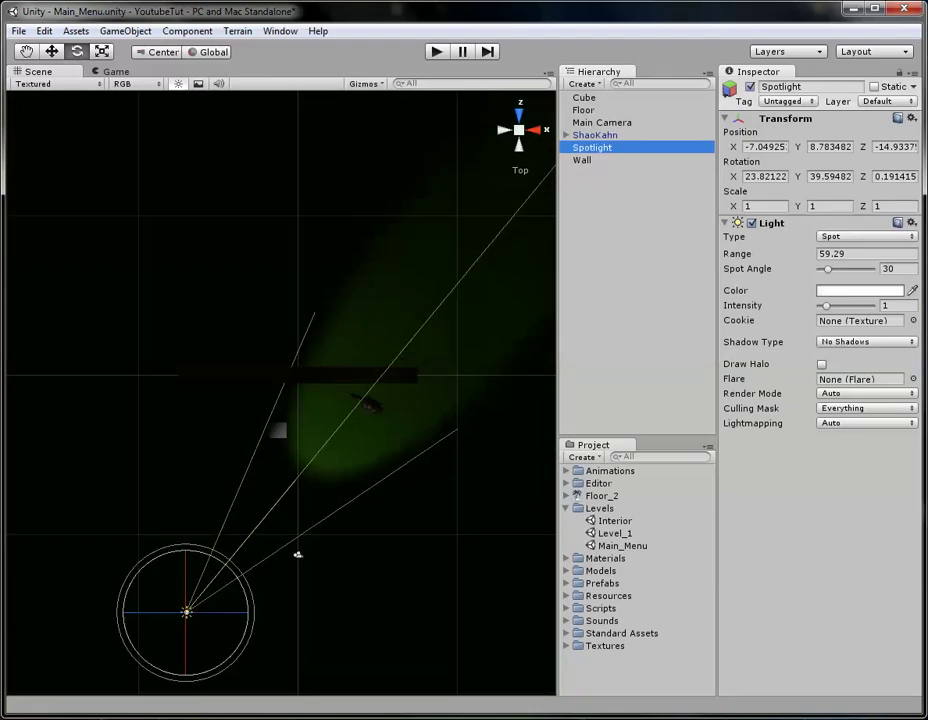
pyautogui.press('w')
pyautogui.moveTo(240, 612); pyautogui.dragTo(284, 612)
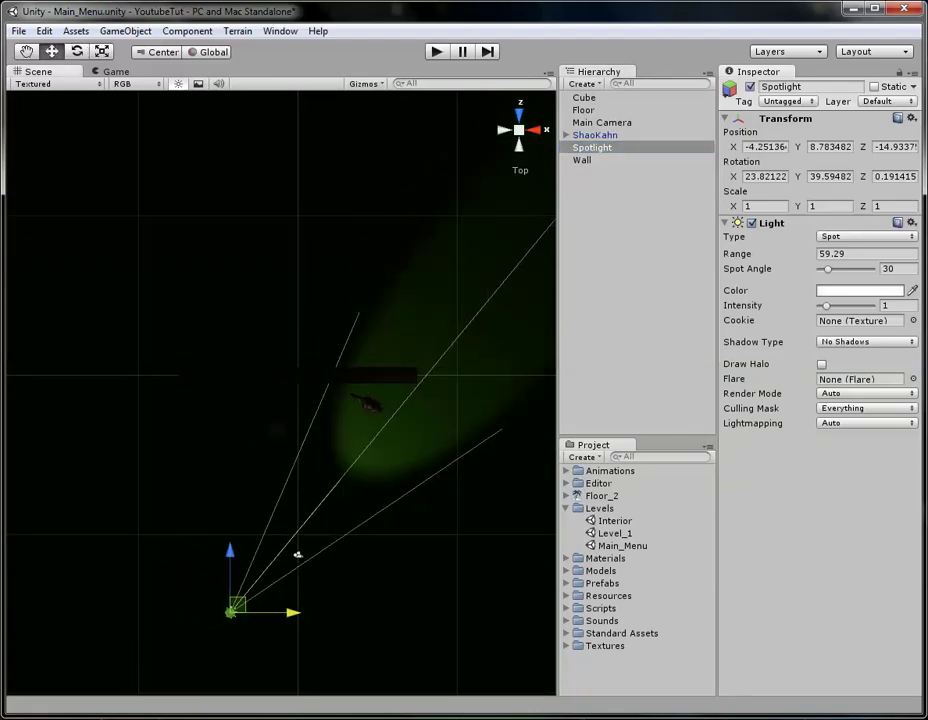
# Step: Duplicate the spotlight and rotate the copy to about -34.9 degrees around Y, aiming it at the opposite side
pyautogui.hotkey('ctrl', 'd')
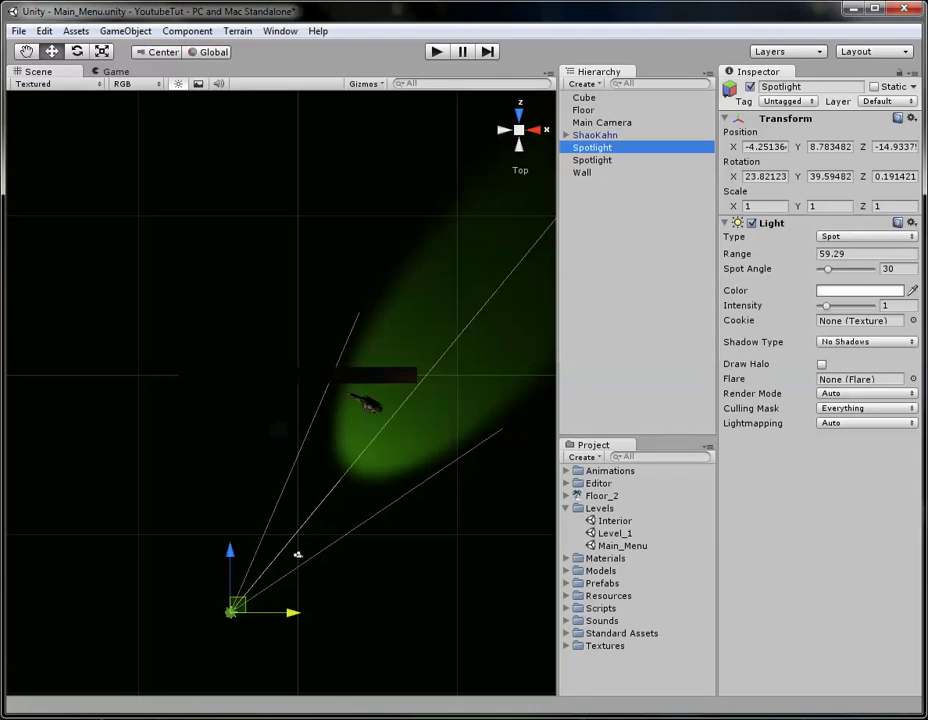
pyautogui.click(77, 51)
pyautogui.moveTo(292, 608); pyautogui.dragTo(239, 465)
pyautogui.moveTo(298, 554); pyautogui.dragTo(298, 554)
pyautogui.press('w')
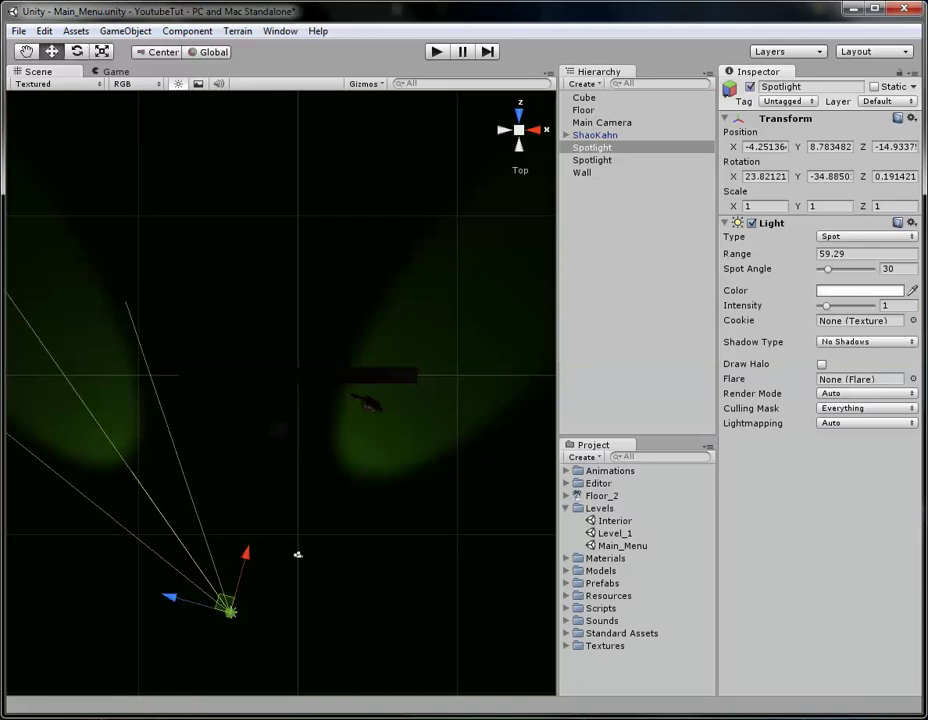
pyautogui.press('x')
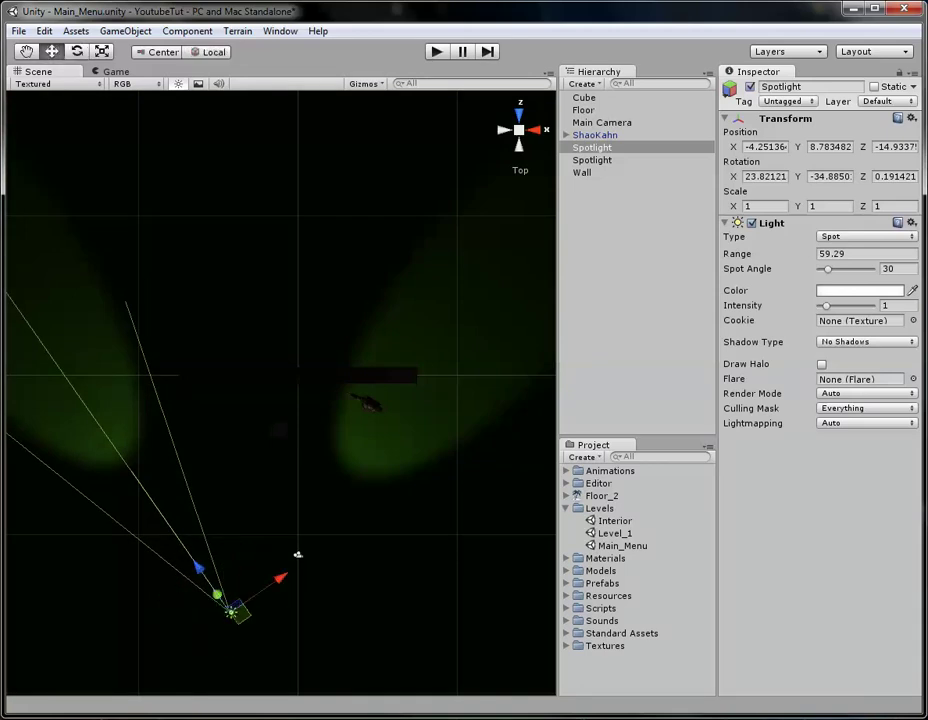
pyautogui.press('x')
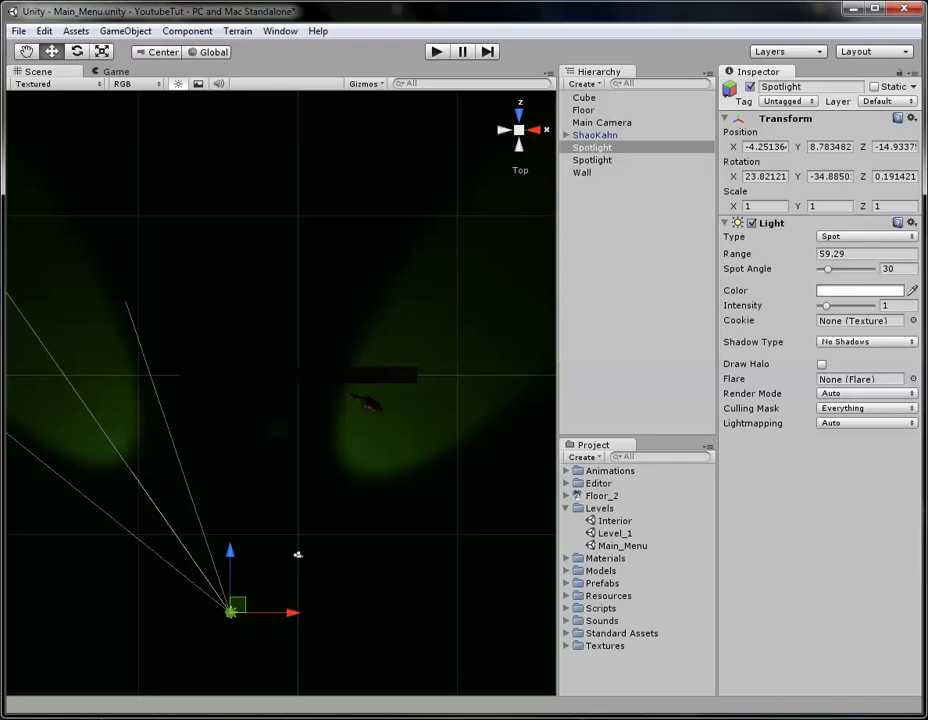
# Step: Move the duplicated spotlight along the X axis to about 5.2 and check the lighting in the maximized Game view
pyautogui.moveTo(288, 612); pyautogui.dragTo(438, 612)
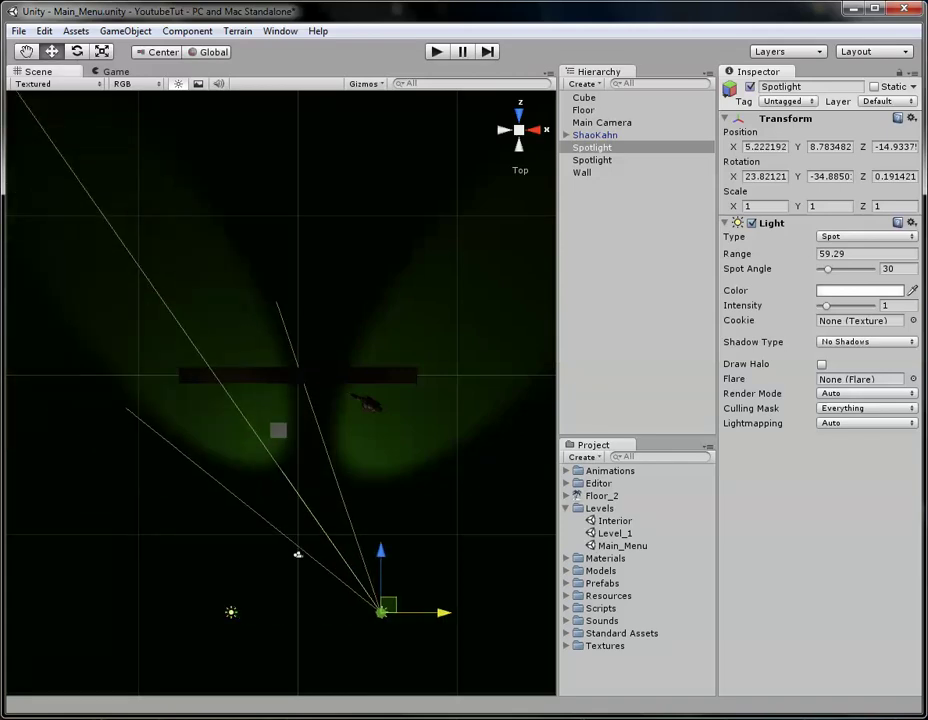
pyautogui.hotkey('ctrl', '2')
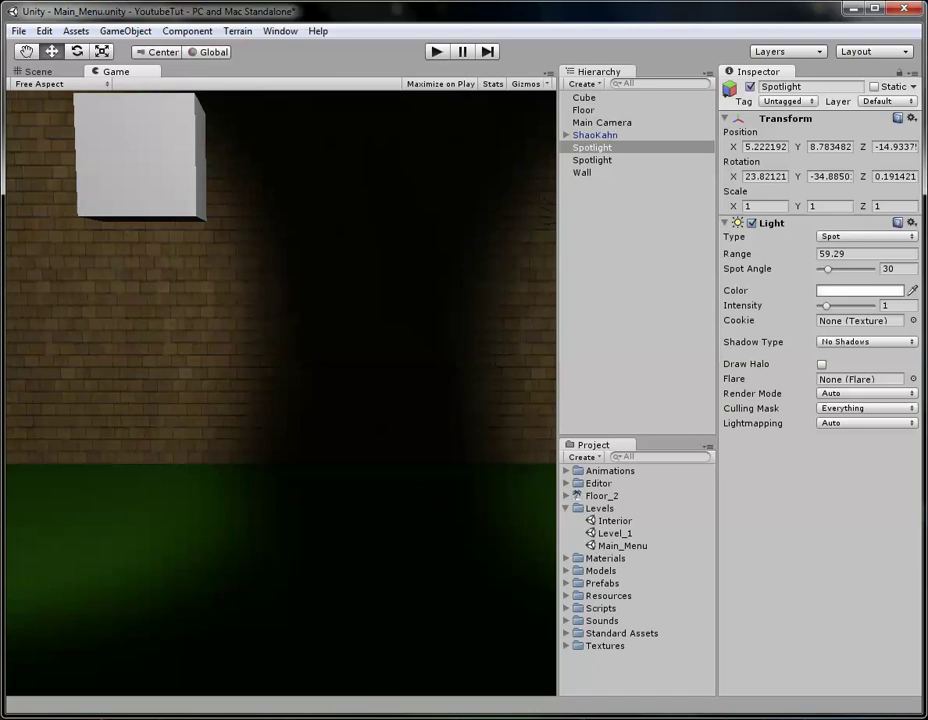
pyautogui.hotkey('shift', 'space')
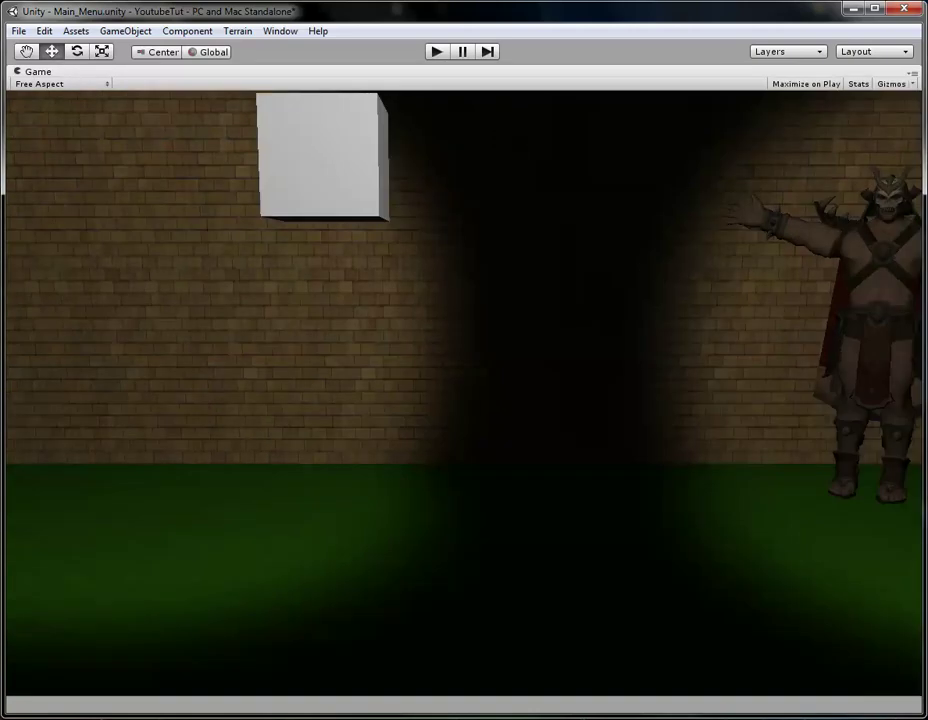
pyautogui.hotkey('shift', 'space')
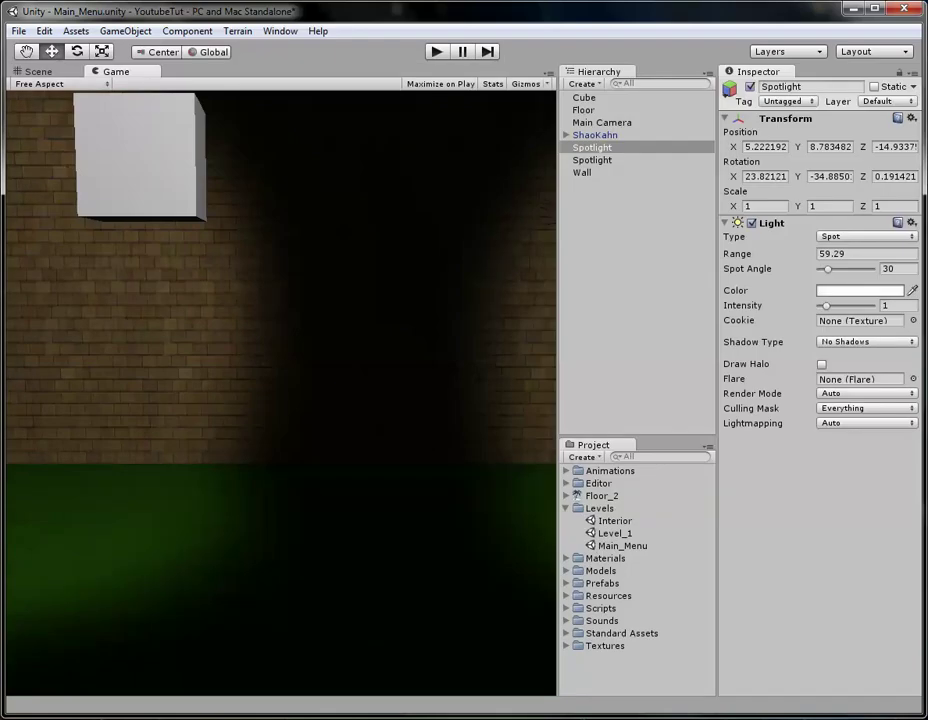
# Step: Delete the duplicated spotlight, move the remaining one to about X -12.5, Z -17.5, and check it in the maximized Game view
pyautogui.hotkey('ctrl', '1')
pyautogui.press('Delete')
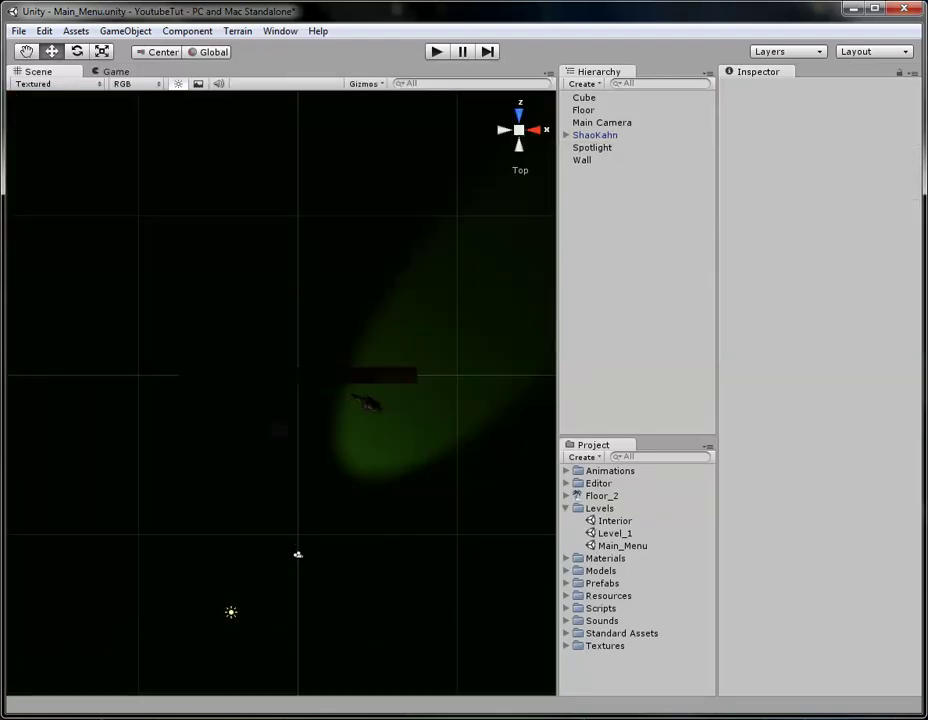
pyautogui.click(592, 147)
pyautogui.moveTo(237, 604); pyautogui.dragTo(106, 646)
pyautogui.click(134, 84)
pyautogui.click(116, 71)
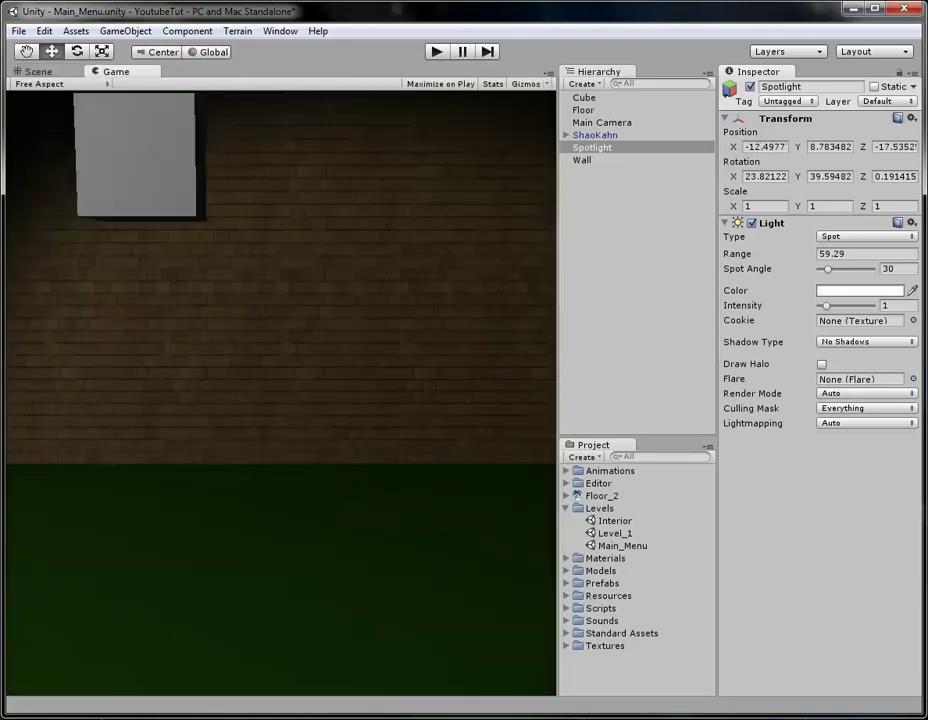
pyautogui.press('space')
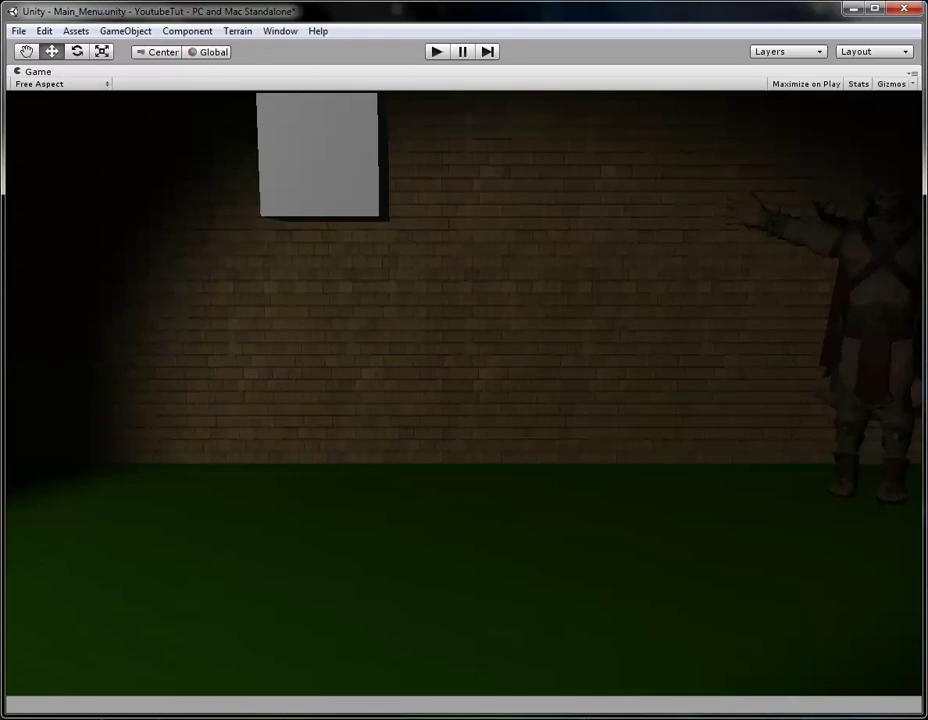
pyautogui.hotkey('shift', 'space')
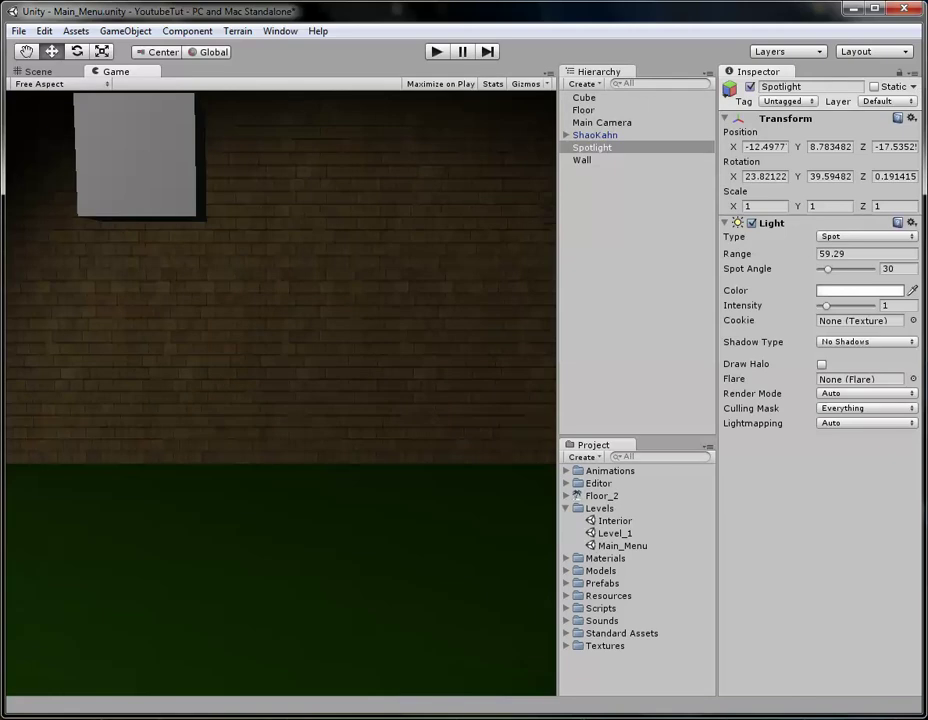
# Step: Add a 3D Text object to the scene in front of the wall
pyautogui.hotkey('ctrl', '1')
pyautogui.keyDown('alt'); pyautogui.moveTo(300, 555); pyautogui.dragTo(458, 212); pyautogui.keyUp('alt')
pyautogui.click(430, 220)
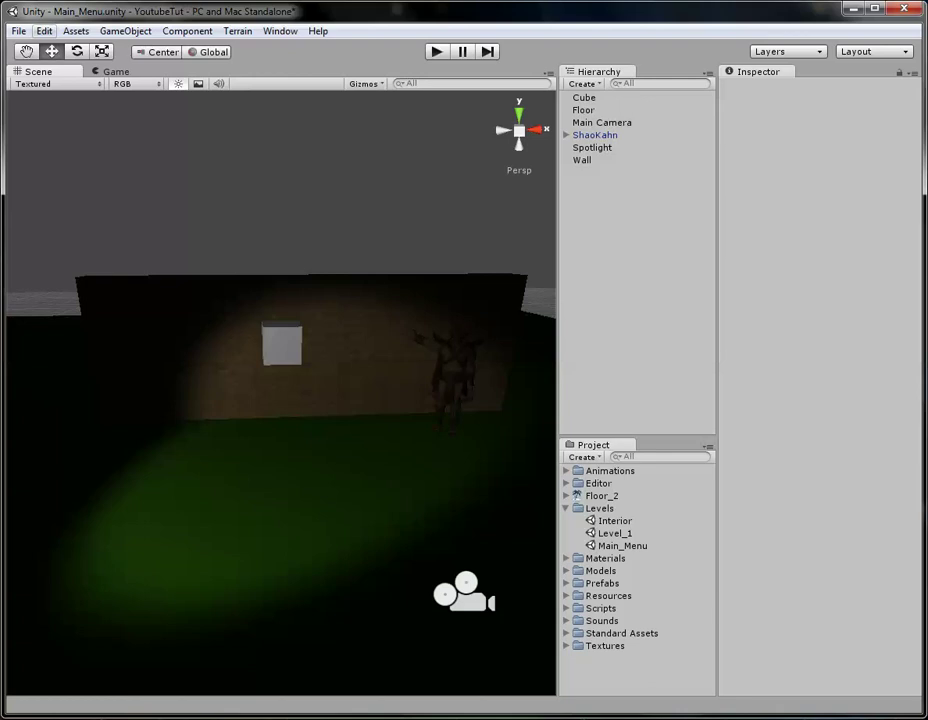
pyautogui.click(44, 31)
pyautogui.moveTo(125, 31)
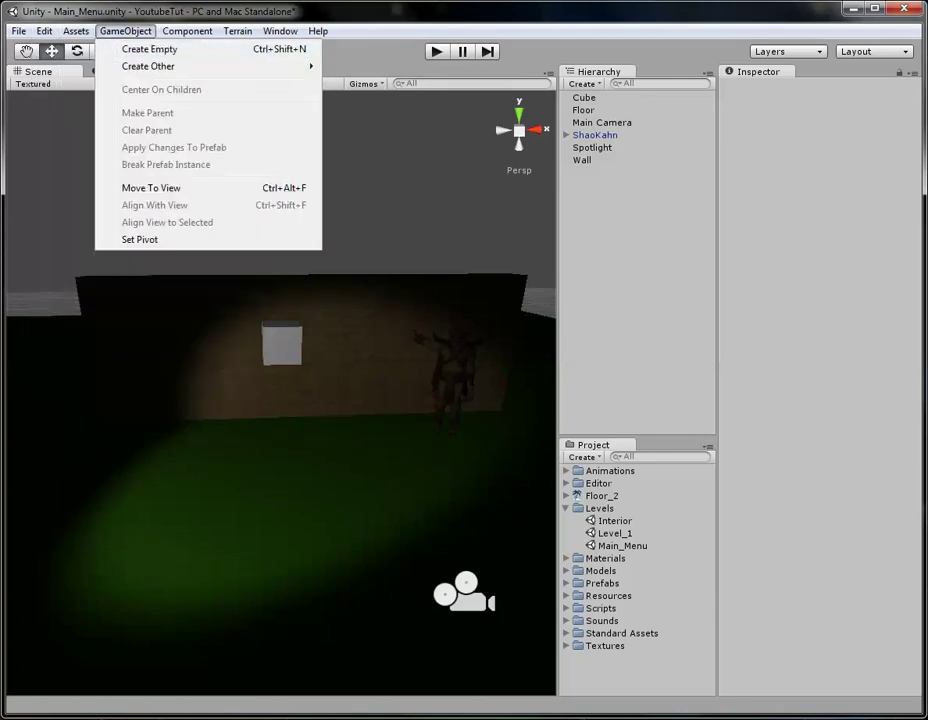
pyautogui.moveTo(148, 66)
pyautogui.click(360, 134)
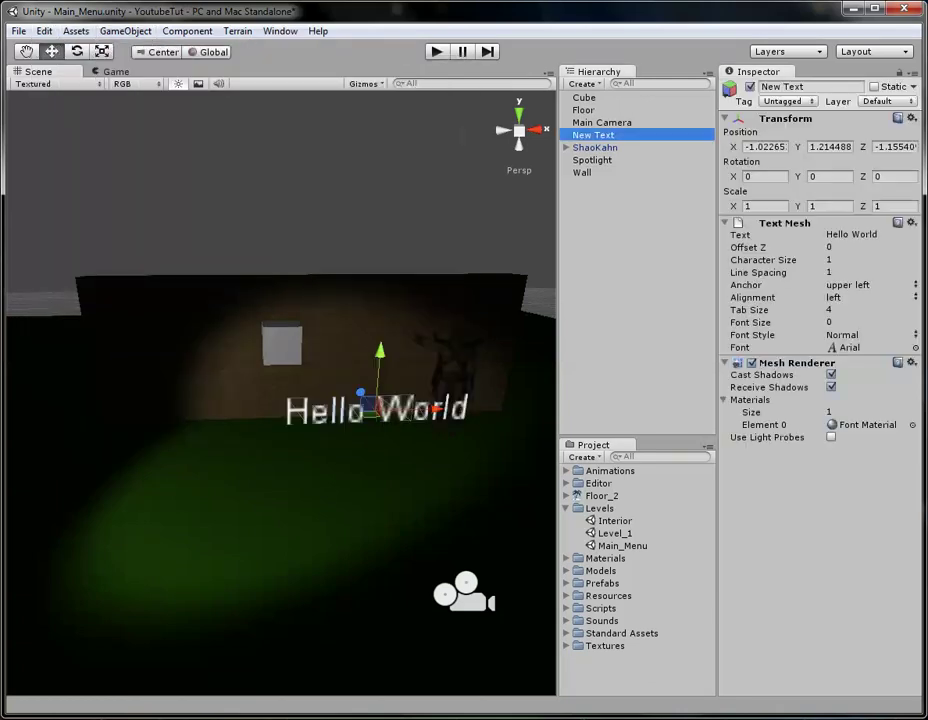
# Step: Position the new text high on the wall at about X -2.74, Y 4.67, Z -0.67 and check it in the Game view
pyautogui.moveTo(370, 412); pyautogui.dragTo(540, 380)
pyautogui.moveTo(172, 374); pyautogui.dragTo(244, 389)
pyautogui.moveTo(293, 338); pyautogui.dragTo(20, 246)
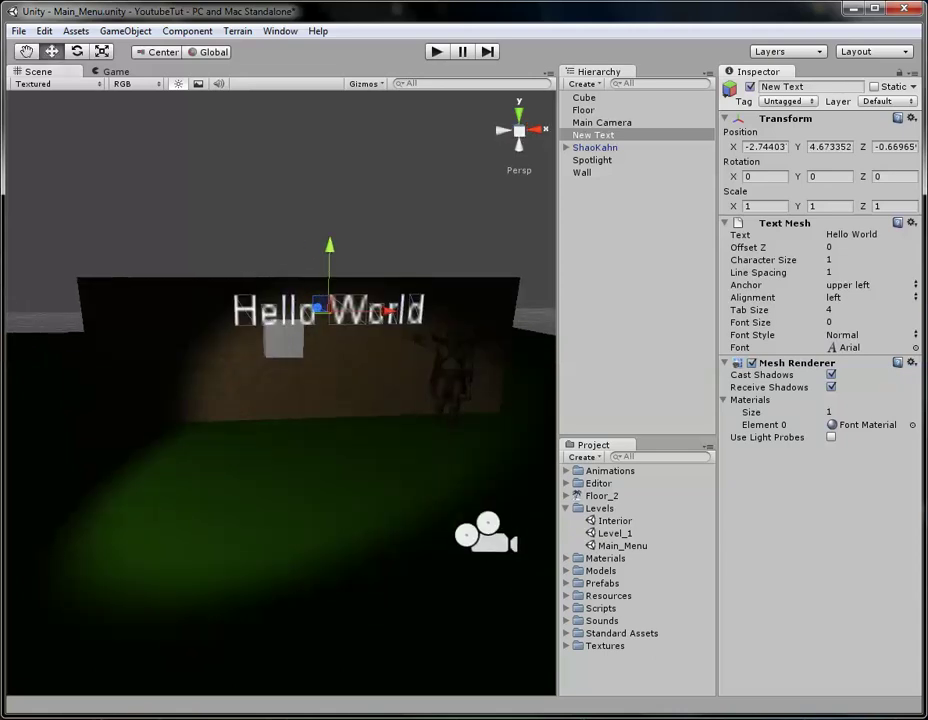
pyautogui.click(115, 71)
pyautogui.press('space')
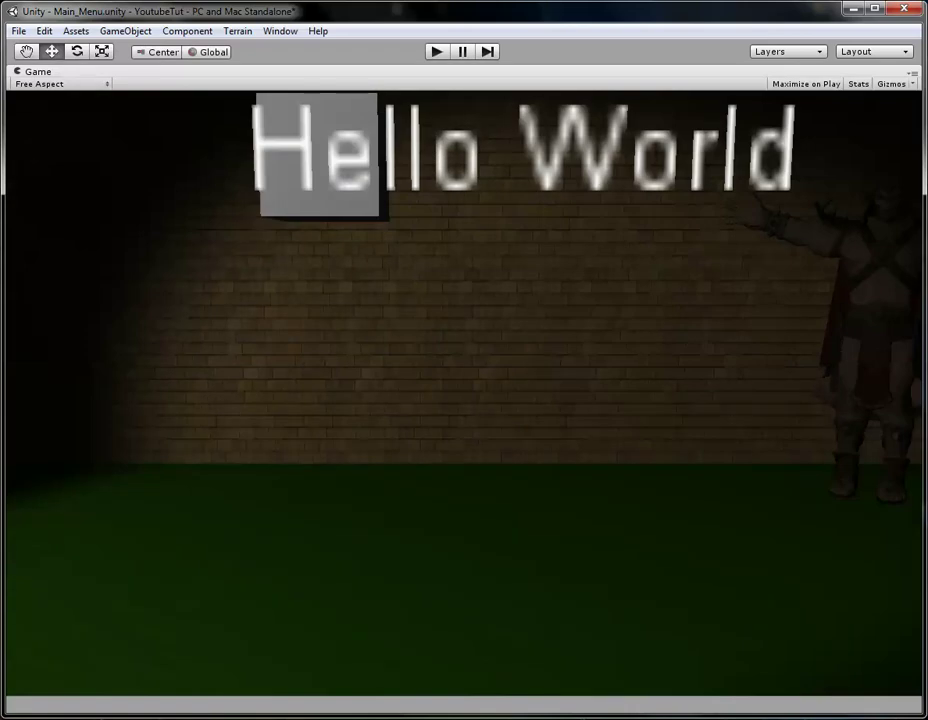
pyautogui.hotkey('shift', 'space')
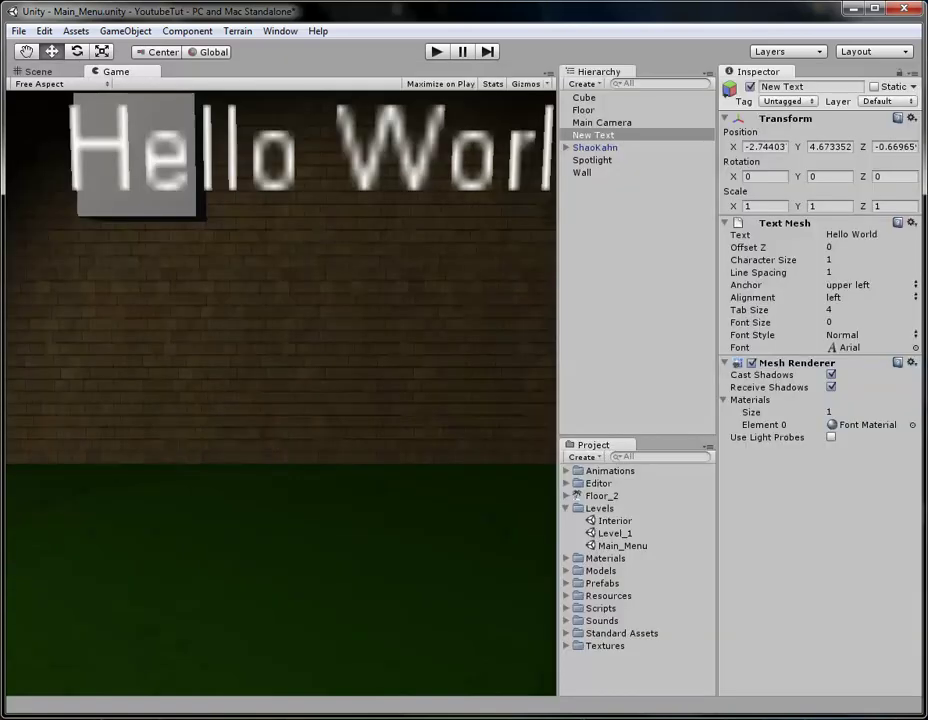
# Step: Move the text along the X axis to about -4.19
pyautogui.hotkey('ctrl', '1')
pyautogui.click(390, 235)
pyautogui.click(366, 309)
pyautogui.moveTo(389, 311); pyautogui.dragTo(345, 312)
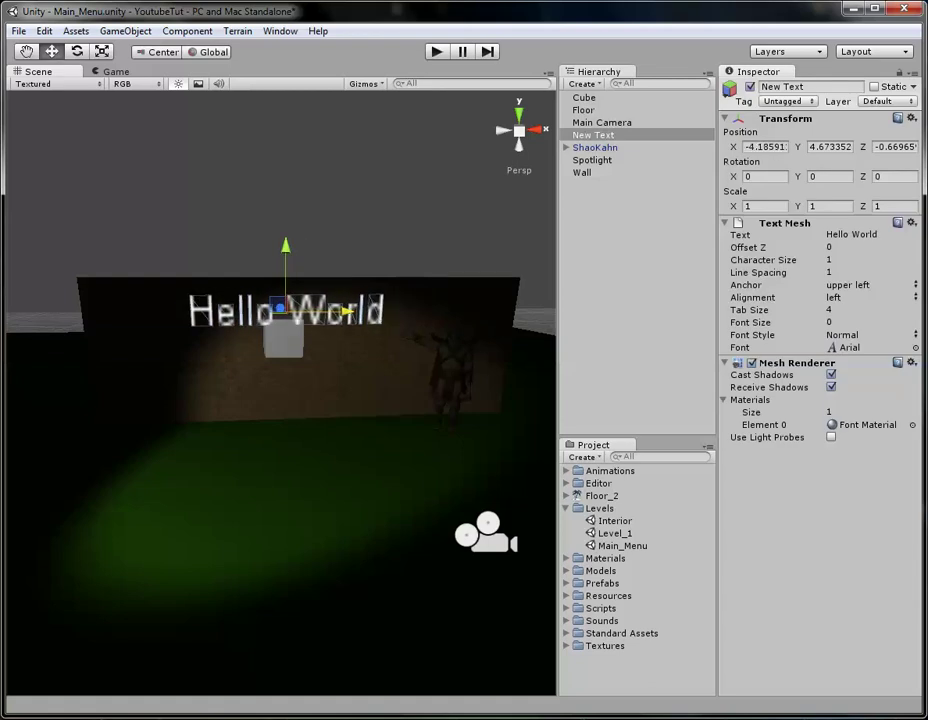
# Step: Set the text's font to BebasNeue and assign that font's material to its mesh renderer
pyautogui.click(914, 347)
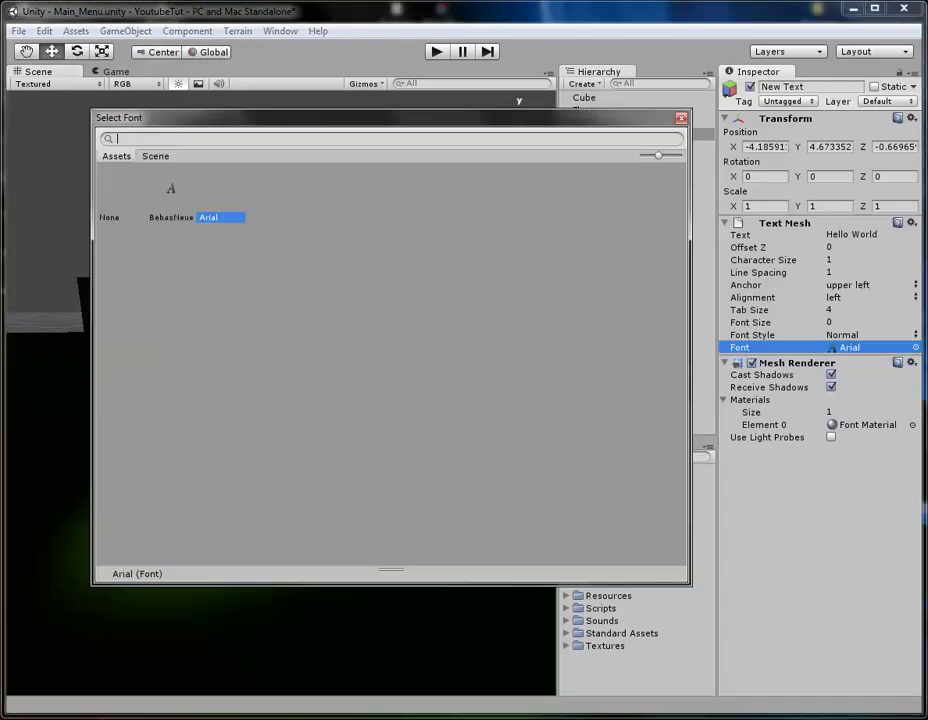
pyautogui.doubleClick(171, 195)
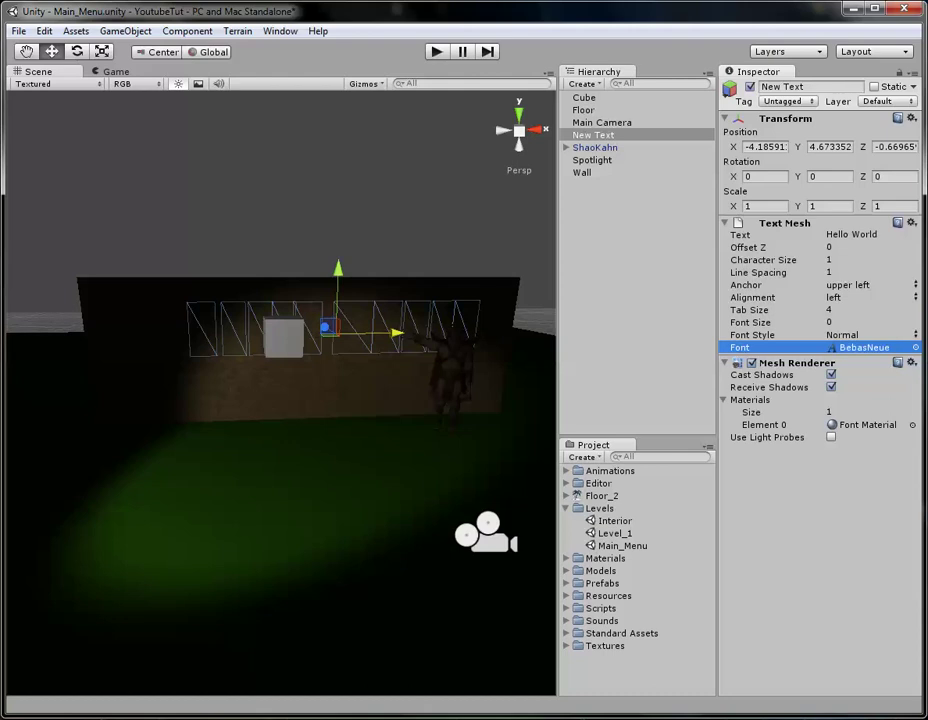
pyautogui.click(566, 645)
pyautogui.scroll(-3, 634, 580)
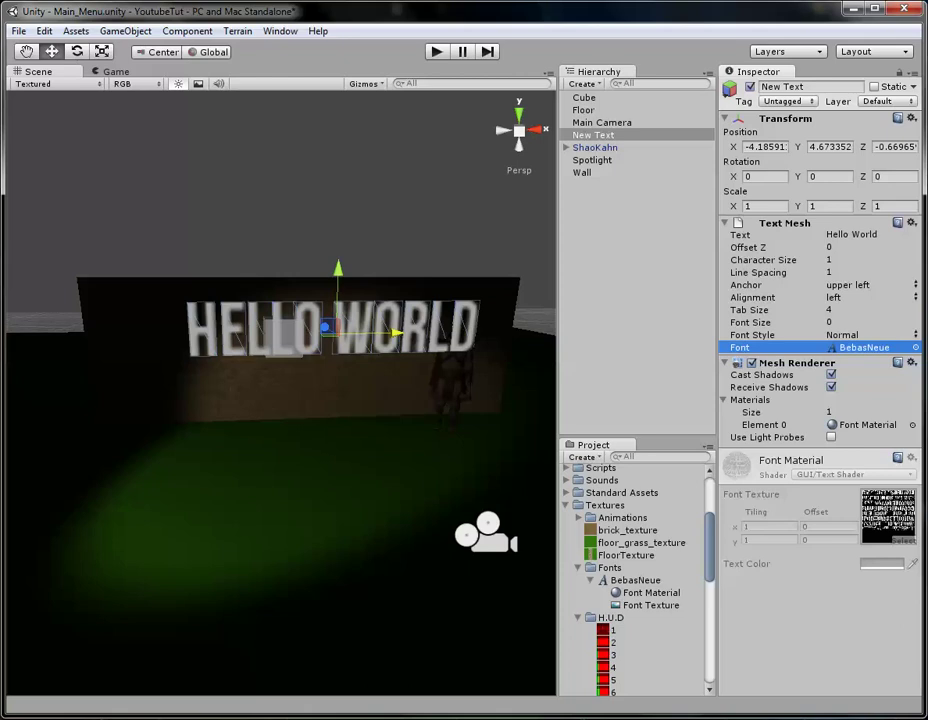
# Step: Duplicate the BebasNeue font asset and rename the copy BebasNeue_Main_Menu
pyautogui.click(635, 580)
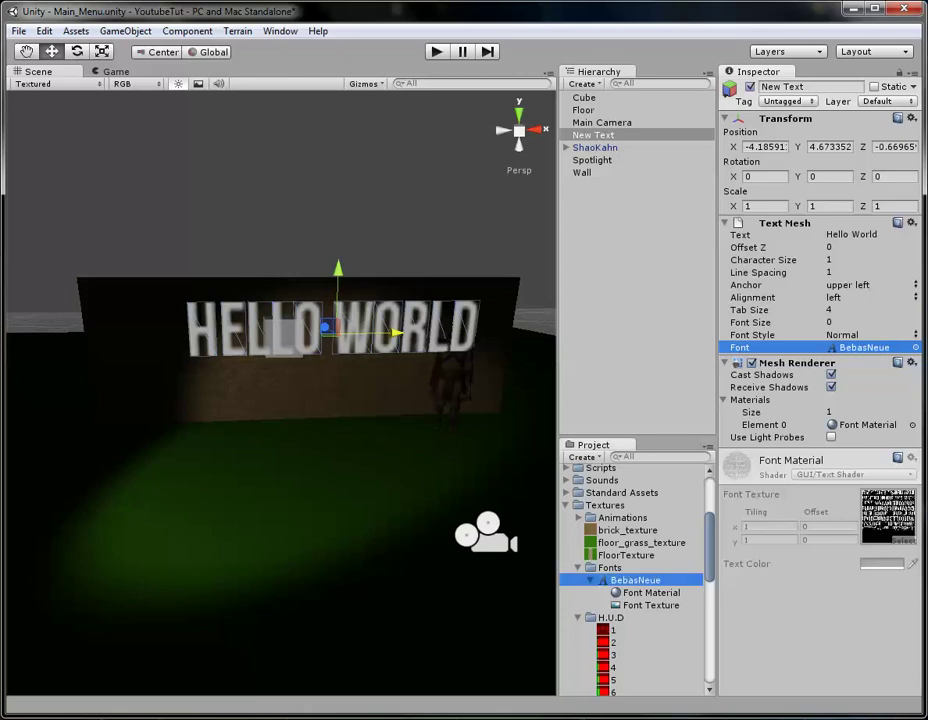
pyautogui.click(590, 580)
pyautogui.press('F2')
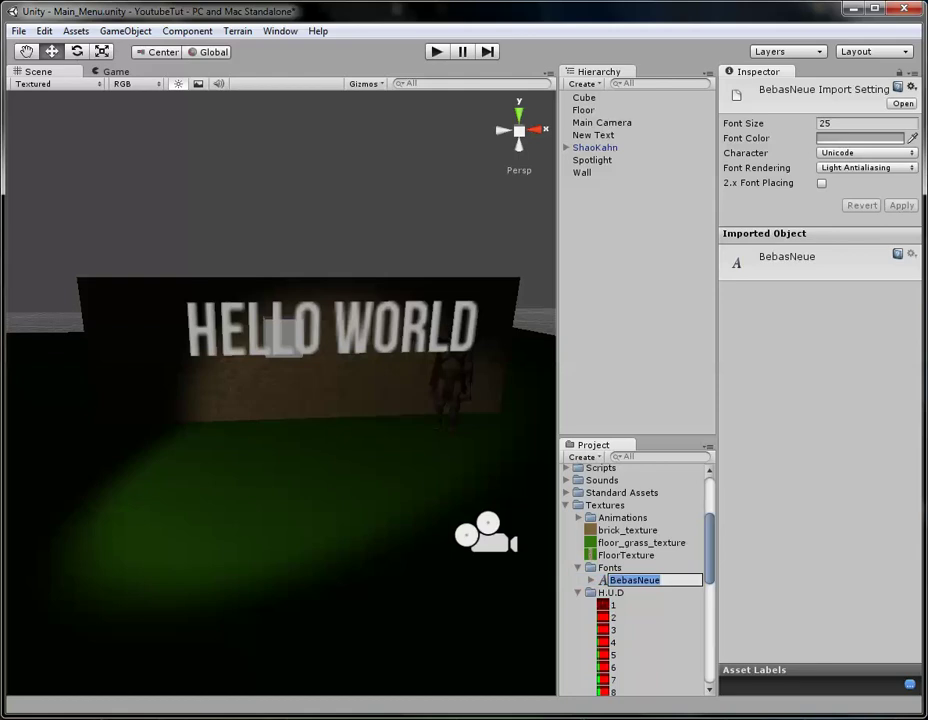
pyautogui.hotkey('ctrl', 'd')
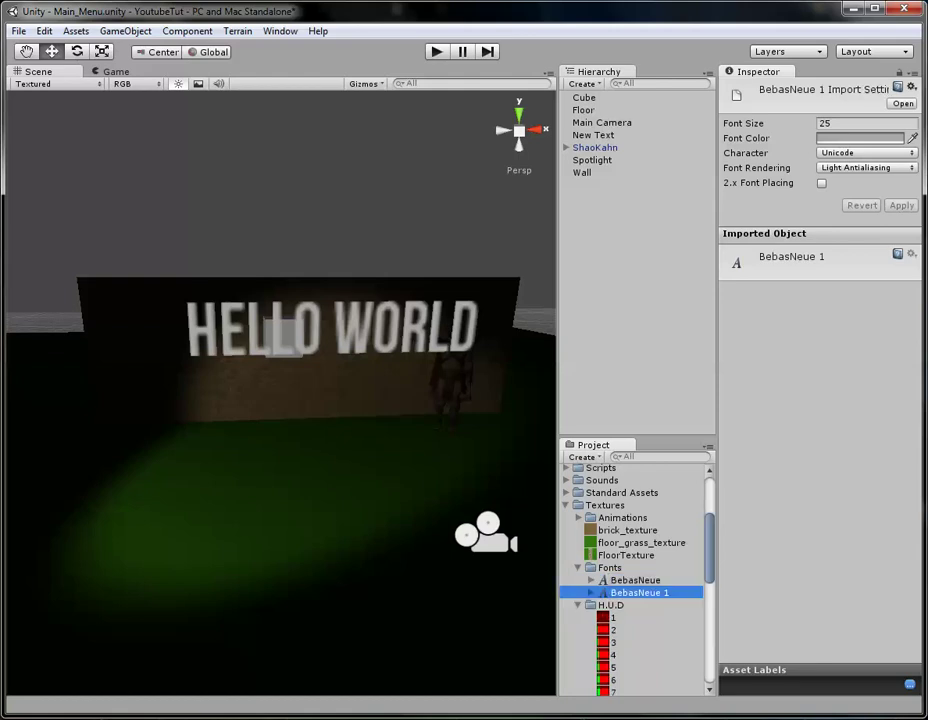
pyautogui.press('F2')
pyautogui.press('End')
pyautogui.press('BackSpace')
pyautogui.press('BackSpace')
pyautogui.write('_Main_Menu')
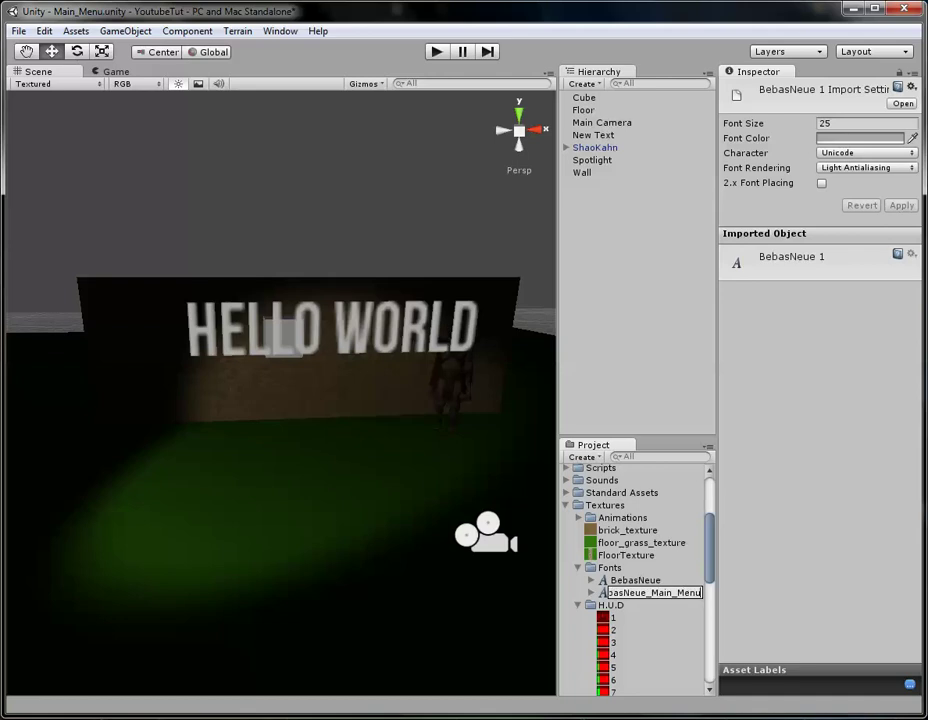
pyautogui.press('Return')
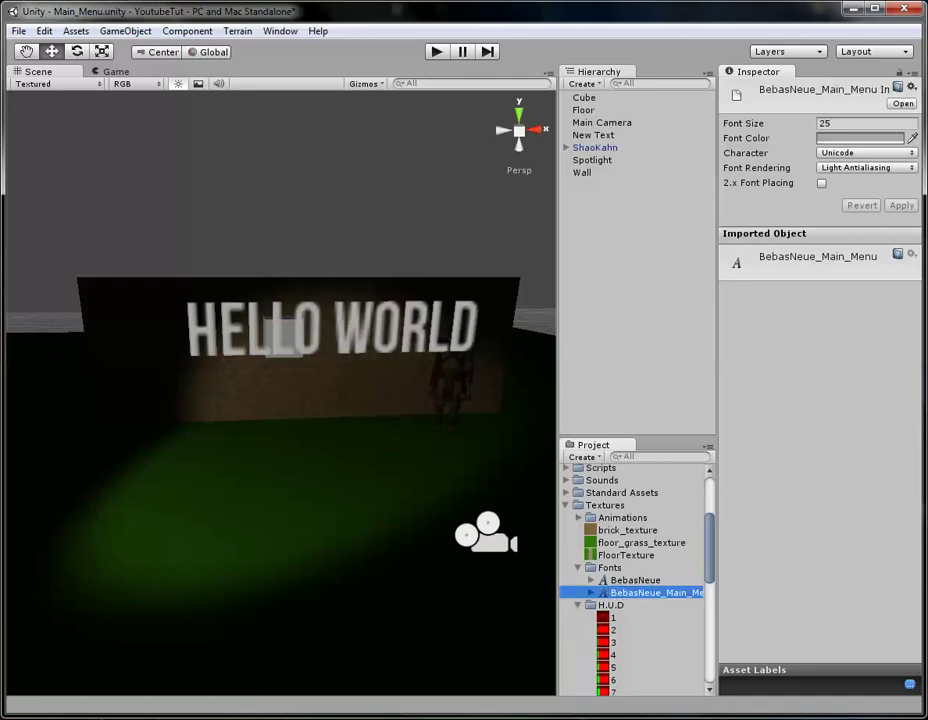
# Step: Set the font size of BebasNeue_Main_Menu to 100 and apply the import settings
pyautogui.click(830, 123)
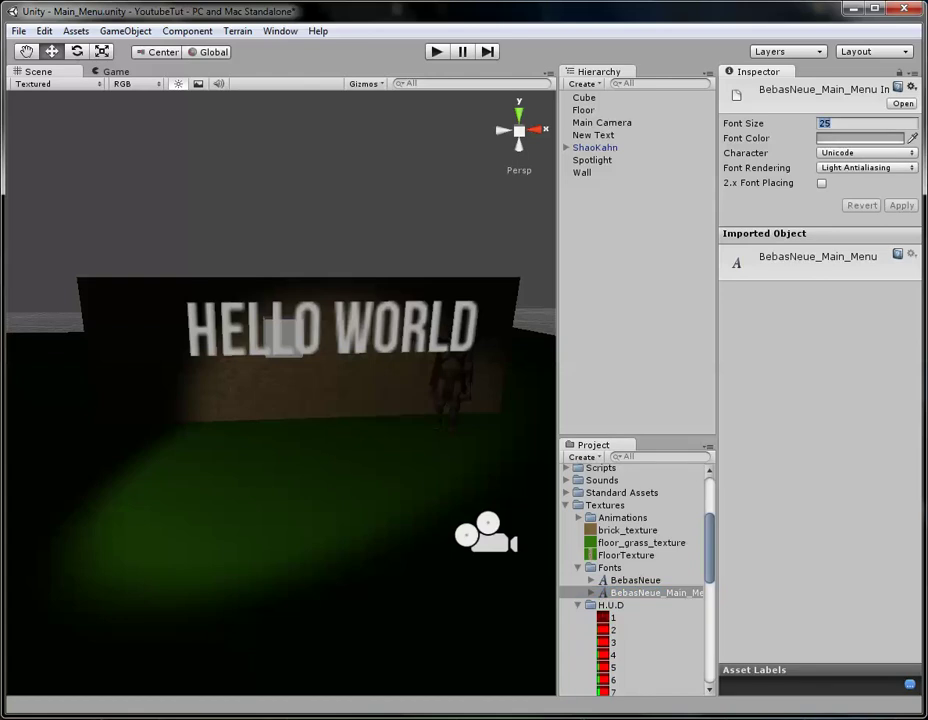
pyautogui.write('100')
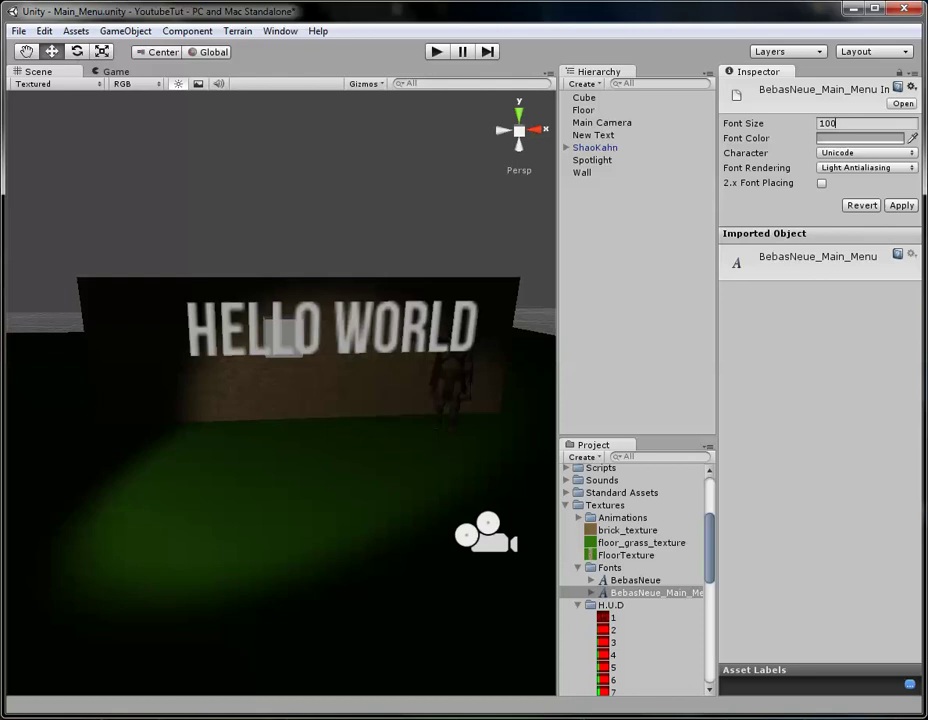
pyautogui.click(901, 205)
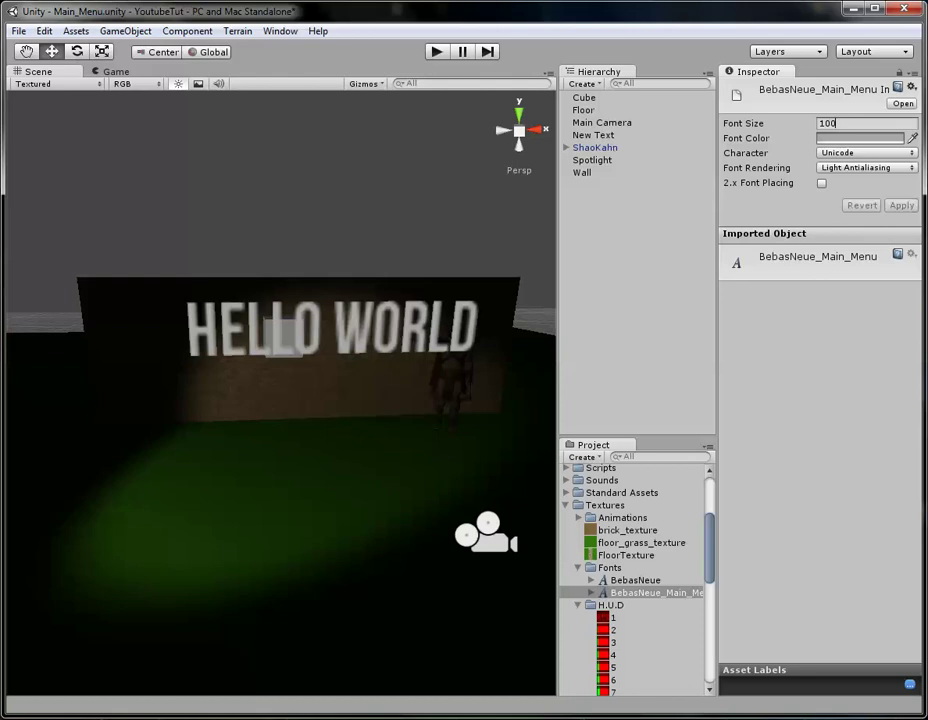
# Step: Rename the New Text object as Play_Game
pyautogui.click(593, 135)
pyautogui.click(593, 135)
pyautogui.write('Play_Game')
pyautogui.press('Return')
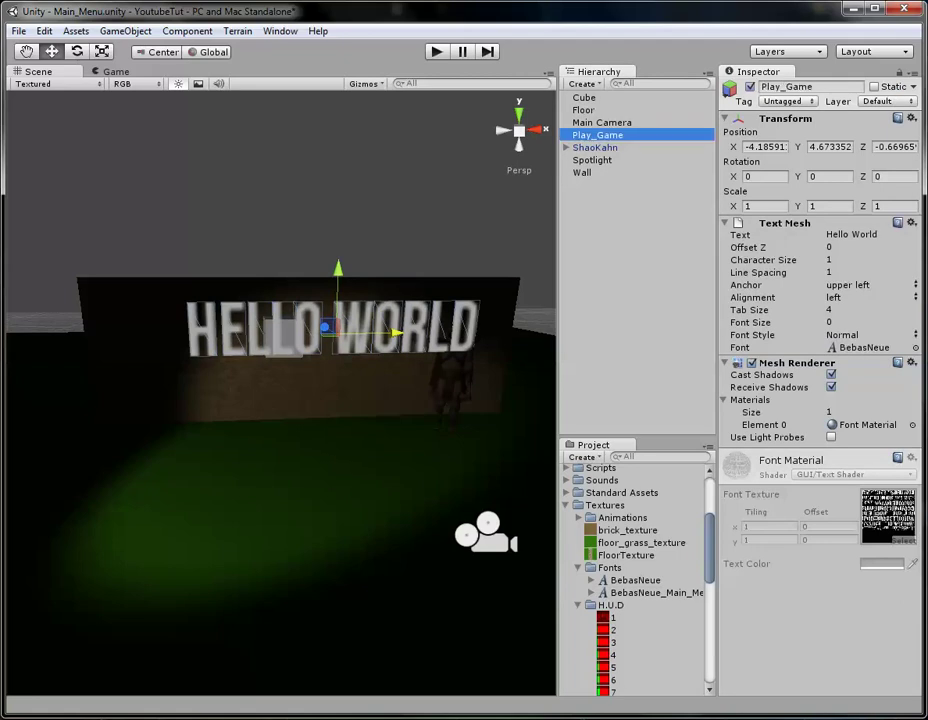
# Step: Assign the BebasNeue_Main_Menu font and its Font Material to the Play_Game text
pyautogui.moveTo(636, 592); pyautogui.dragTo(868, 347)
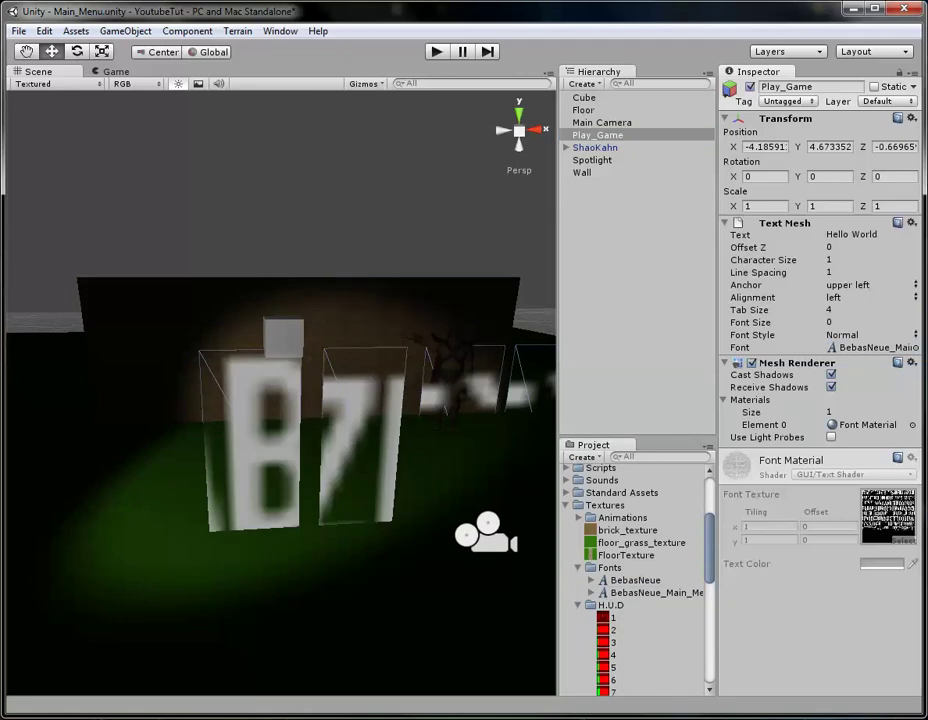
pyautogui.click(591, 593)
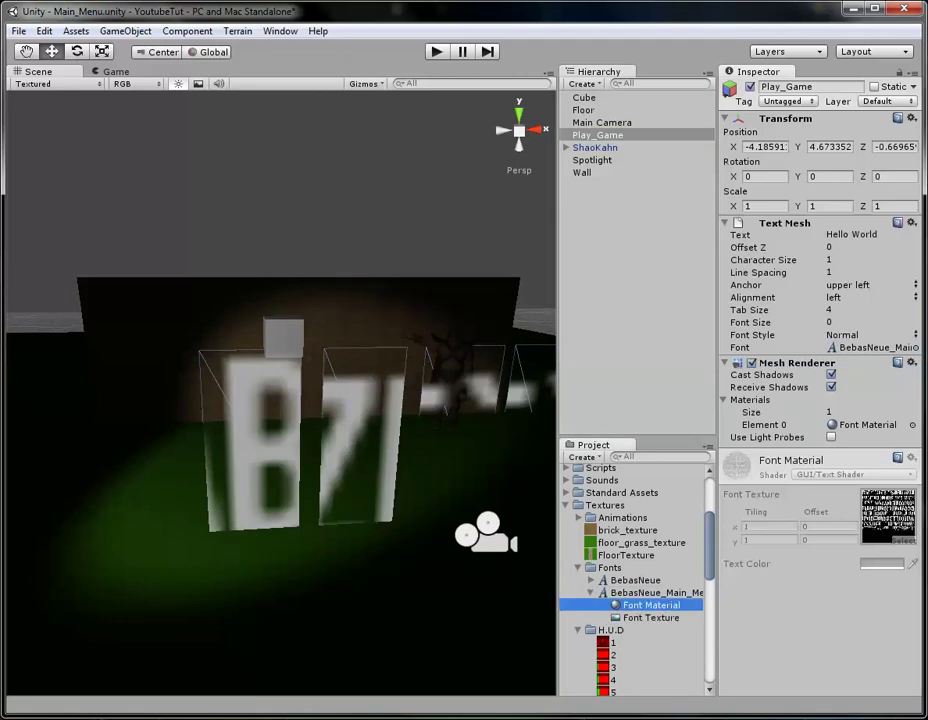
pyautogui.moveTo(651, 605); pyautogui.dragTo(866, 424)
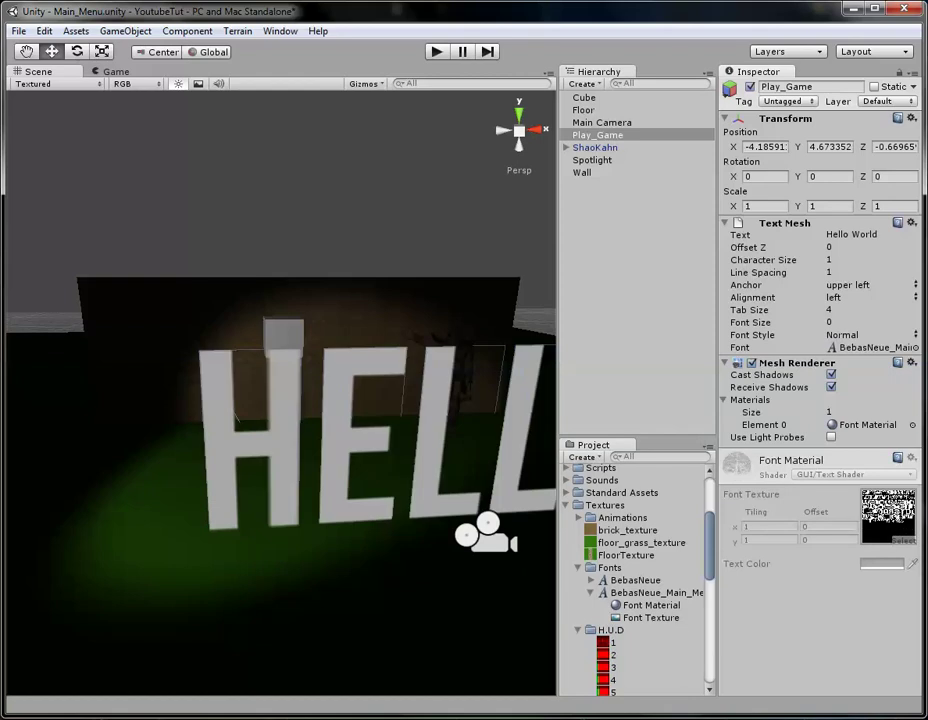
pyautogui.click(591, 593)
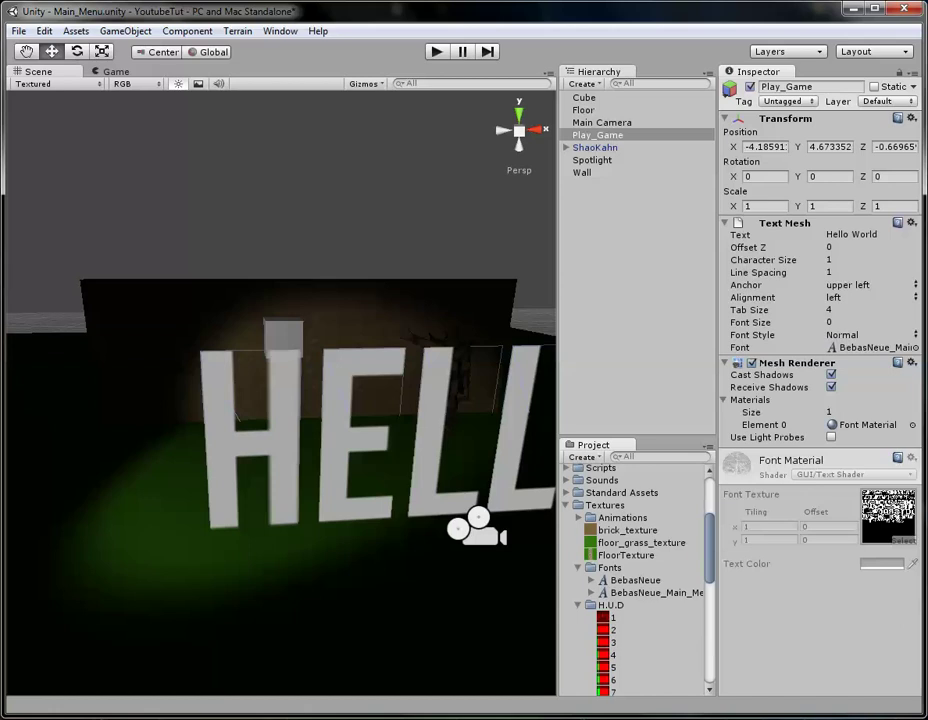
# Step: Set the Play_Game text's character size to 0.2 and check it in the maximized Game view
pyautogui.click(860, 259)
pyautogui.write('0.1')
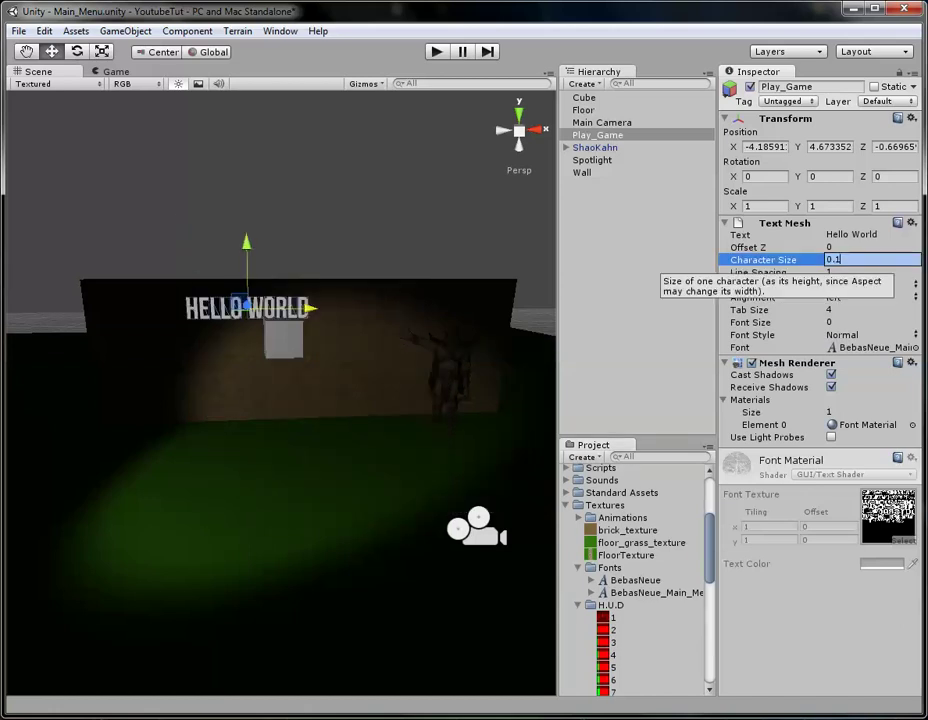
pyautogui.press('BackSpace')
pyautogui.write('2')
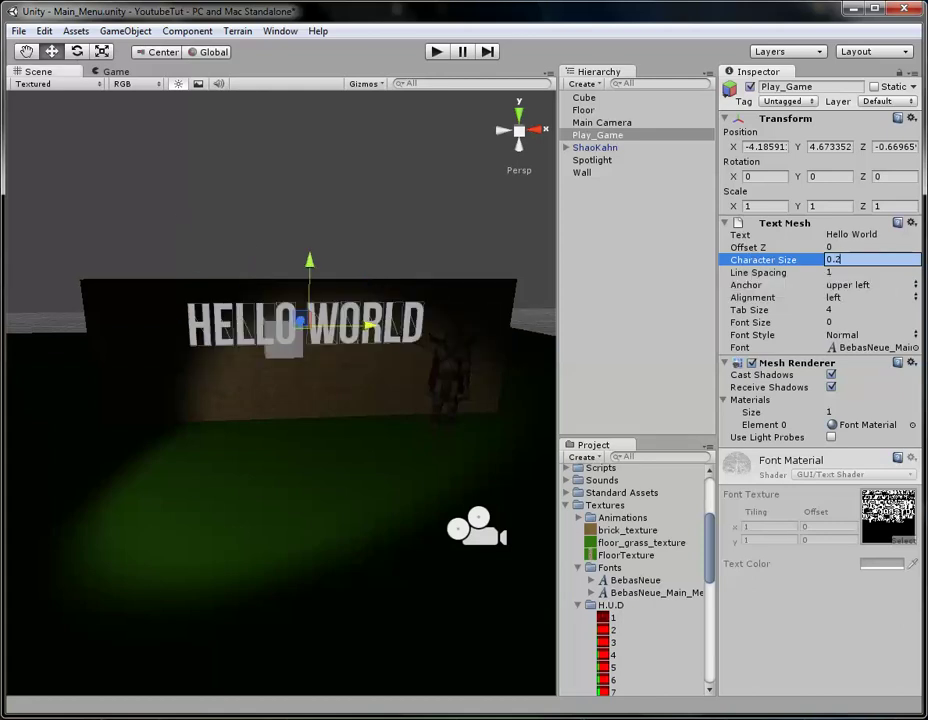
pyautogui.click(115, 71)
pyautogui.press('space')
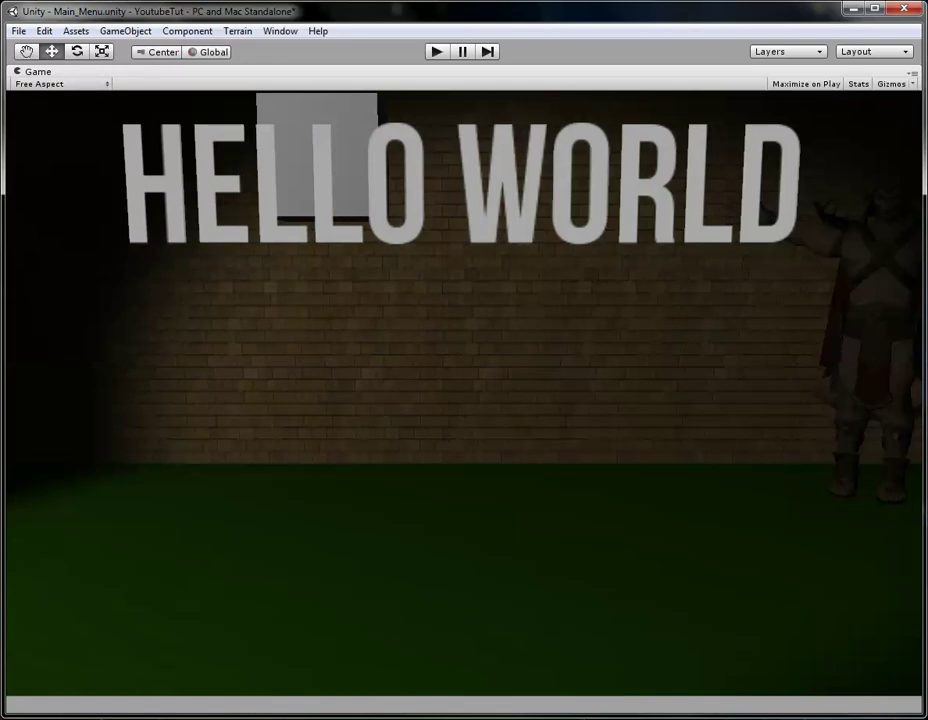
pyautogui.press('space')
# Step: Set the Play_Game text's character size to 0.178 and check it in the maximized Game view
pyautogui.click(841, 259)
pyautogui.press('BackSpace')
pyautogui.write('1')
pyautogui.press('BackSpace')
pyautogui.write('2')
pyautogui.press('BackSpace')
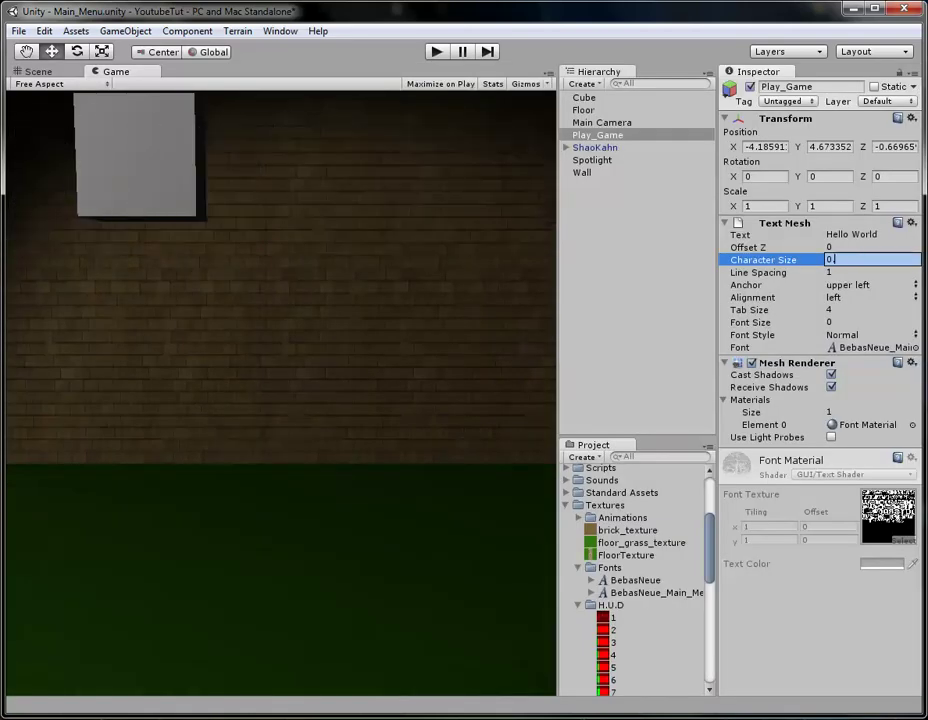
pyautogui.write('15')
pyautogui.press('BackSpace')
pyautogui.write('78')
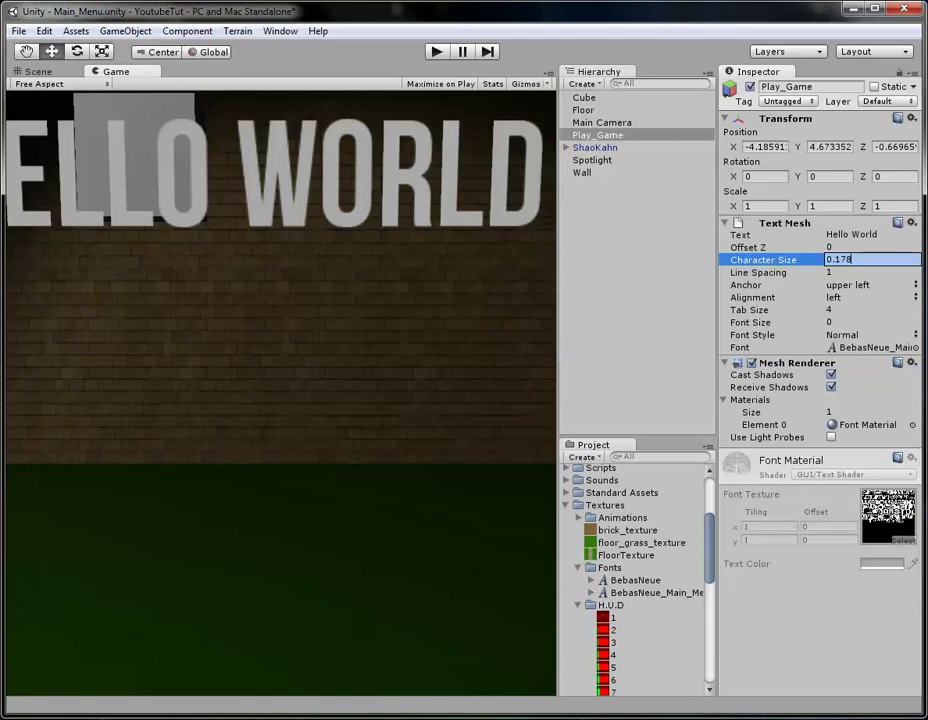
pyautogui.press('Return')
pyautogui.click(752, 297)
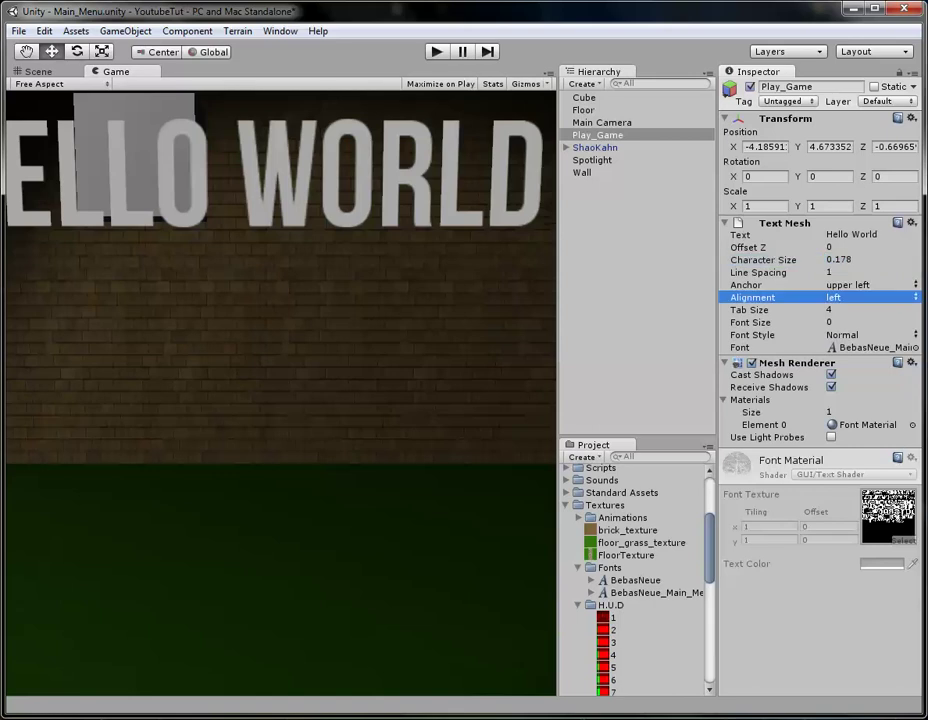
pyautogui.press('space')
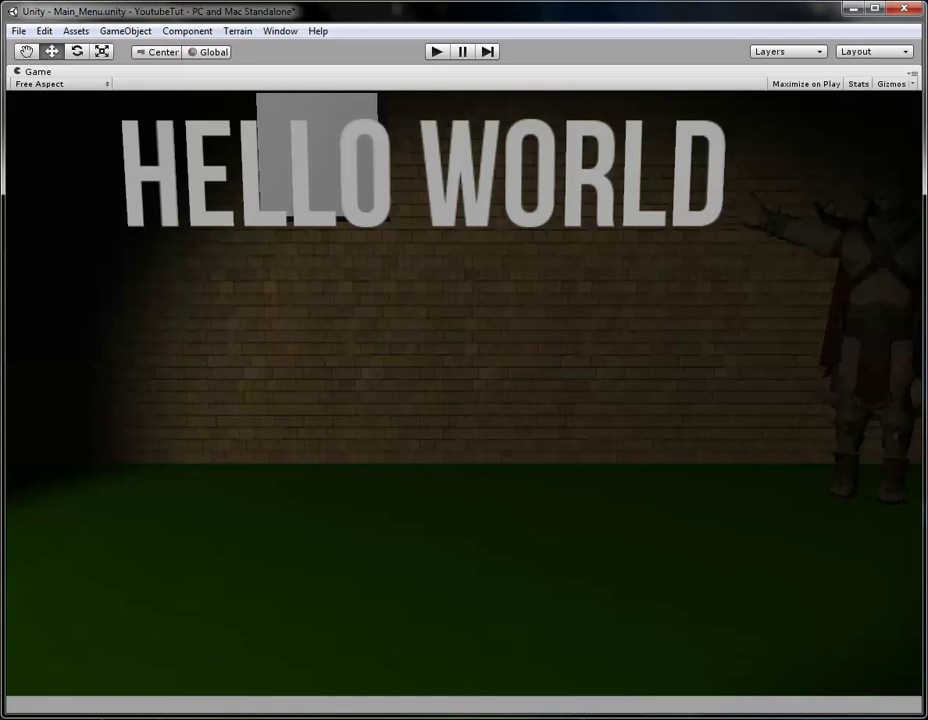
pyautogui.press('space')
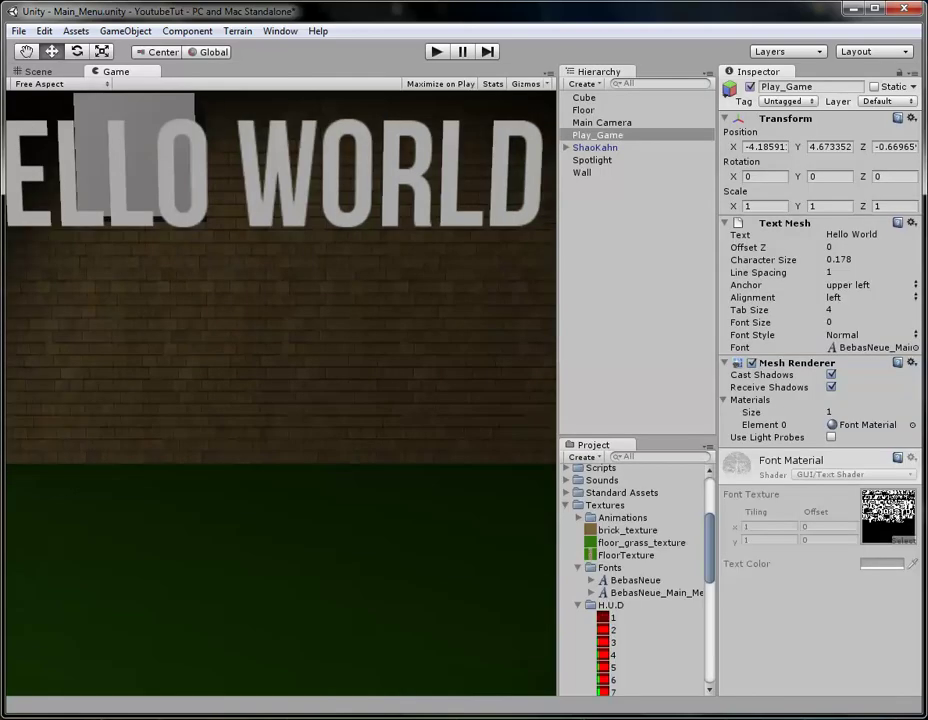
# Step: Change the Play_Game object's displayed text to "Play Game" and check it in the maximized Game view
pyautogui.moveTo(878, 234); pyautogui.dragTo(824, 234)
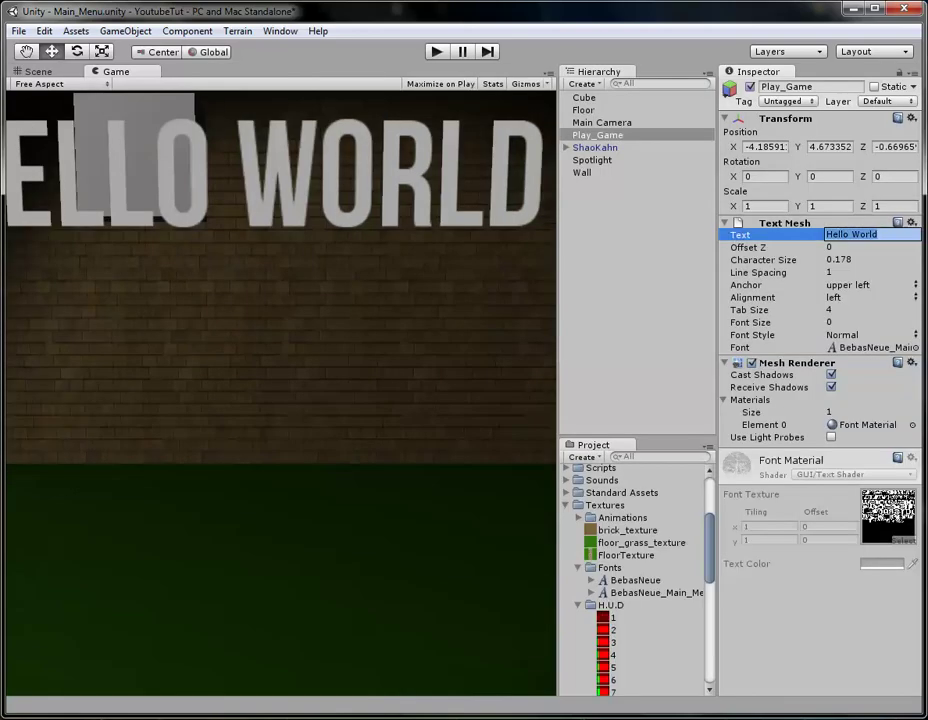
pyautogui.press('BackSpace')
pyautogui.write('Play')
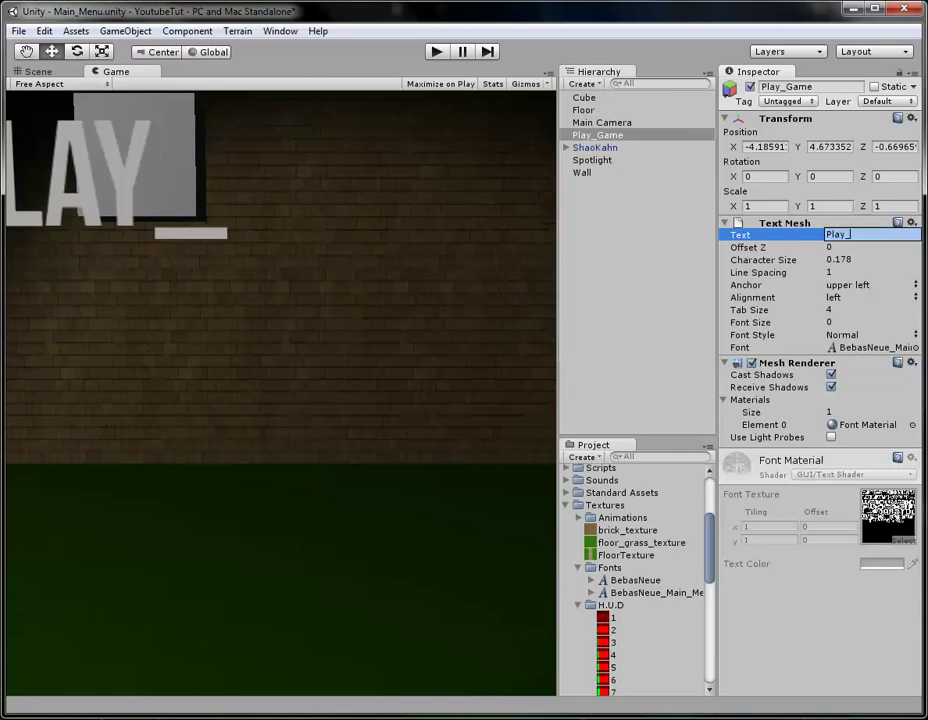
pyautogui.write(' Game')
pyautogui.press('Return')
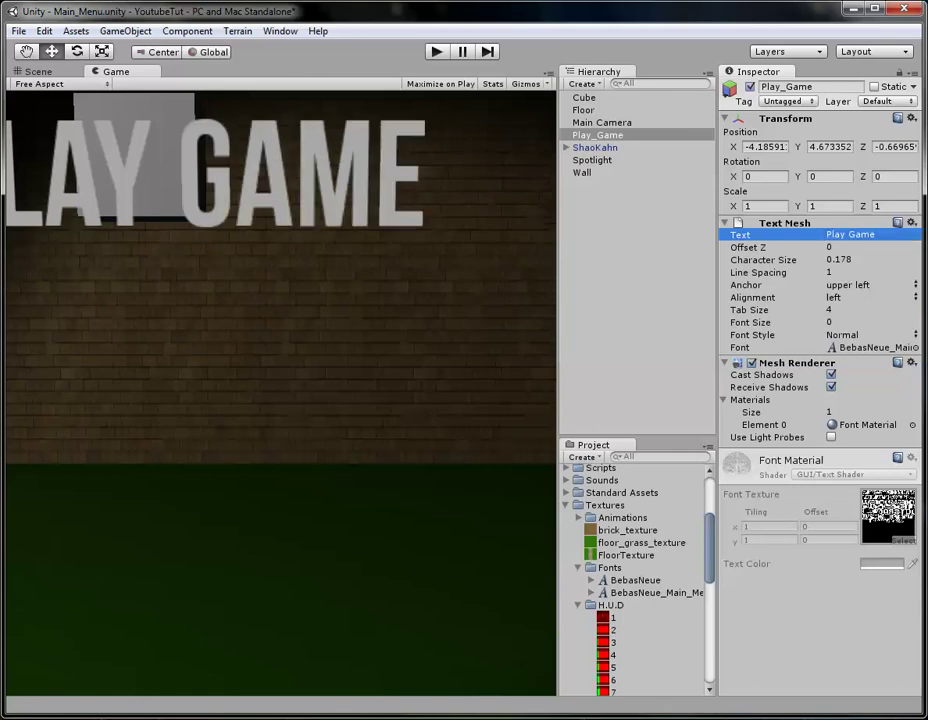
pyautogui.hotkey('shift', 'space')
pyautogui.hotkey('shift', 'space')
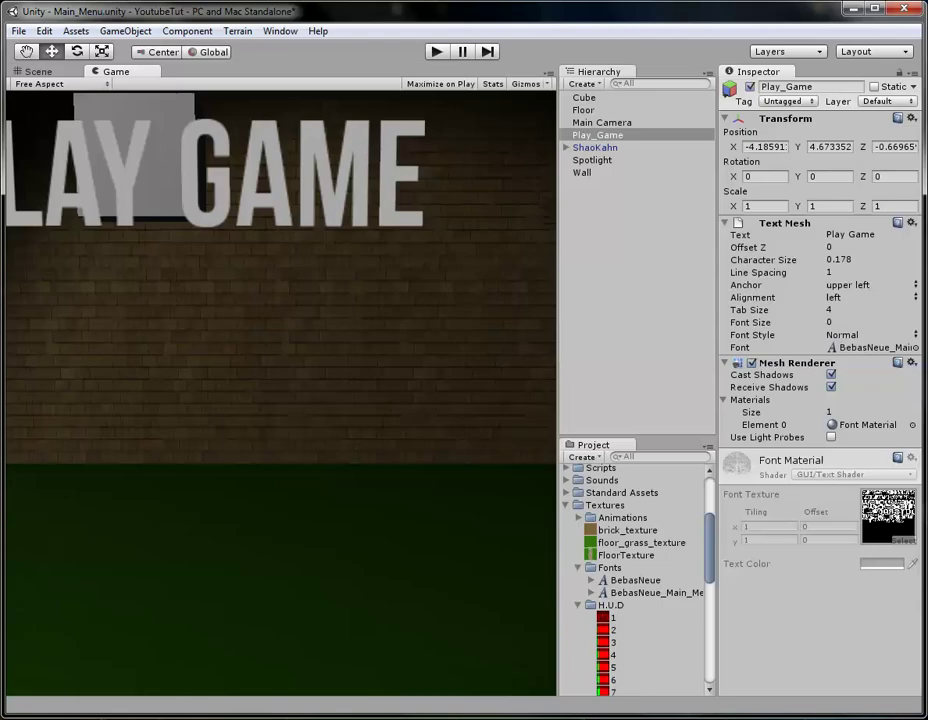
# Step: Collapse the Textures folder in the project and delete the Cube from the scene
pyautogui.click(577, 605)
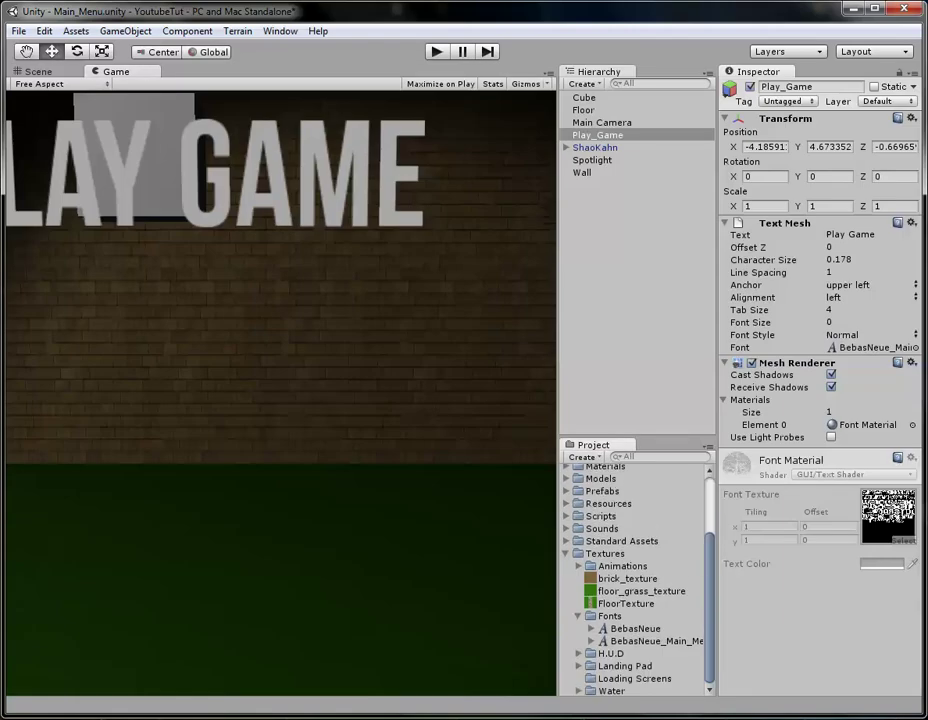
pyautogui.click(566, 553)
pyautogui.click(584, 97)
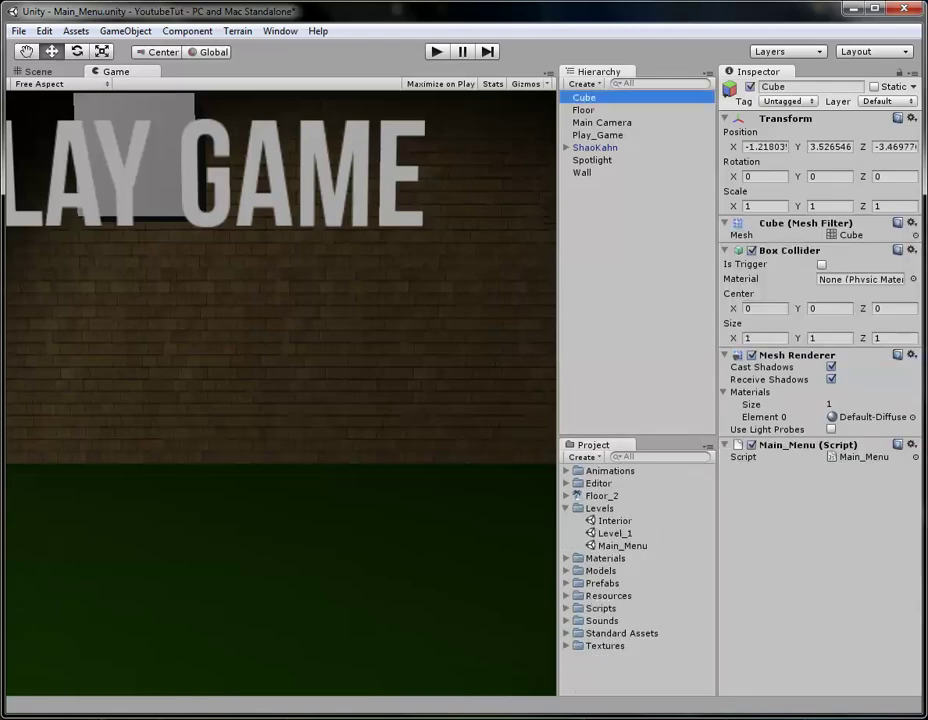
pyautogui.press('Delete')
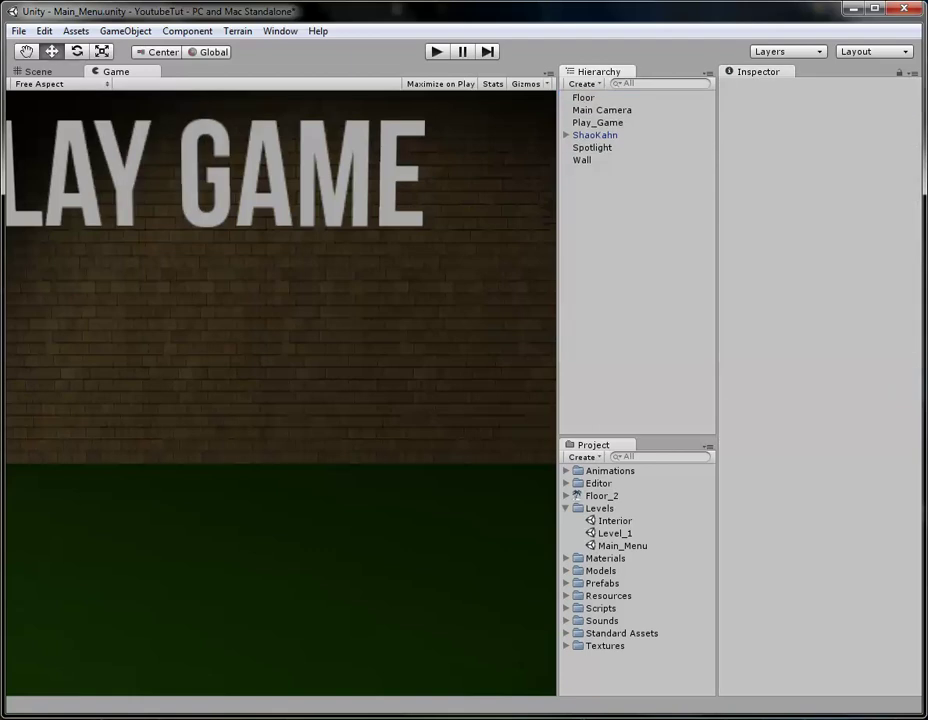
# Step: Attach the Main_Menu script from the Scripts/Huds folder to the Play_Game object
pyautogui.click(566, 508)
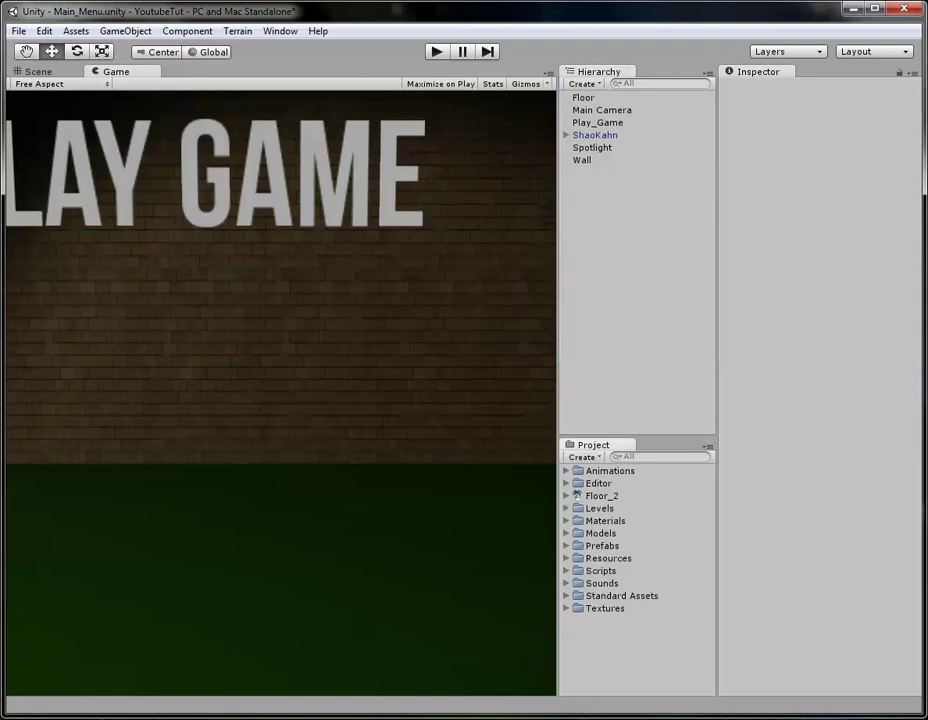
pyautogui.click(566, 571)
pyautogui.scroll(-2, 637, 580)
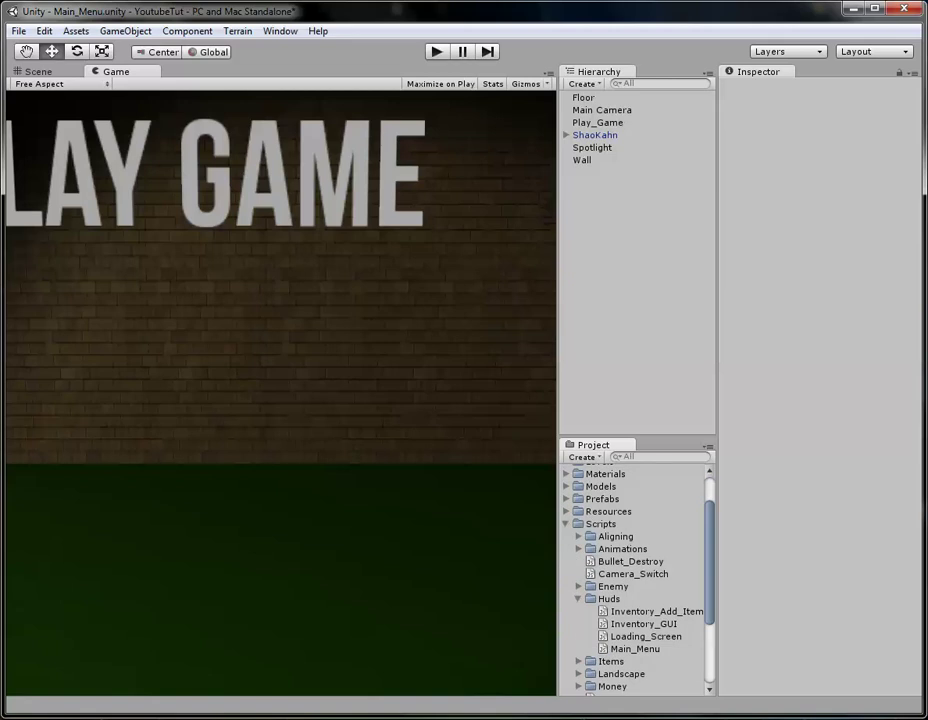
pyautogui.click(597, 122)
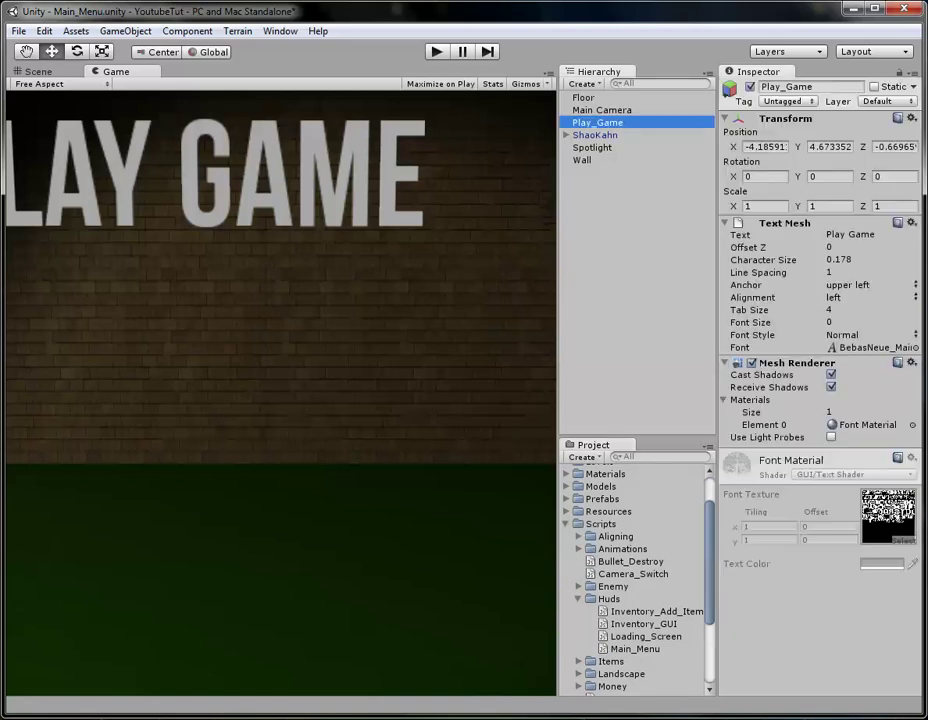
pyautogui.moveTo(635, 649); pyautogui.dragTo(820, 630)
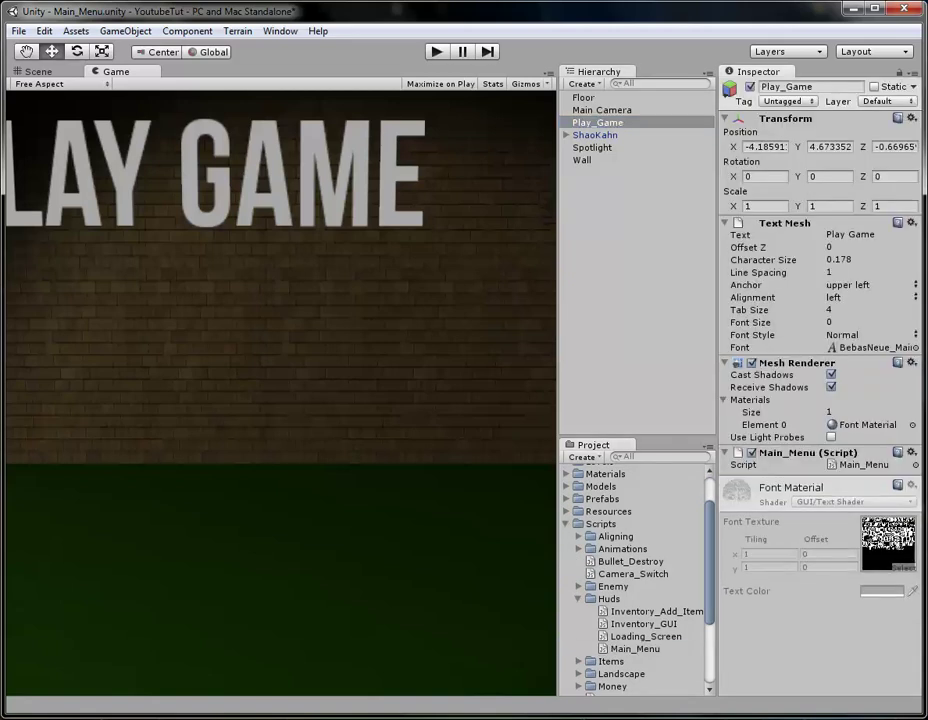
# Step: Play-test the menu scene with the script on the text, inspect the Spotlight and Play_Game objects, and stop play mode
pyautogui.hotkey('ctrl', 'p')
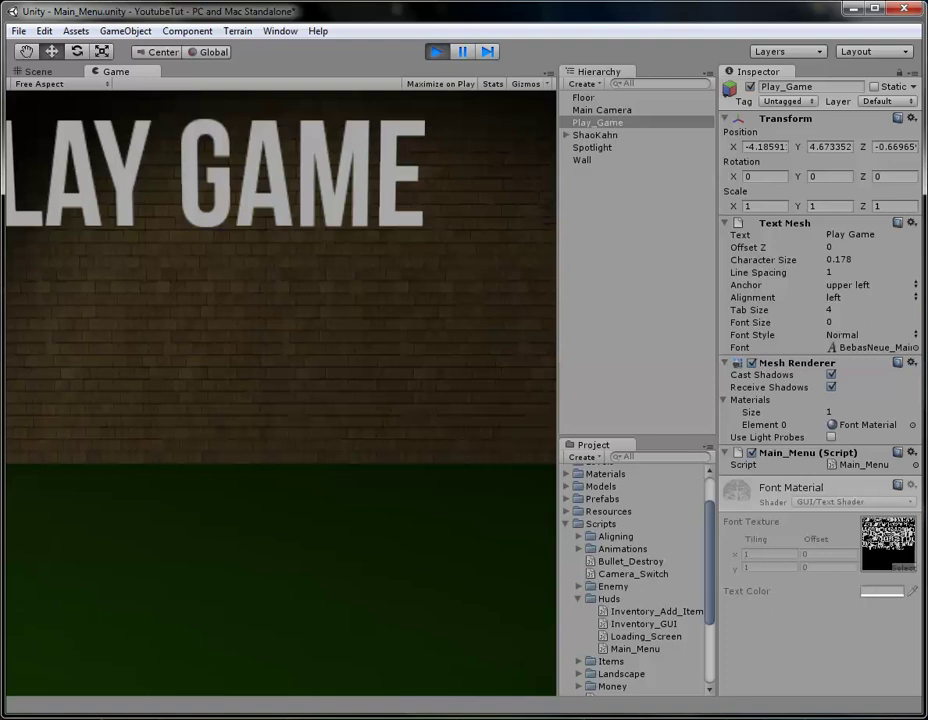
pyautogui.click(592, 147)
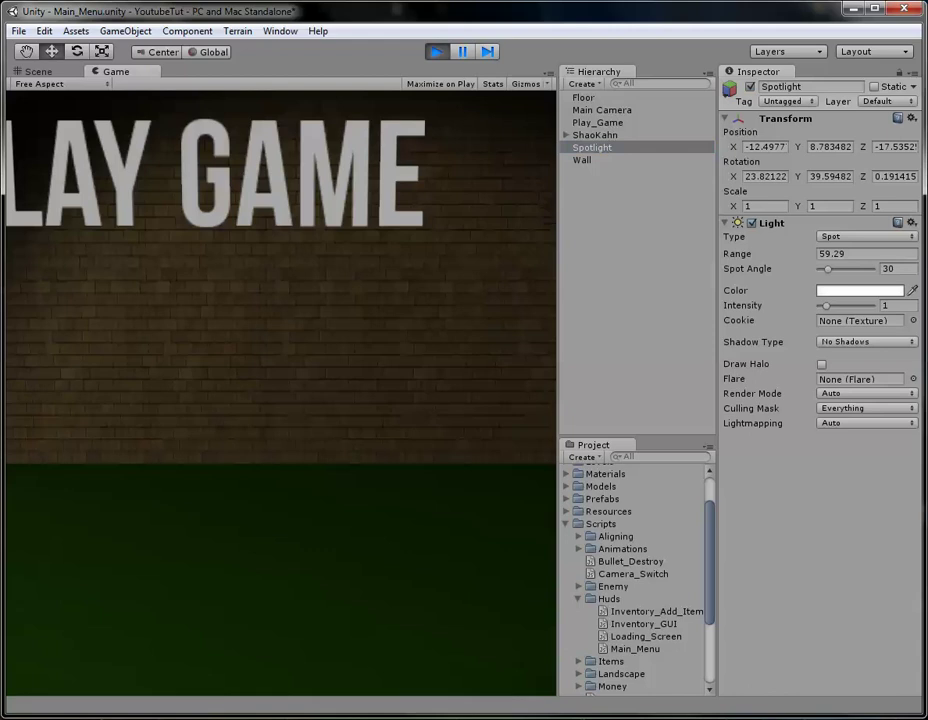
pyautogui.click(598, 122)
pyautogui.click(437, 51)
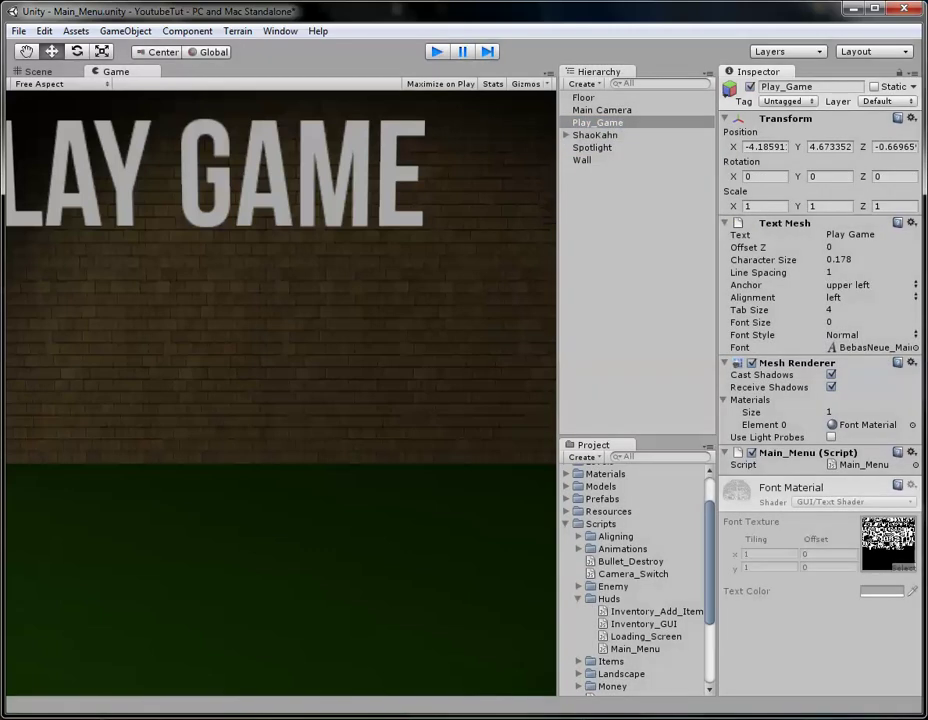
# Step: Add a Box Collider physics component to the Play_Game object
pyautogui.click(125, 31)
pyautogui.moveTo(187, 31)
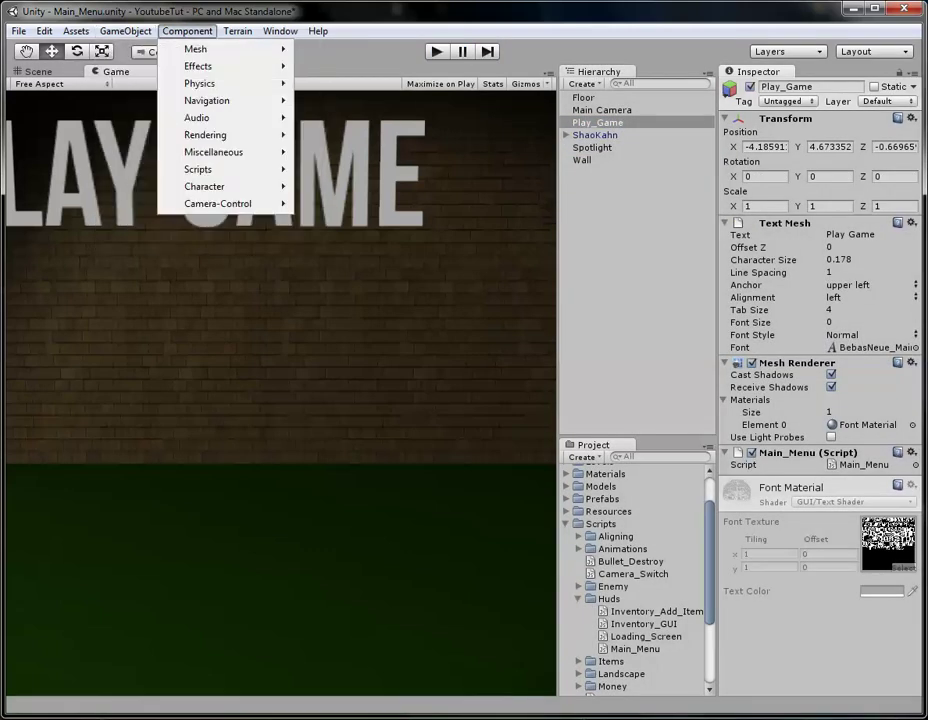
pyautogui.moveTo(200, 83)
pyautogui.click(341, 124)
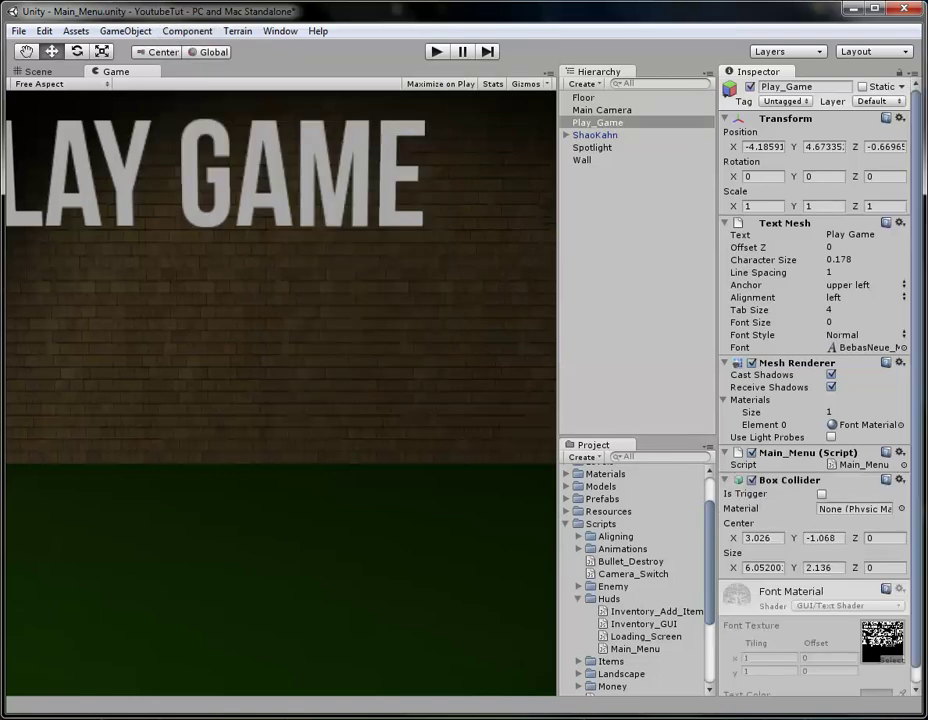
# Step: Play-test the menu again, using the Play Game text to load the level, and stop play mode
pyautogui.click(38, 71)
pyautogui.hotkey('ctrl', '2')
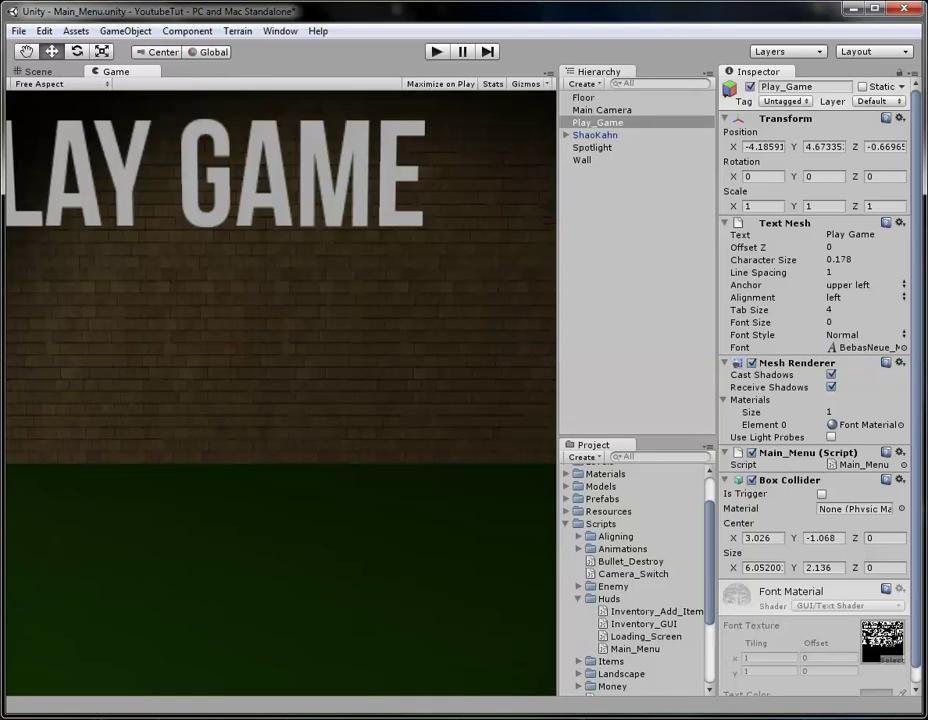
pyautogui.hotkey('ctrl', 'p')
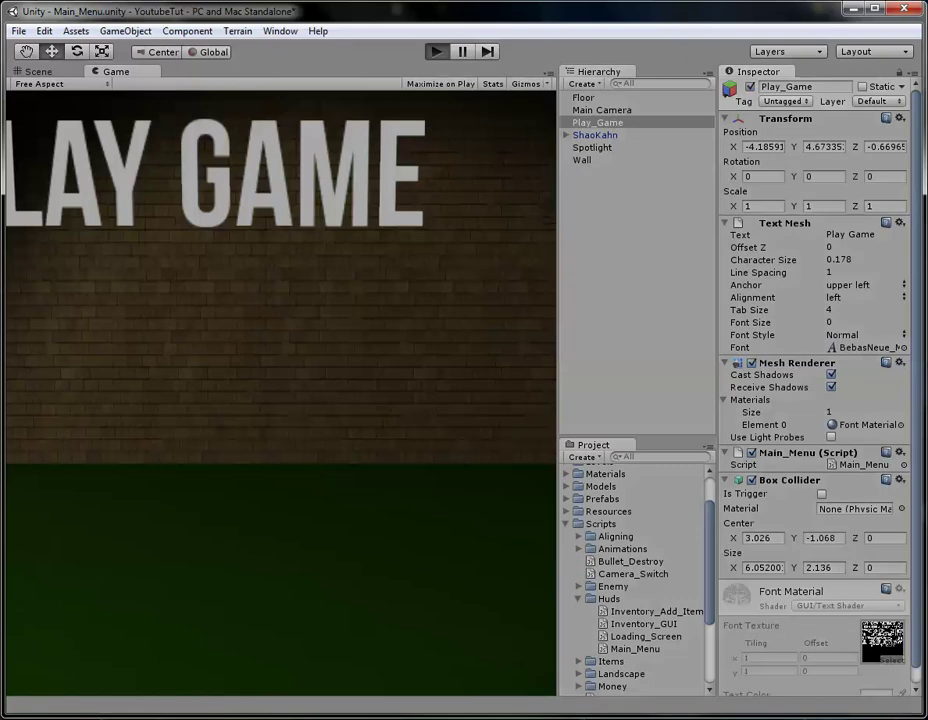
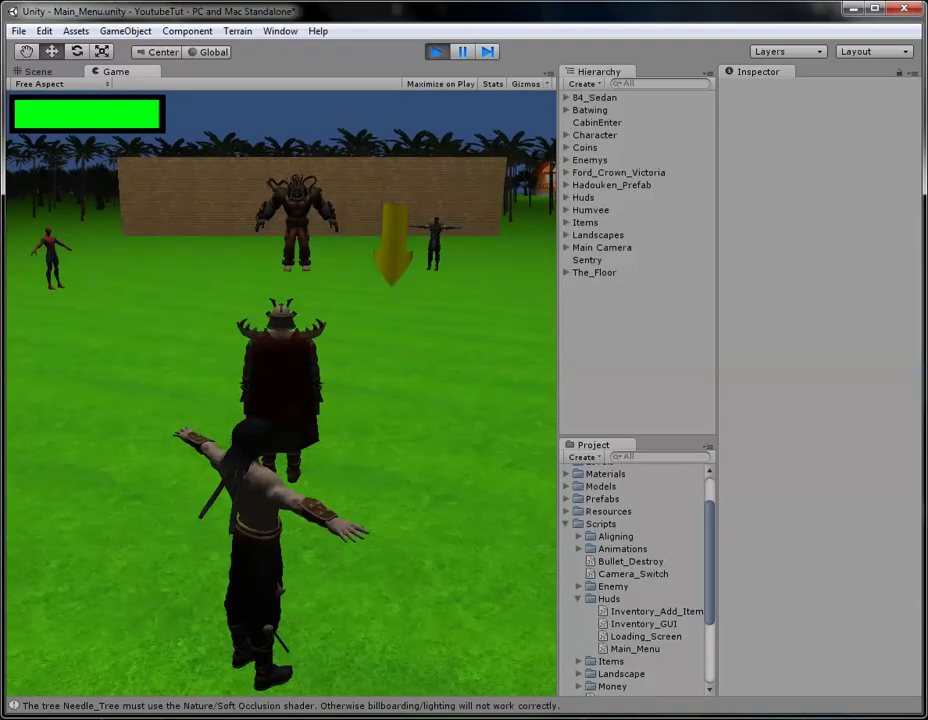
pyautogui.hotkey('ctrl', 'p')
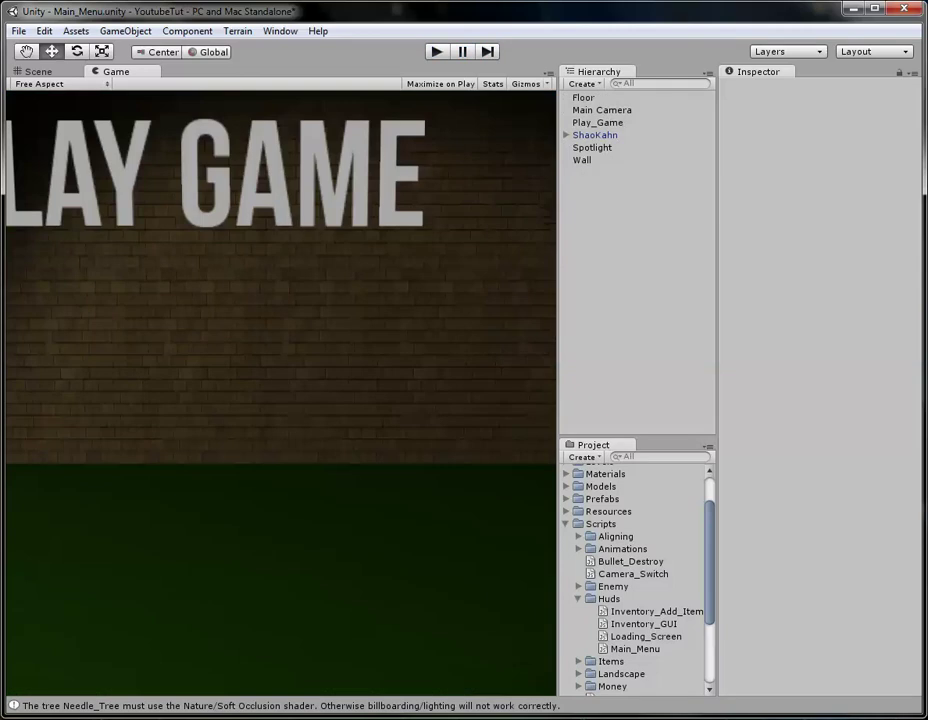
# Step: Open the Level_1 scene from the Levels folder, saving the changes made in Main_Menu
pyautogui.hotkey('ctrl', '1')
pyautogui.scroll(-3, 280, 390)
pyautogui.keyDown('alt'); pyautogui.moveTo(330, 380); pyautogui.dragTo(150, 400); pyautogui.keyUp('alt')
pyautogui.keyDown('alt'); pyautogui.moveTo(80, 513); pyautogui.dragTo(395, 532); pyautogui.keyUp('alt')
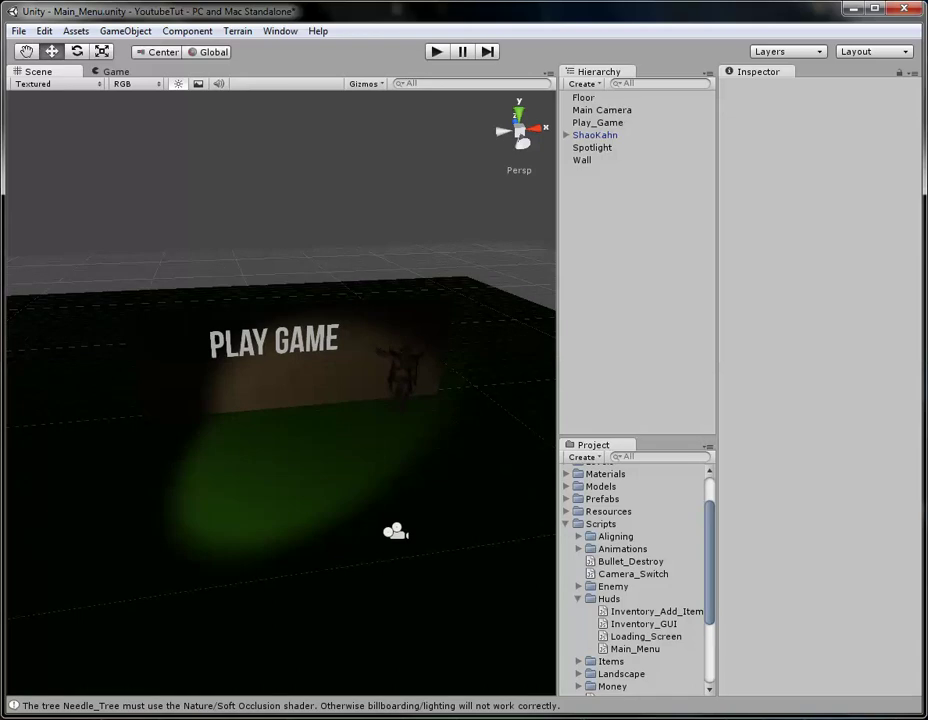
pyautogui.scroll(2, 636, 575)
pyautogui.click(566, 508)
pyautogui.doubleClick(615, 533)
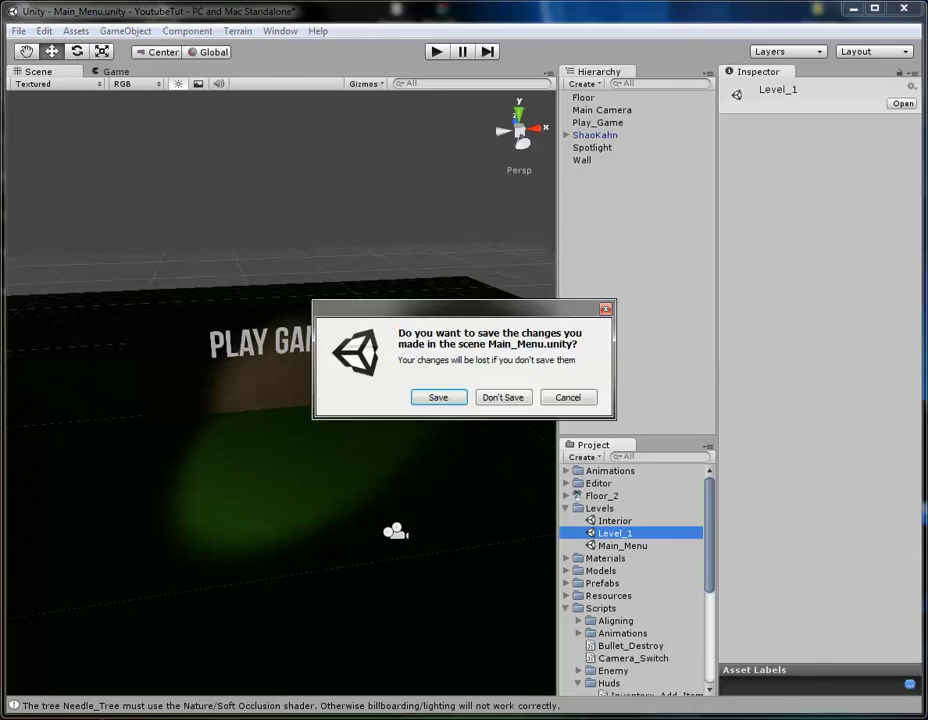
pyautogui.click(503, 397)
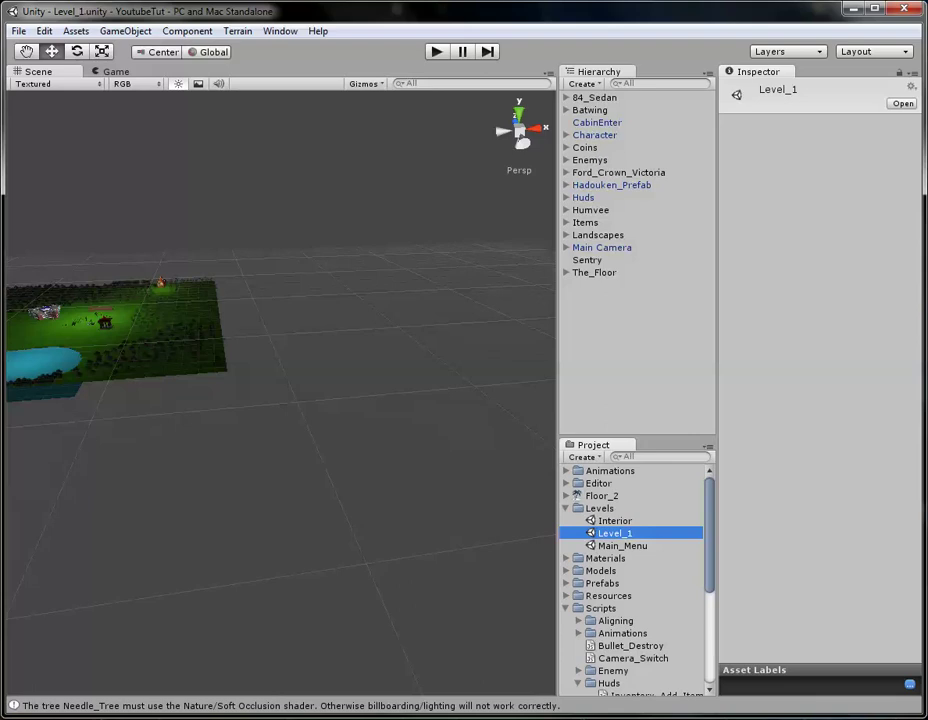
# Step: Look over the Level_1 landscape around the Enemys object in the Scene view
pyautogui.moveTo(280, 390); pyautogui.dragTo(300, 398, button='middle')
pyautogui.doubleClick(590, 160)
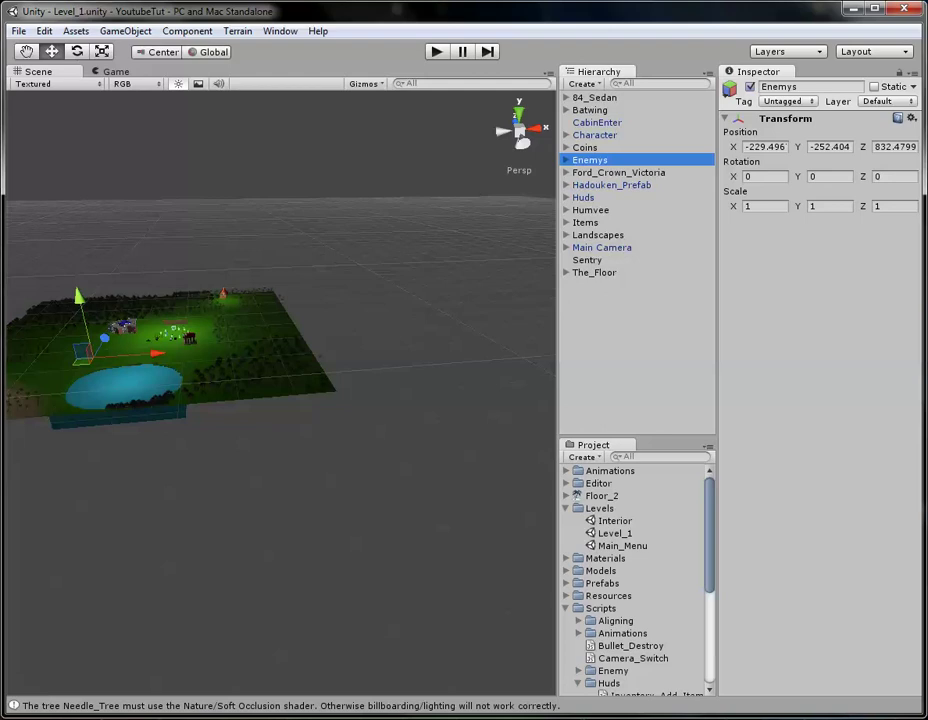
pyautogui.press('Escape')
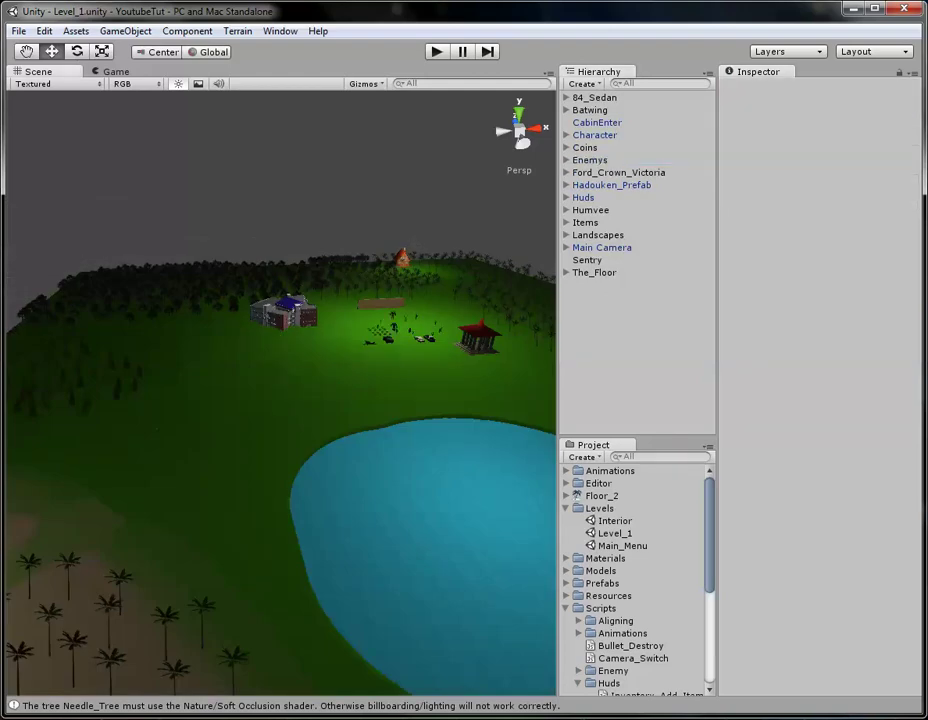
# Step: Reopen the Main_Menu scene and frame the ShaoKahn model and the Play Game text in the Scene view
pyautogui.doubleClick(622, 545)
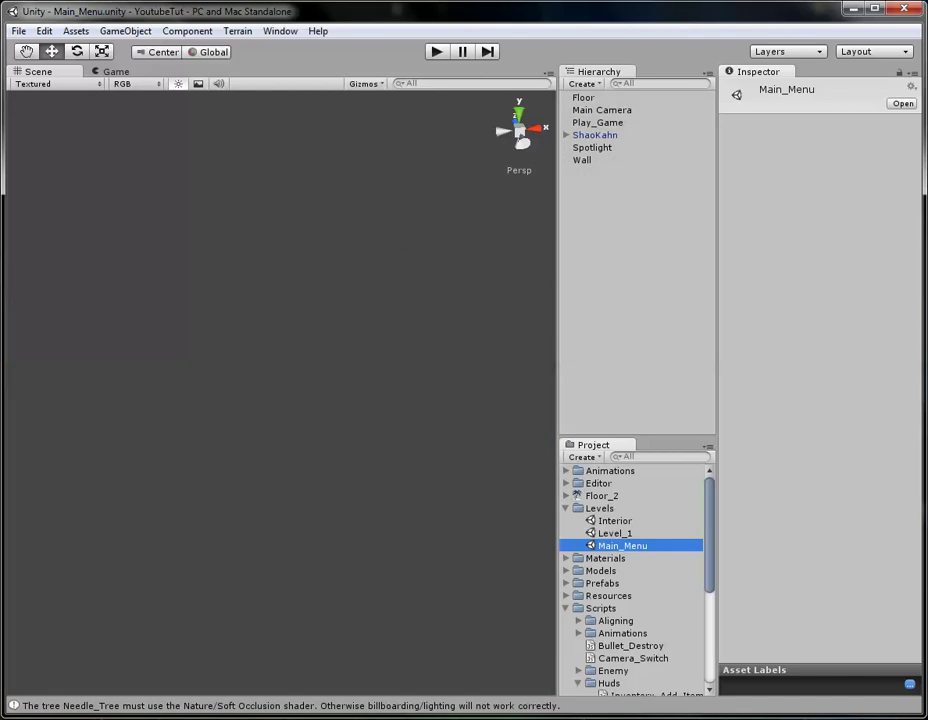
pyautogui.doubleClick(595, 135)
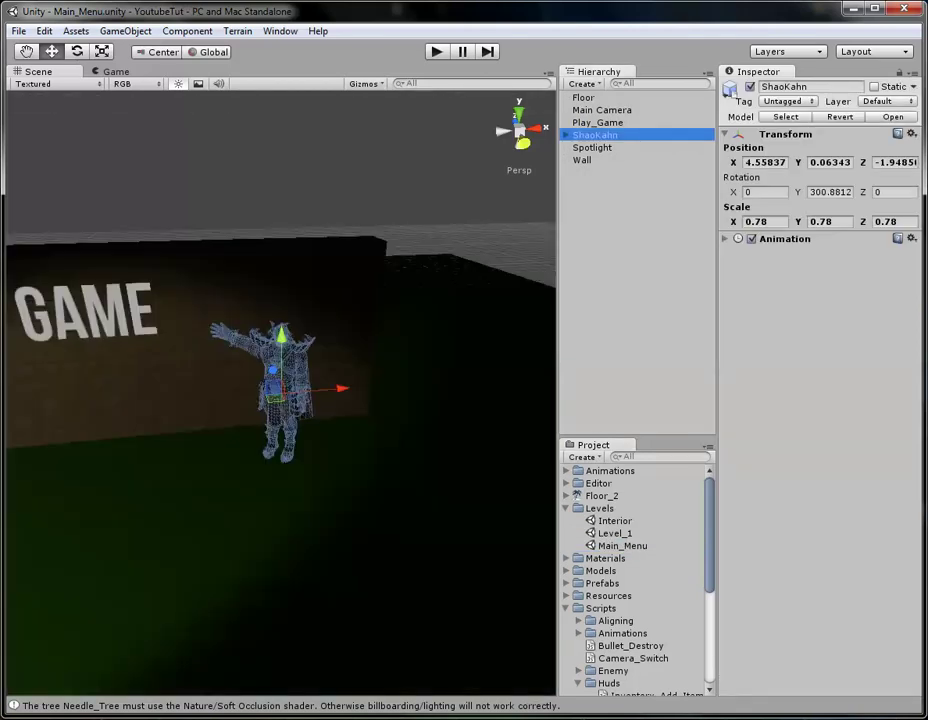
pyautogui.press('Escape')
pyautogui.moveTo(281, 390); pyautogui.dragTo(348, 372, button='middle')
pyautogui.scroll(-5, 281, 390)
pyautogui.moveTo(281, 390); pyautogui.dragTo(345, 382, button='middle')
pyautogui.scroll(-2, 345, 382)
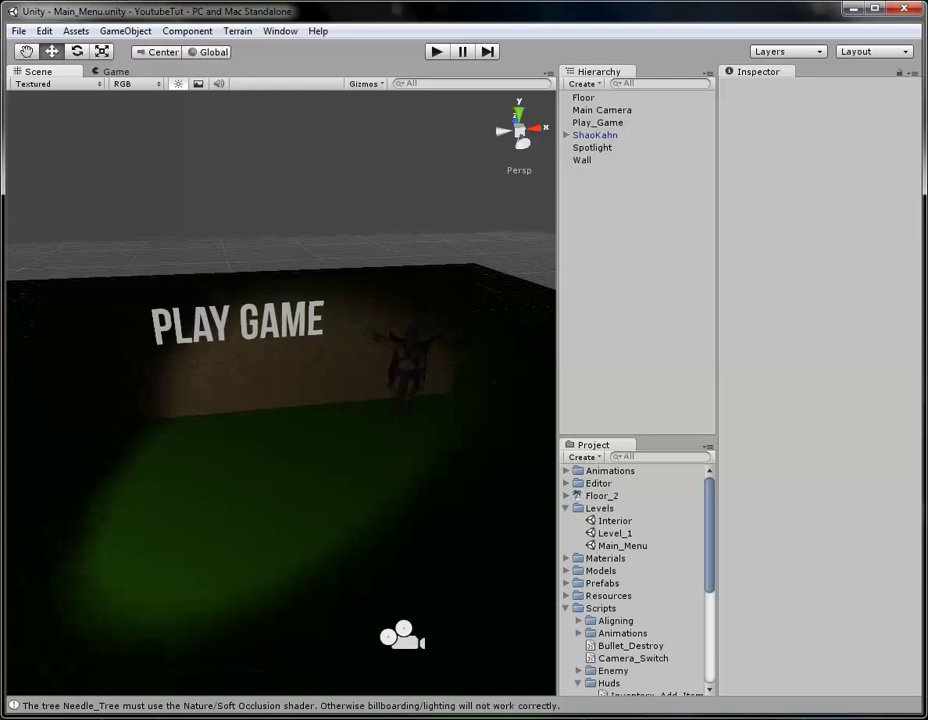
# Step: Duplicate the Play_Game text object in the Main_Menu scene
pyautogui.scroll(2, 345, 382)
pyautogui.click(232, 314)
pyautogui.scroll(2, 232, 314)
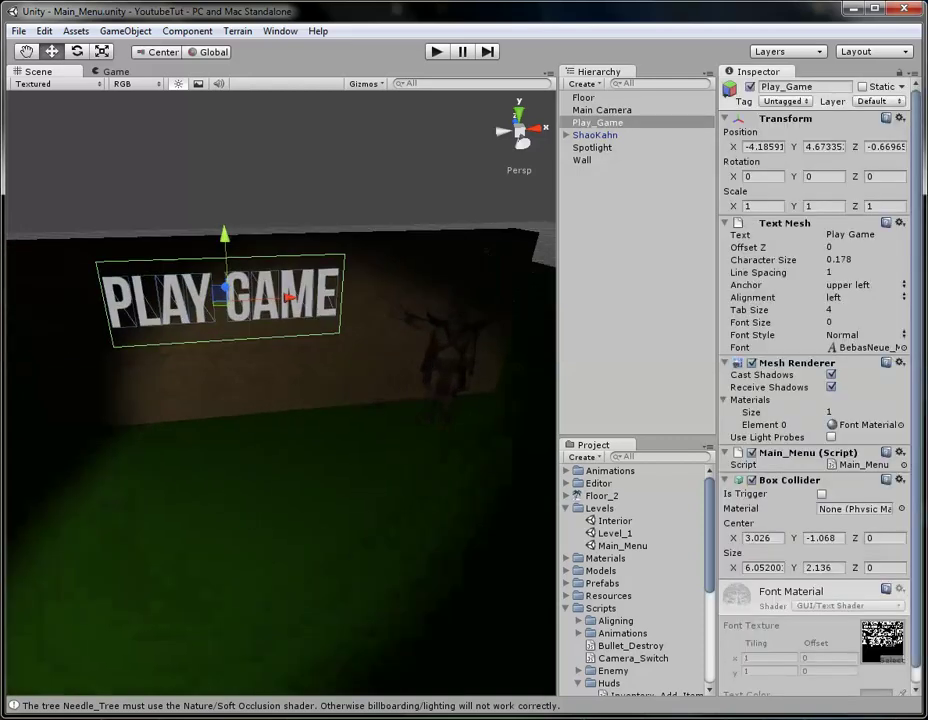
pyautogui.hotkey('ctrl', 'd')
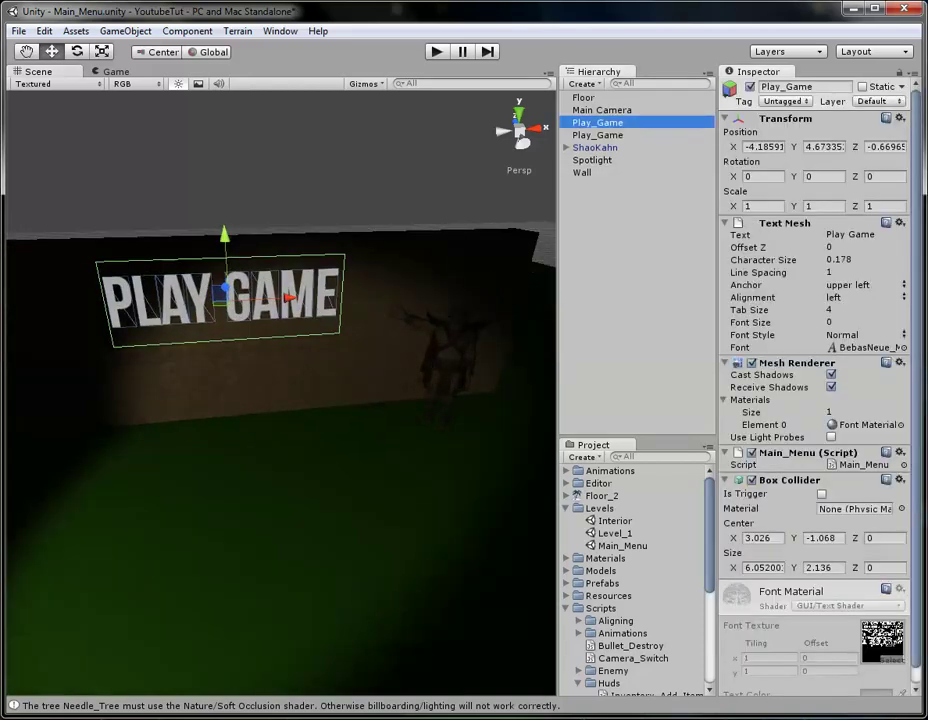
# Step: Rename the duplicated Play_Game object to Options and set its Text Mesh text to Options
pyautogui.click(813, 86)
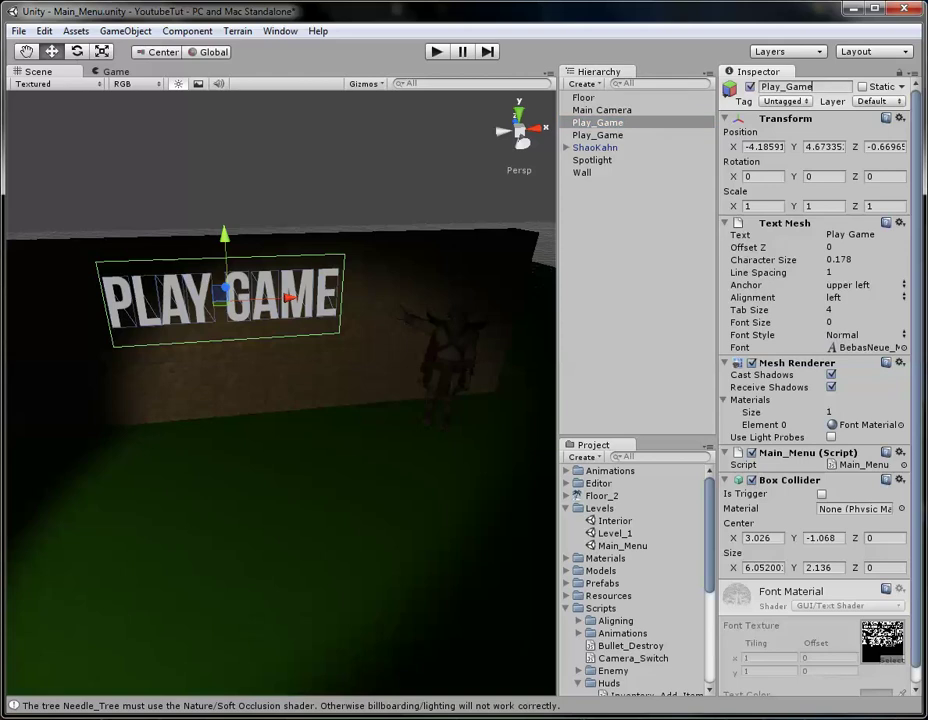
pyautogui.write('Options')
pyautogui.press('Return')
pyautogui.moveTo(797, 86); pyautogui.dragTo(759, 86)
pyautogui.hotkey('ctrl', 'c')
pyautogui.click(872, 234)
pyautogui.hotkey('ctrl', 'v')
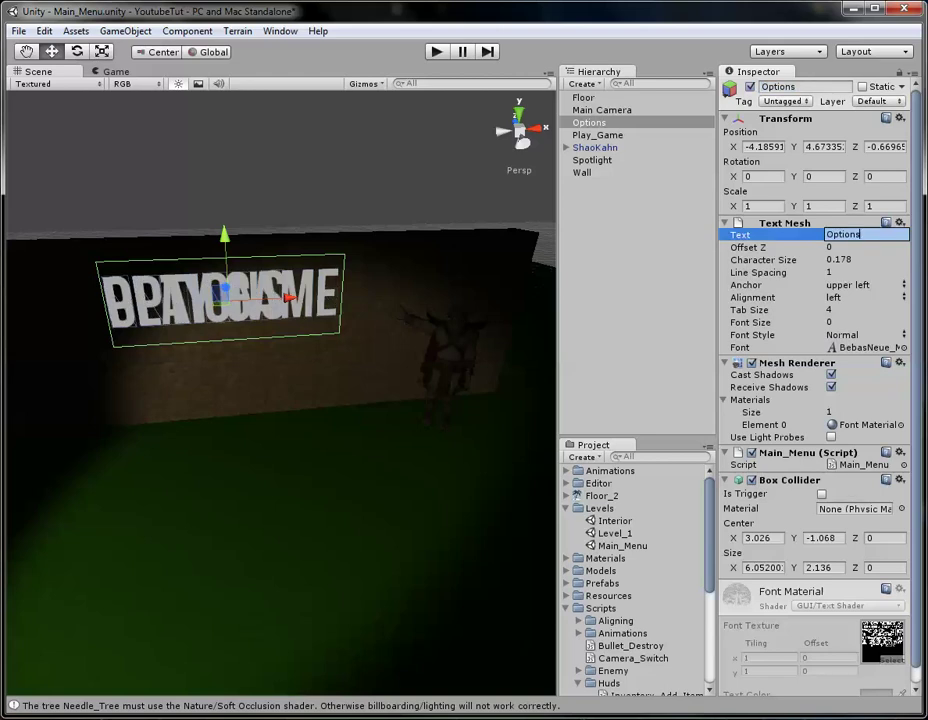
pyautogui.press('Return')
# Step: Move the Options text down to a Y position of about 3.26, directly below Play Game, and check it in the maximized Game view
pyautogui.moveTo(224, 235); pyautogui.dragTo(228, 290)
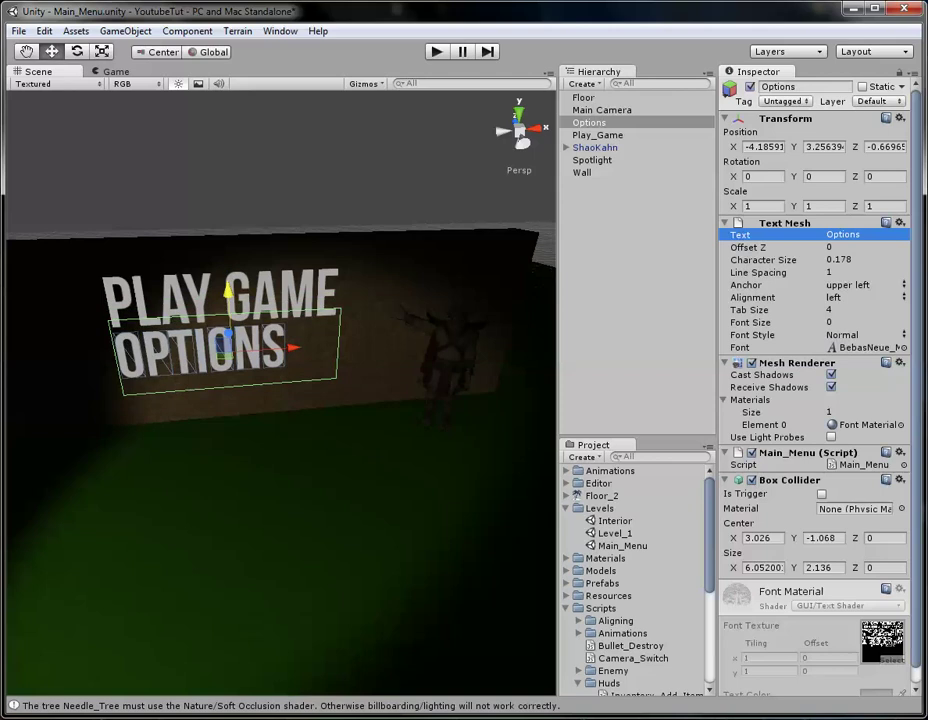
pyautogui.hotkey('ctrl', 'p')
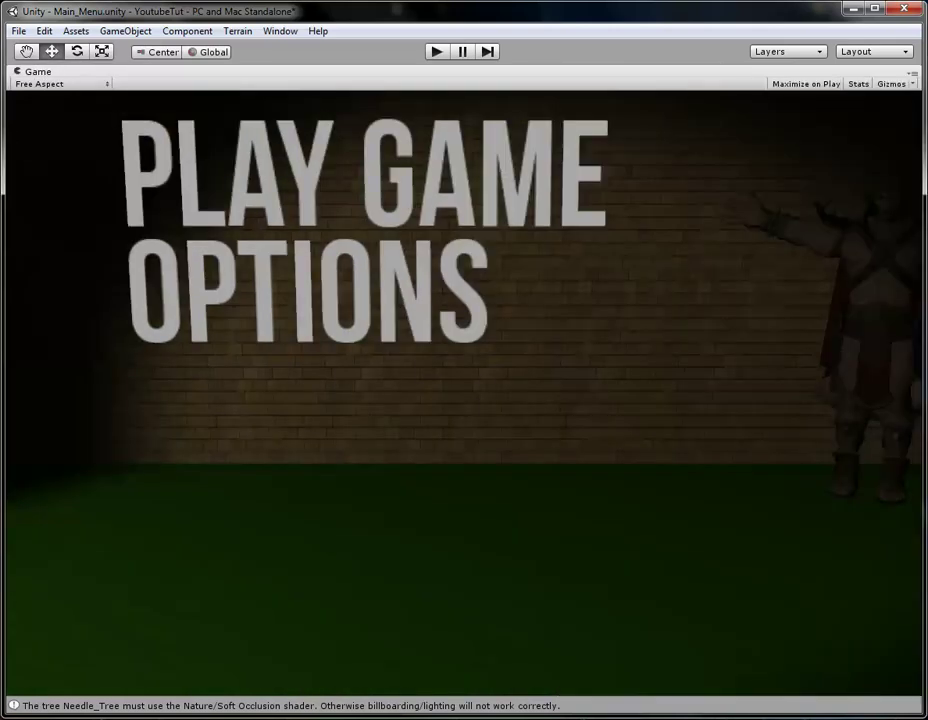
pyautogui.hotkey('shift', 'space')
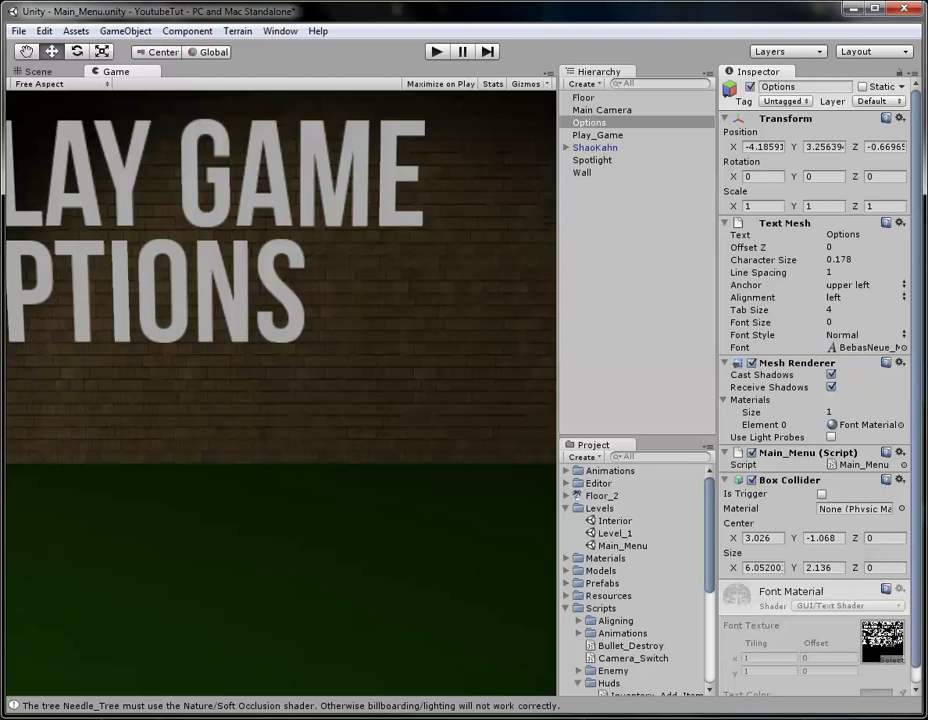
pyautogui.hotkey('ctrl', '1')
# Step: Duplicate the Options text object and rename the copy to Quit
pyautogui.hotkey('ctrl', 'd')
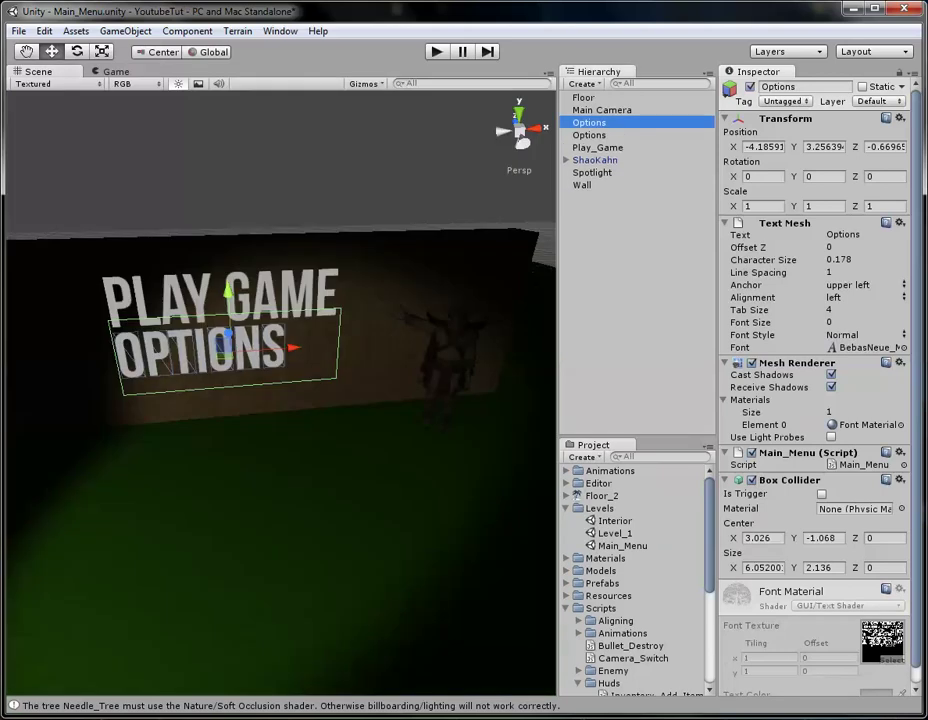
pyautogui.hotkey('ctrl', 'a')
pyautogui.write('Quit')
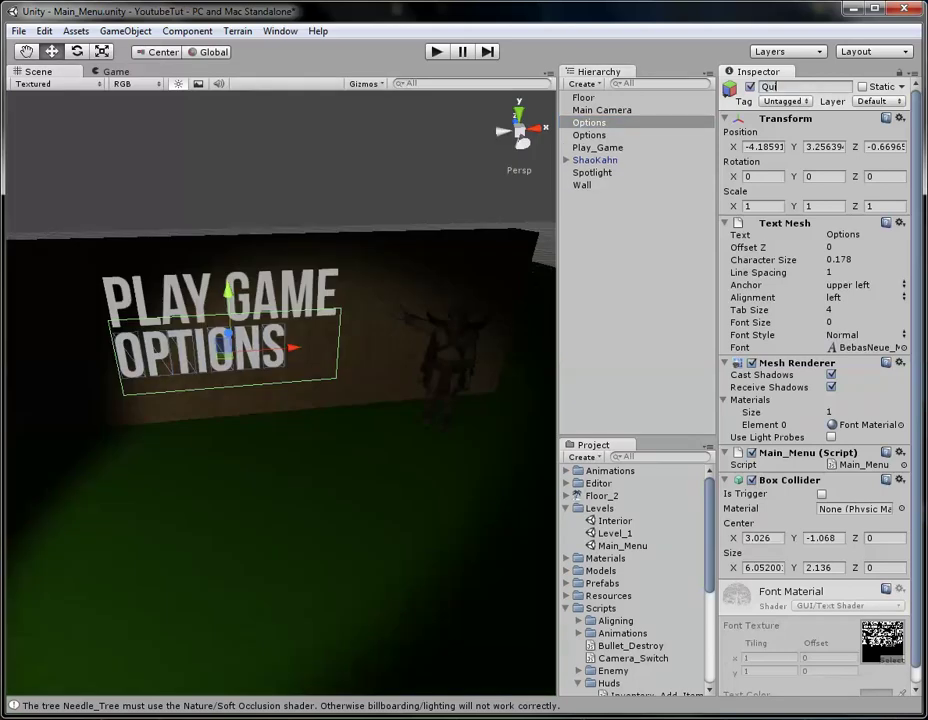
pyautogui.press('Return')
# Step: Move the Quit object below Options to a Y position of about 1.82 and set its Text Mesh text to Quit
pyautogui.moveTo(228, 305); pyautogui.dragTo(231, 355)
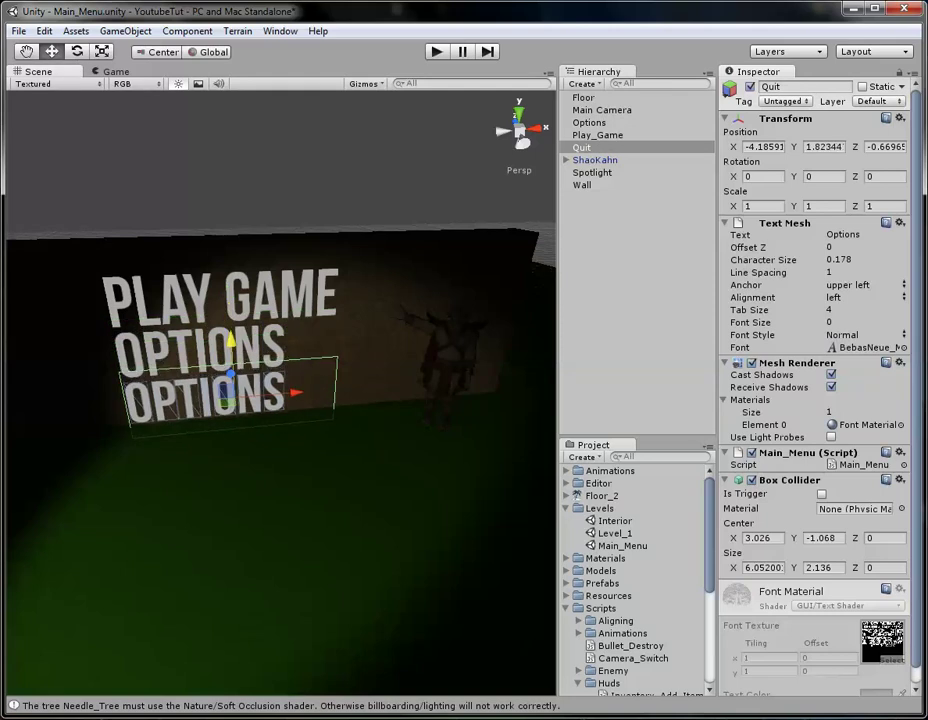
pyautogui.click(843, 234)
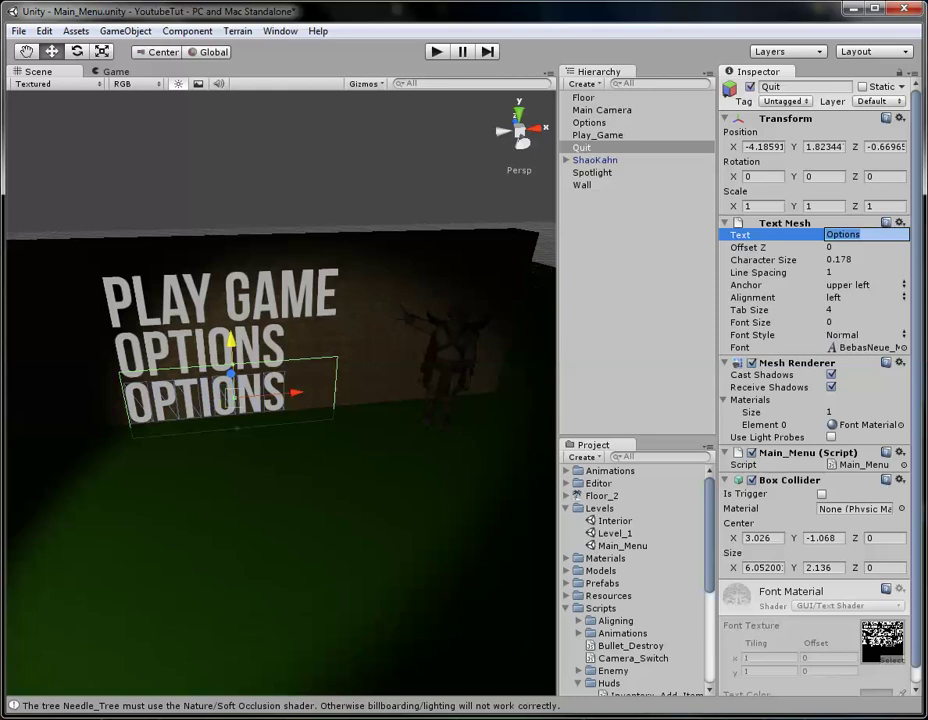
pyautogui.write('Quit')
pyautogui.press('Return')
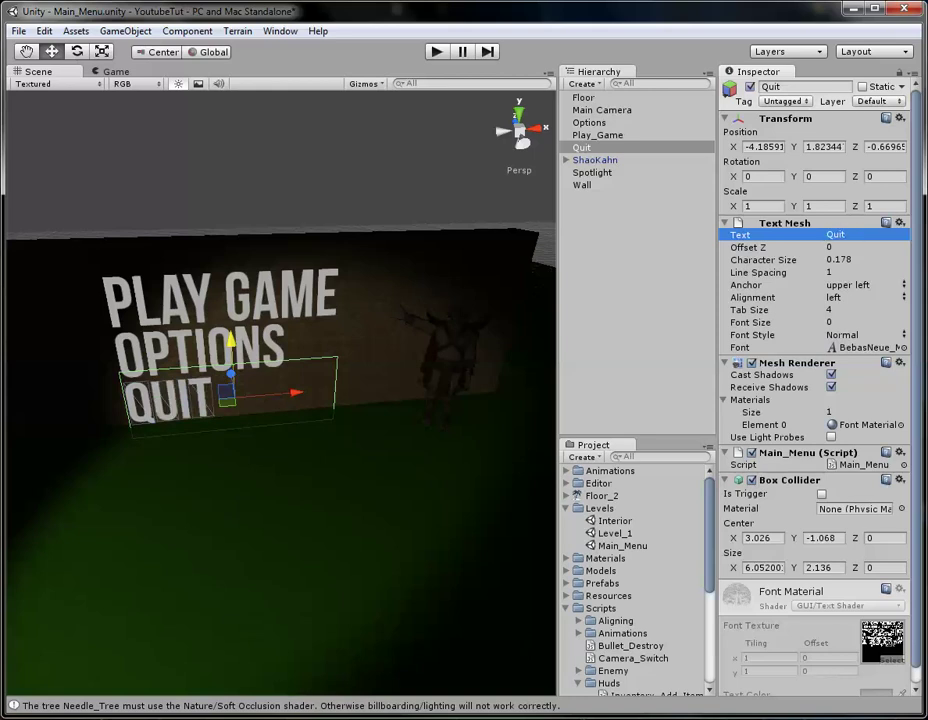
# Step: Check the three menu entries in the maximized Game view and save the Main_Menu scene
pyautogui.hotkey('ctrl', '2')
pyautogui.press('space')
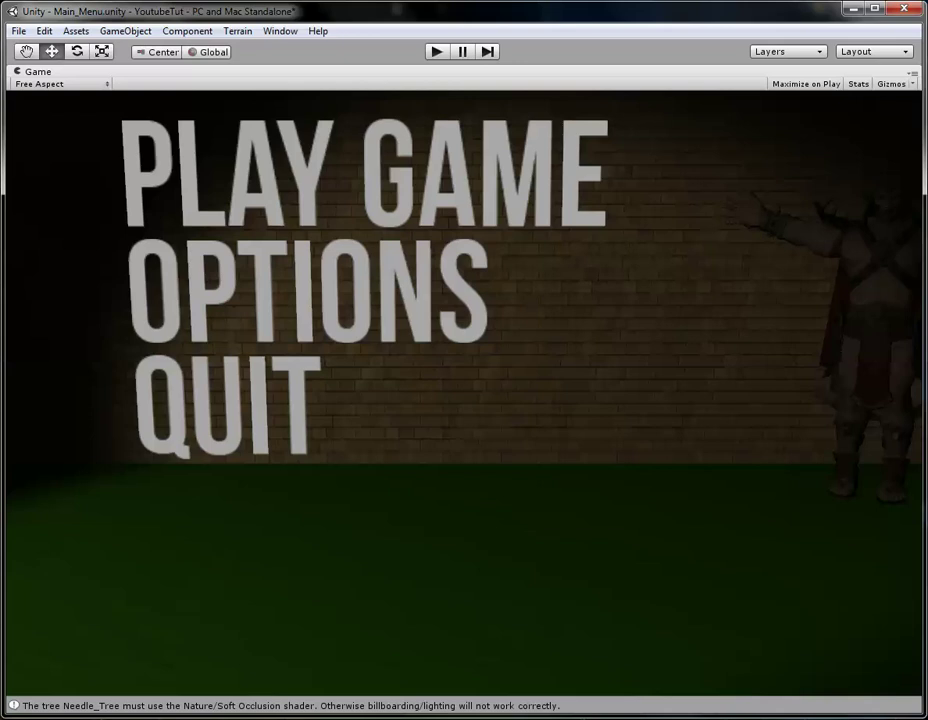
pyautogui.hotkey('shift', 'space')
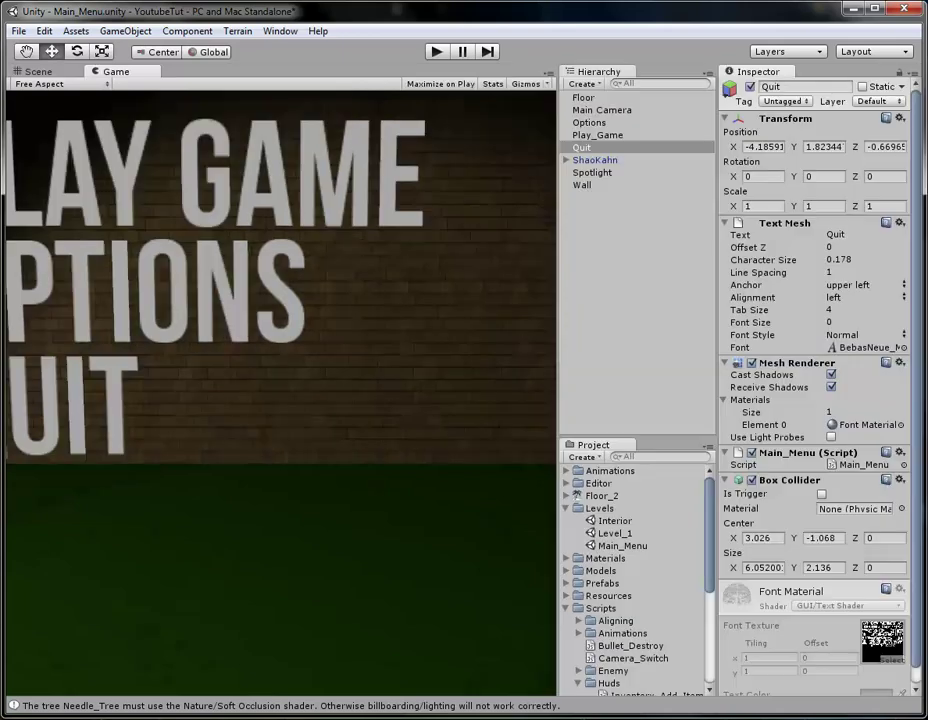
pyautogui.click(42, 84)
pyautogui.click(38, 72)
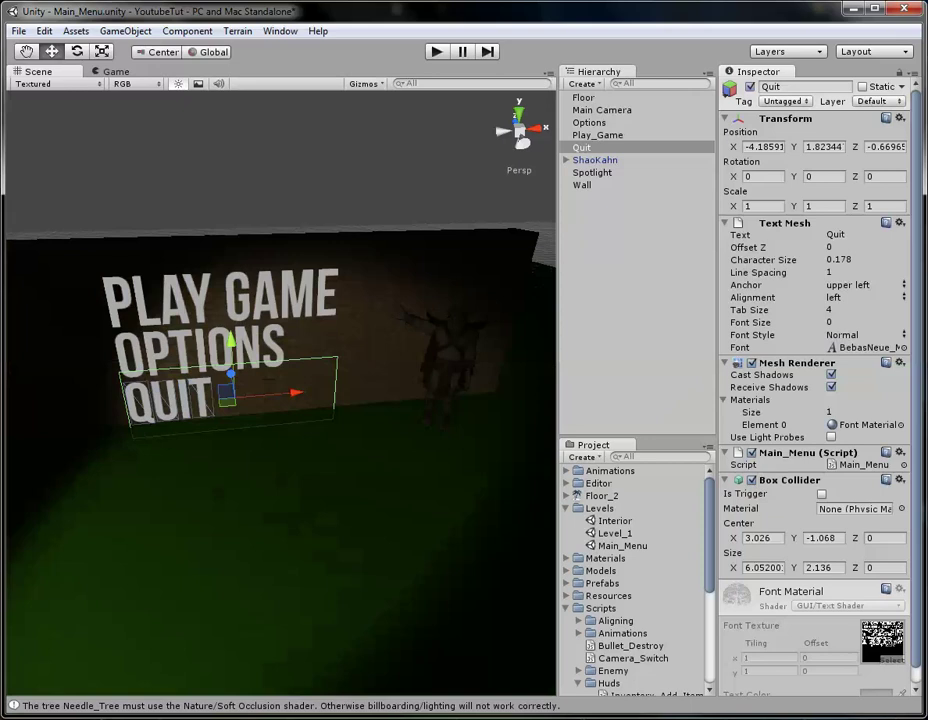
pyautogui.click(637, 300)
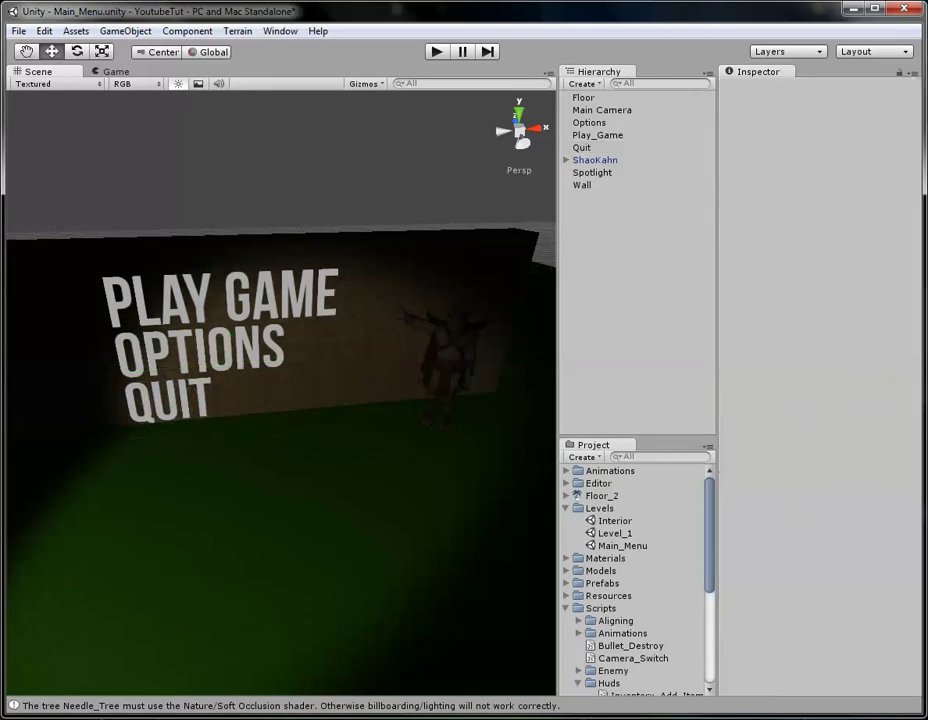
pyautogui.hotkey('ctrl', 's')
# Step: Review the Play_Game, Quit and Options objects and open the attached Main_Menu script in Notepad++
pyautogui.click(598, 134)
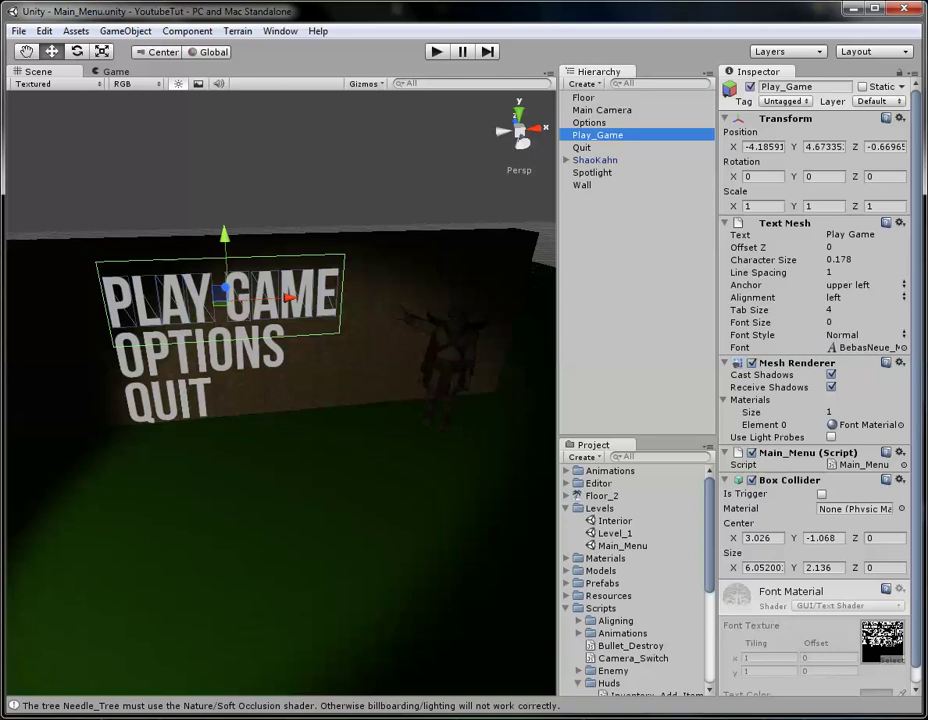
pyautogui.click(582, 147)
pyautogui.click(589, 122)
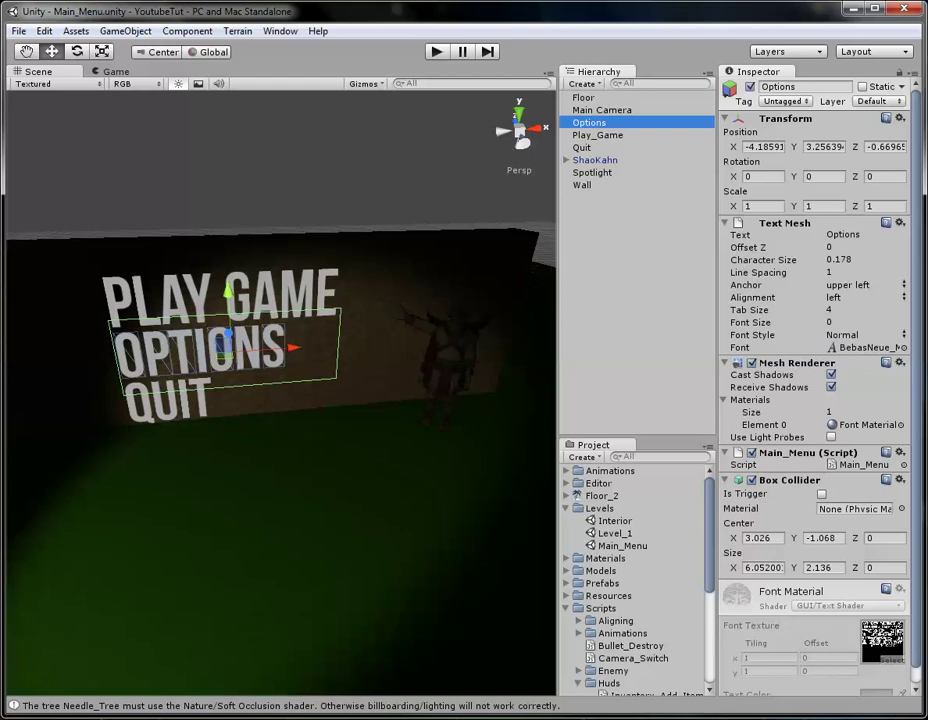
pyautogui.click(862, 464)
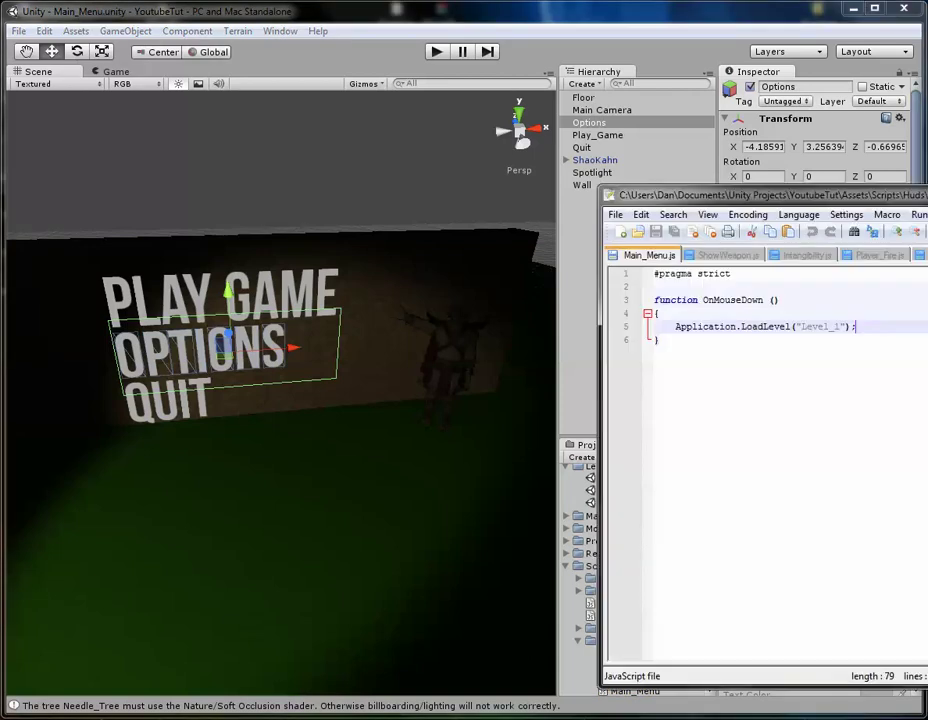
pyautogui.moveTo(780, 195); pyautogui.dragTo(238, 140)
# Step: Declare the variable "var isPlayGame = false;" on a new line below #pragma strict
pyautogui.click(230, 219)
pyautogui.press('Return')
pyautogui.write('var')
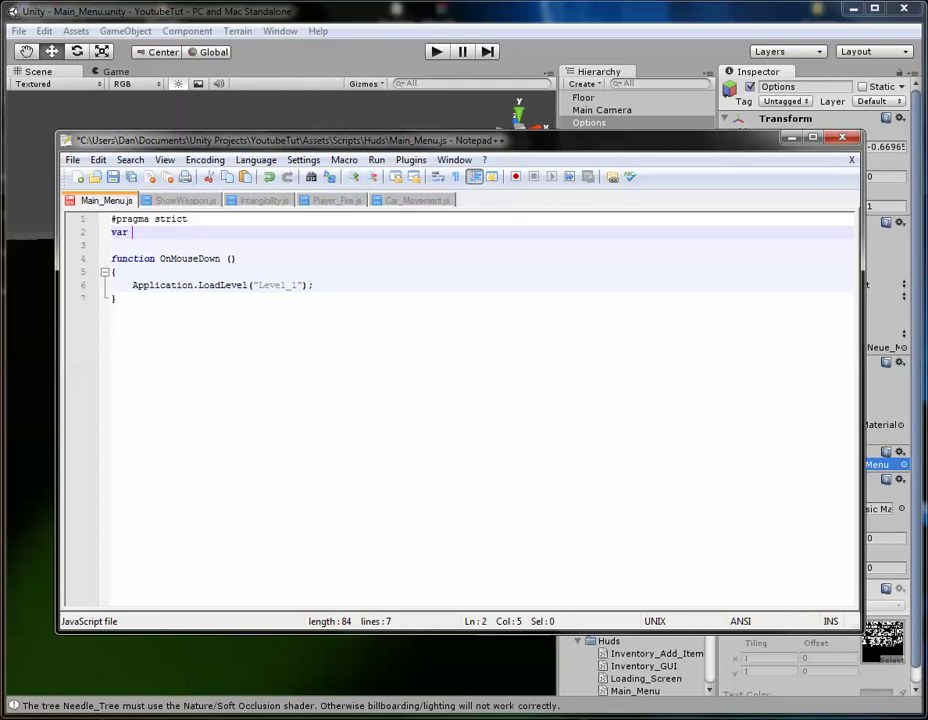
pyautogui.write('isPlayGame = fa')
pyautogui.write('lse;')
pyautogui.press('Return')
pyautogui.press('BackSpace')
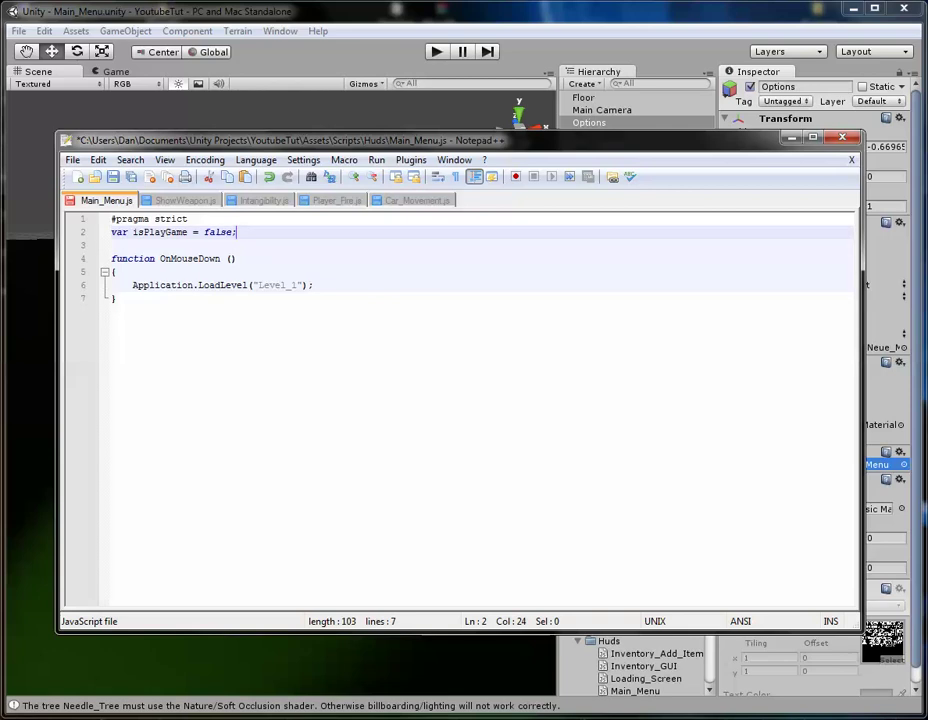
# Step: Duplicate the isPlayGame declaration twice, rename the copies isOptions and isQuit, and save the script
pyautogui.hotkey('ctrl', 'd')
pyautogui.hotkey('ctrl', 'd')
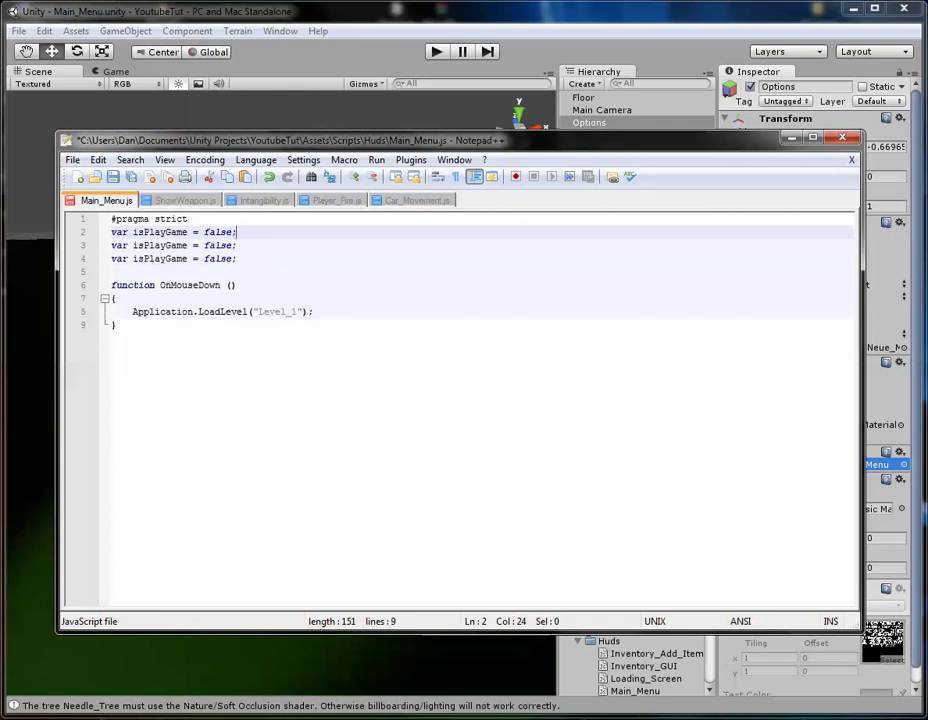
pyautogui.moveTo(187, 245); pyautogui.dragTo(144, 245)
pyautogui.write('Options')
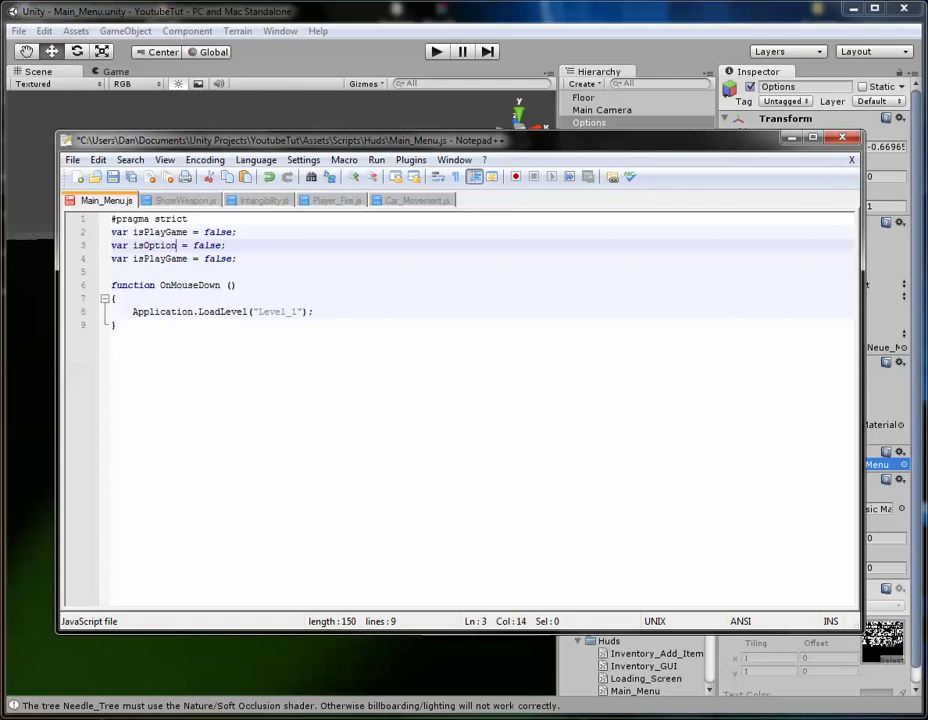
pyautogui.moveTo(143, 258); pyautogui.dragTo(187, 258)
pyautogui.write('Quit')
pyautogui.press('BackSpace')
pyautogui.write('t')
pyautogui.hotkey('ctrl', 's')
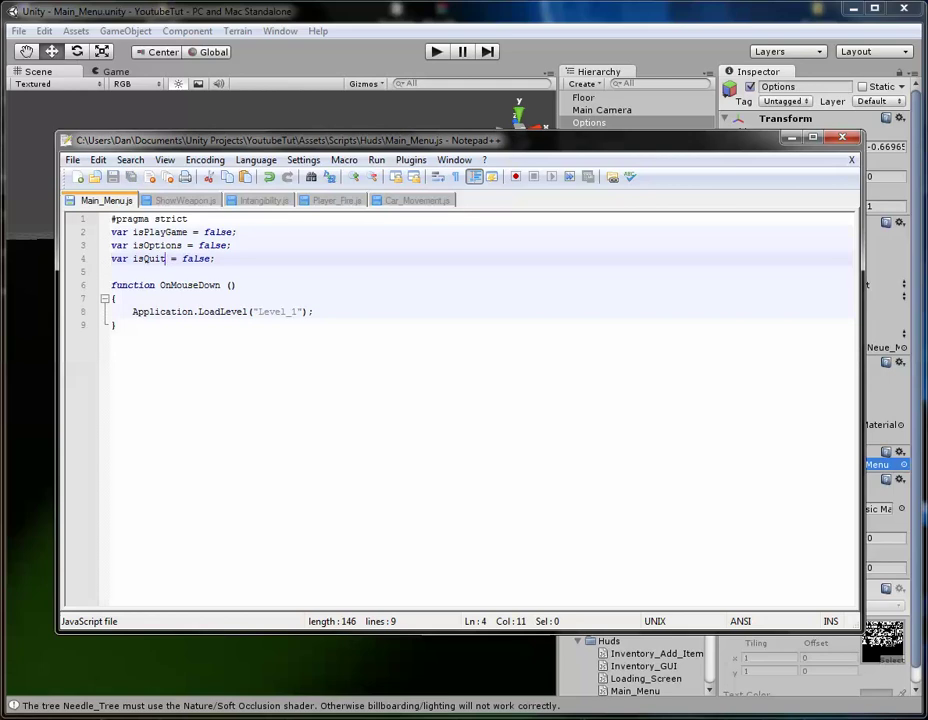
# Step: Switch to Unity and read the Loading_Screen.js warning in the Console
pyautogui.hotkey('alt', 'Tab')
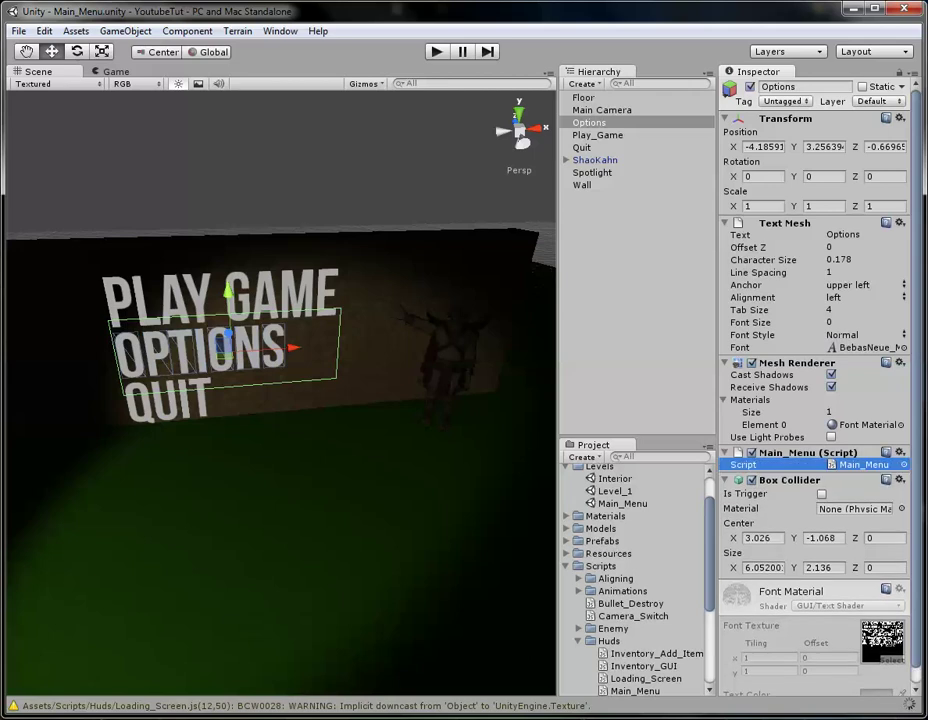
pyautogui.click(306, 705)
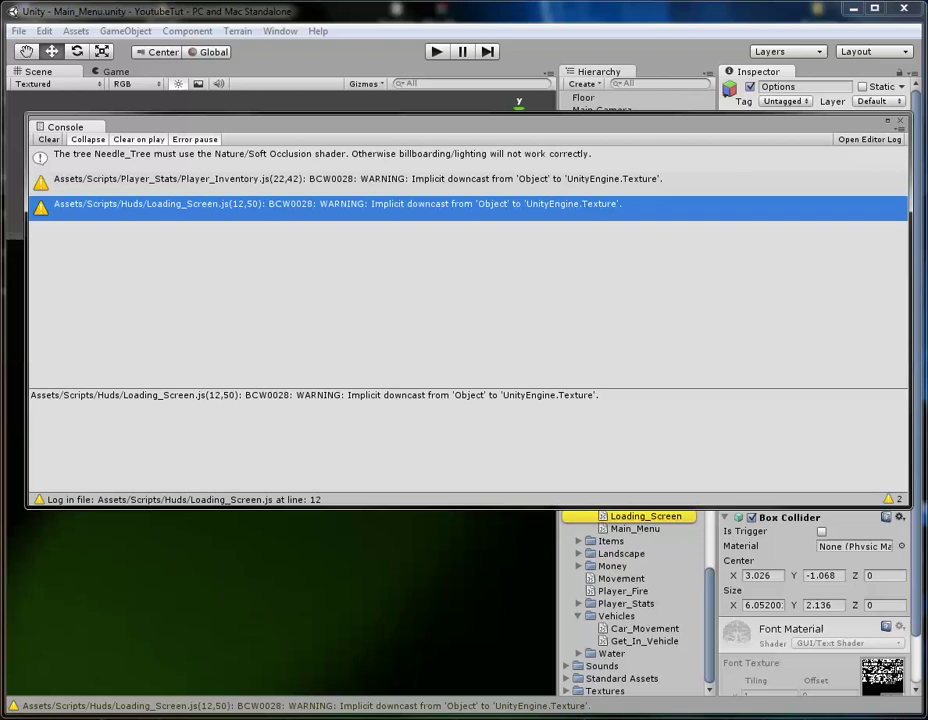
pyautogui.click(900, 120)
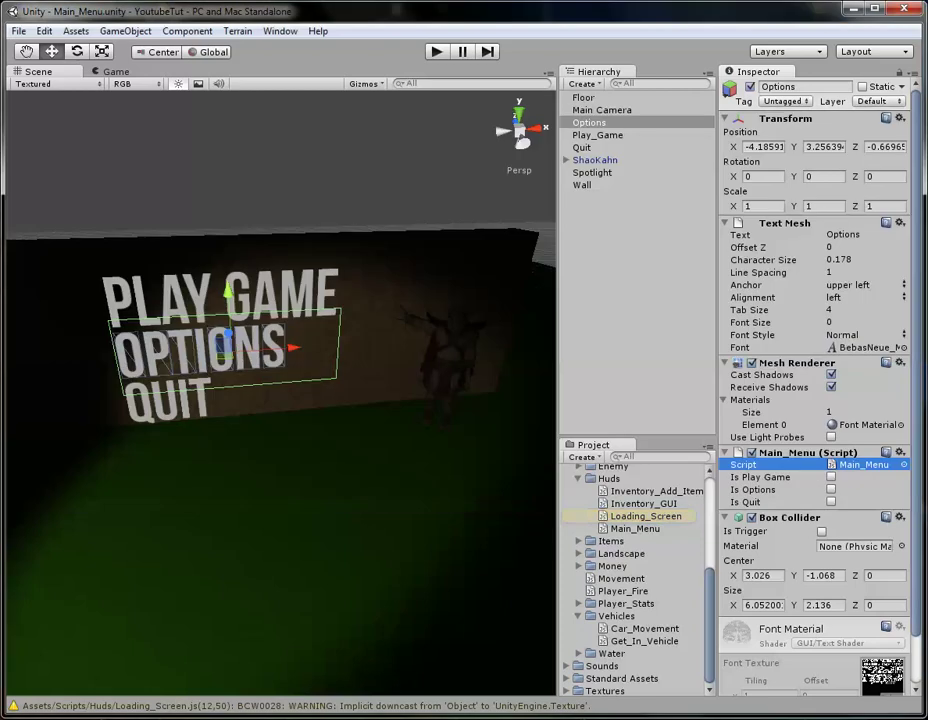
# Step: Enable Is Options on the Options object, Is Play Game on Play_Game and Is Quit on Quit, and save the scene
pyautogui.click(831, 477)
pyautogui.click(831, 477)
pyautogui.click(831, 489)
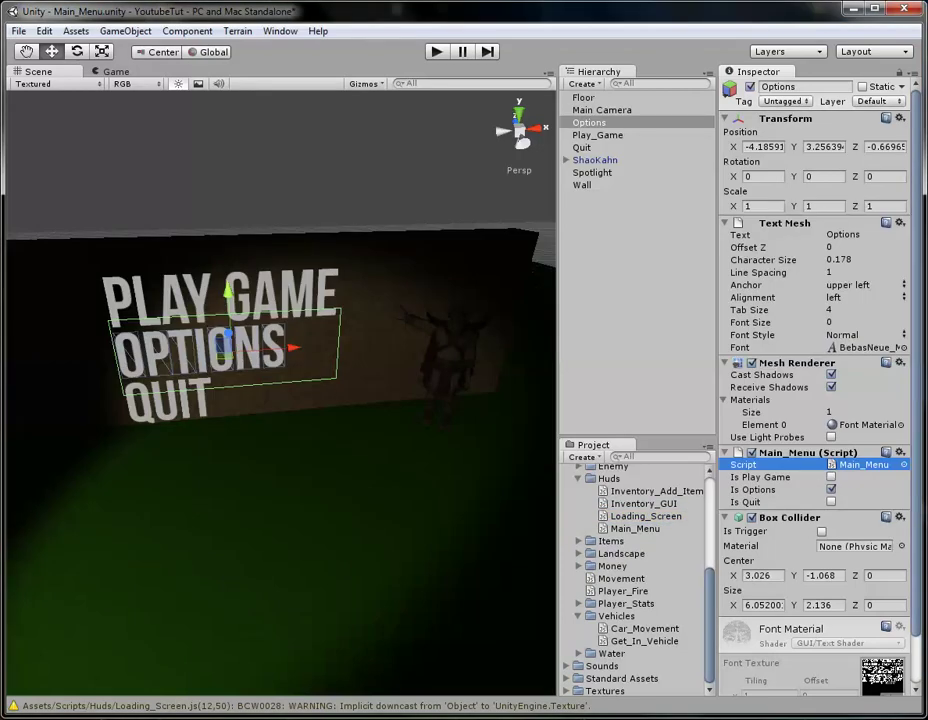
pyautogui.click(598, 135)
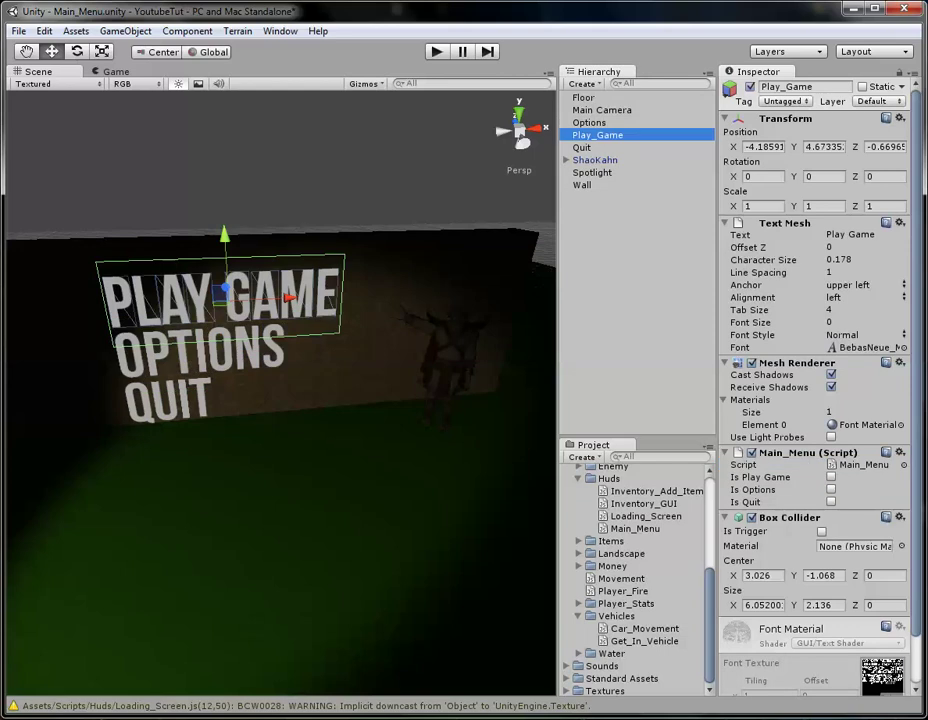
pyautogui.click(831, 477)
pyautogui.click(581, 147)
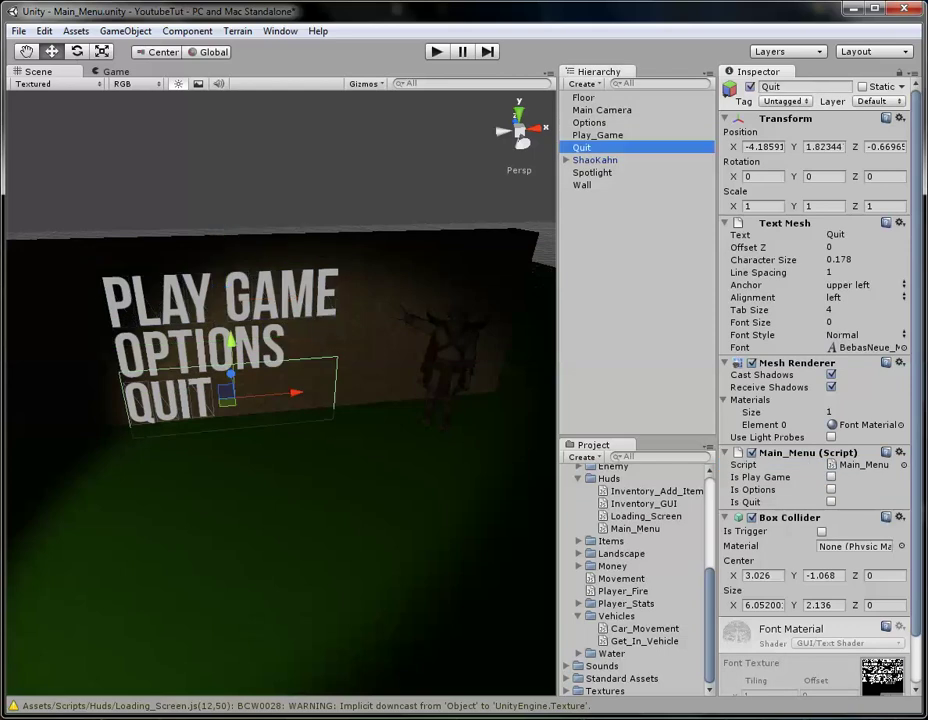
pyautogui.click(831, 501)
pyautogui.press('Escape')
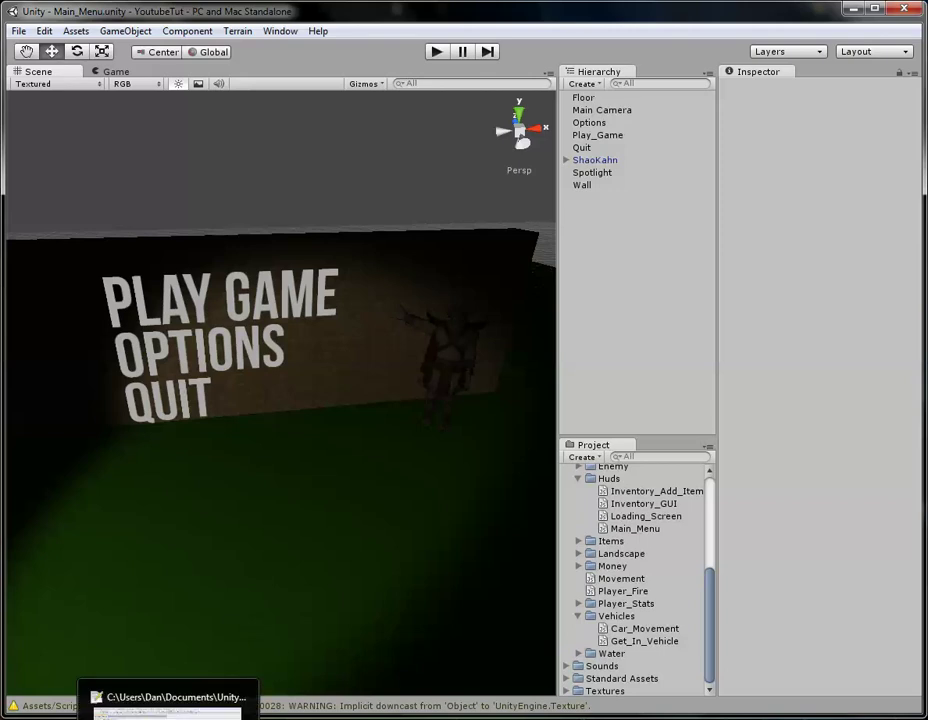
# Step: In Main_Menu.js in Notepad++, add the condition "if (isPlayGame == true)" at the start of OnMouseDown
pyautogui.click(160, 708)
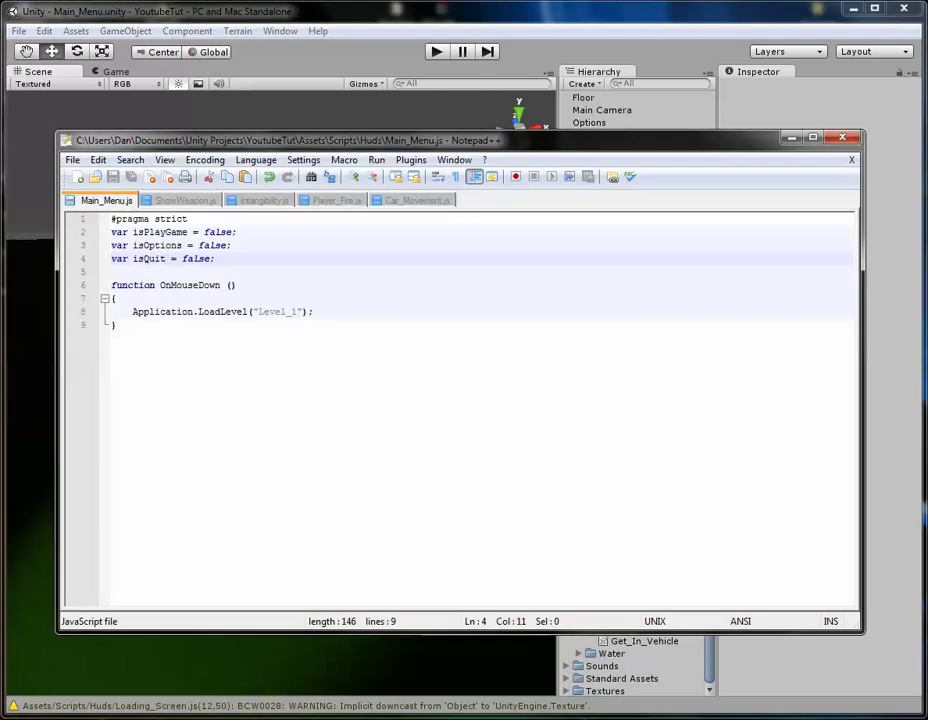
pyautogui.click(117, 298)
pyautogui.press('Return')
pyautogui.press('Tab')
pyautogui.hotkey('ctrl', 's')
pyautogui.write('i')
pyautogui.press('BackSpace')
pyautogui.write('f (isPlayGame == true)')
pyautogui.press('Return')
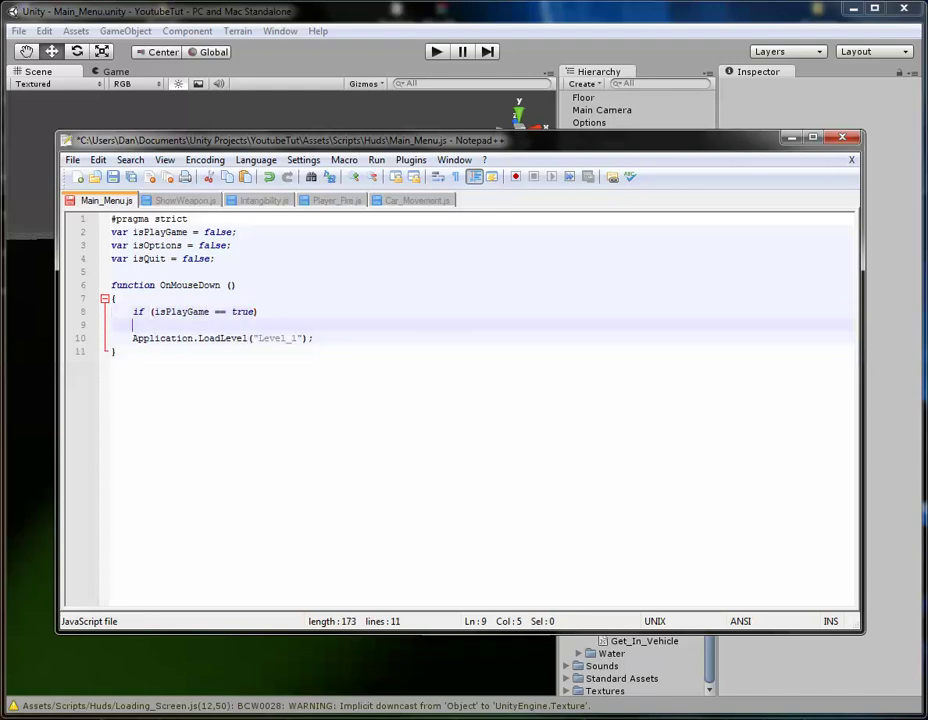
# Step: Enclose the indented Application.LoadLevel("Level_1") call in braces under the isPlayGame condition and save the script
pyautogui.press('Return')
pyautogui.press('BackSpace')
pyautogui.press('BackSpace')
pyautogui.write('{')
pyautogui.press('Down')
pyautogui.press('Left')
pyautogui.press('Tab')
pyautogui.press('End')
pyautogui.press('Return')
pyautogui.write('}')
pyautogui.hotkey('ctrl', 's')
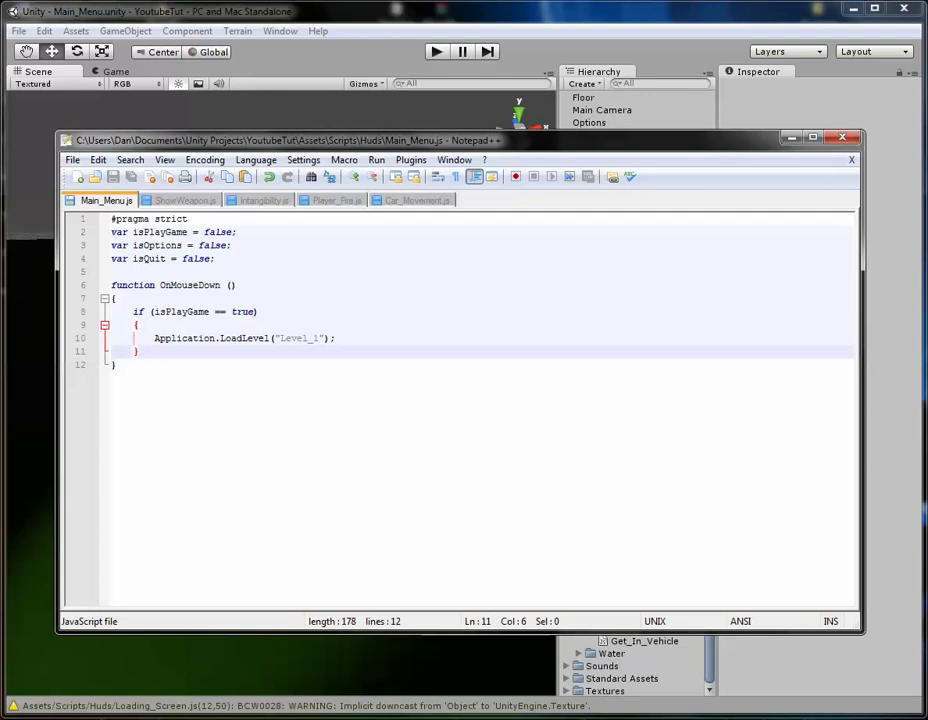
# Step: Copy the whole isPlayGame if block and add two copies of it below within OnMouseDown
pyautogui.hotkey('shift', 'Up')
pyautogui.hotkey('shift', 'Up')
pyautogui.hotkey('shift', 'Up')
pyautogui.hotkey('shift', 'Up')
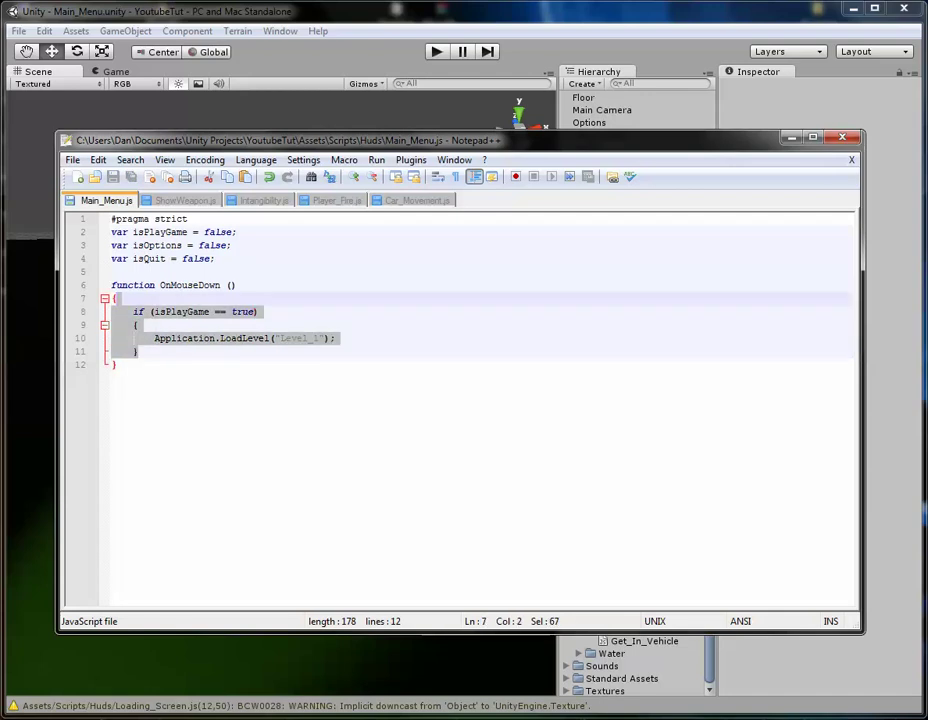
pyautogui.hotkey('ctrl', 'c')
pyautogui.press('Right')
pyautogui.hotkey('ctrl', 'v')
pyautogui.hotkey('ctrl', 'v')
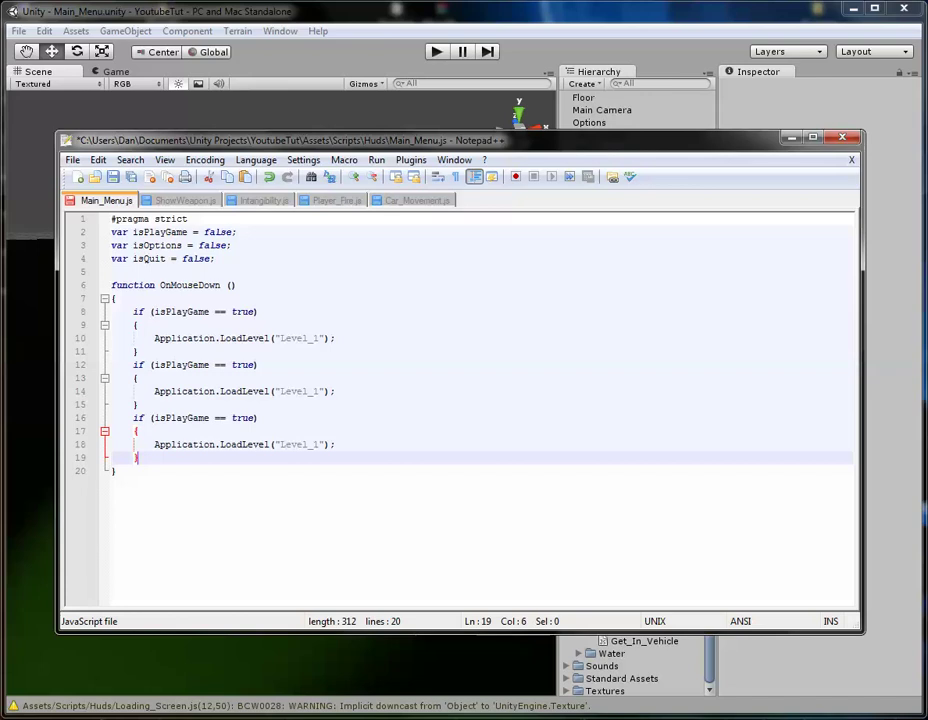
# Step: Change the second if block's condition variable to isOptions and the third one's to isQuit
pyautogui.doubleClick(152, 245)
pyautogui.hotkey('ctrl', 'c')
pyautogui.doubleClick(178, 364)
pyautogui.hotkey('ctrl', 'v')
pyautogui.doubleClick(145, 258)
pyautogui.hotkey('ctrl', 'c')
pyautogui.doubleClick(180, 418)
pyautogui.hotkey('ctrl', 'v')
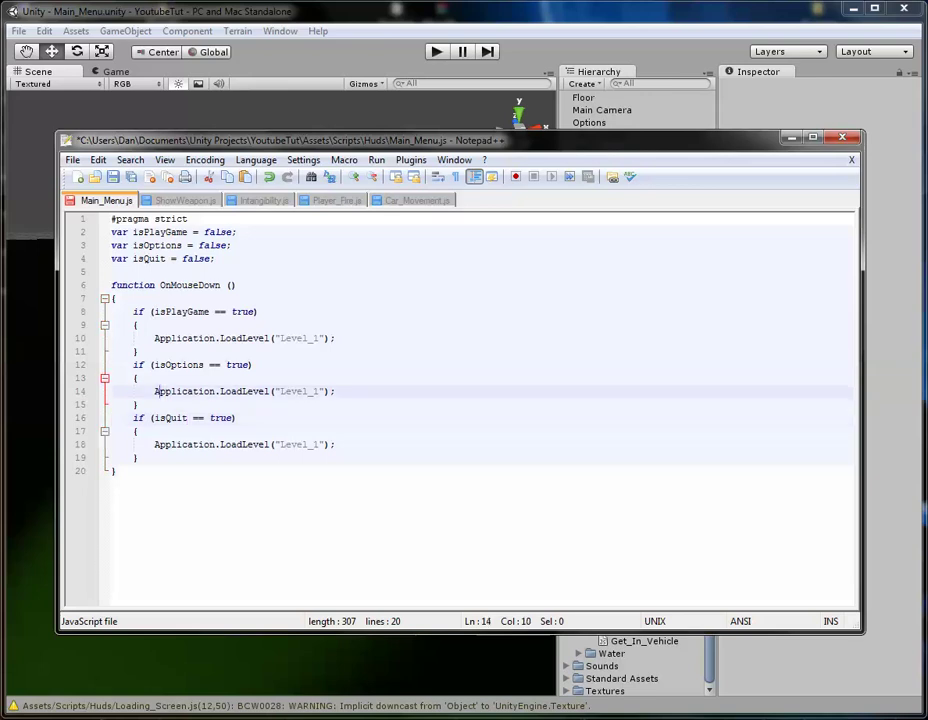
# Step: Replace the LoadLevel call in the isOptions block with the comment "//Go To Options Screen" and save the script
pyautogui.moveTo(160, 391); pyautogui.dragTo(335, 391)
pyautogui.hotkey('ctrl', 'x')
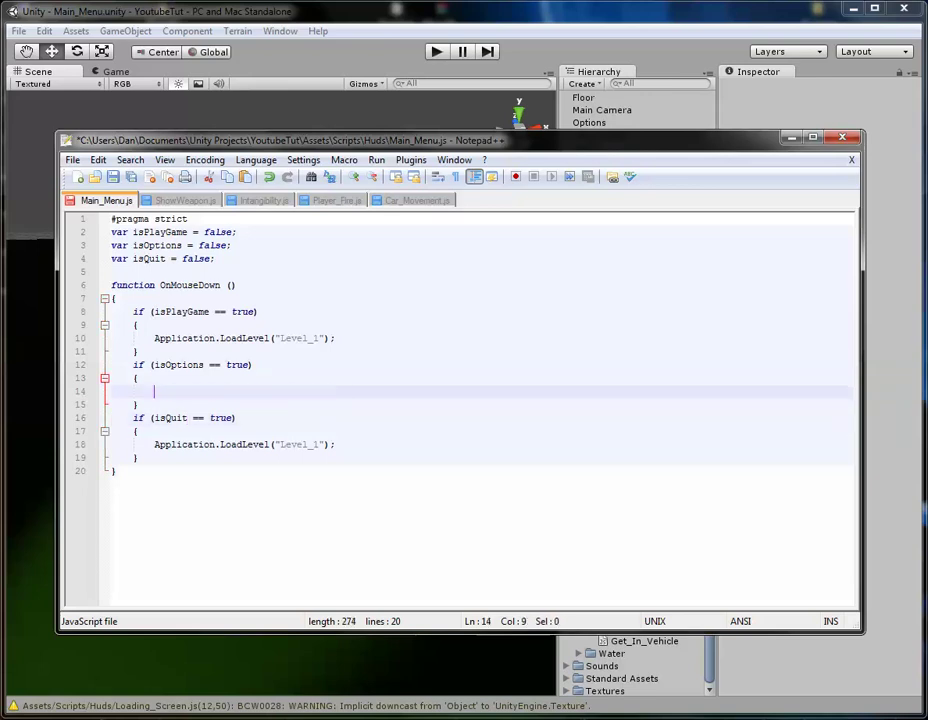
pyautogui.hotkey('ctrl', 'v')
pyautogui.moveTo(318, 391); pyautogui.dragTo(280, 391)
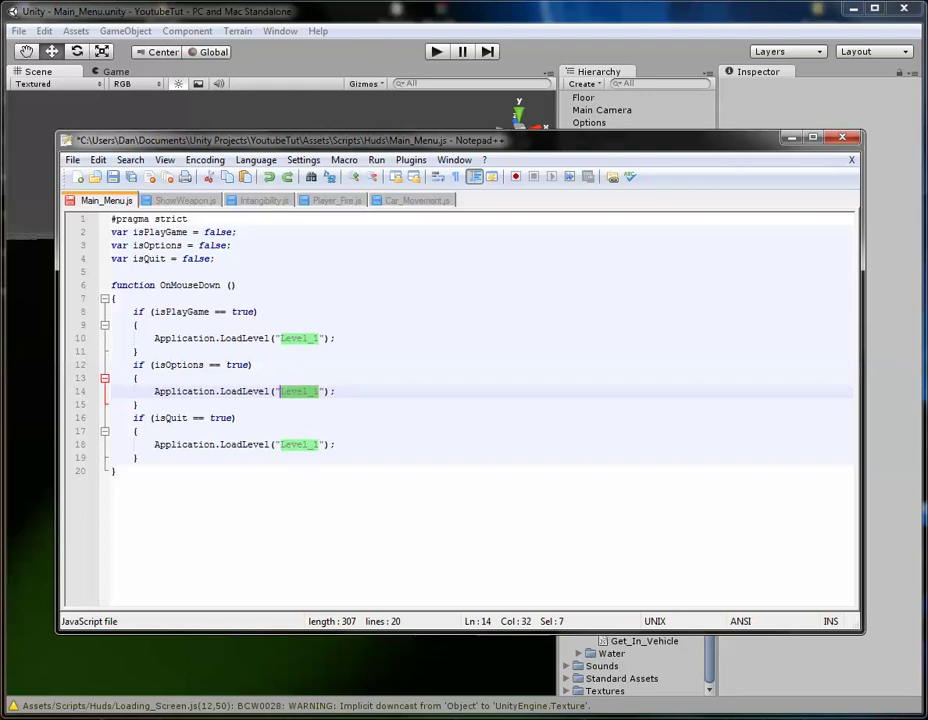
pyautogui.moveTo(336, 391); pyautogui.dragTo(154, 391)
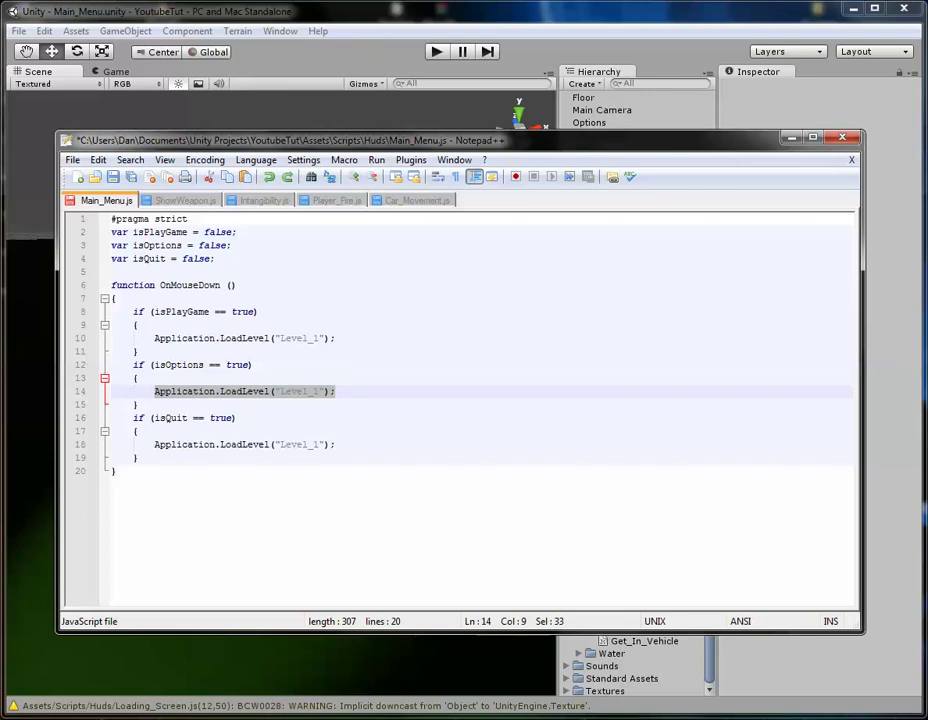
pyautogui.write('//')
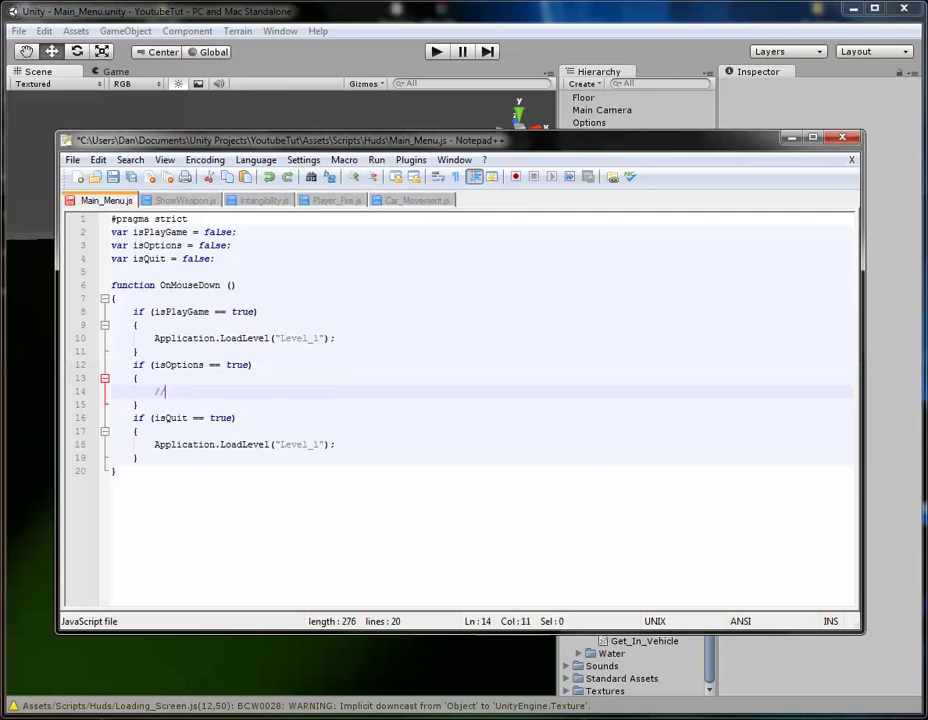
pyautogui.write('Go To Options Screen')
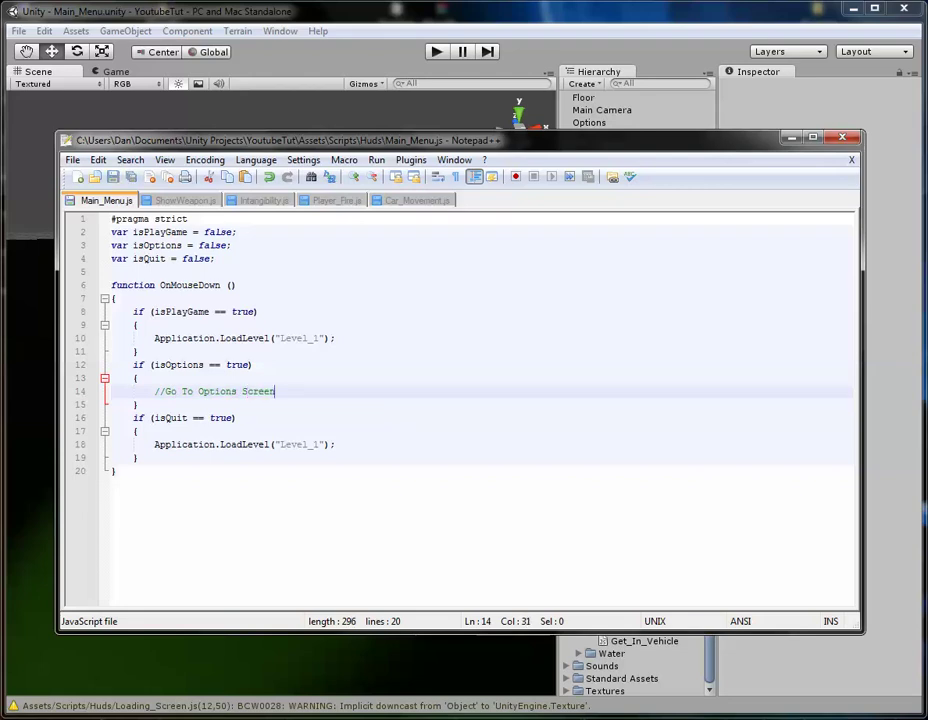
# Step: Replace the LoadLevel call in the isQuit block with the comment "//Quit Game" followed by Application.Quit(); and save the script
pyautogui.click(155, 444)
pyautogui.hotkey('shift', 'End')
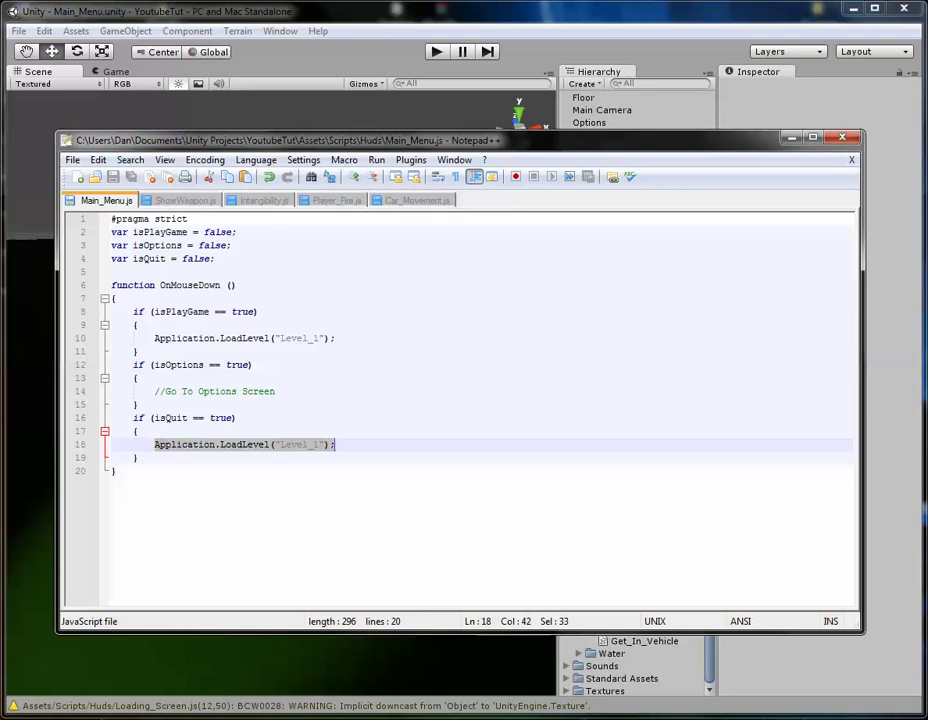
pyautogui.write('//Quit Game')
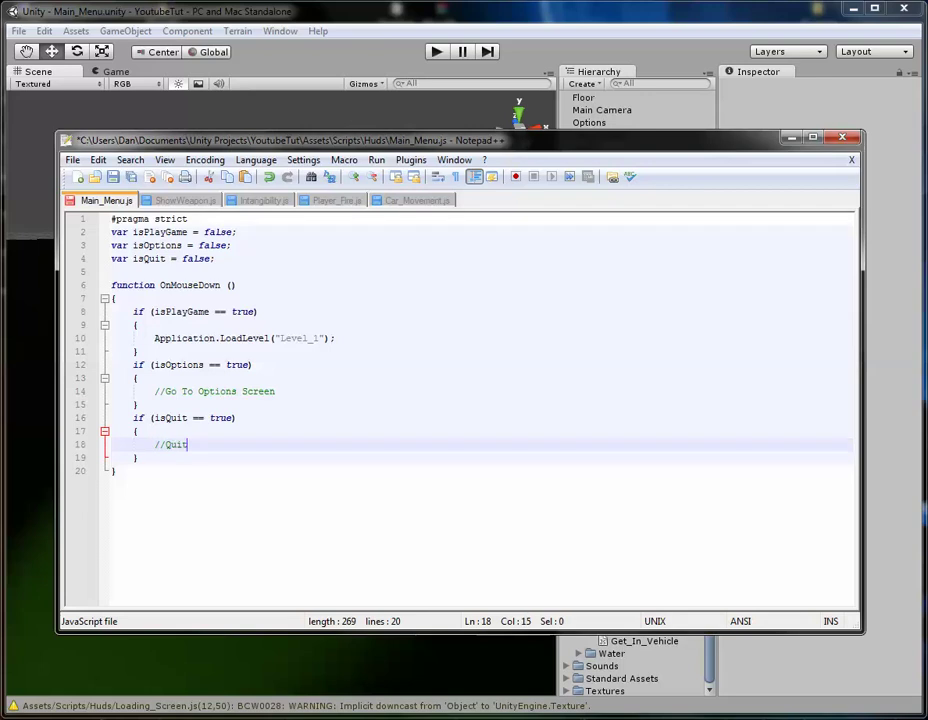
pyautogui.press('Return')
pyautogui.write('Application.Quit();')
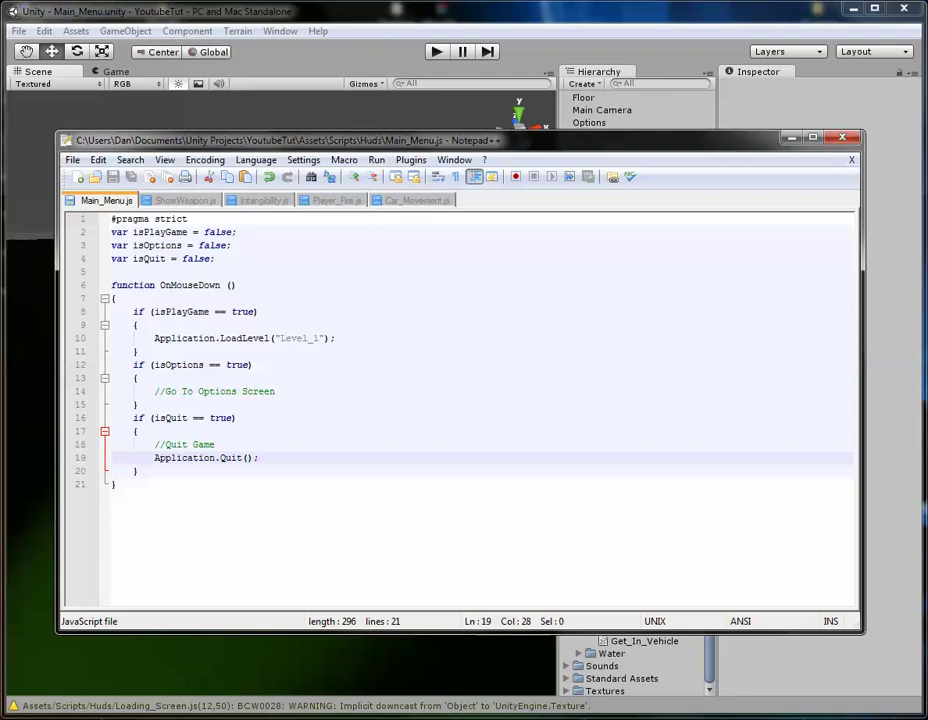
# Step: Switch to Unity, check the console, and run the Main_Menu scene briefly in play mode before stopping it
pyautogui.hotkey('alt', 'Tab')
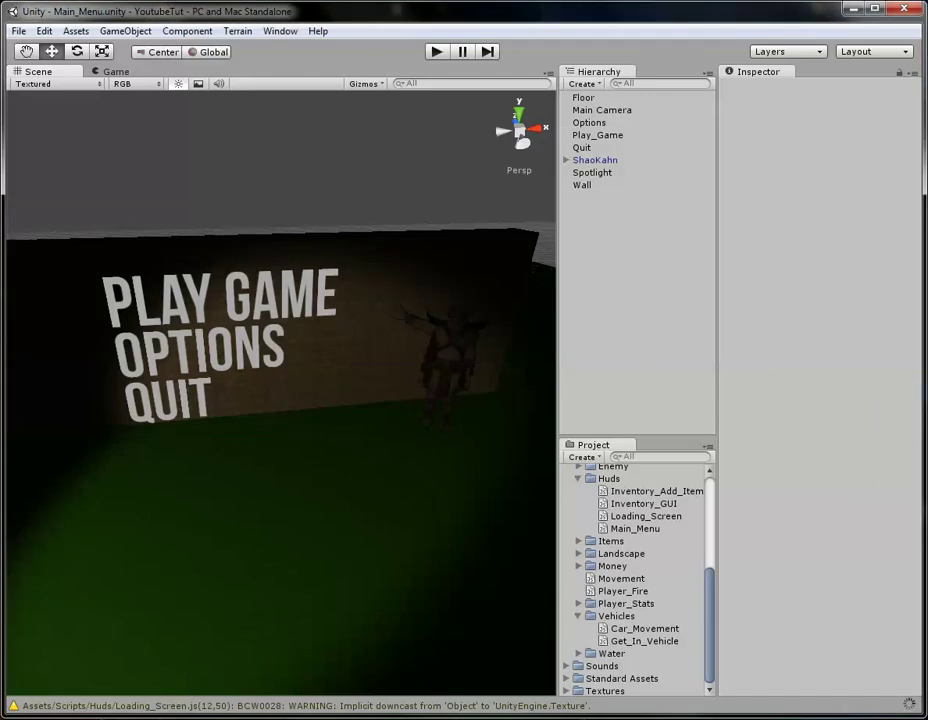
pyautogui.click(305, 705)
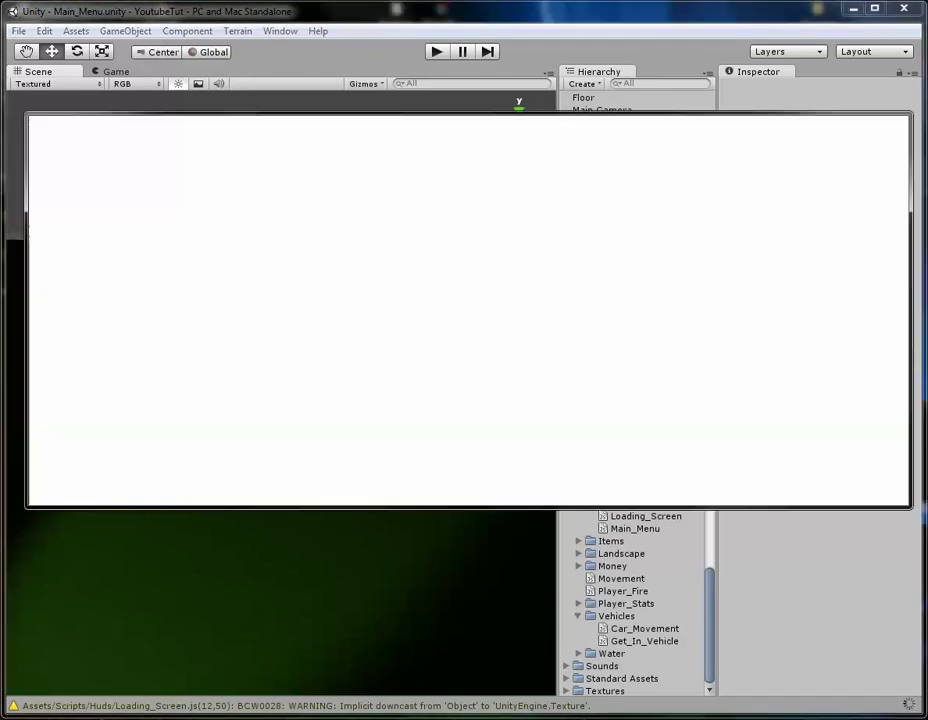
pyautogui.click(899, 120)
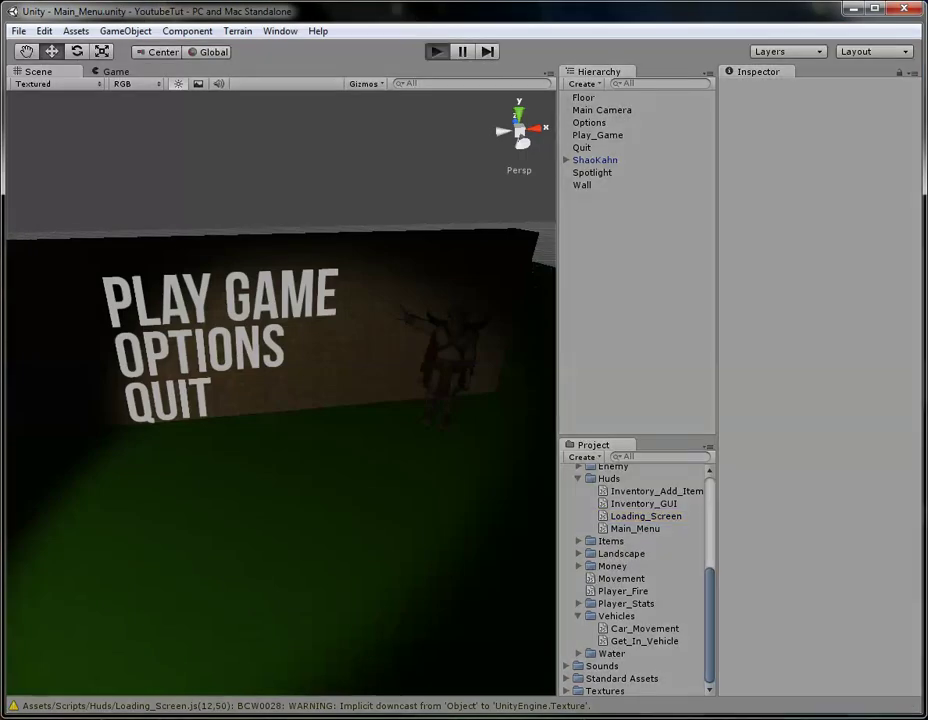
pyautogui.hotkey('ctrl', 'p')
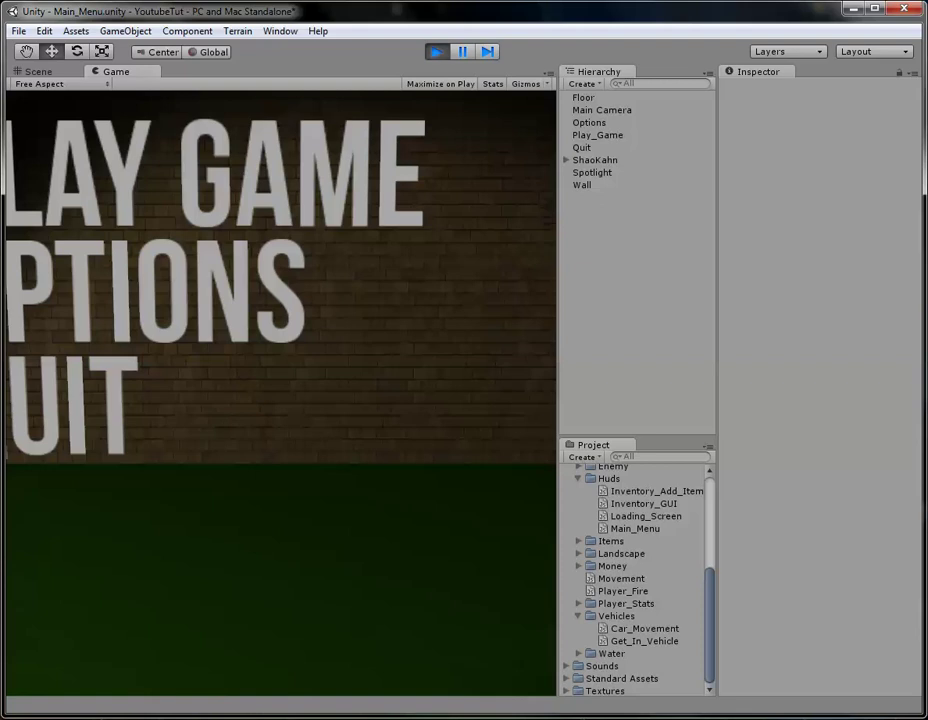
pyautogui.hotkey('ctrl', 'p')
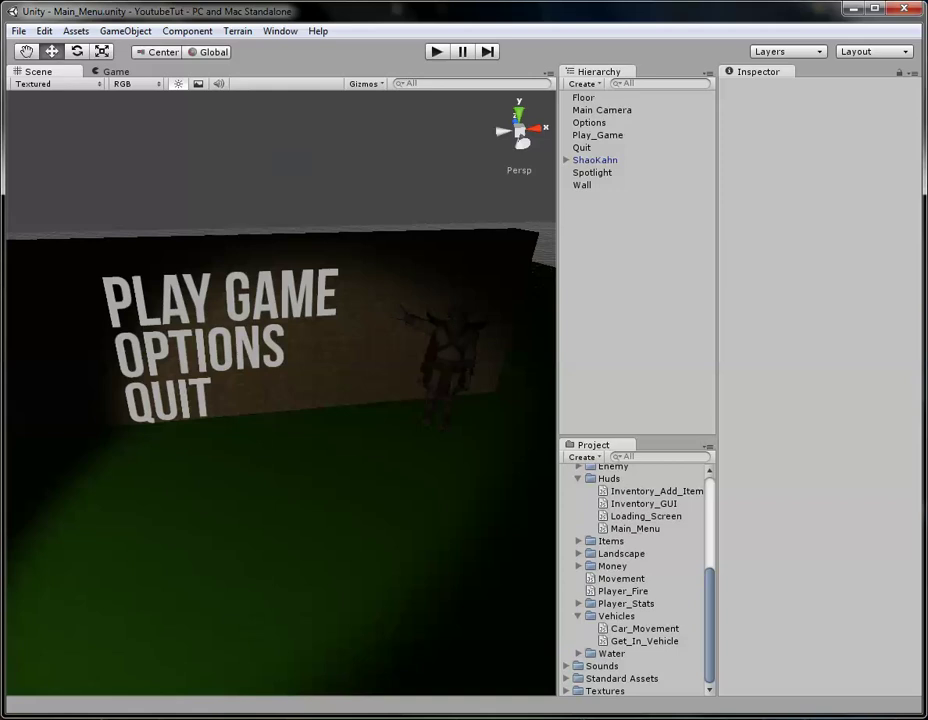
# Step: Switch back to Main_Menu.js in Notepad++ and declare "function OnMouseOver ()" below the OnMouseDown function
pyautogui.hotkey('alt', 'Tab')
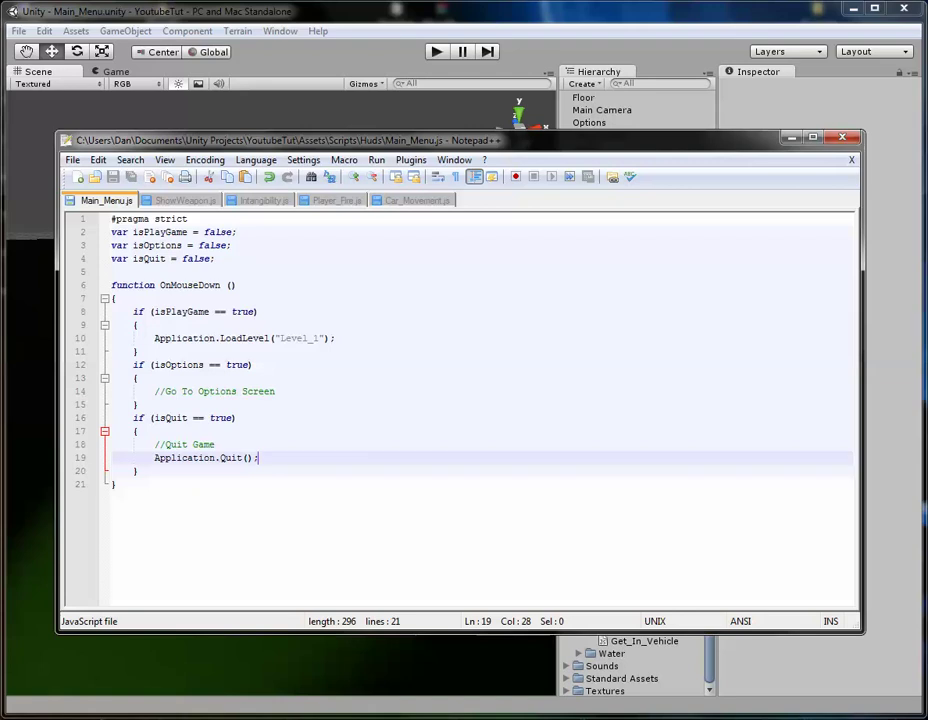
pyautogui.click(112, 271)
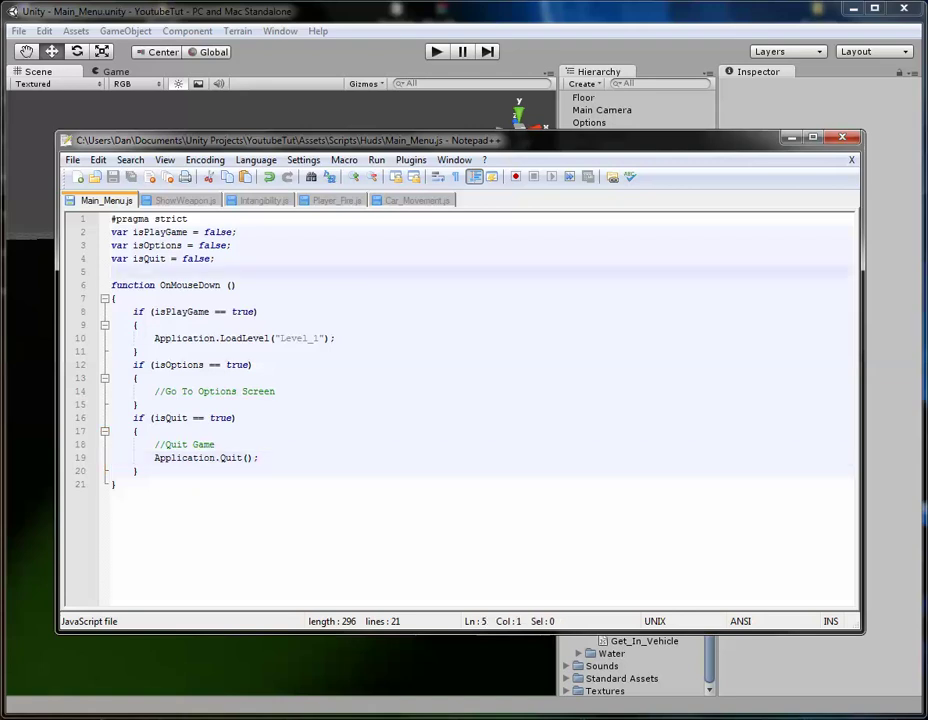
pyautogui.click(117, 484)
pyautogui.press('Return')
pyautogui.press('Return')
pyautogui.write('fun')
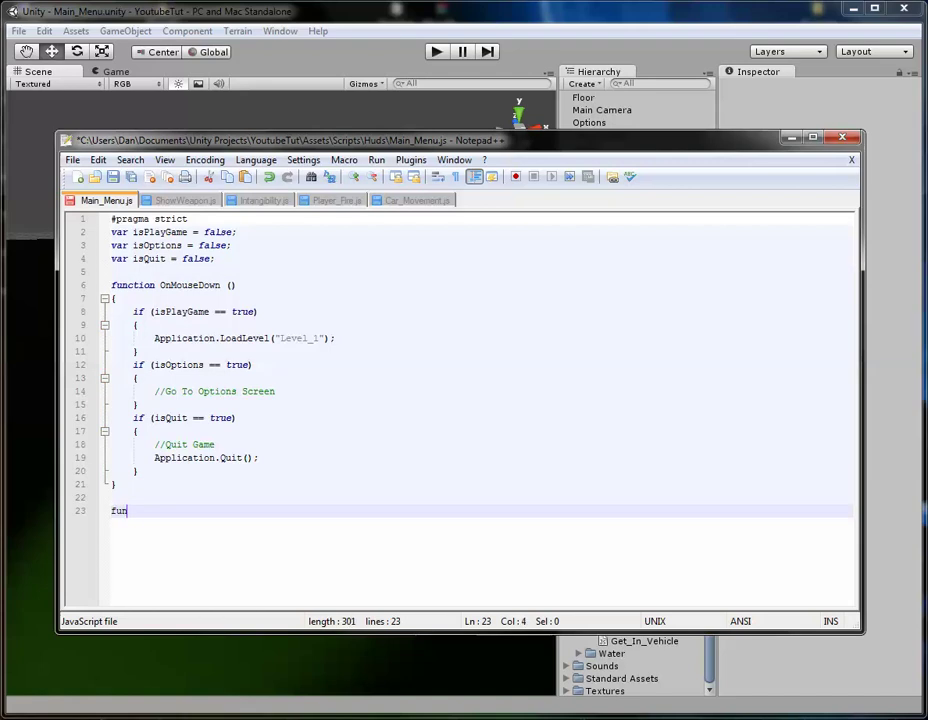
pyautogui.press('BackSpace')
pyautogui.write('nction OnMouseOver')
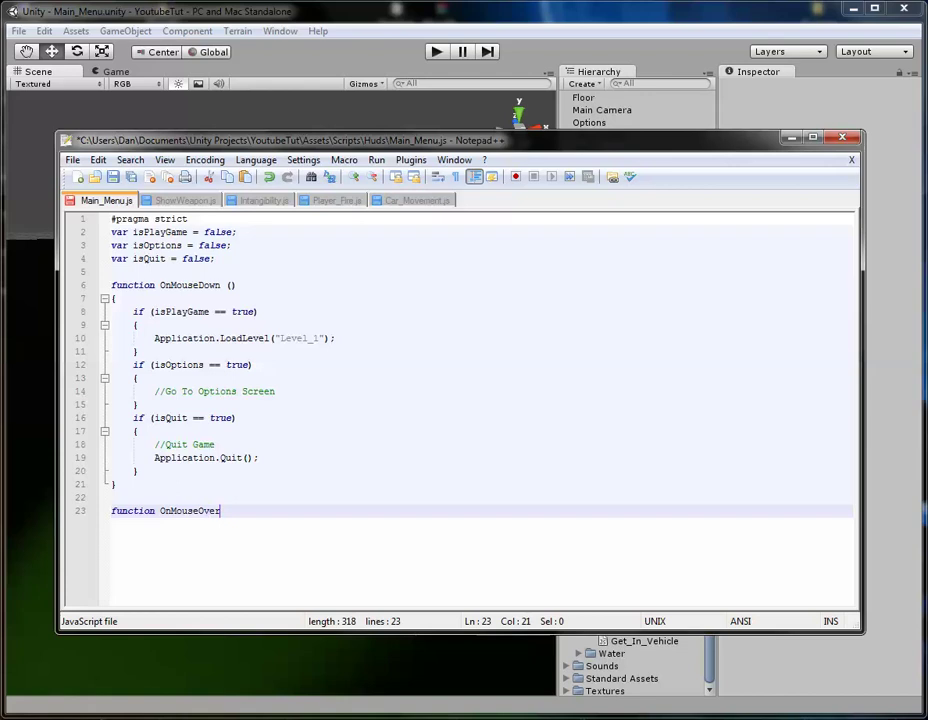
pyautogui.write(' ()')
pyautogui.press('Return')
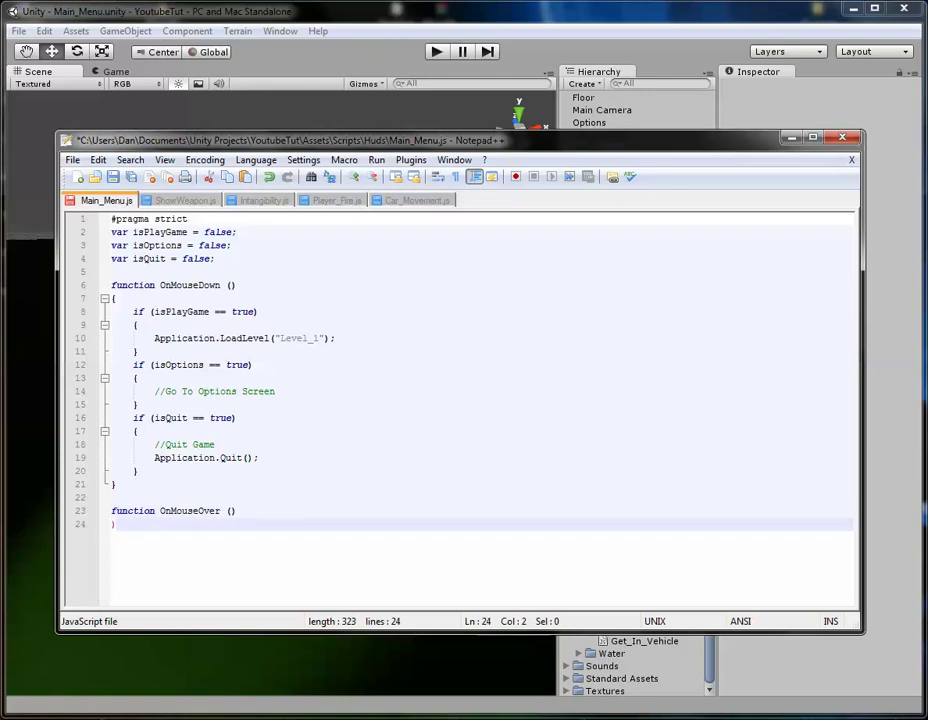
# Step: Add opening and closing braces to OnMouseOver with an indented empty line between them, and save the script
pyautogui.write('{')
pyautogui.press('Return')
pyautogui.press('Return')
pyautogui.write('}')
pyautogui.press('BackSpace')
pyautogui.write('}')
pyautogui.press('Up')
pyautogui.press('Up')
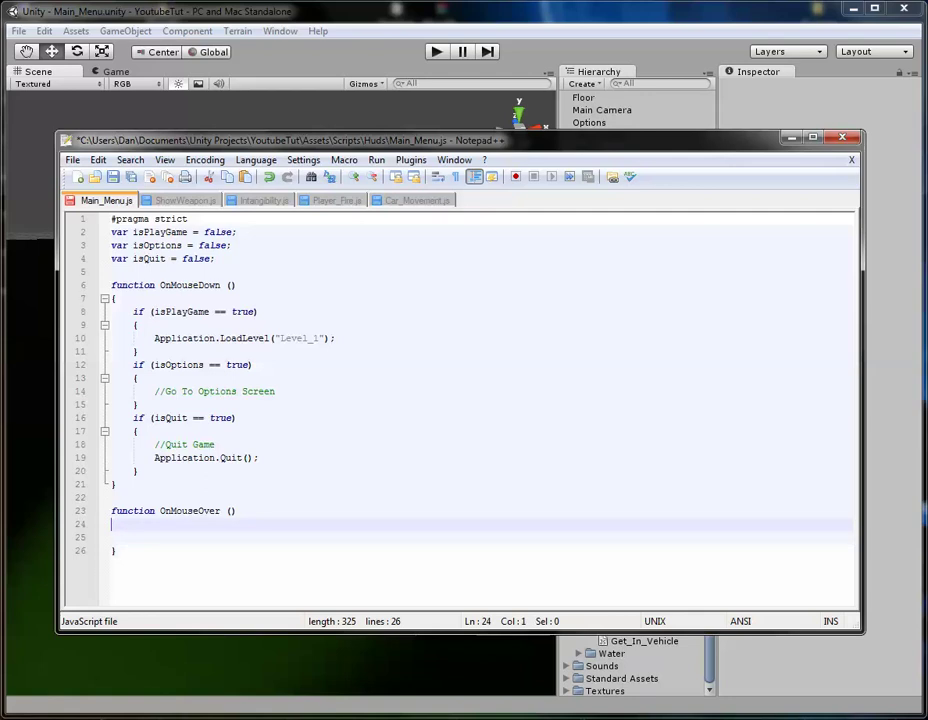
pyautogui.press('Down')
pyautogui.press('Tab')
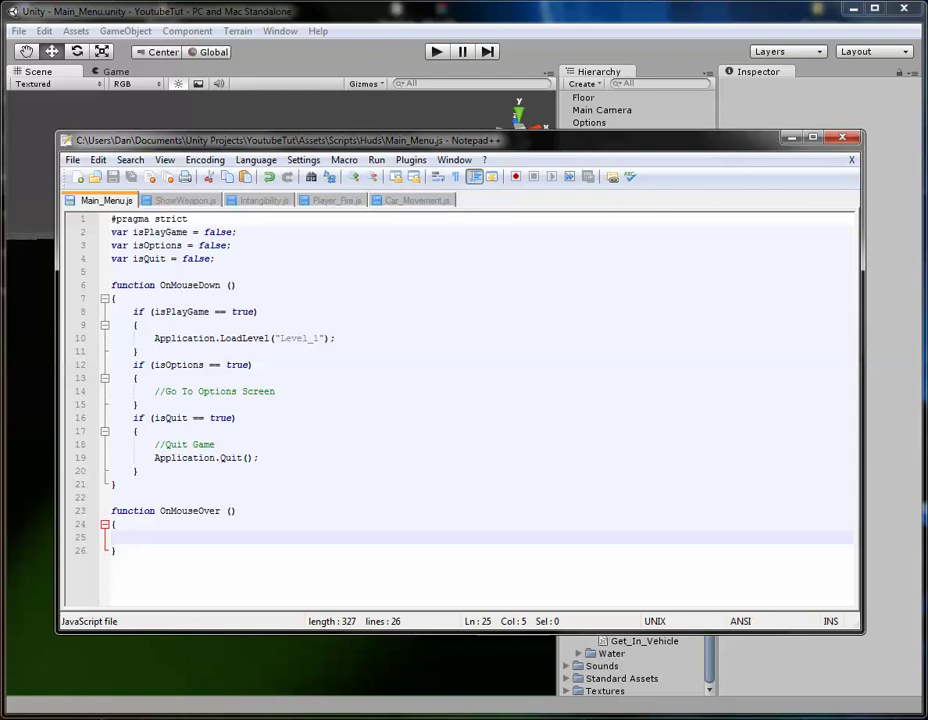
# Step: In Unity, examine the Play_Game text's font material and the BebasNeue_Main_Menu font asset for their color properties
pyautogui.hotkey('alt', 'Tab')
pyautogui.click(597, 134)
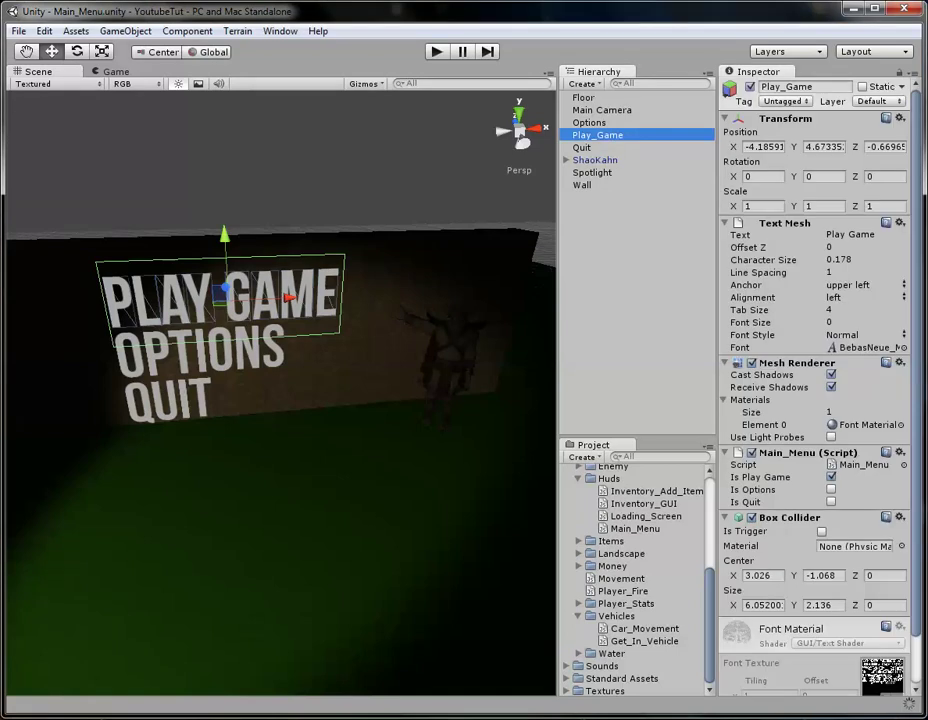
pyautogui.click(866, 424)
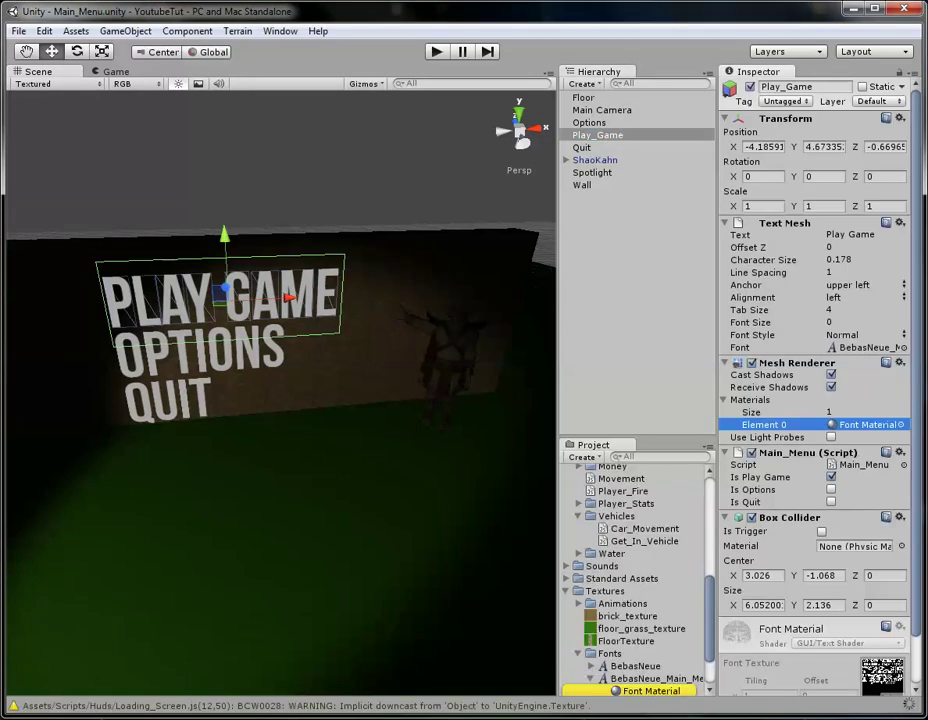
pyautogui.click(651, 690)
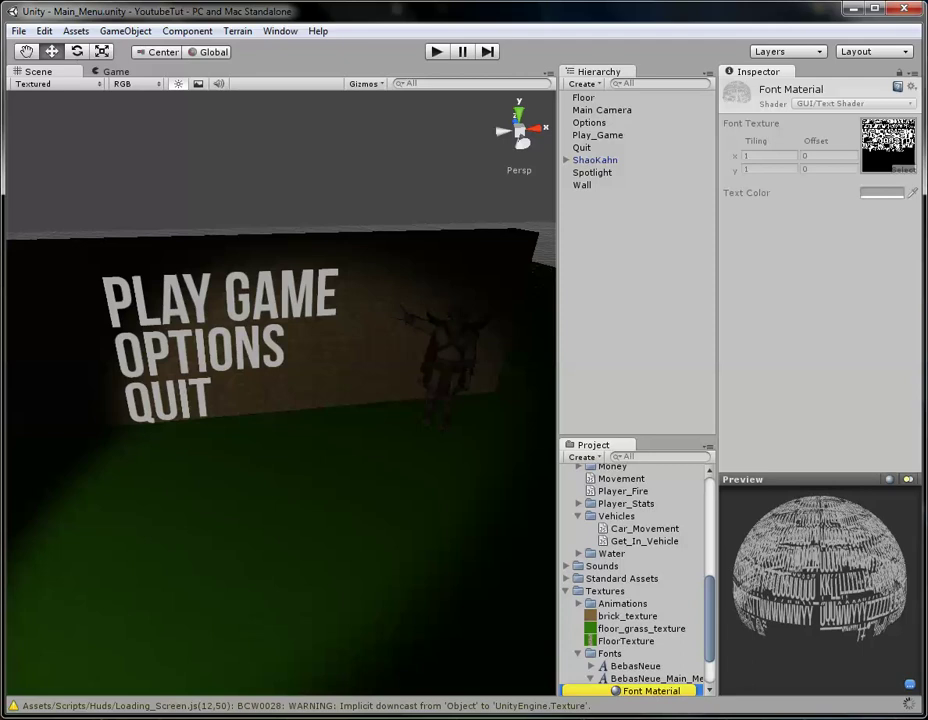
pyautogui.click(590, 123)
pyautogui.click(598, 135)
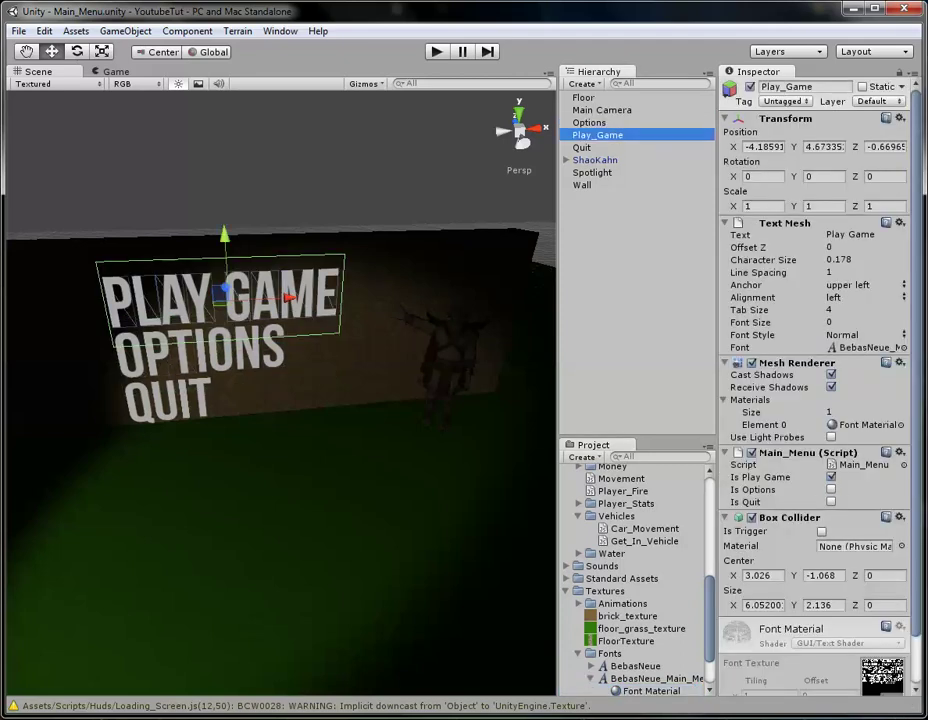
pyautogui.scroll(-2, 815, 400)
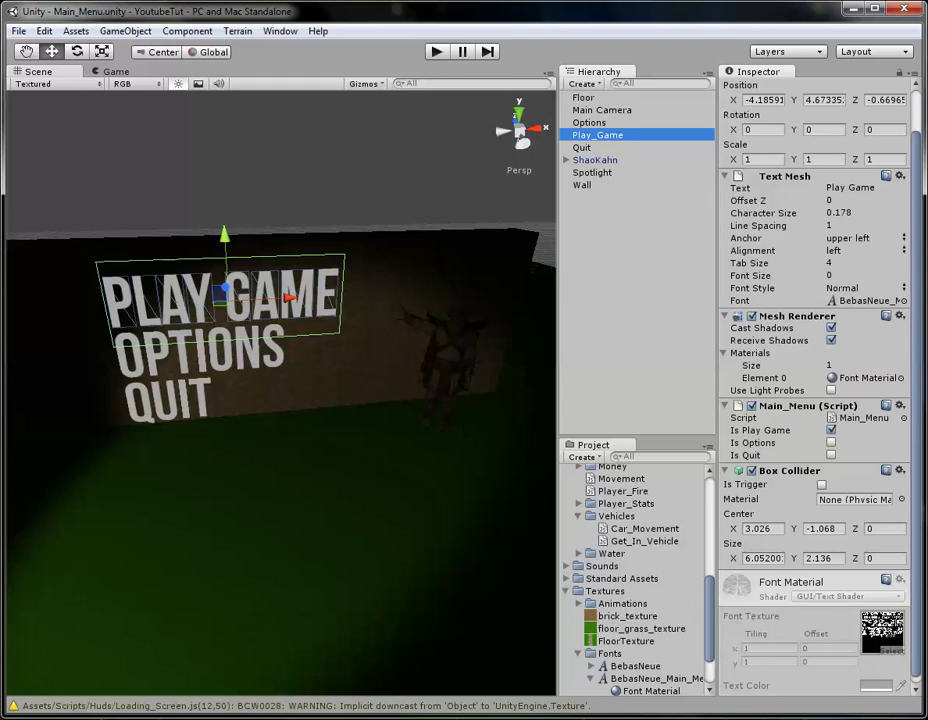
pyautogui.scroll(-1, 815, 400)
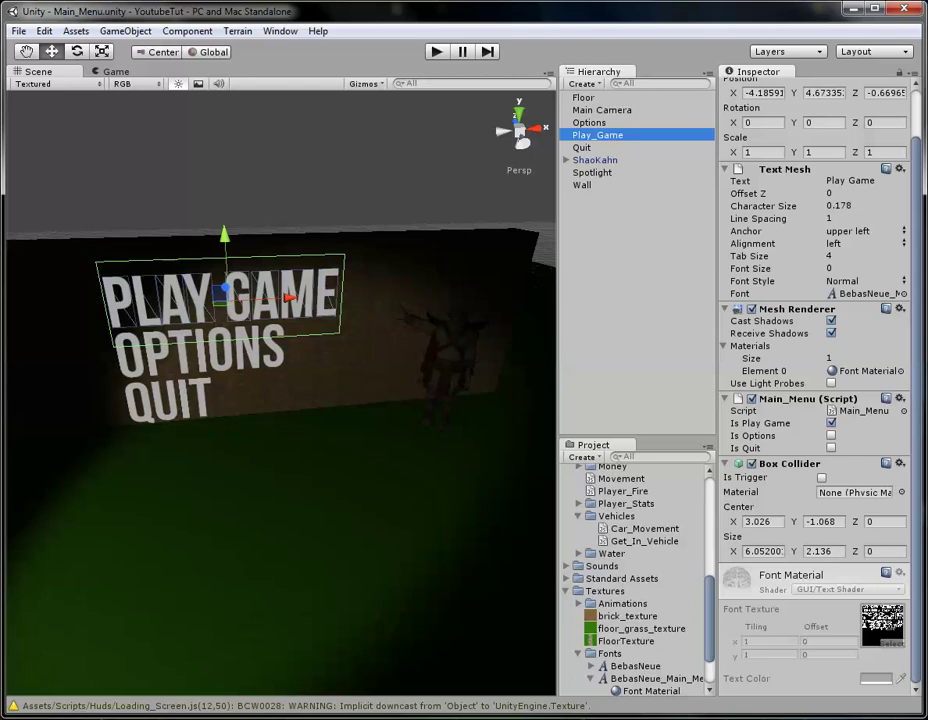
pyautogui.click(865, 371)
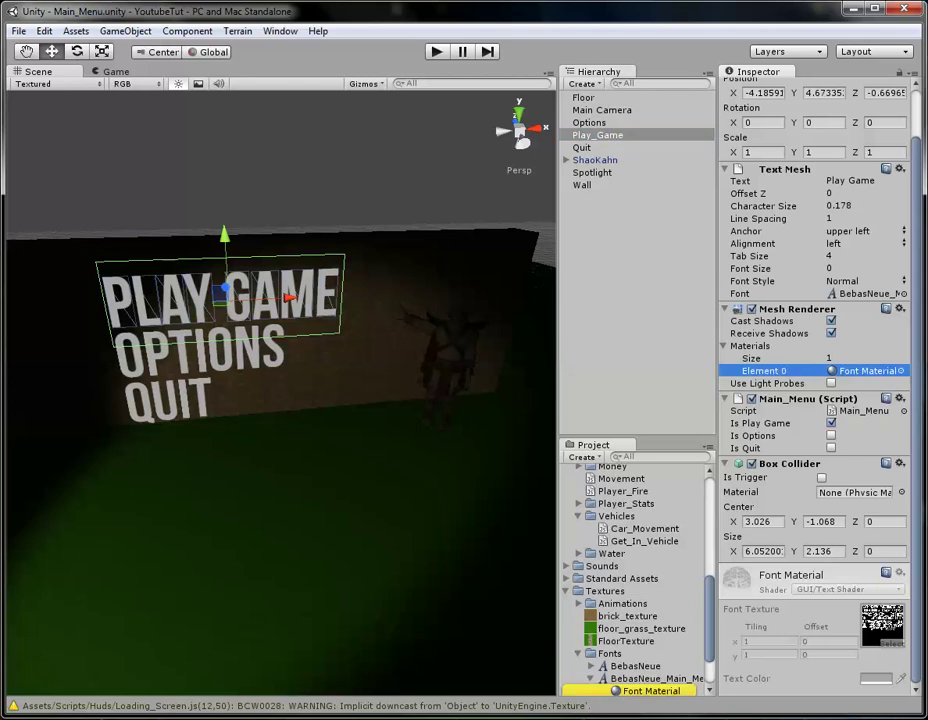
pyautogui.click(655, 678)
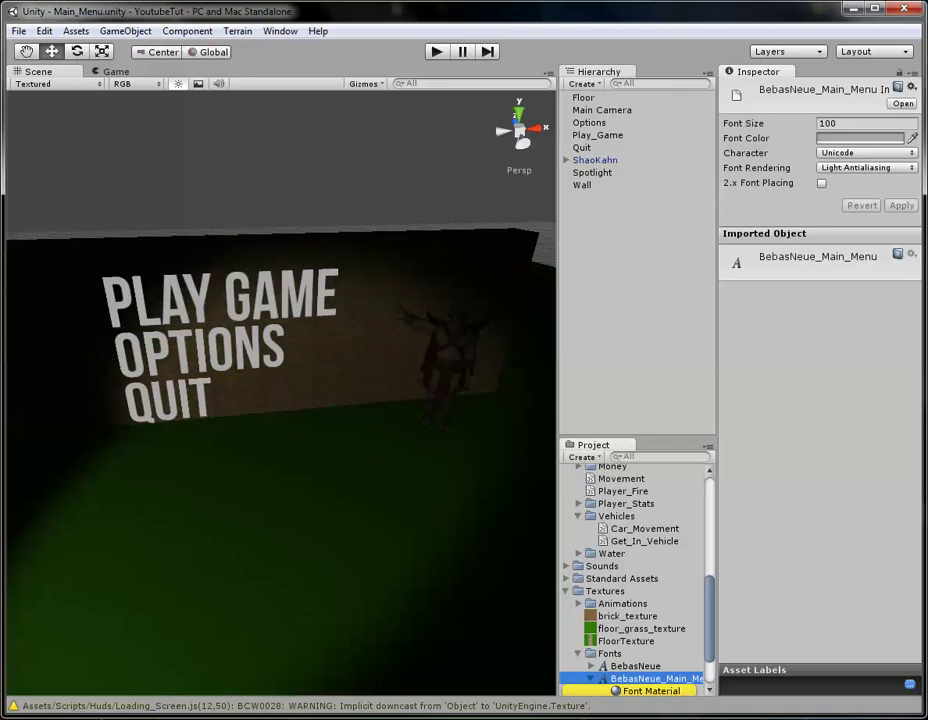
pyautogui.click(651, 691)
pyautogui.click(655, 678)
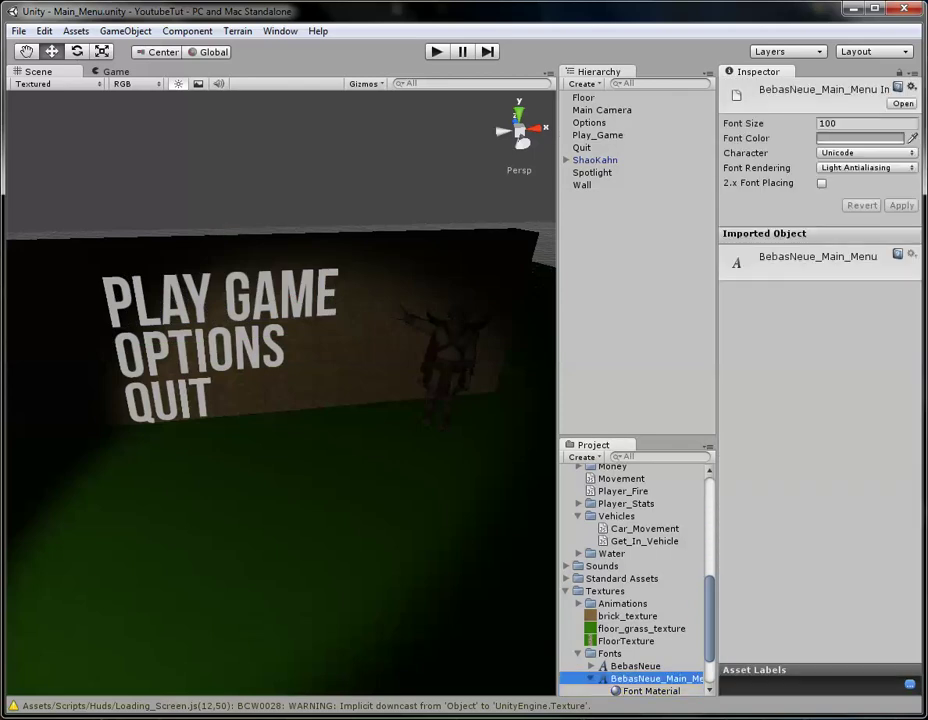
# Step: In Notepad++, add "renderer.material.color = color.Red;" inside OnMouseOver and save Main_Menu.js
pyautogui.hotkey('alt', 'Tab')
pyautogui.write('renderer.mater')
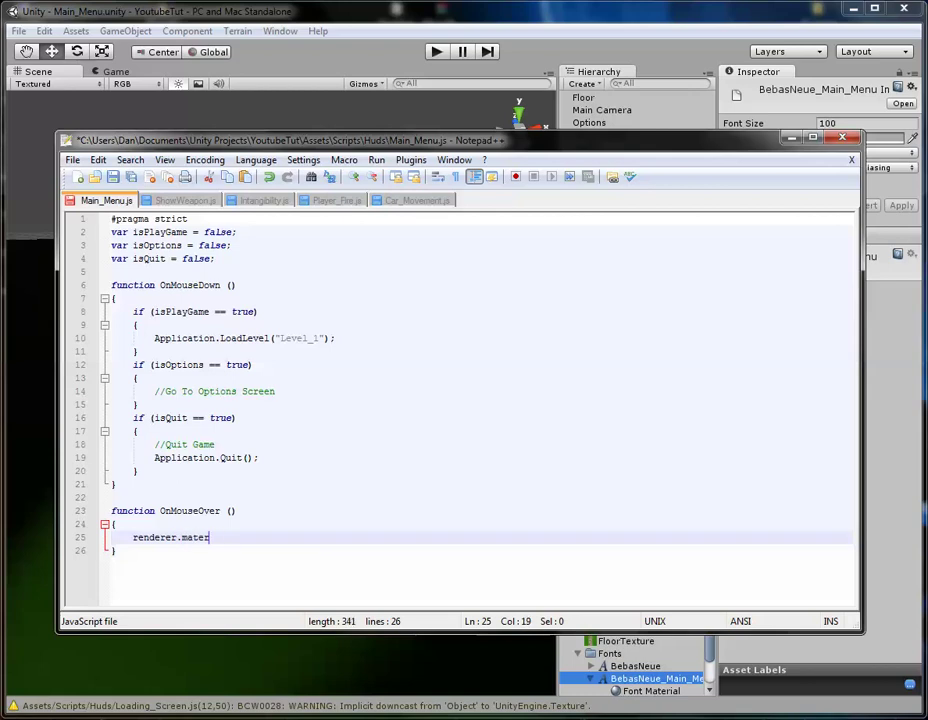
pyautogui.write('ial.color = color.Red;')
pyautogui.hotkey('ctrl', 's')
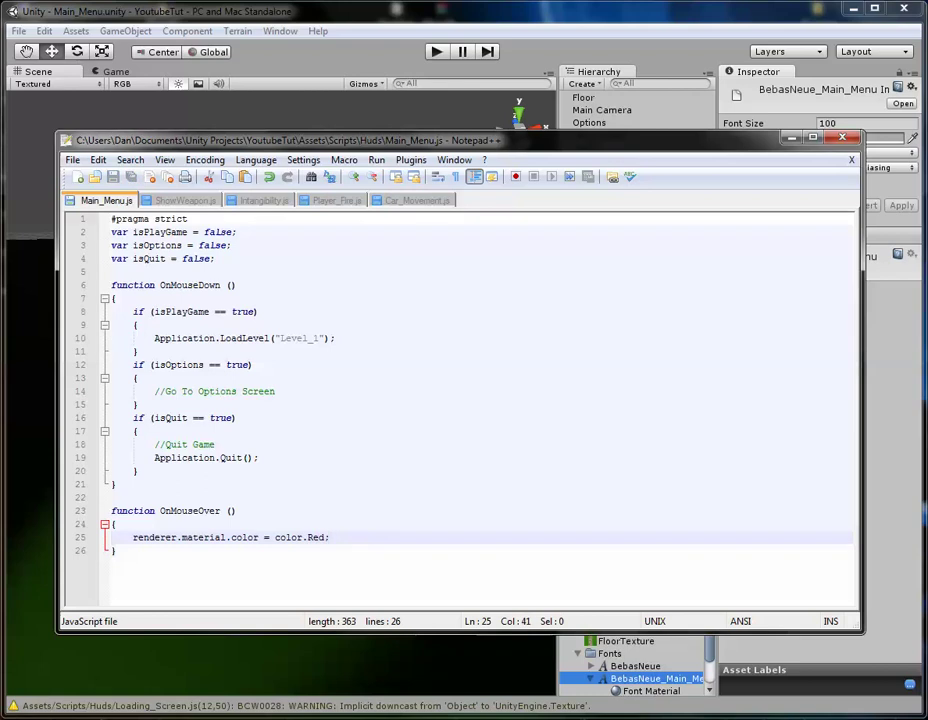
# Step: Try capitalizing the color property after renderer.material to Color, save the script, and check how it compiles in Unity
pyautogui.hotkey('alt', 'Tab')
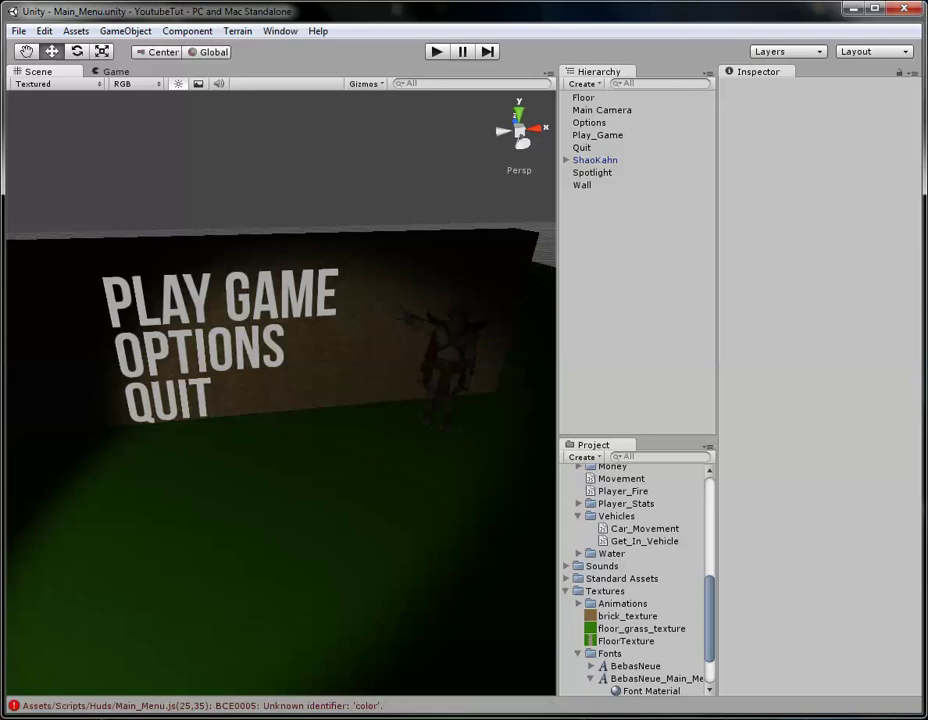
pyautogui.hotkey('alt', 'Tab')
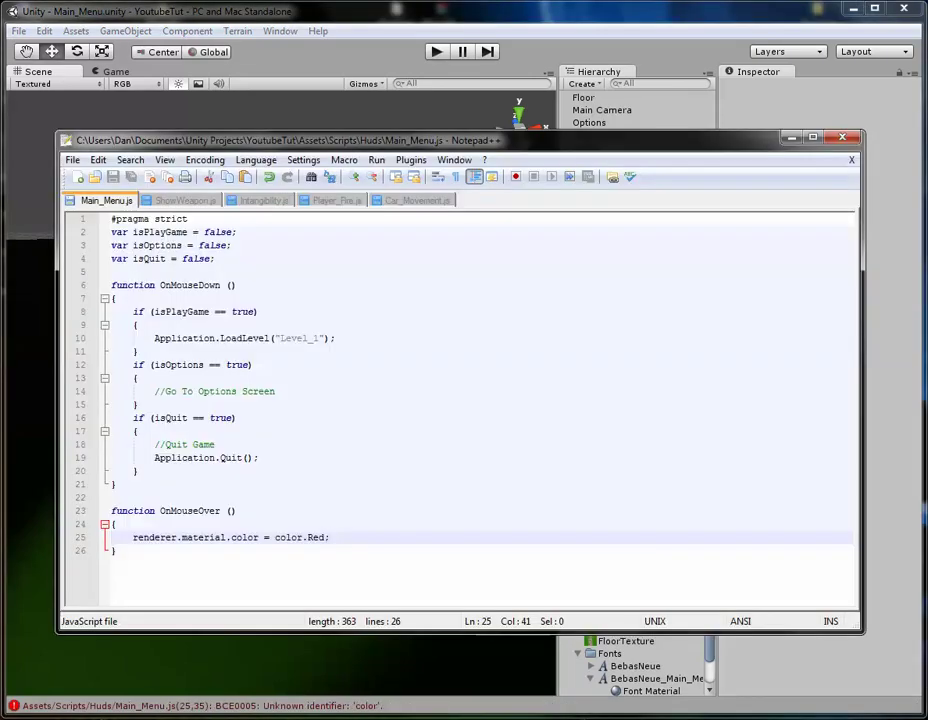
pyautogui.doubleClick(244, 537)
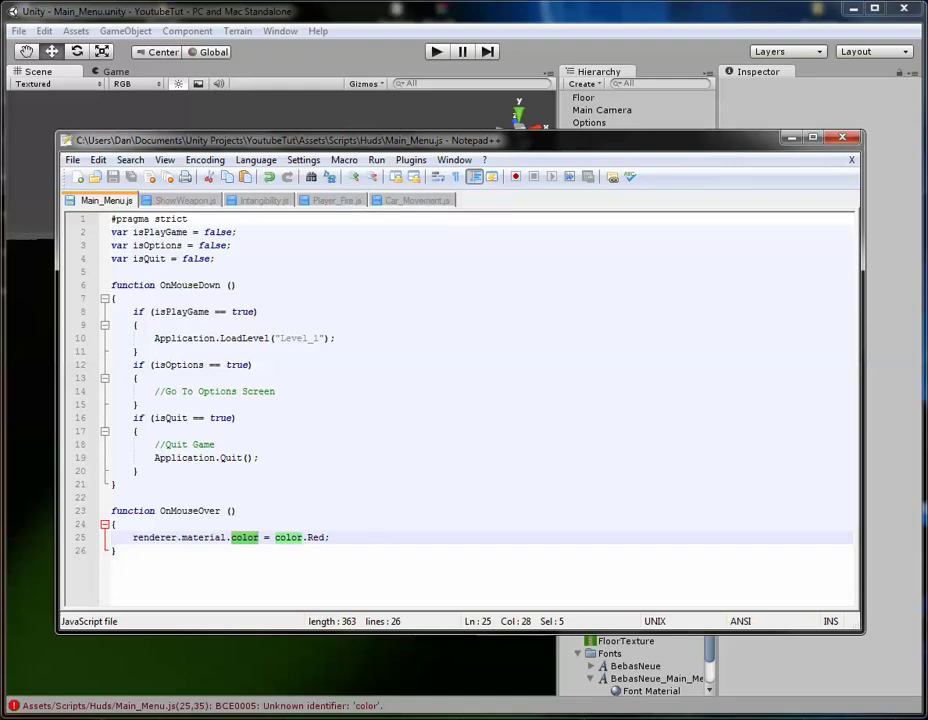
pyautogui.click(236, 537)
pyautogui.press('BackSpace')
pyautogui.write('C')
pyautogui.hotkey('ctrl', 's')
pyautogui.hotkey('alt', 'Tab')
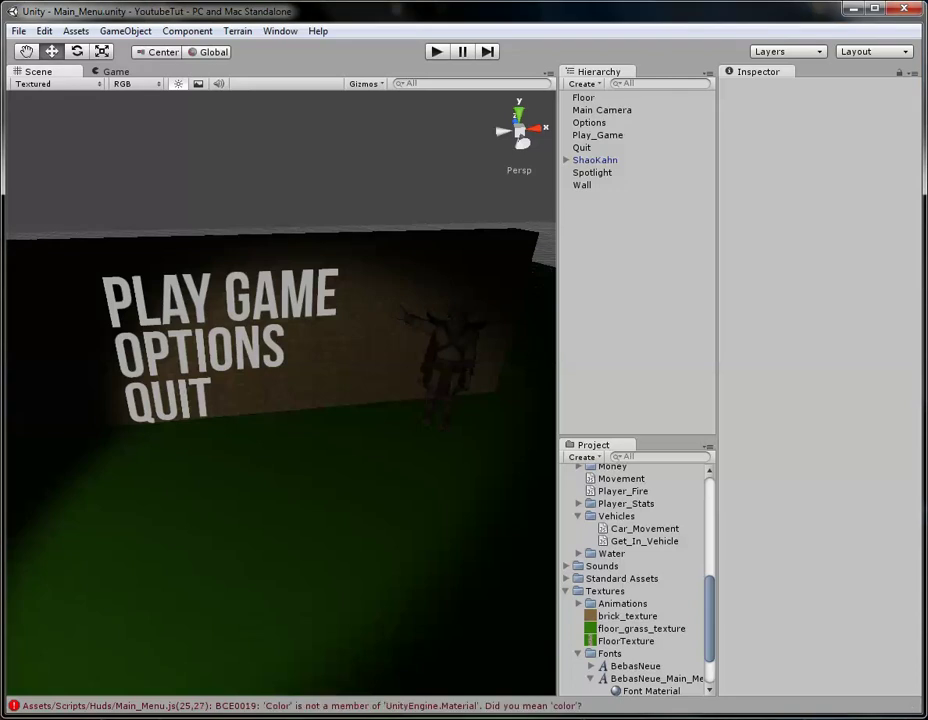
# Step: Comment out the renderer.material.Color line inside OnMouseOver in Main_Menu.js, save the script, and return to Unity
pyautogui.hotkey('alt', 'Tab')
pyautogui.click(133, 537)
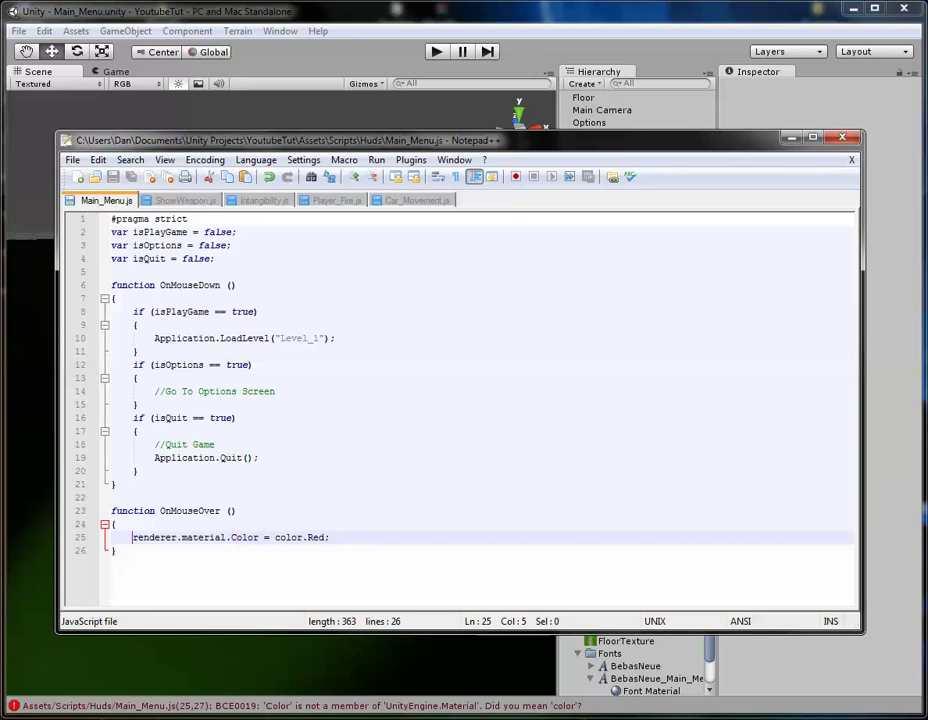
pyautogui.write('//')
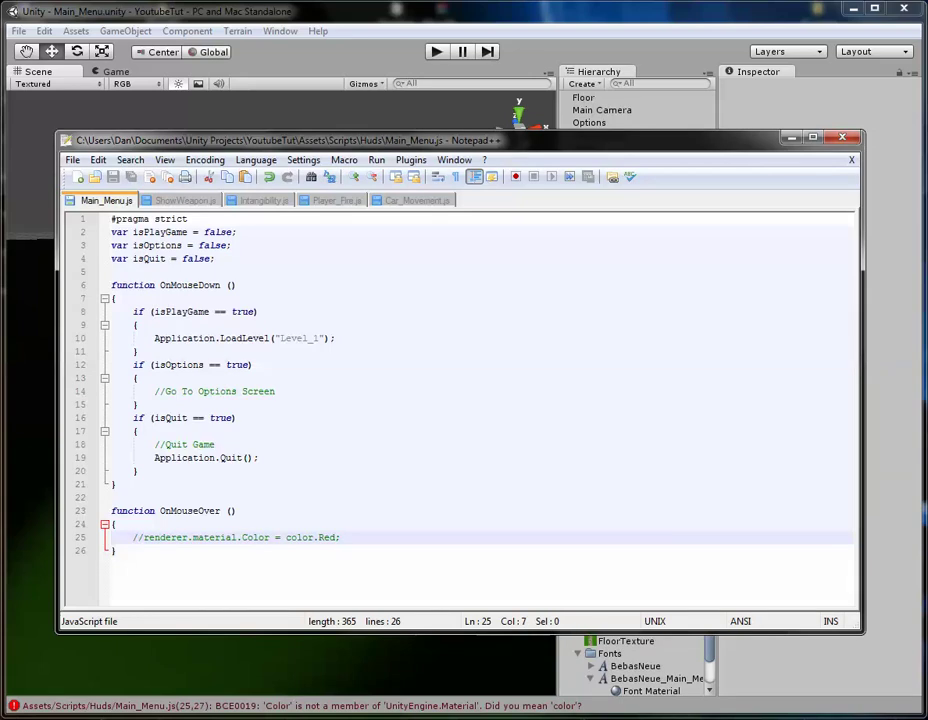
pyautogui.click(139, 405)
pyautogui.hotkey('alt', 'Tab')
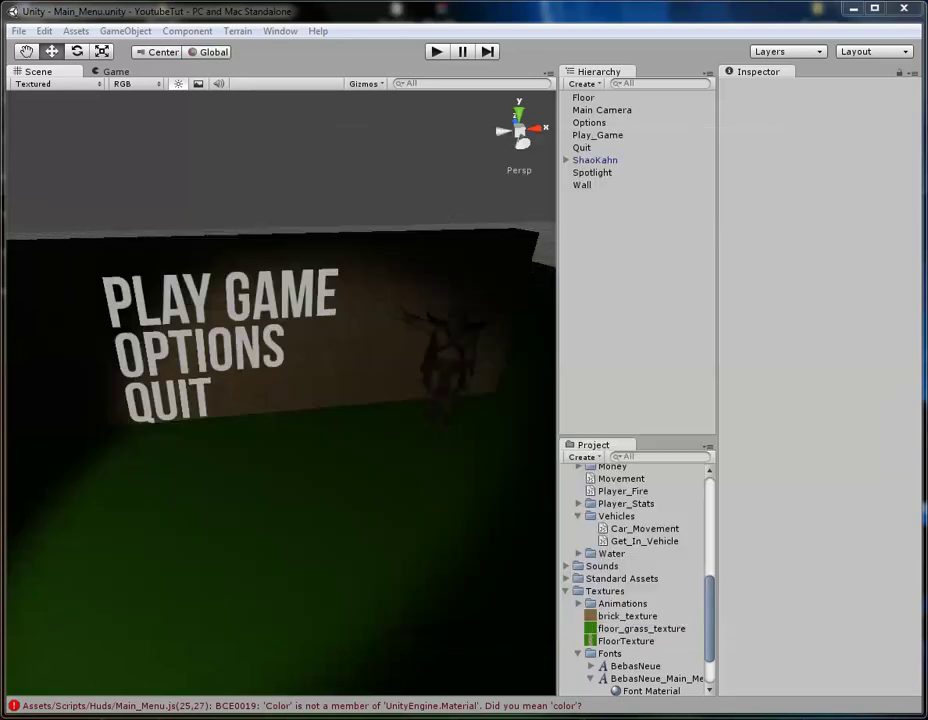
# Step: Run the menu scene and examine the Play_Game text's font material, its font texture and the BebasNeue_Main_Menu font settings
pyautogui.click(136, 84)
pyautogui.click(436, 51)
pyautogui.click(436, 51)
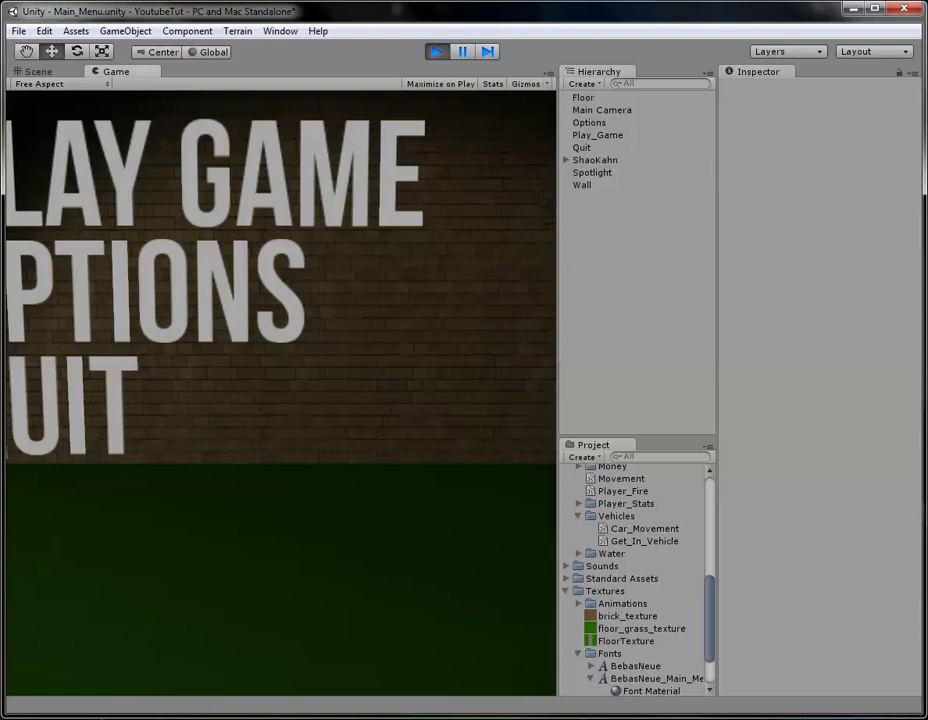
pyautogui.click(601, 110)
pyautogui.click(595, 160)
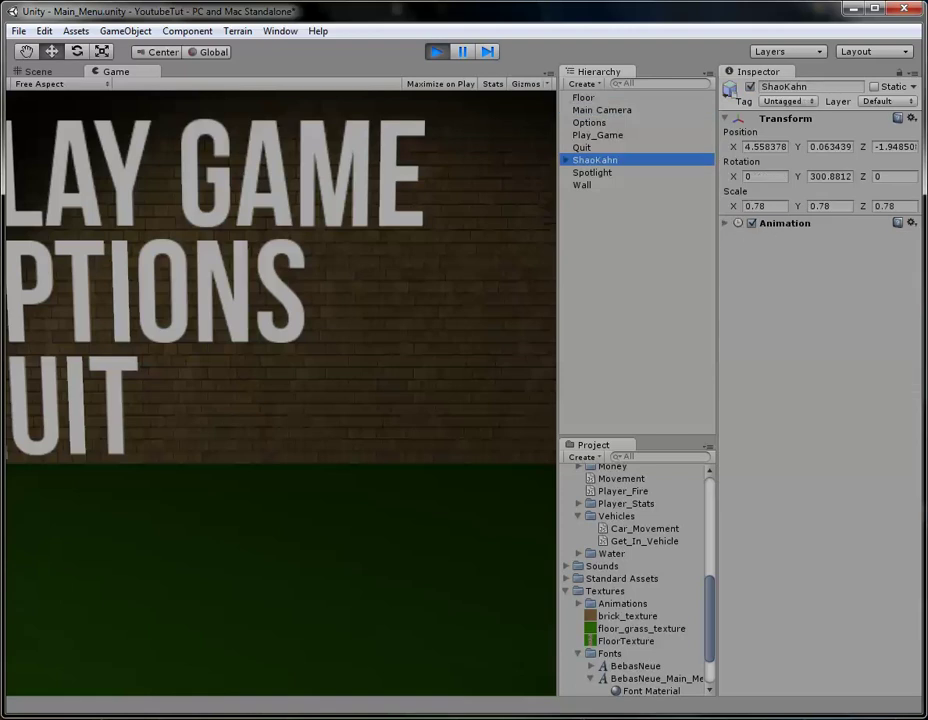
pyautogui.click(597, 135)
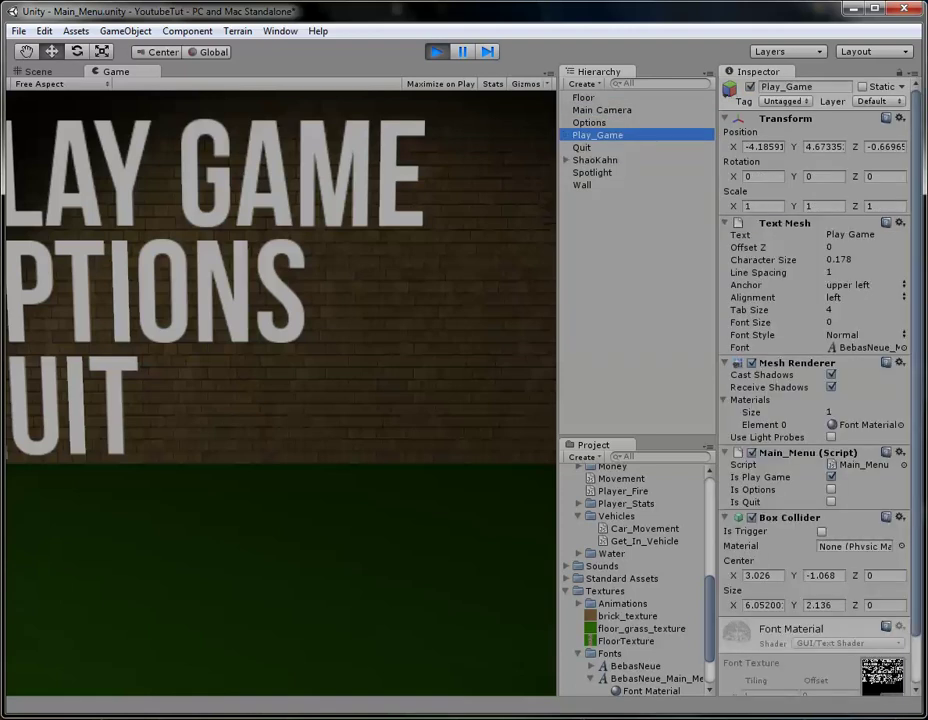
pyautogui.scroll(-2, 815, 400)
pyautogui.click(865, 371)
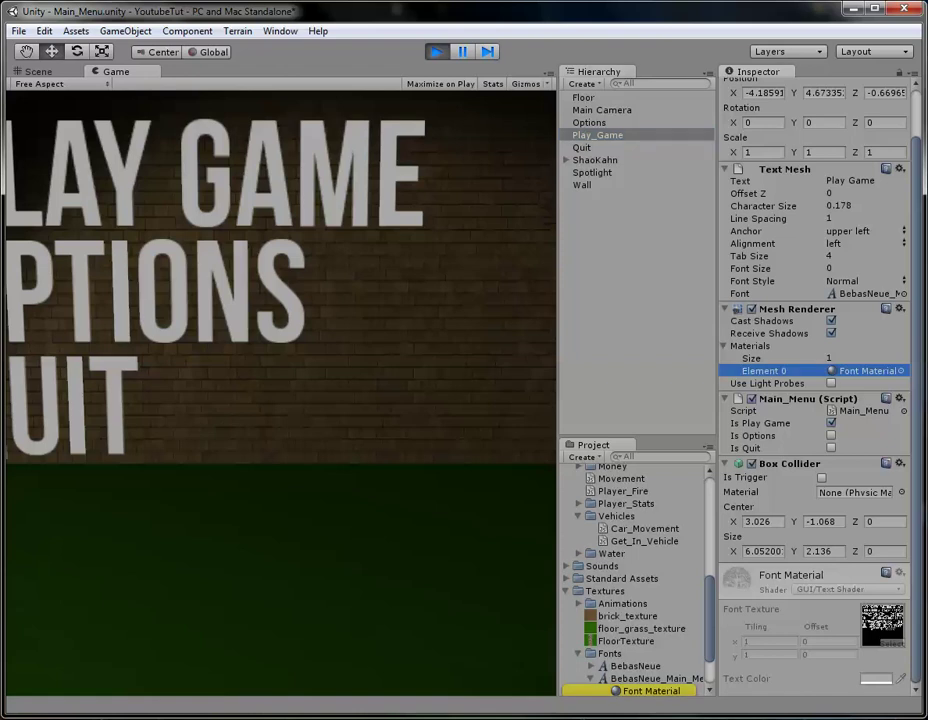
pyautogui.click(651, 690)
pyautogui.scroll(-1, 637, 580)
pyautogui.click(650, 641)
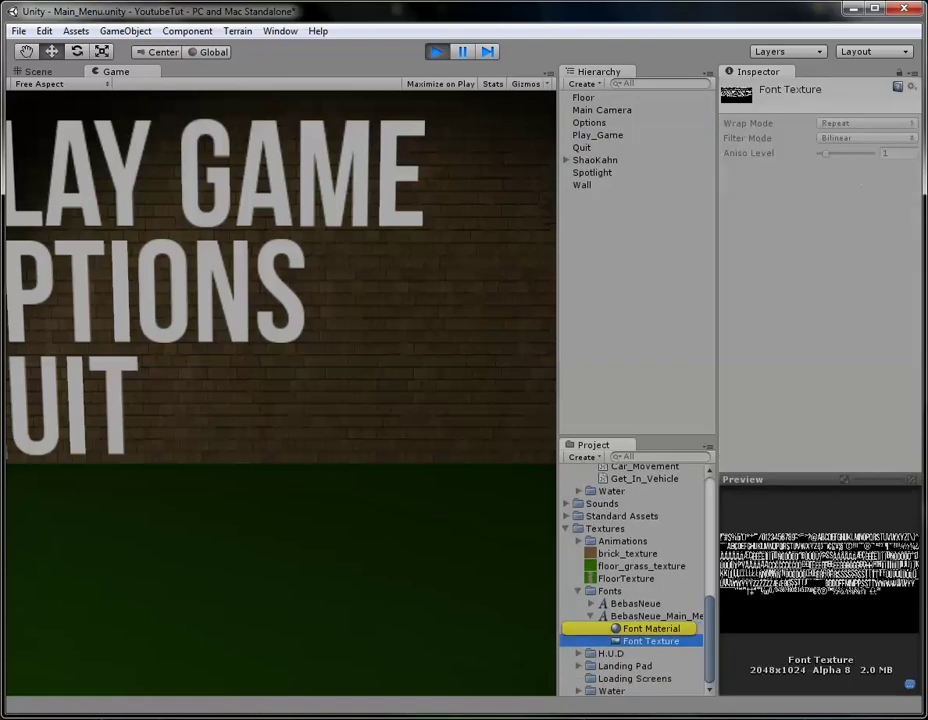
pyautogui.click(655, 616)
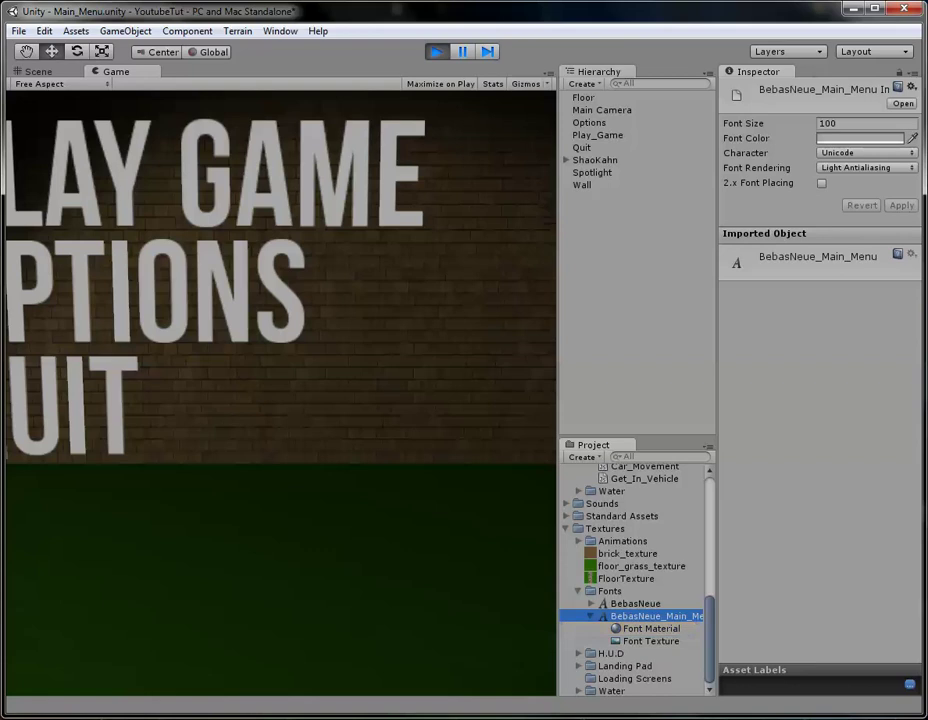
# Step: Test the Play Game text in the running menu to load Level_1, and stop the game
pyautogui.click(116, 71)
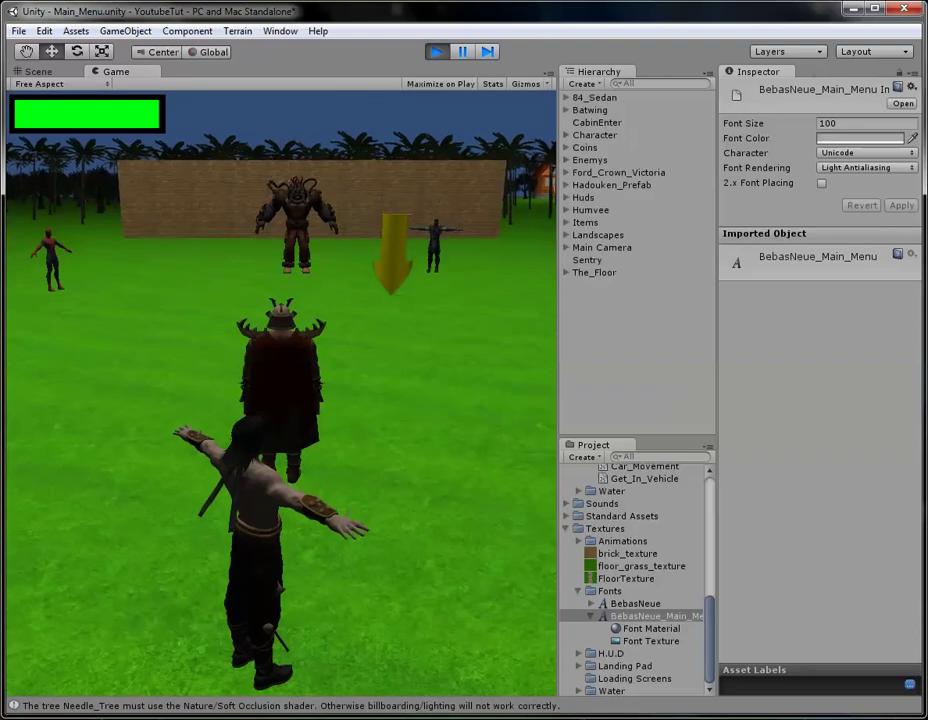
pyautogui.hotkey('ctrl', 'p')
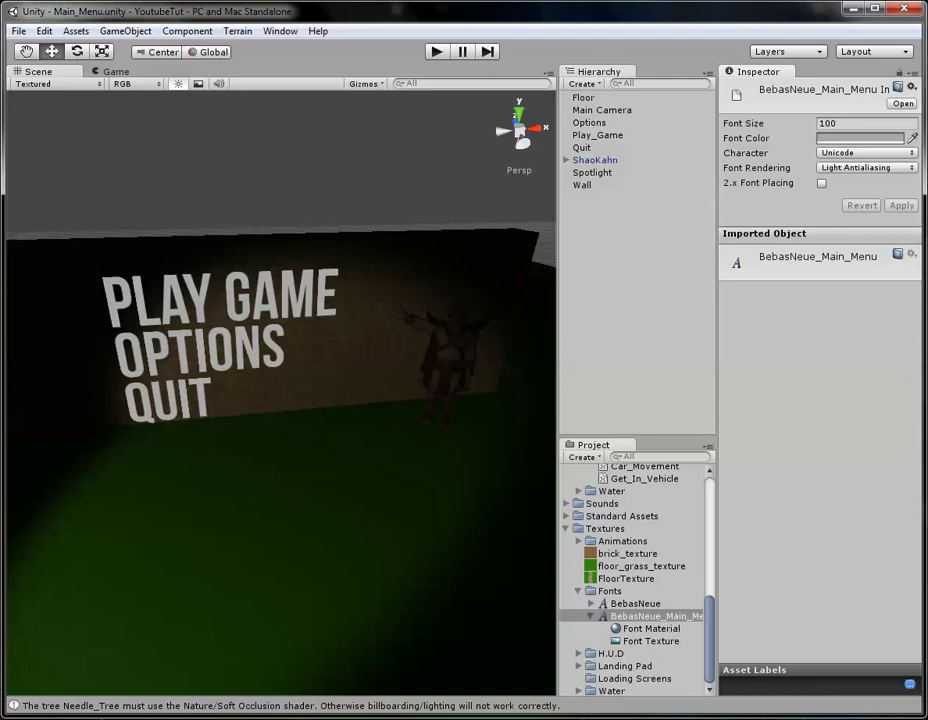
# Step: Open the Level_1 scene from the Levels folder and frame Hadouken_Prefab in the Scene view
pyautogui.scroll(15, 635, 580)
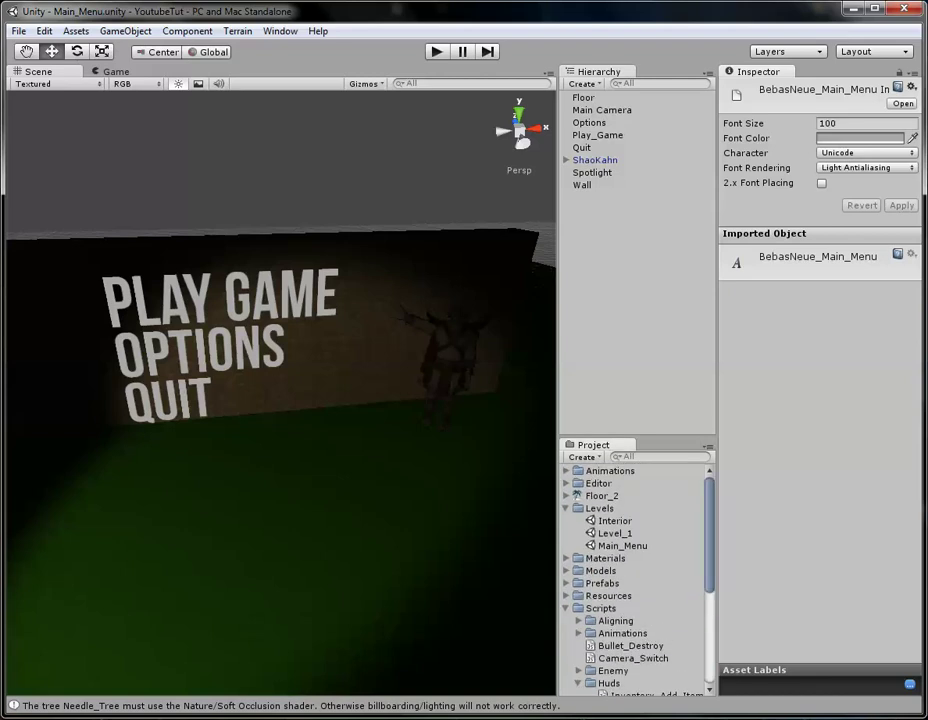
pyautogui.doubleClick(614, 533)
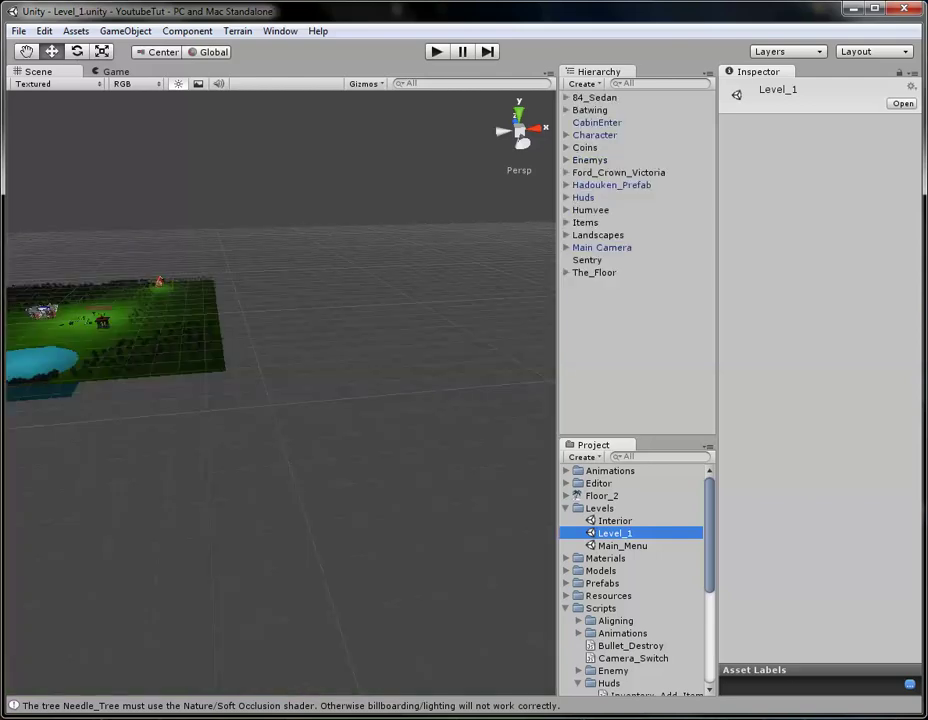
pyautogui.moveTo(290, 380); pyautogui.dragTo(300, 384, button='middle')
pyautogui.doubleClick(611, 185)
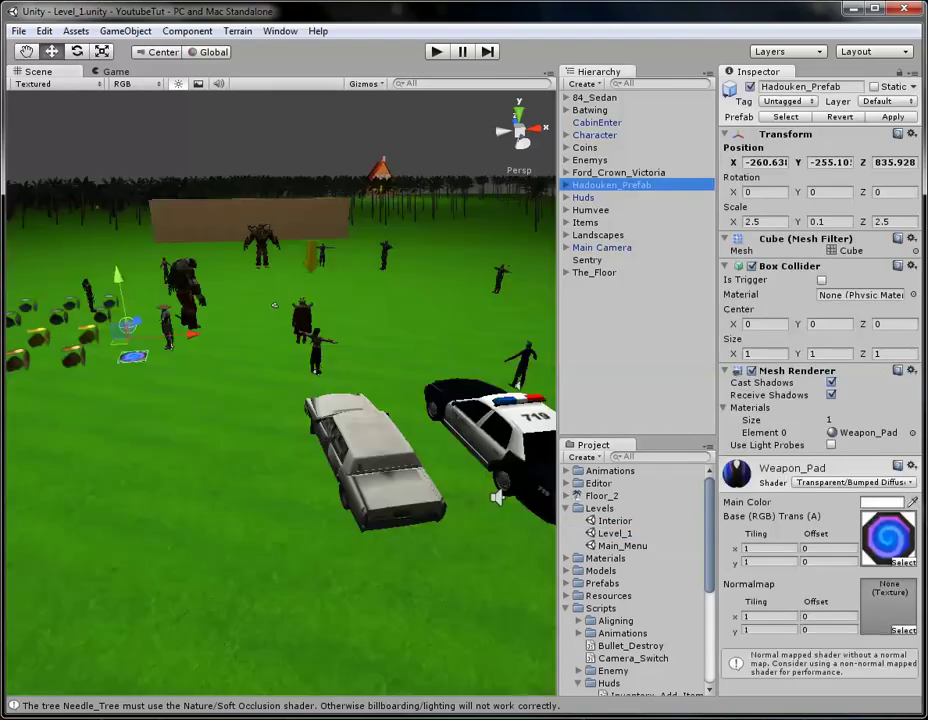
# Step: Look around the Level_1 terrain, examining the building, the characters and vehicles, and the needle tree area
pyautogui.scroll(-10, 290, 385)
pyautogui.moveTo(150, 385); pyautogui.dragTo(550, 392, button='middle')
pyautogui.moveTo(281, 392); pyautogui.dragTo(430, 390, button='middle')
pyautogui.scroll(-3, 281, 392)
pyautogui.moveTo(281, 392); pyautogui.dragTo(377, 498, button='middle')
pyautogui.scroll(-8, 280, 390)
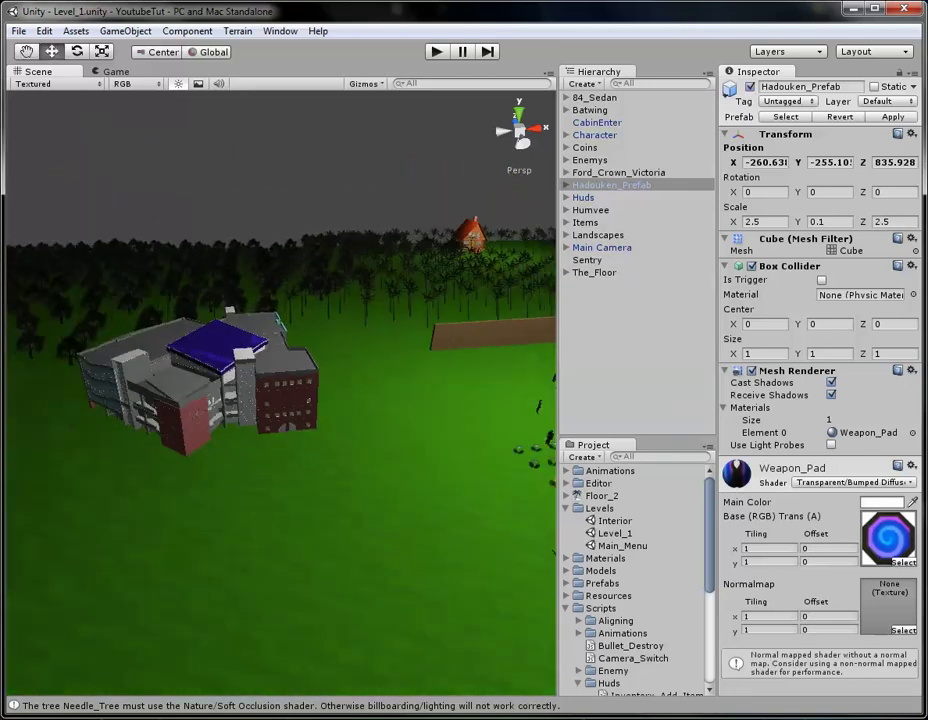
pyautogui.moveTo(430, 390); pyautogui.dragTo(125, 425, button='middle')
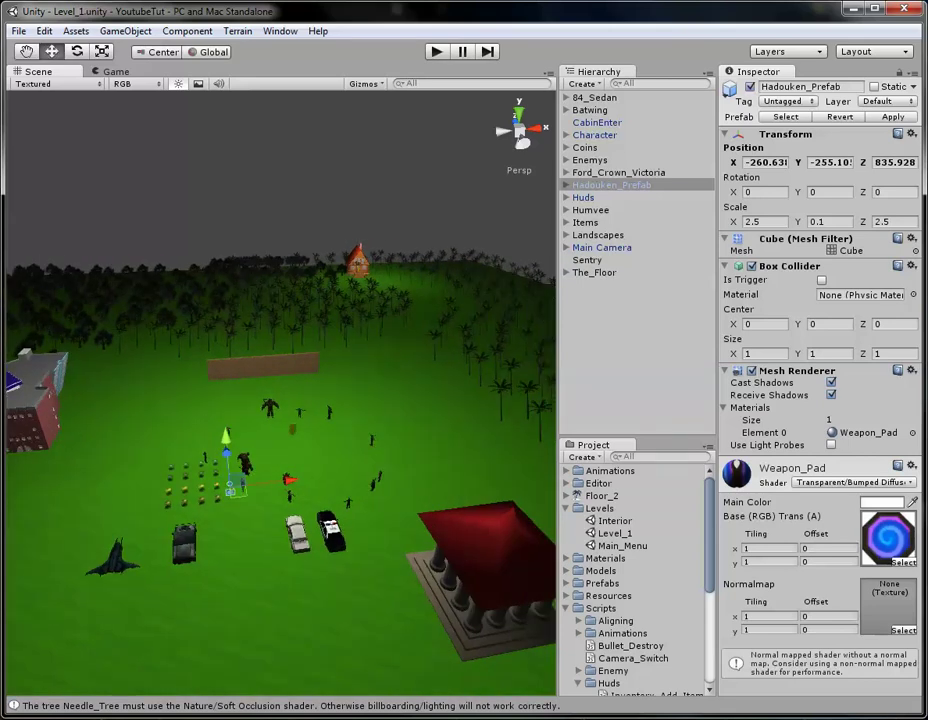
pyautogui.moveTo(300, 430); pyautogui.dragTo(200, 446, button='middle')
pyautogui.scroll(3, 280, 393)
pyautogui.moveTo(280, 393); pyautogui.dragTo(178, 383, button='middle')
pyautogui.scroll(-3, 280, 393)
pyautogui.scroll(-3, 280, 390)
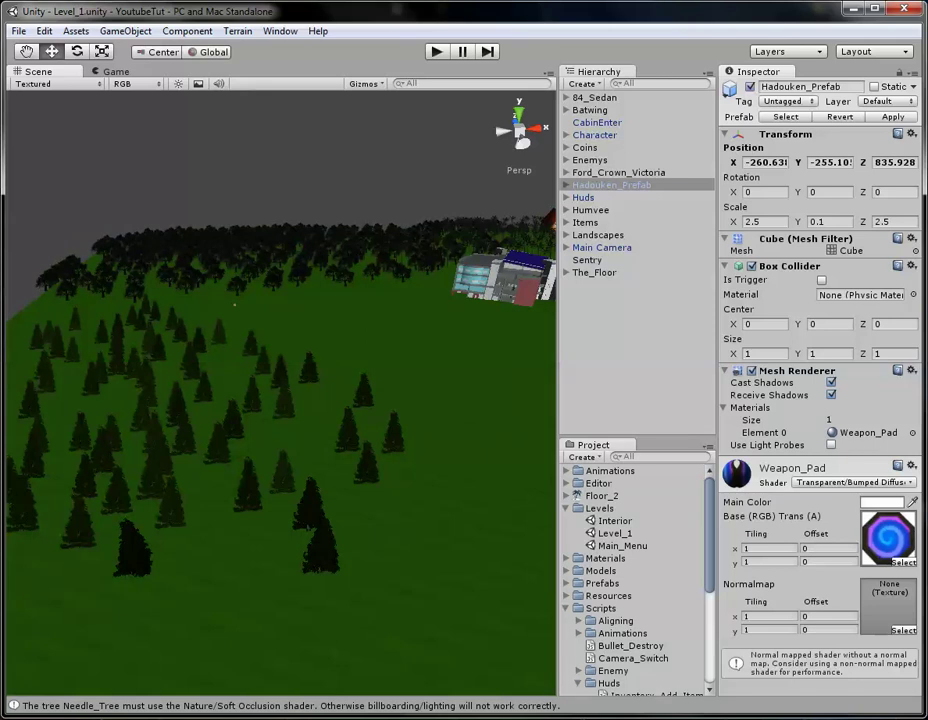
# Step: Collapse the Levels and Scripts folders and select the leaf01 material of Needle_Tree under Models > Landscape > Trees
pyautogui.click(566, 508)
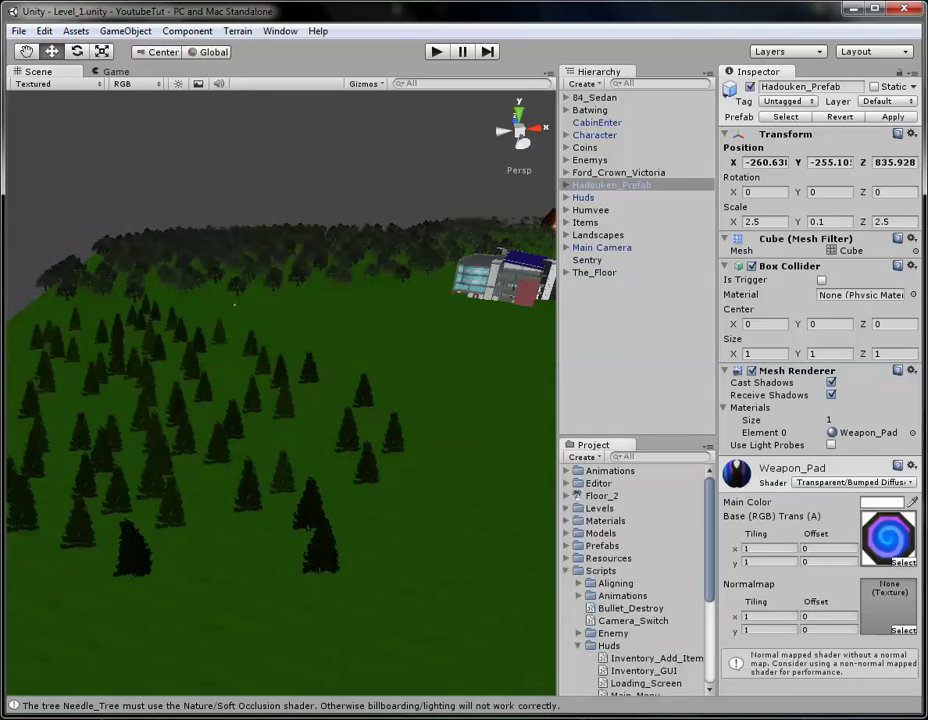
pyautogui.click(567, 570)
pyautogui.click(567, 533)
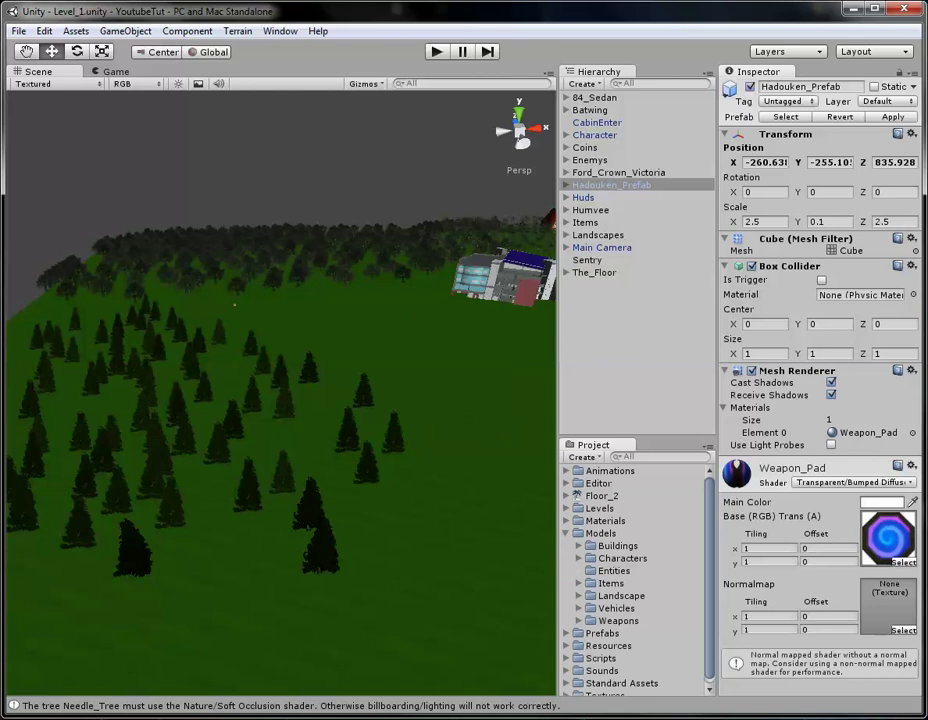
pyautogui.click(578, 595)
pyautogui.scroll(-2, 635, 570)
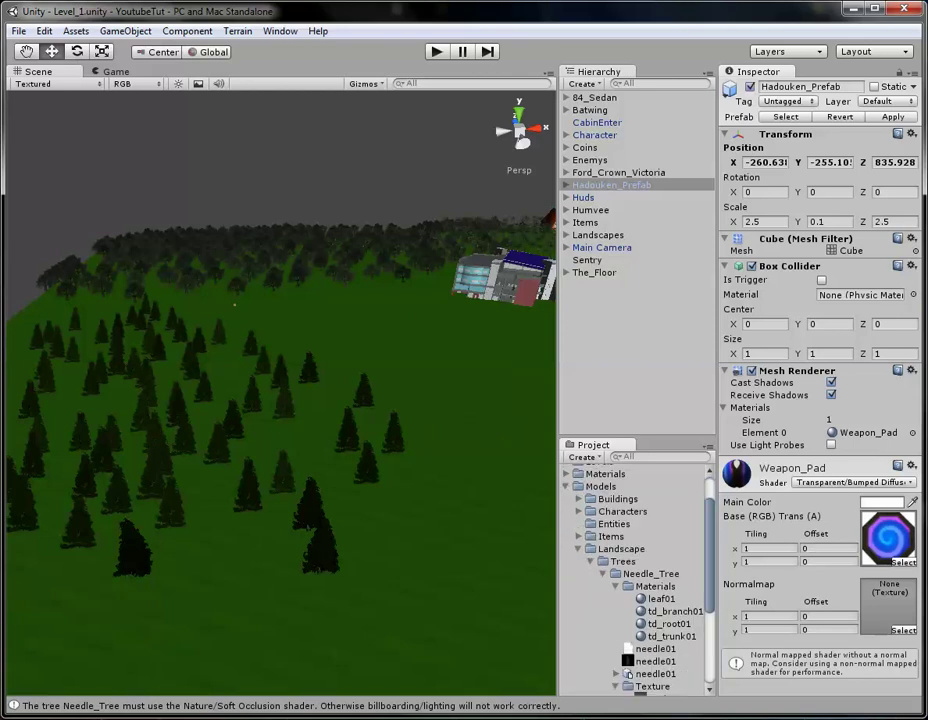
pyautogui.click(661, 598)
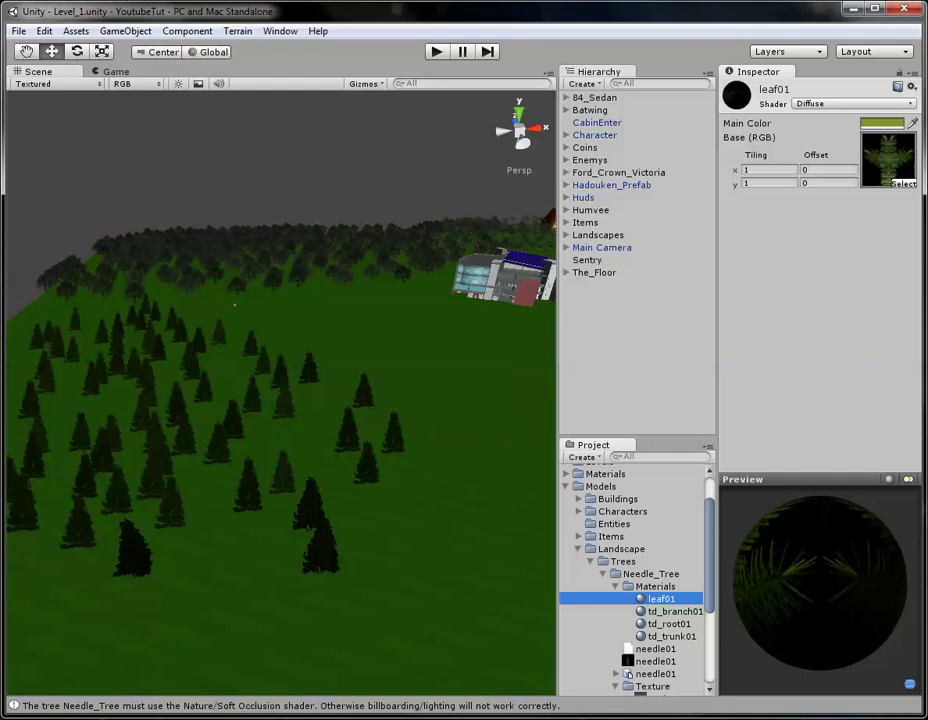
# Step: Narrow the Unity window so the shader submenus fit, and set leaf01's shader to Nature/Tree Creator Leaves
pyautogui.click(853, 103)
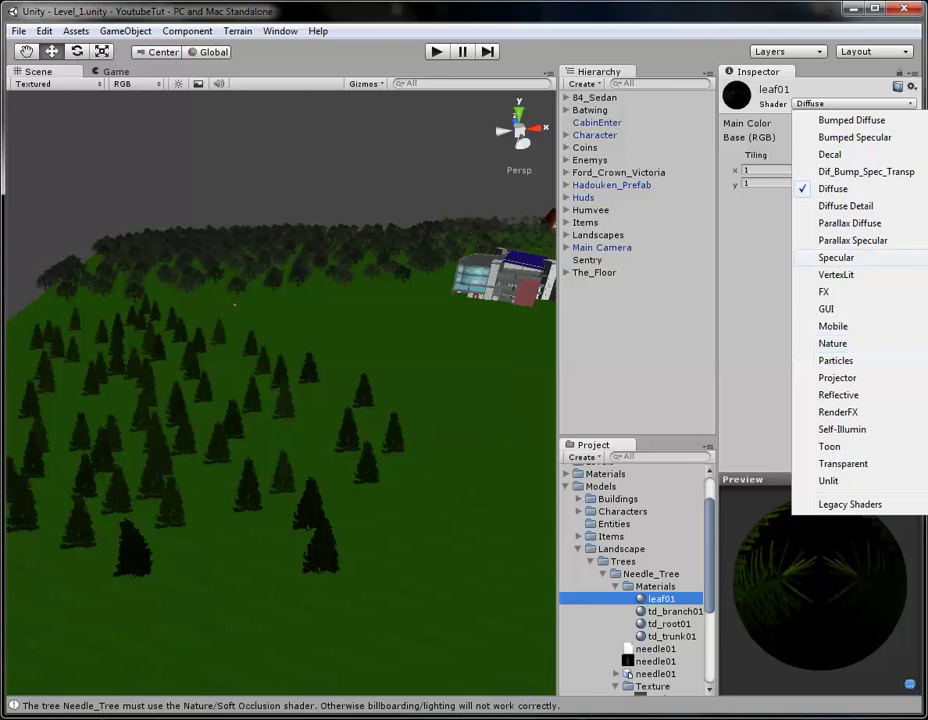
pyautogui.press('Escape')
pyautogui.moveTo(925, 360); pyautogui.dragTo(704, 360)
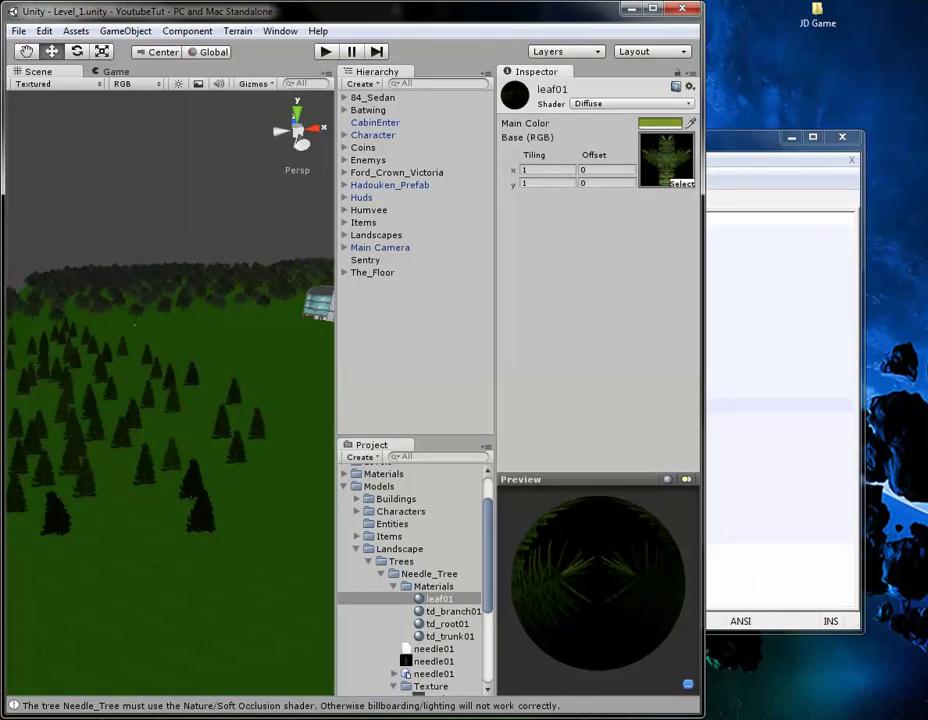
pyautogui.click(633, 103)
pyautogui.moveTo(640, 343)
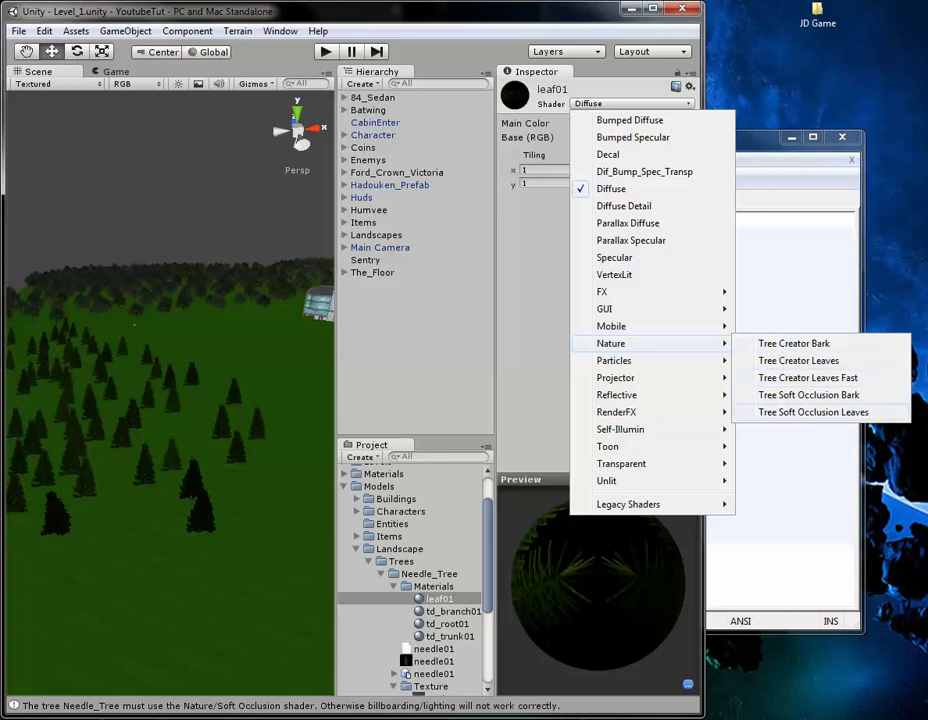
pyautogui.click(798, 360)
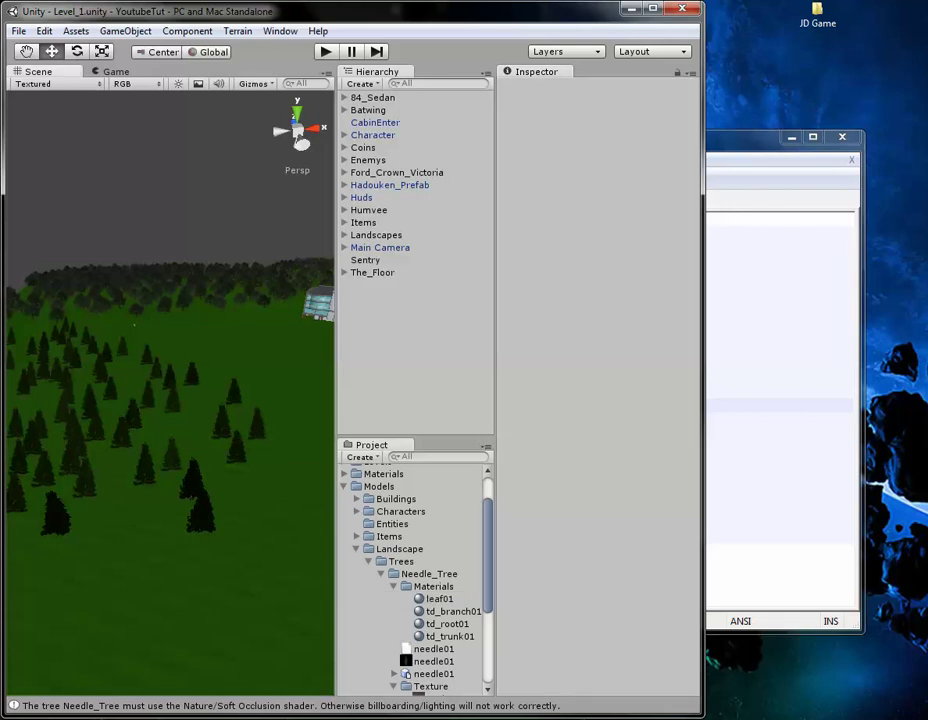
# Step: Set the shader of the td_branch01, td_root01 and td_trunk01 materials together to Nature/Tree Creator Bark
pyautogui.click(448, 611)
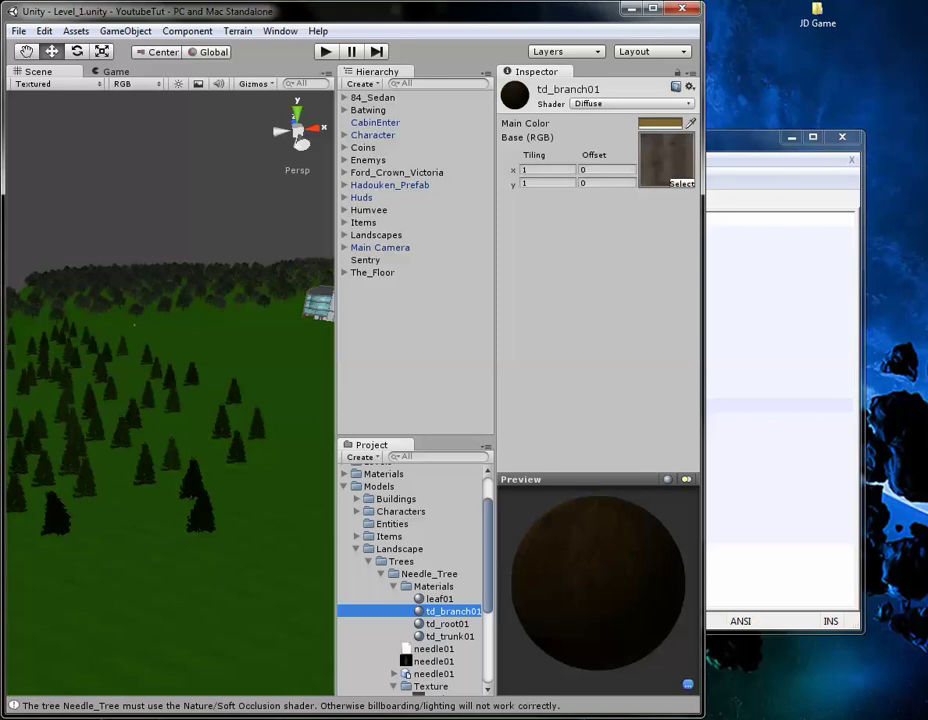
pyautogui.click(447, 623)
pyautogui.click(449, 636)
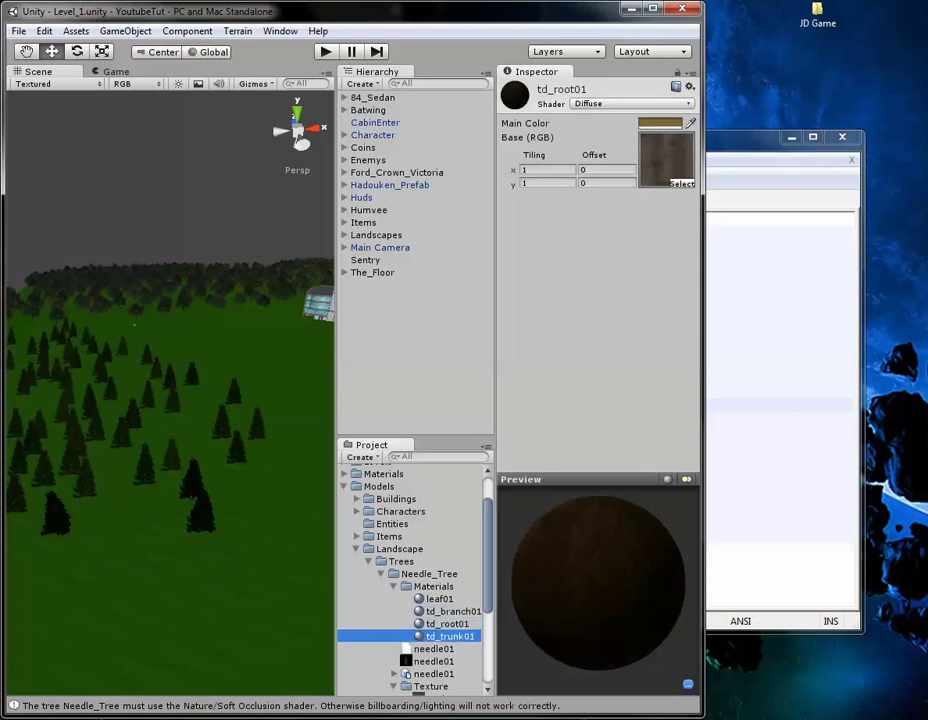
pyautogui.keyDown('shift'); pyautogui.click(452, 611); pyautogui.keyUp('shift')
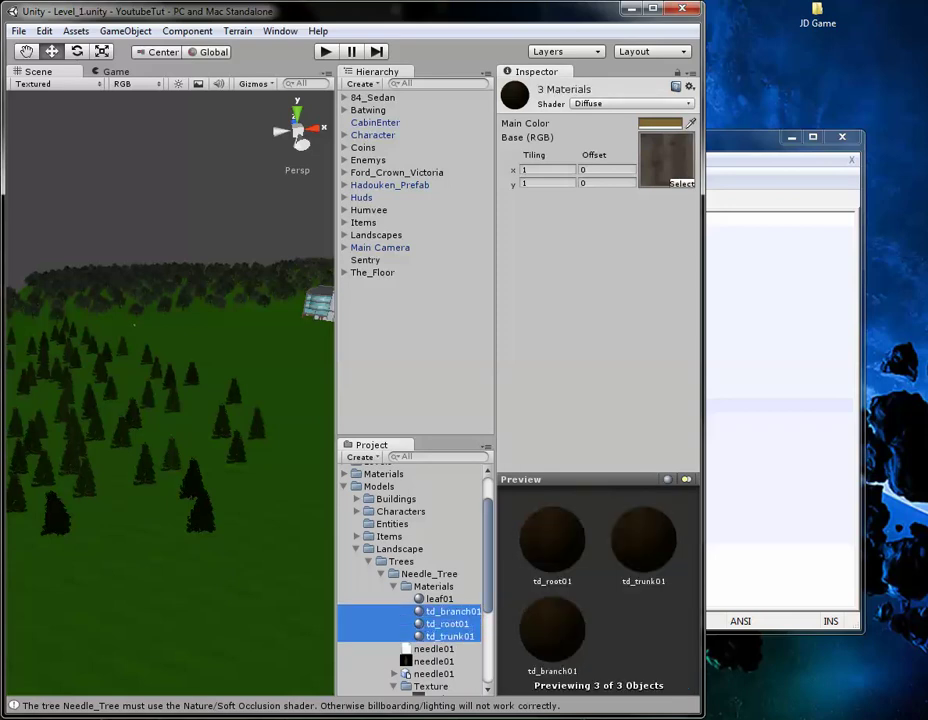
pyautogui.click(630, 103)
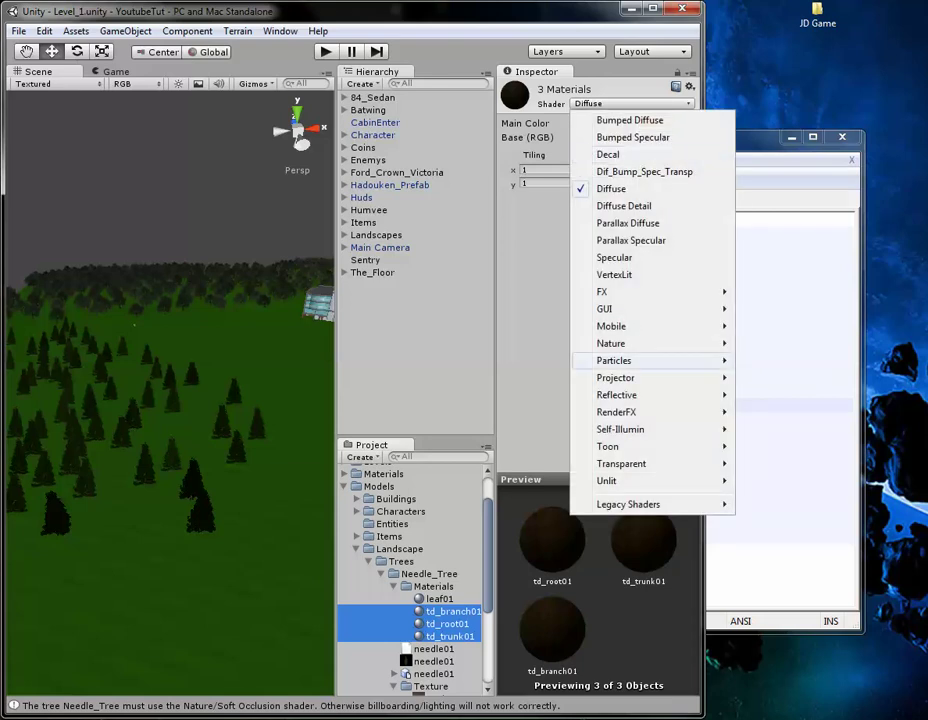
pyautogui.moveTo(640, 343)
pyautogui.click(788, 343)
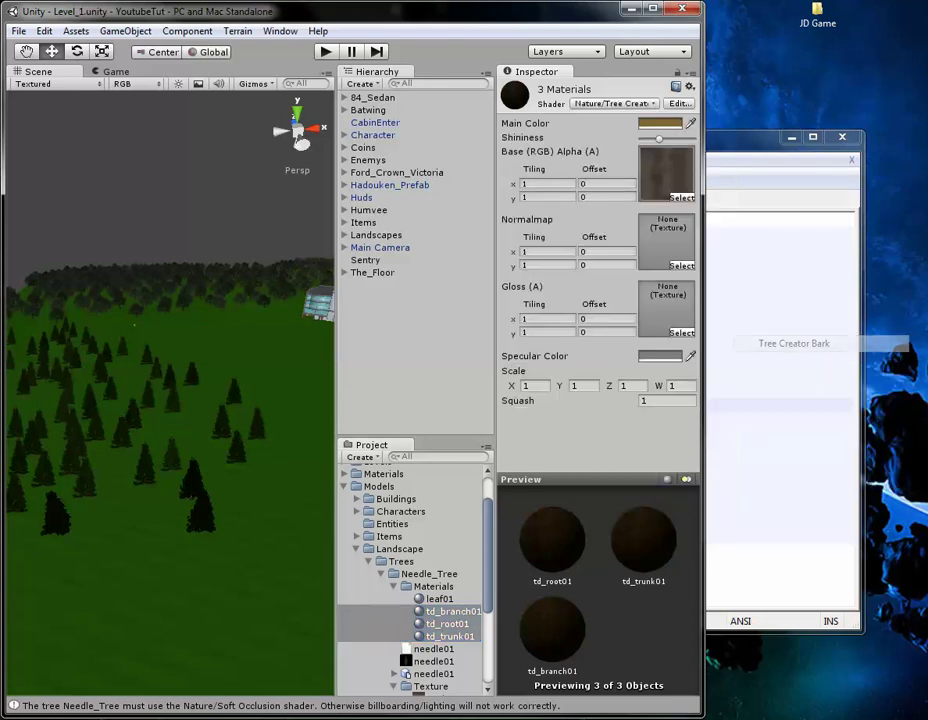
# Step: Widen the Unity window and its Scene view again, and deselect the materials
pyautogui.moveTo(704, 384); pyautogui.dragTo(927, 384)
pyautogui.moveTo(444, 500); pyautogui.dragTo(566, 500)
pyautogui.click(281, 140)
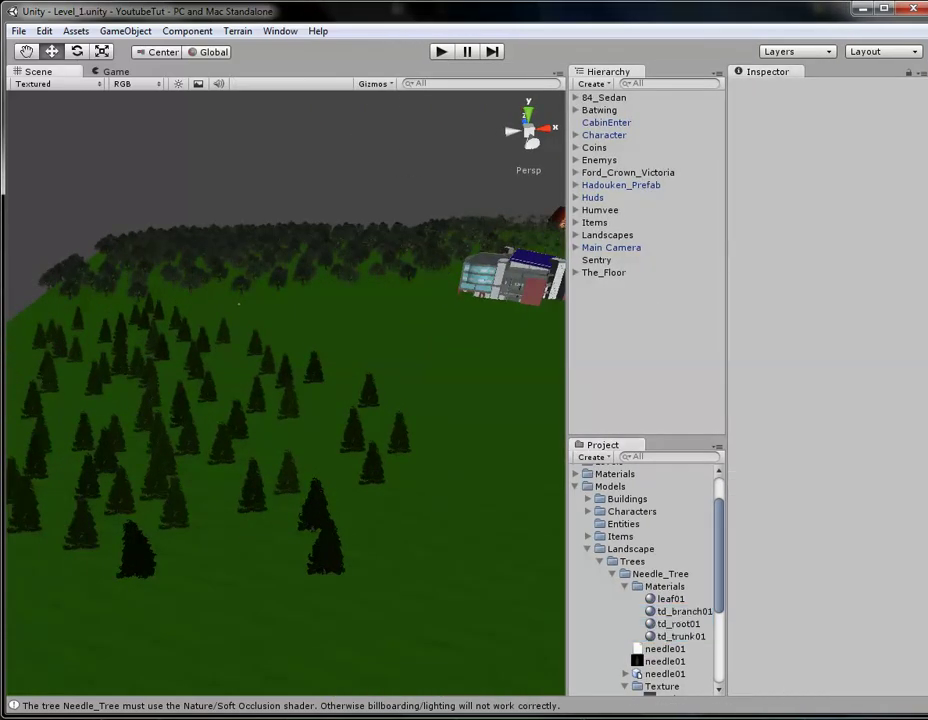
# Step: Clear the Needle_Tree shader message from the Console, close it, and collapse the Models folder to reach the Prefabs
pyautogui.click(290, 706)
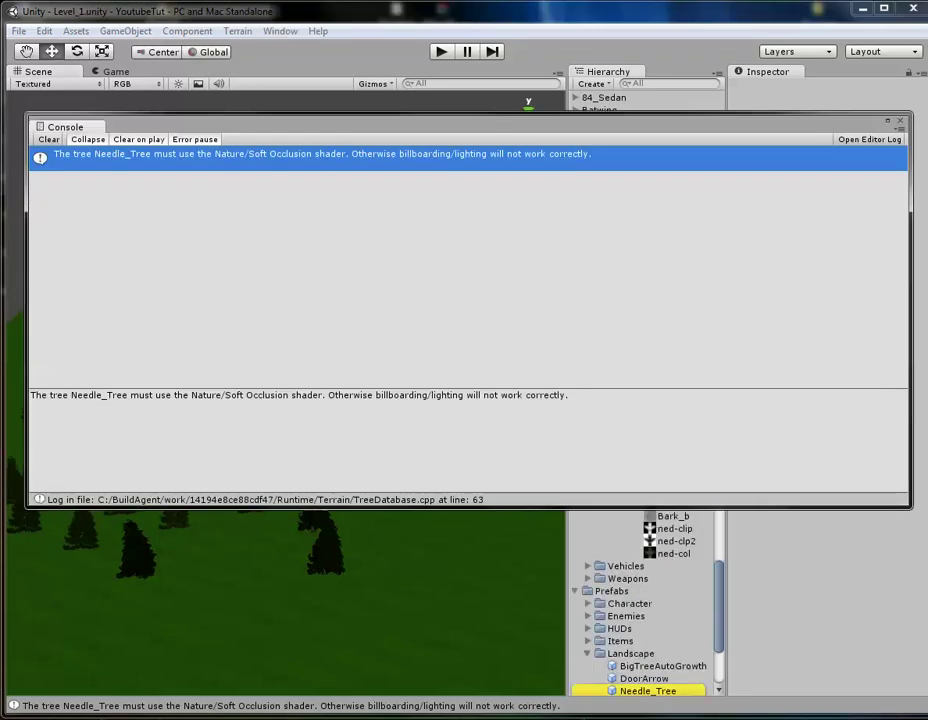
pyautogui.click(48, 139)
pyautogui.click(900, 121)
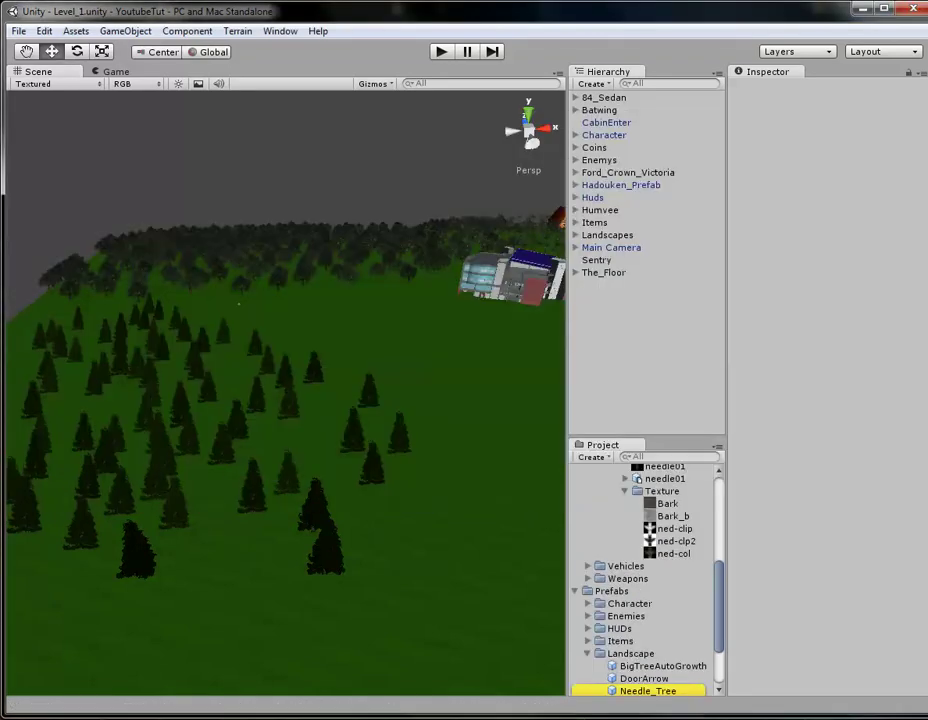
pyautogui.scroll(5, 645, 575)
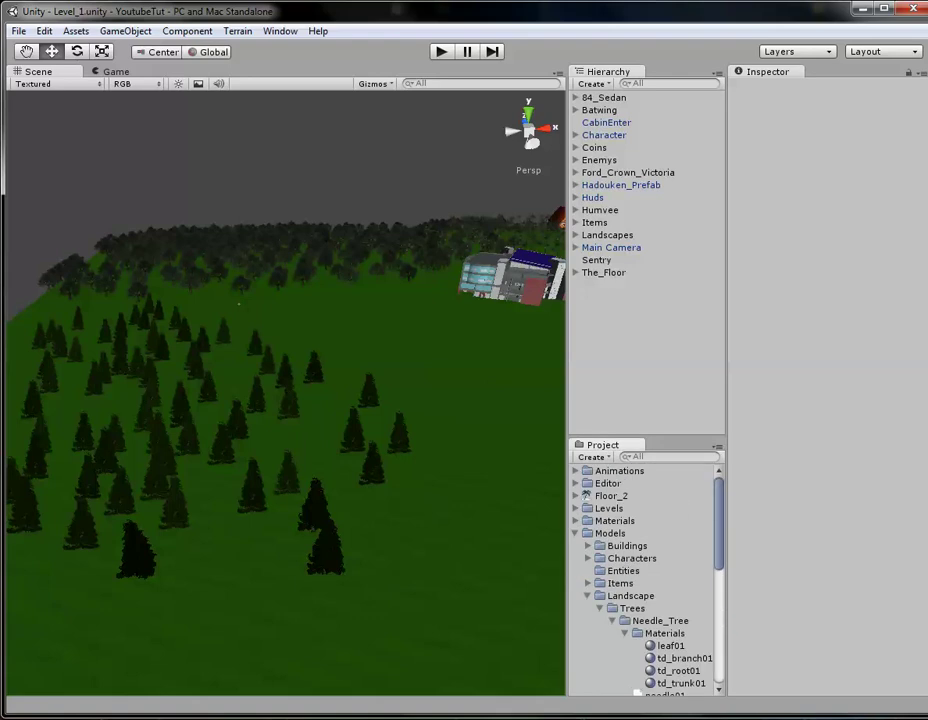
pyautogui.click(575, 533)
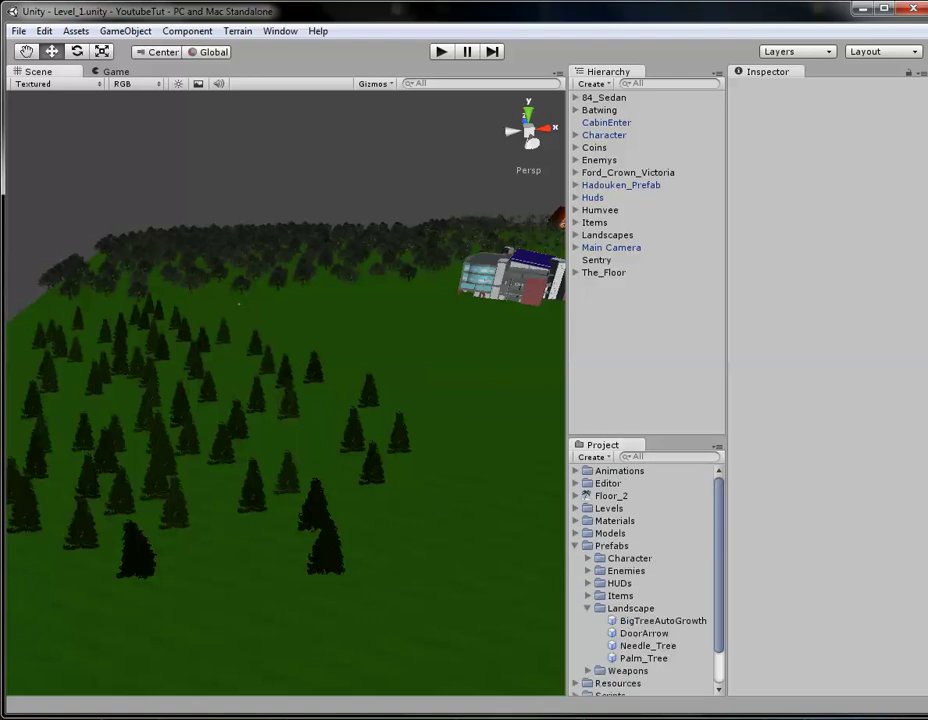